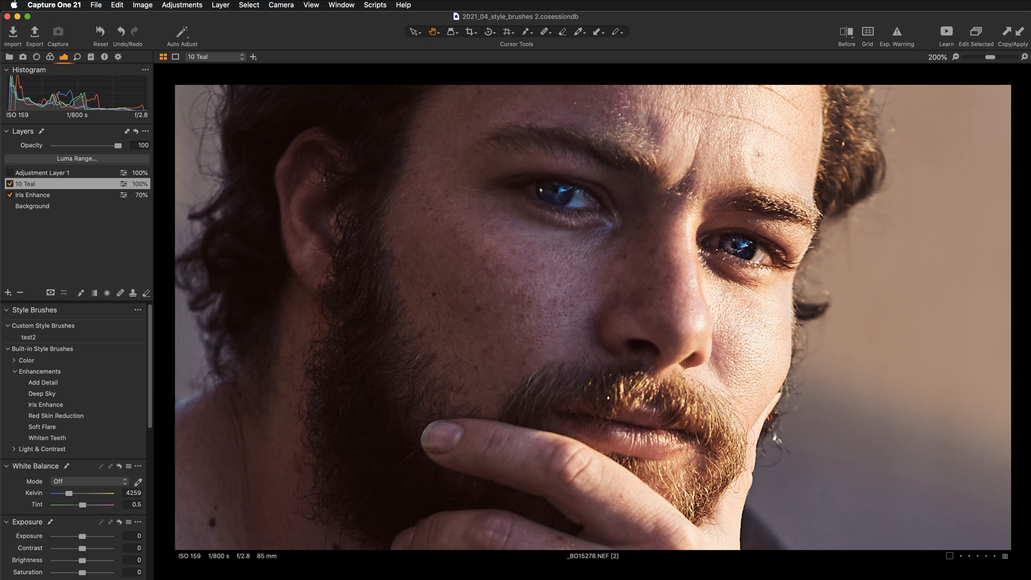
{"action": "left_click", "coordinate": [121, 293]}
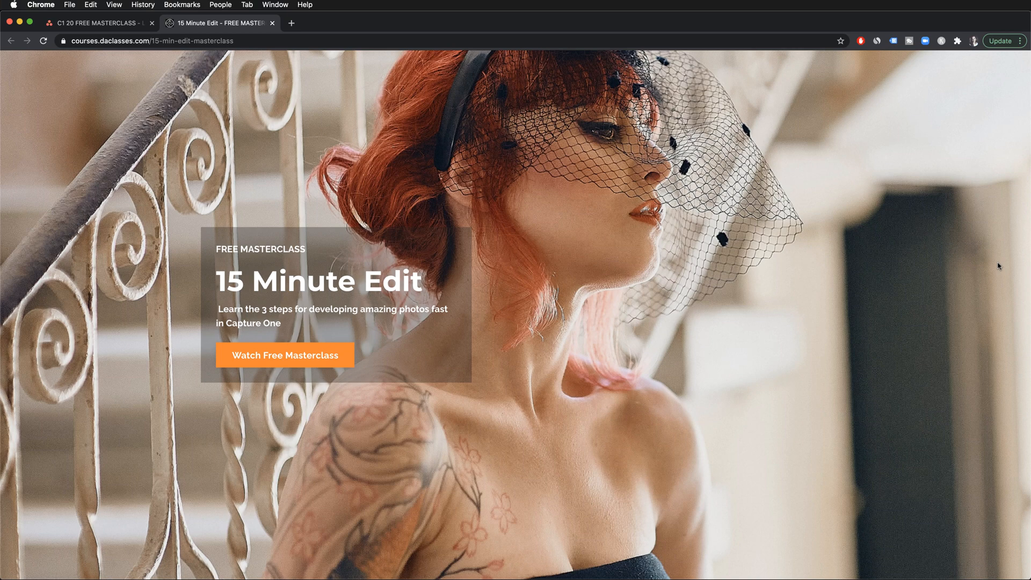
- Switch to Chrome and read through the 15 Minute Edit masterclass page
{"action": "scroll", "coordinate": [998, 266], "scroll_direction": "down", "scroll_amount": 5}
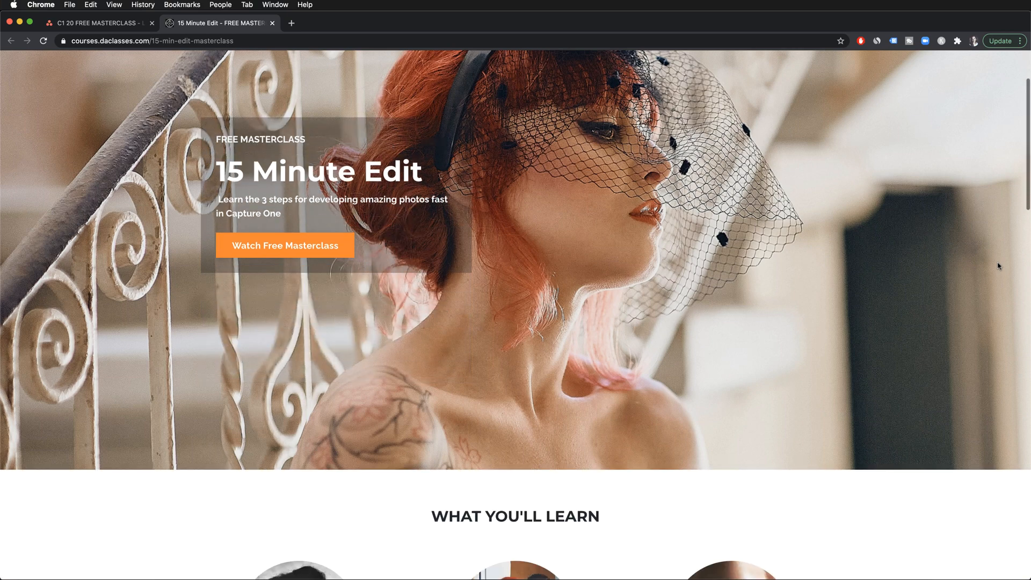
{"action": "scroll", "coordinate": [998, 266], "scroll_direction": "down", "scroll_amount": 10}
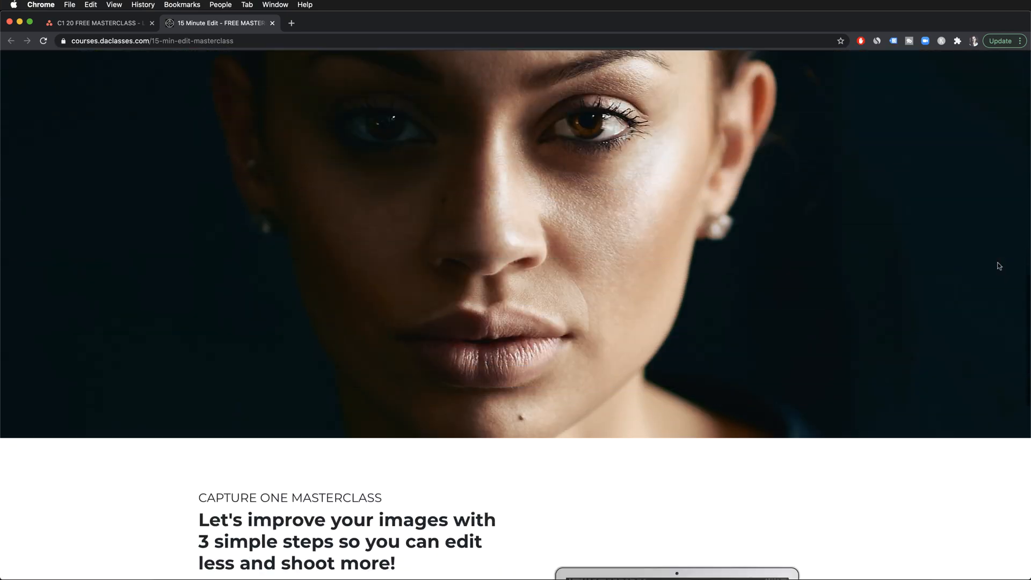
{"action": "scroll", "coordinate": [998, 265], "scroll_direction": "down", "scroll_amount": 8}
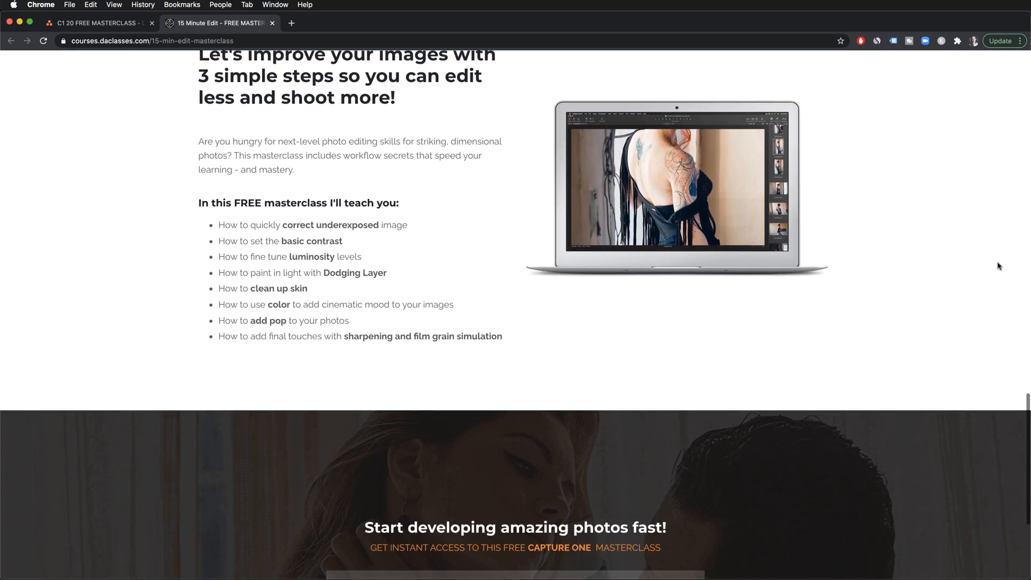
{"action": "scroll", "coordinate": [998, 266], "scroll_direction": "down", "scroll_amount": 3}
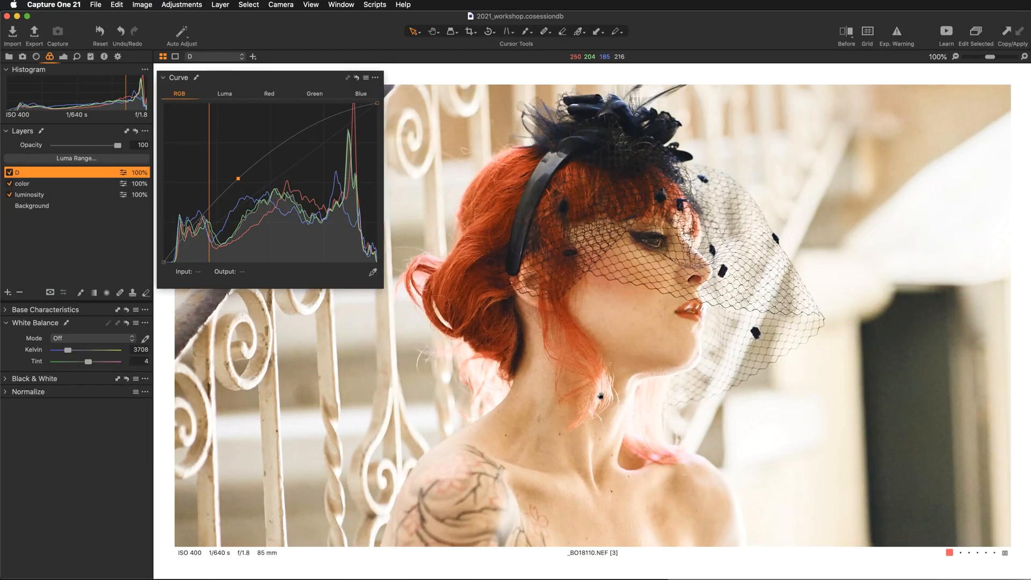
{"action": "right_click", "coordinate": [443, 282]}
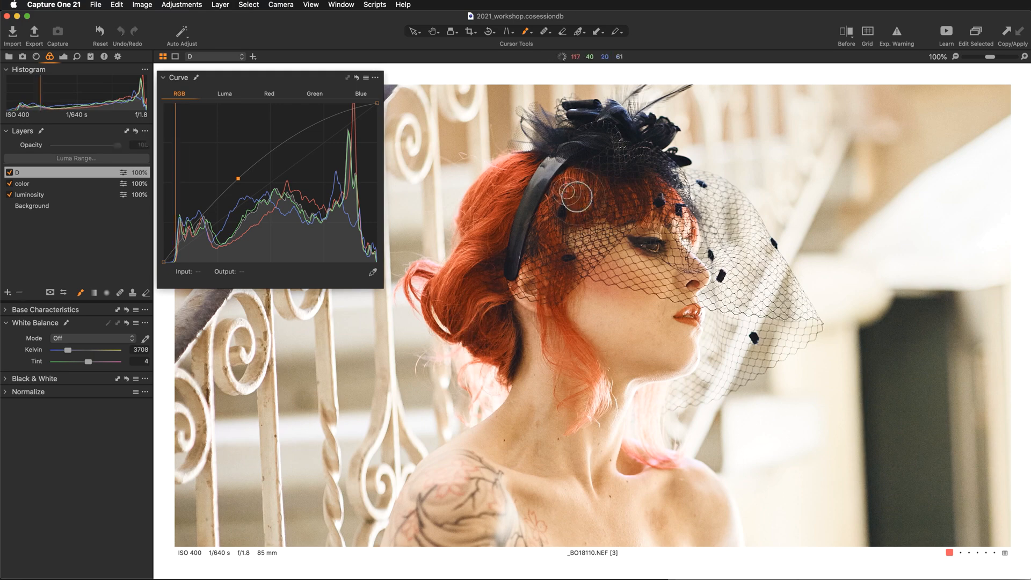
{"action": "scroll", "coordinate": [517, 361], "scroll_direction": "down", "scroll_amount": 1}
{"action": "scroll", "coordinate": [516, 281], "scroll_direction": "down", "scroll_amount": 3}
{"action": "scroll", "coordinate": [517, 281], "scroll_direction": "down", "scroll_amount": 3}
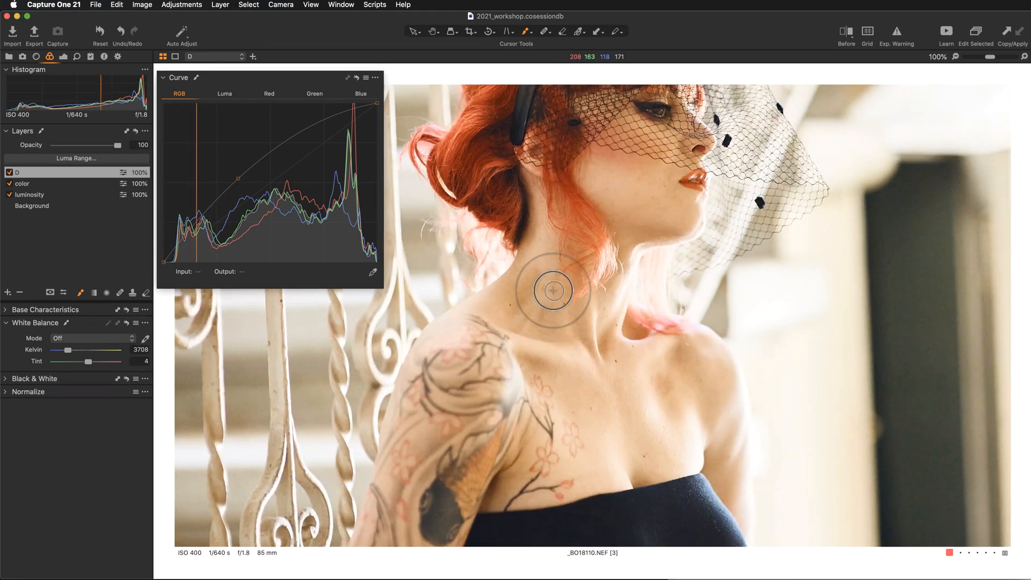
{"action": "scroll", "coordinate": [651, 435], "scroll_direction": "up", "scroll_amount": 3}
{"action": "left_click", "coordinate": [119, 292]}
{"action": "scroll", "coordinate": [567, 191], "scroll_direction": "up", "scroll_amount": 1}
{"action": "left_click", "coordinate": [433, 408]}
{"action": "left_click", "coordinate": [536, 378]}
{"action": "right_click", "coordinate": [444, 411]}
{"action": "left_click", "coordinate": [290, 457]}
{"action": "scroll", "coordinate": [362, 469], "scroll_direction": "up", "scroll_amount": 3}
{"action": "left_click", "coordinate": [568, 290]}
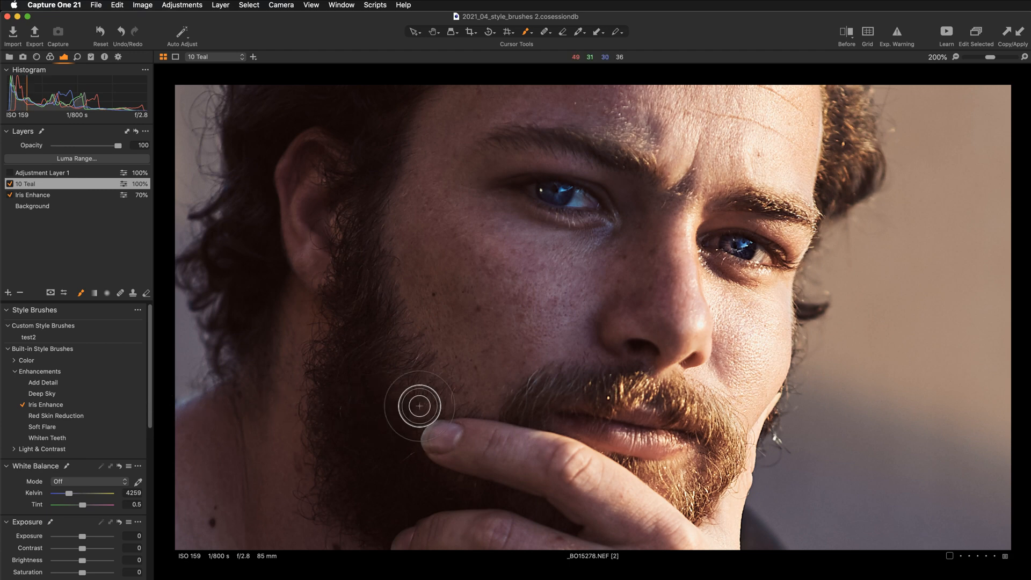
- Show the image browser, select the unedited first variant of _BO15278.NEF, and hide the browser again
{"action": "key", "text": "v"}
{"action": "key", "text": "super+b"}
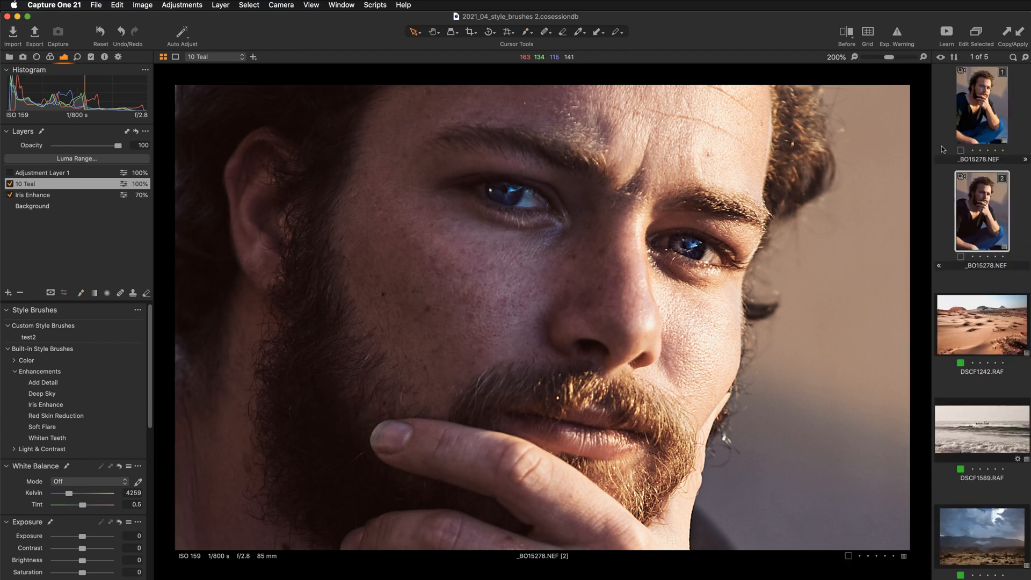
{"action": "left_click", "coordinate": [985, 111]}
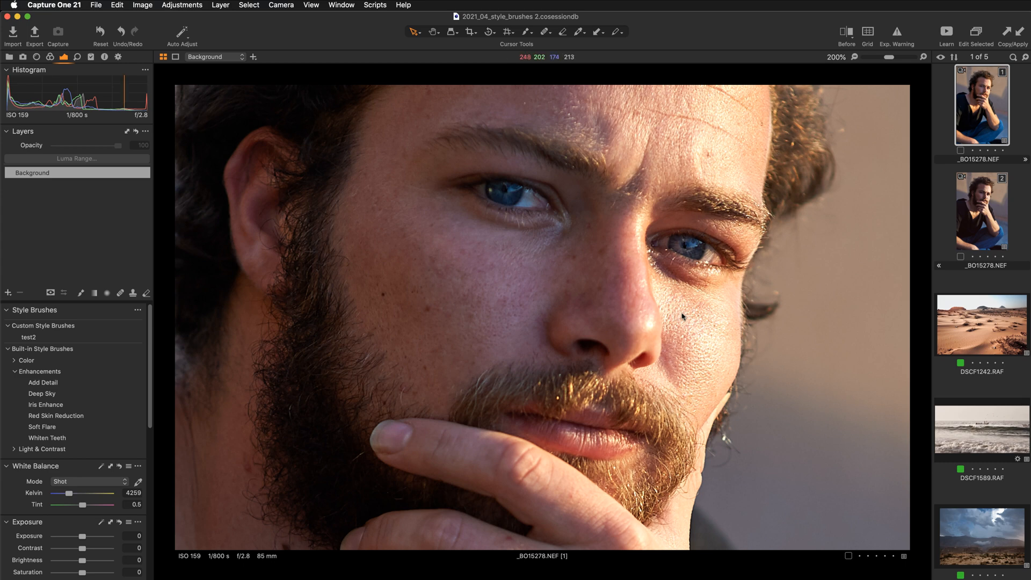
{"action": "key", "text": "super+b"}
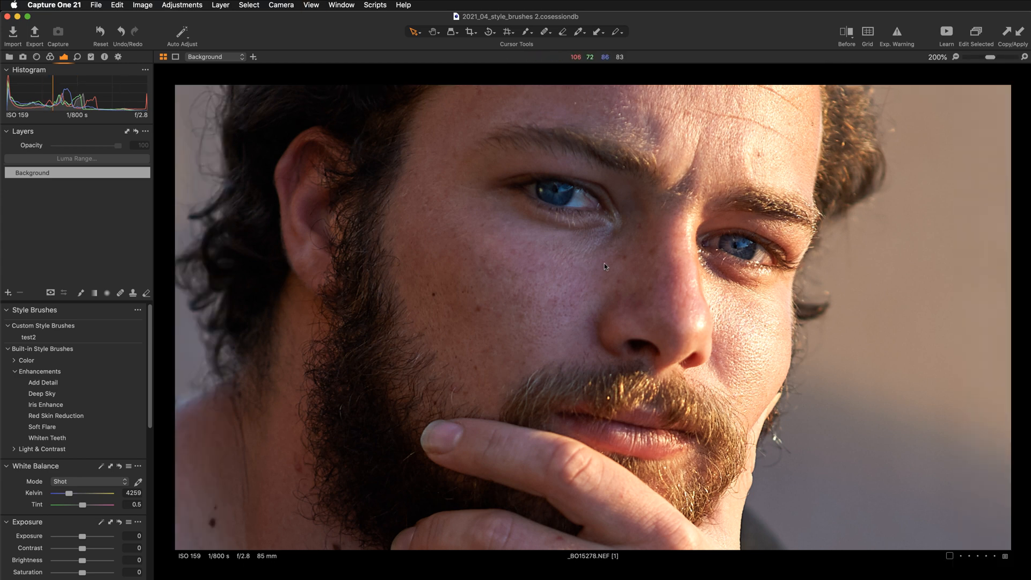
- Examine the portrait and its color controls, including White Balance, Color Balance and the Basic and Skin Tone modes of the Color Editor
{"action": "scroll", "coordinate": [604, 263], "scroll_direction": "down", "scroll_amount": 3}
{"action": "scroll", "coordinate": [603, 263], "scroll_direction": "up", "scroll_amount": 2}
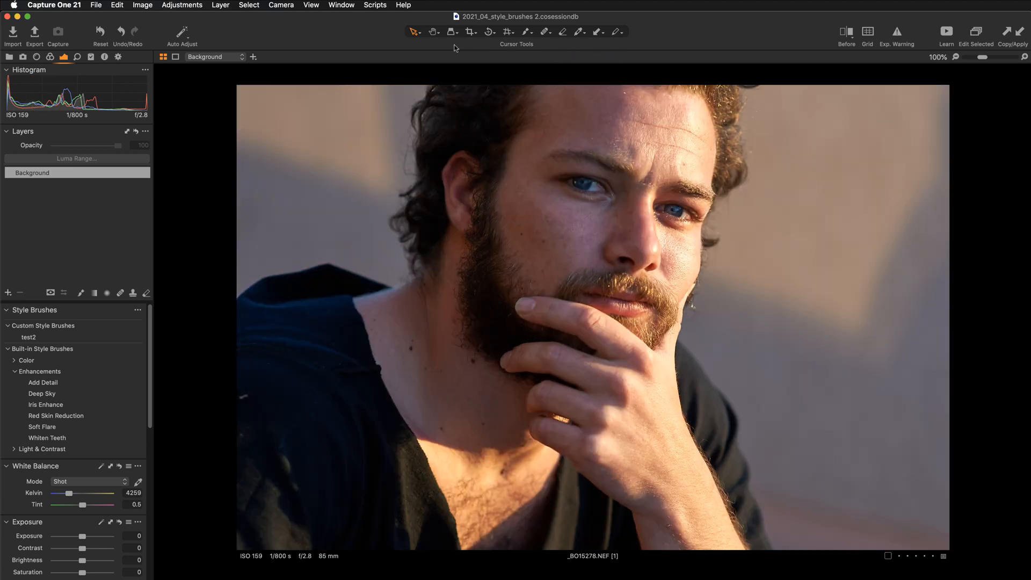
{"action": "key", "text": "h"}
{"action": "left_click_drag", "start_coordinate": [768, 278], "coordinate": [769, 335]}
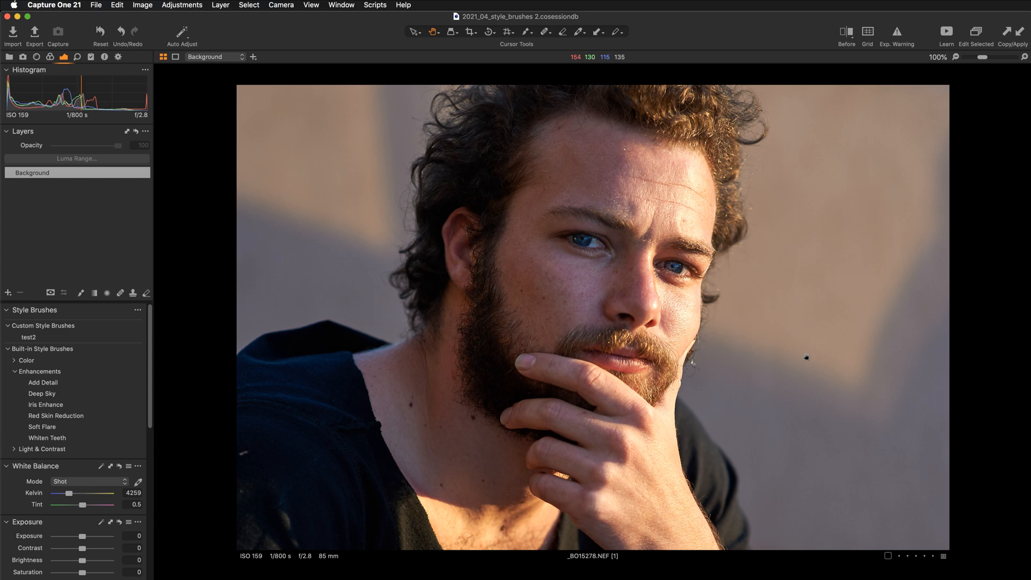
{"action": "left_click", "coordinate": [490, 332]}
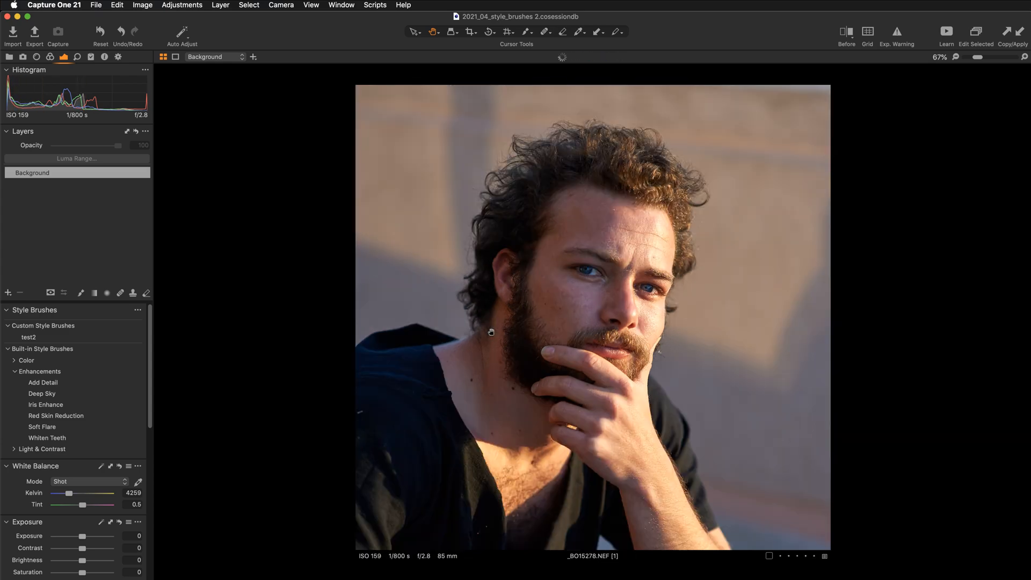
{"action": "left_click", "coordinate": [49, 57]}
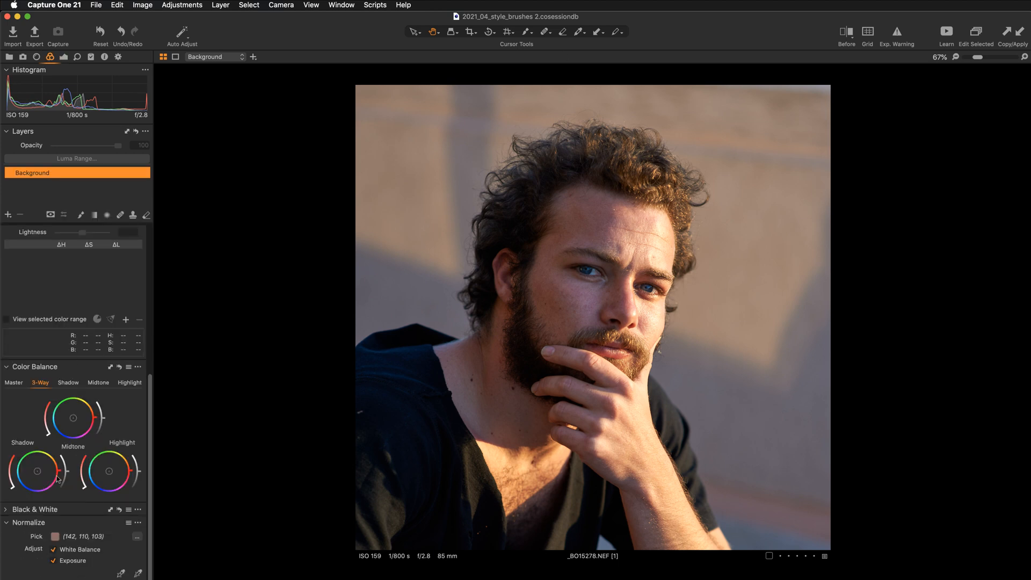
{"action": "scroll", "coordinate": [54, 295], "scroll_direction": "up", "scroll_amount": 4}
{"action": "scroll", "coordinate": [54, 295], "scroll_direction": "up", "scroll_amount": 3}
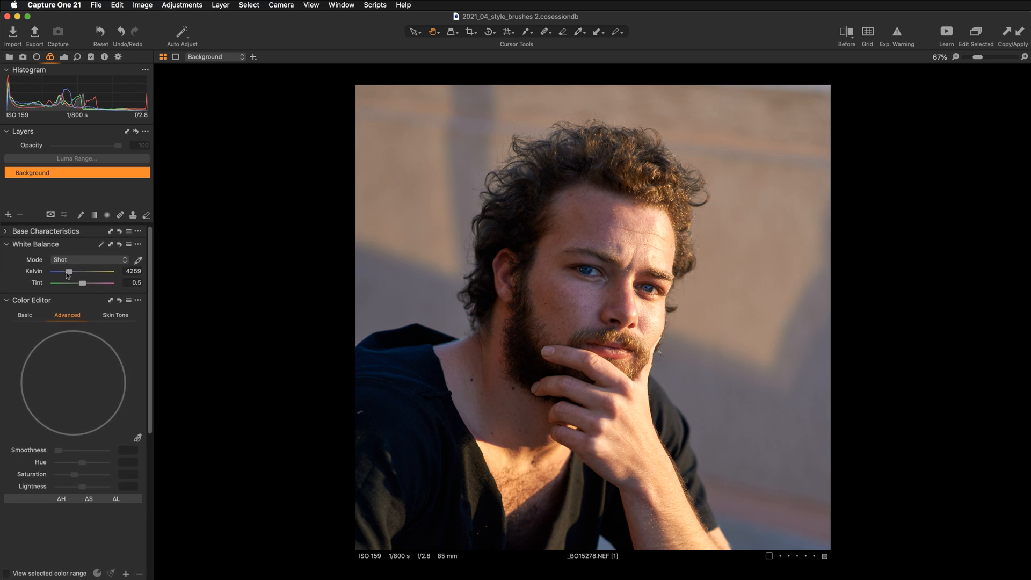
{"action": "left_click", "coordinate": [29, 319]}
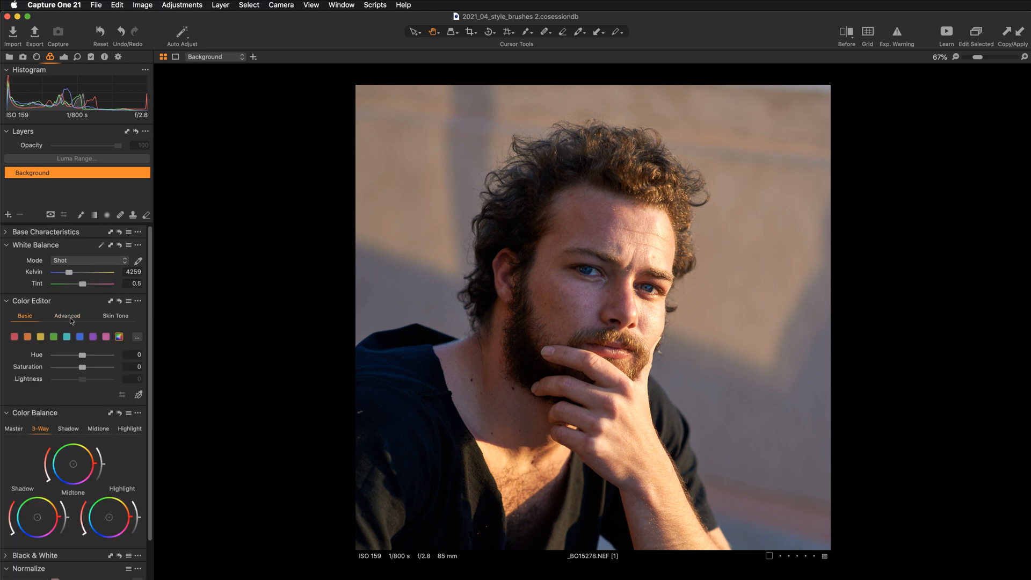
{"action": "left_click", "coordinate": [112, 315]}
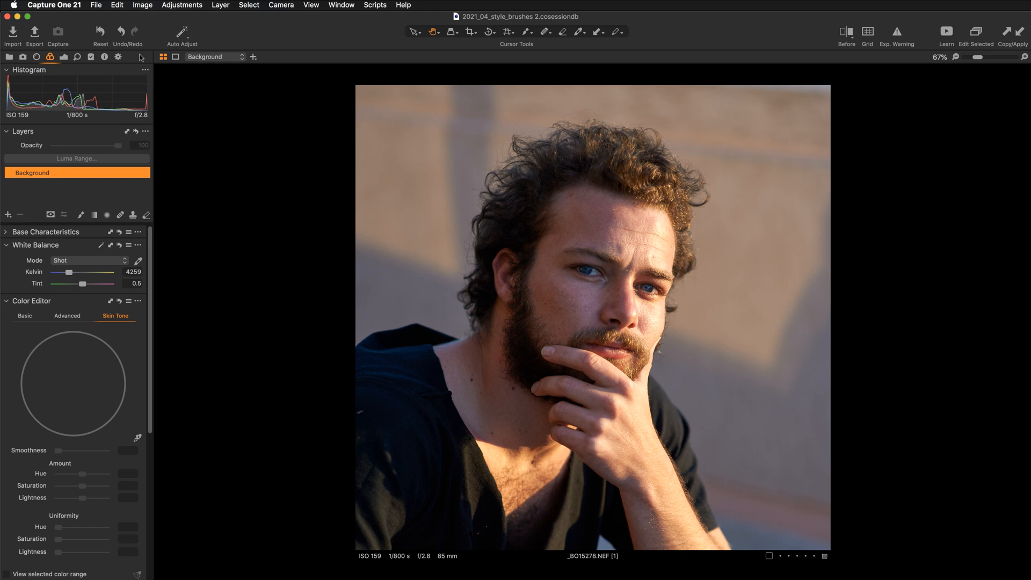
- Apply the custom style 10 Teal from Sample Portrait Styles to a new layer on the portrait
{"action": "left_click", "coordinate": [91, 58]}
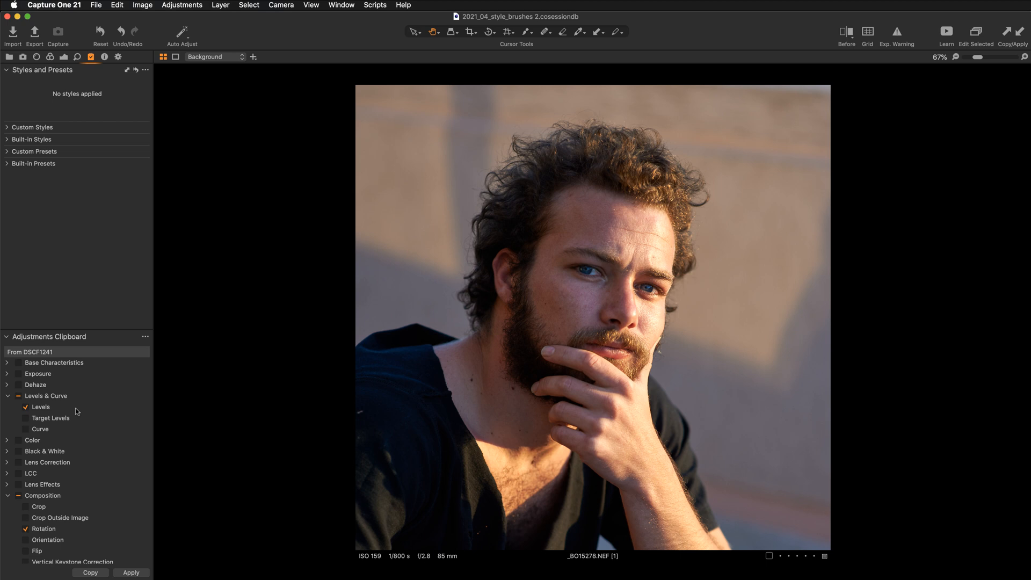
{"action": "left_click", "coordinate": [42, 127]}
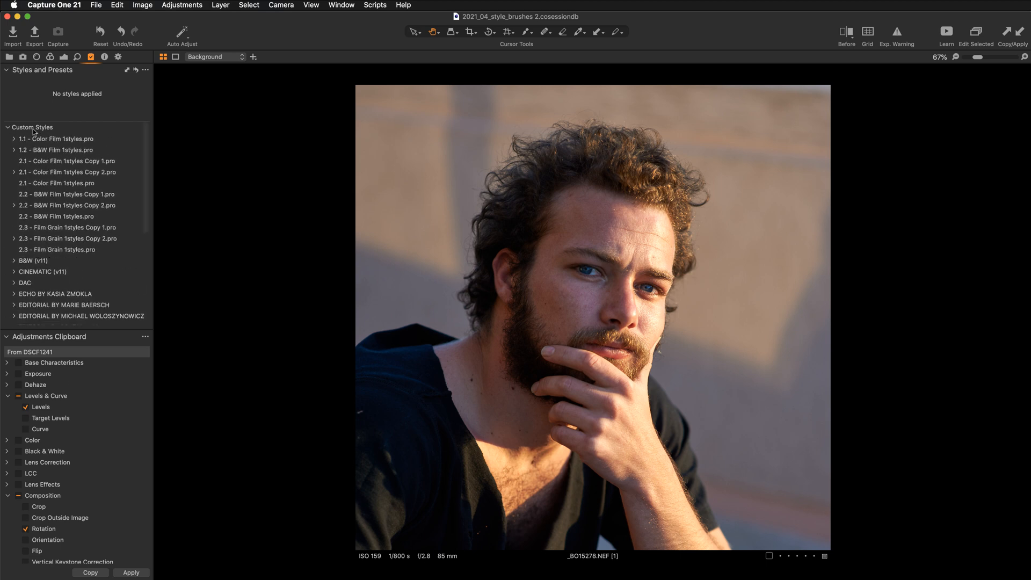
{"action": "scroll", "coordinate": [64, 160], "scroll_direction": "down", "scroll_amount": 5}
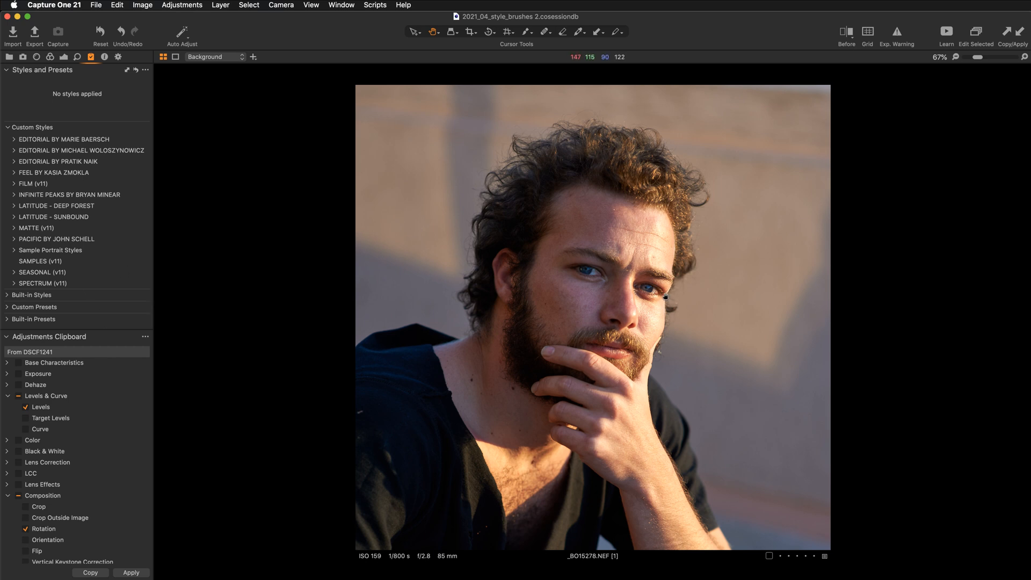
{"action": "double_click", "coordinate": [593, 304]}
{"action": "left_click", "coordinate": [70, 251]}
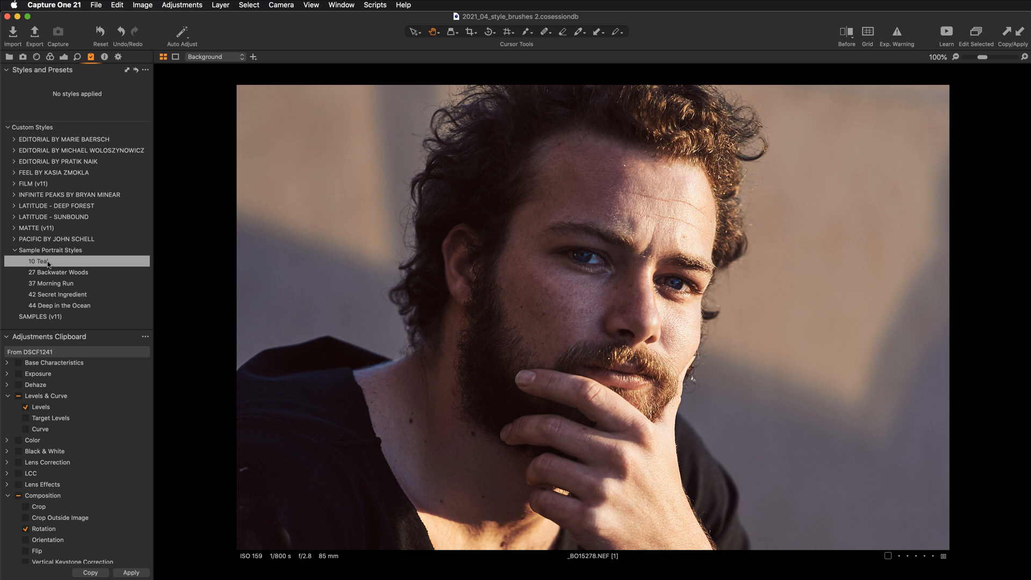
{"action": "right_click", "coordinate": [47, 261]}
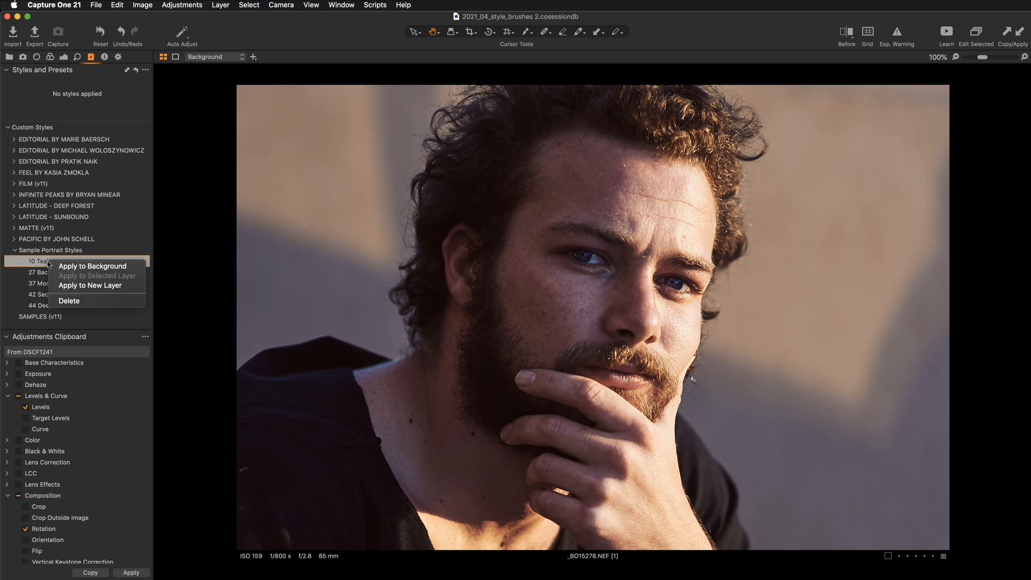
{"action": "left_click", "coordinate": [73, 286]}
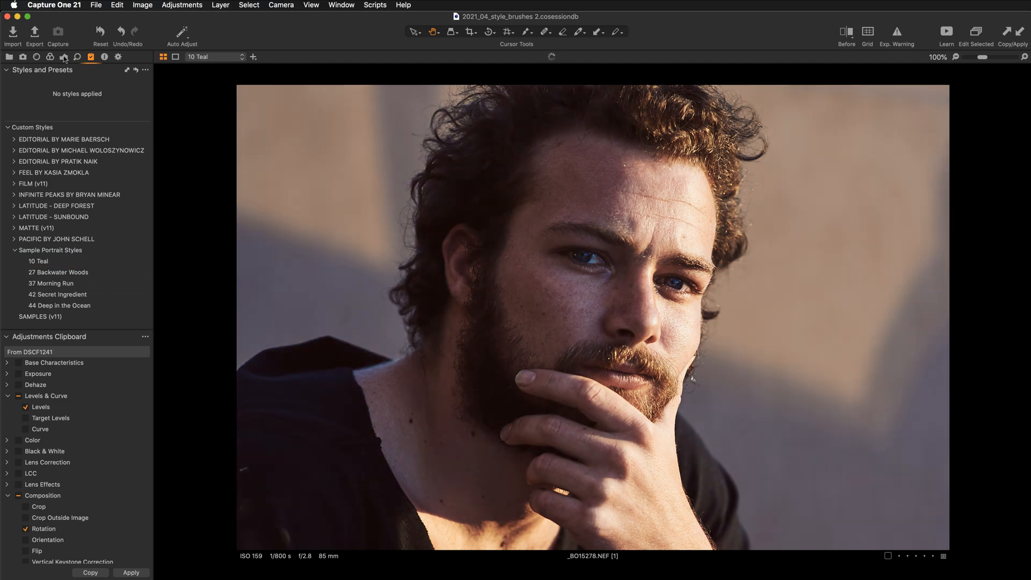
- Examine the 10 Teal layer's exposure, dynamic range and Levels settings and its RGB, Luma, Red, Green and Blue curves
{"action": "left_click", "coordinate": [64, 57]}
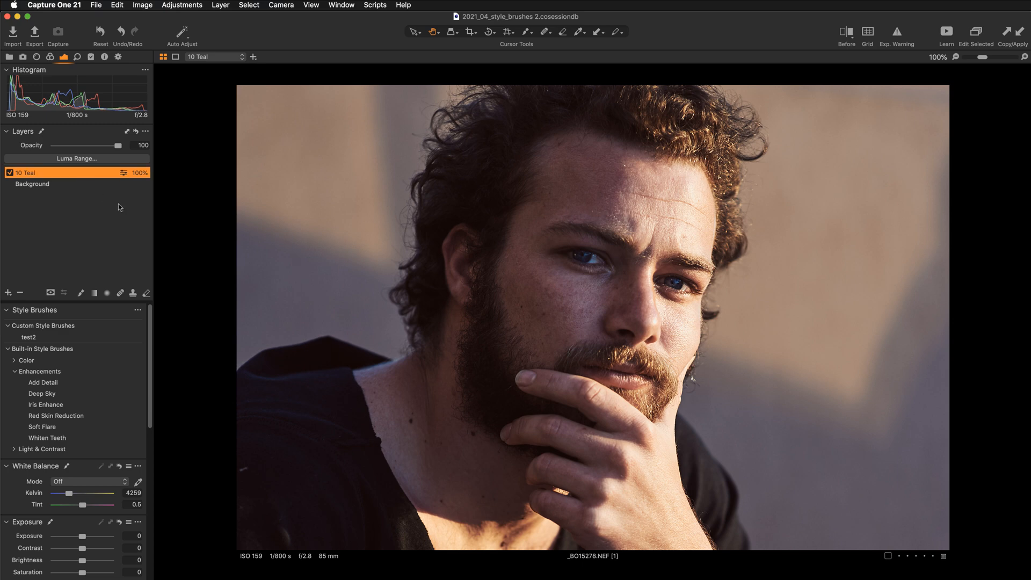
{"action": "double_click", "coordinate": [371, 235]}
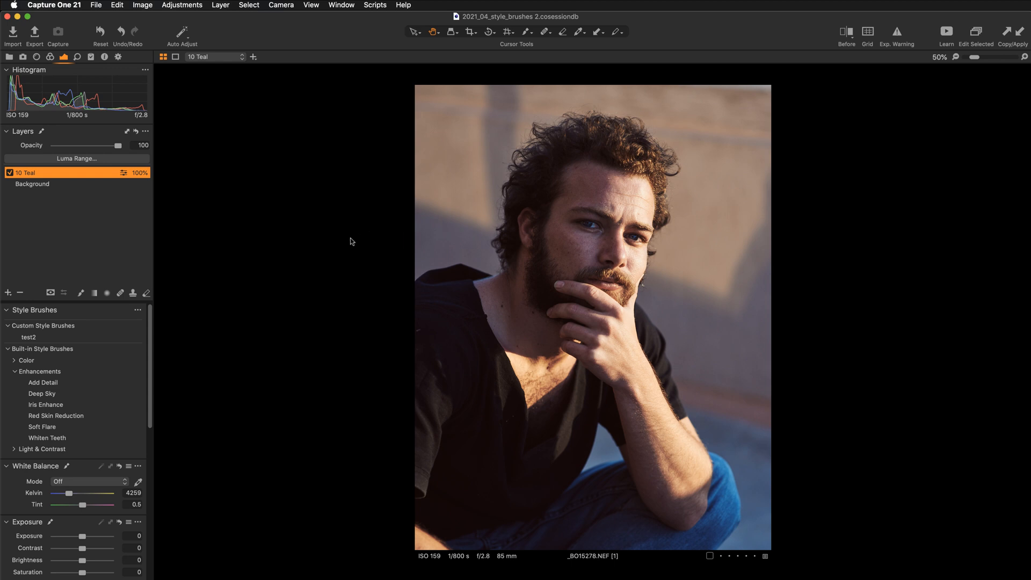
{"action": "scroll", "coordinate": [93, 375], "scroll_direction": "down", "scroll_amount": 10}
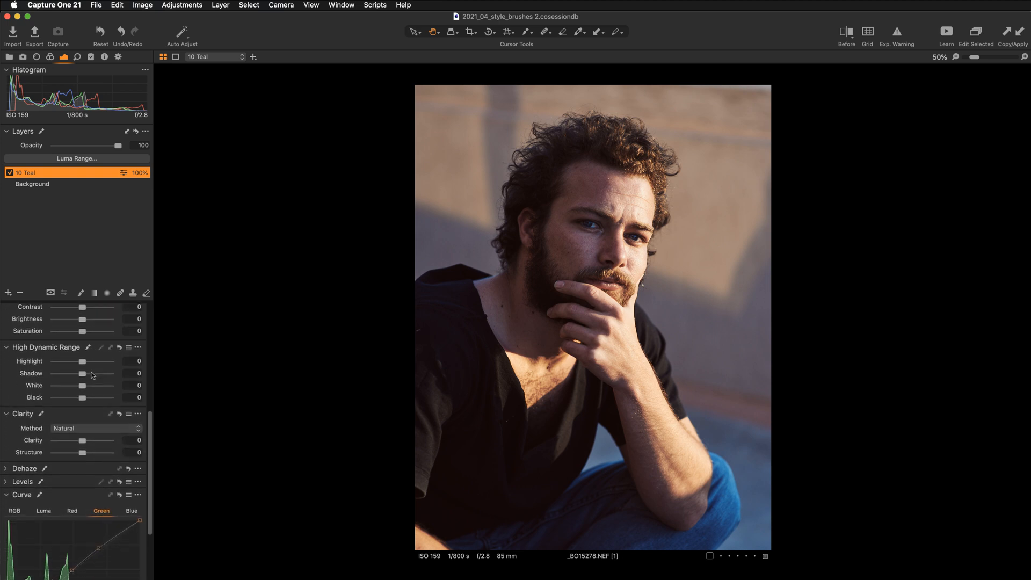
{"action": "scroll", "coordinate": [93, 376], "scroll_direction": "down", "scroll_amount": 6}
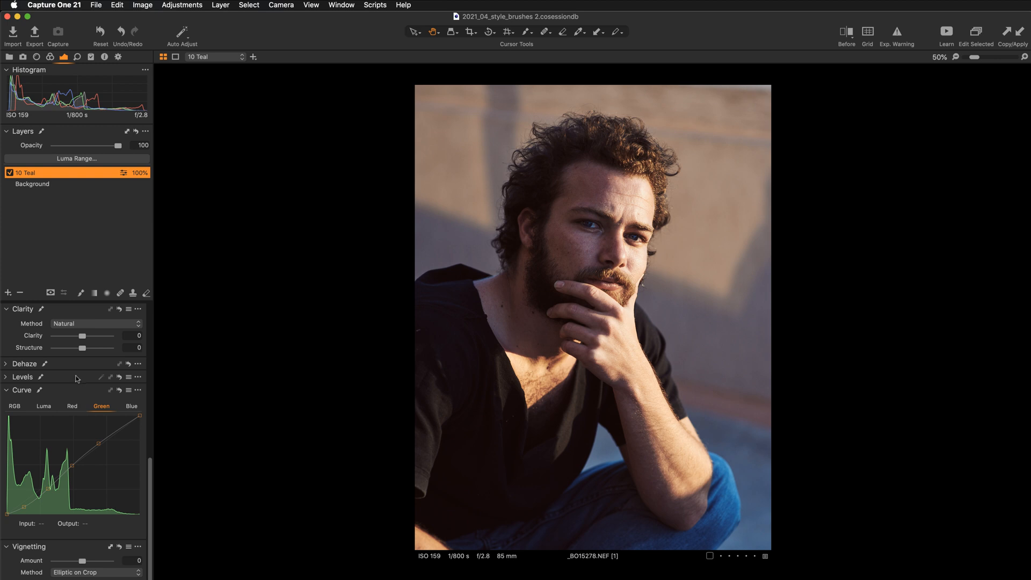
{"action": "left_click", "coordinate": [76, 375]}
{"action": "left_click", "coordinate": [83, 395]}
{"action": "scroll", "coordinate": [62, 395], "scroll_direction": "down", "scroll_amount": 3}
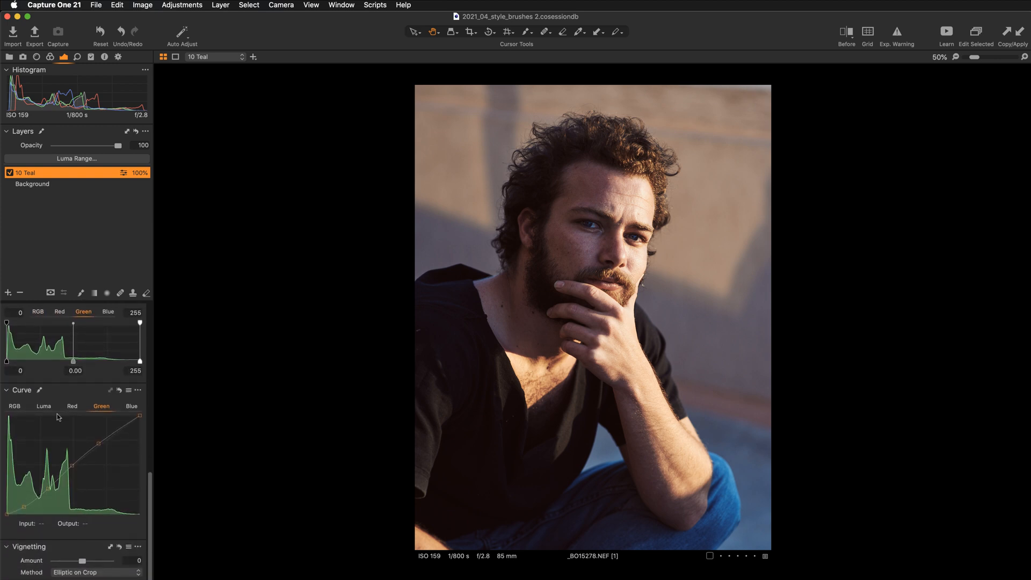
{"action": "left_click", "coordinate": [11, 408]}
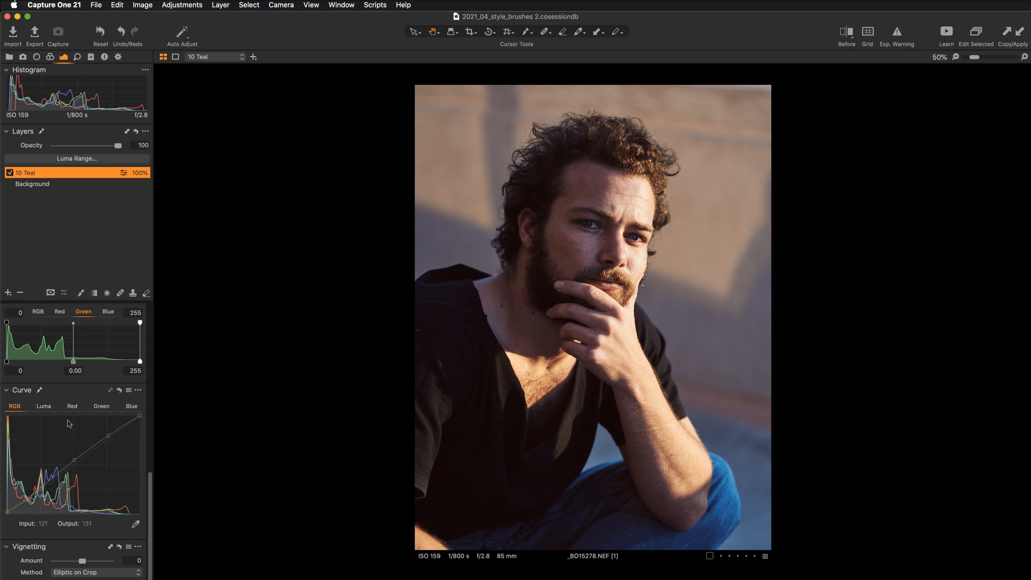
{"action": "left_click", "coordinate": [53, 407]}
{"action": "left_click", "coordinate": [72, 407]}
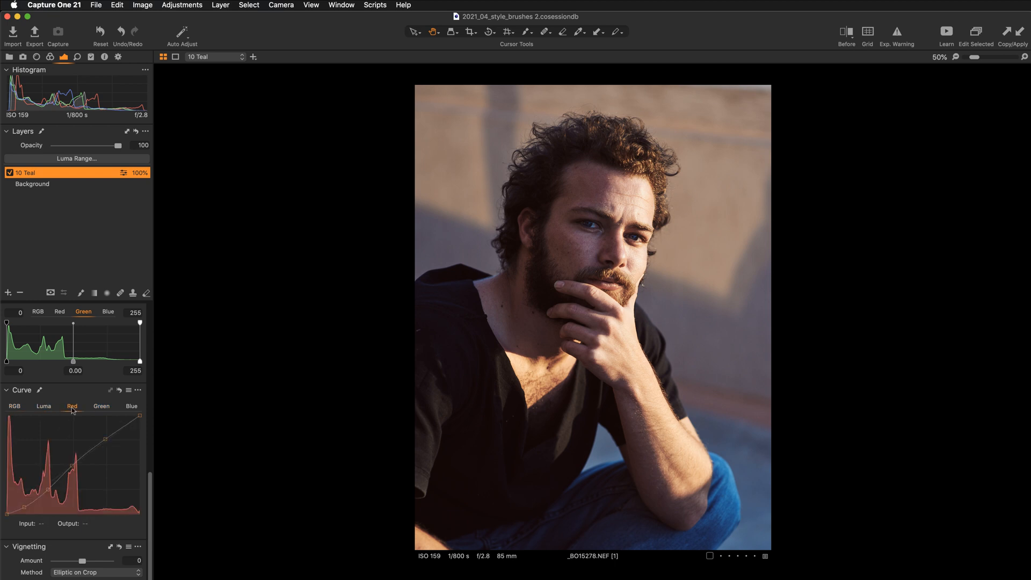
{"action": "left_click", "coordinate": [105, 409]}
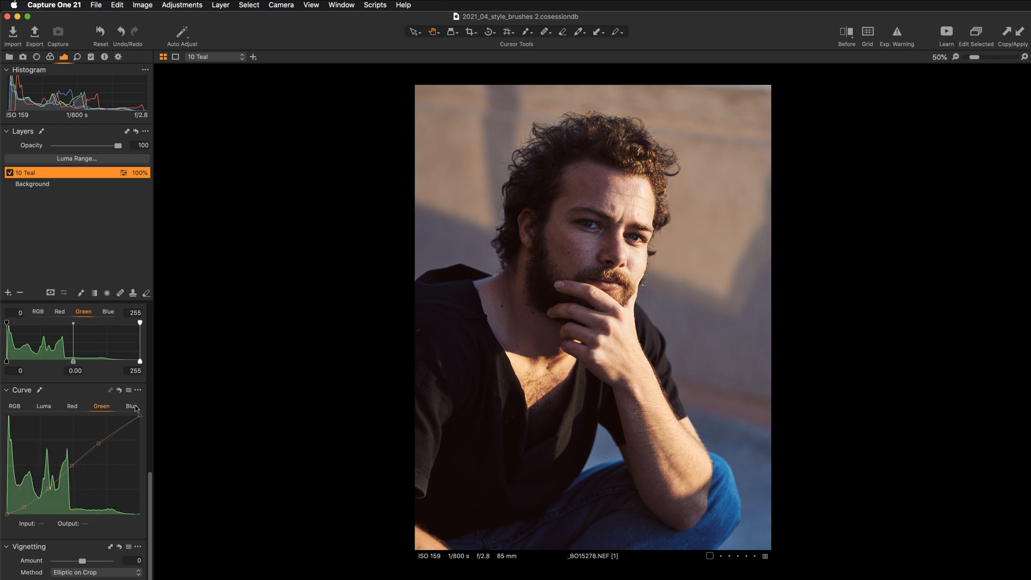
{"action": "left_click", "coordinate": [135, 408]}
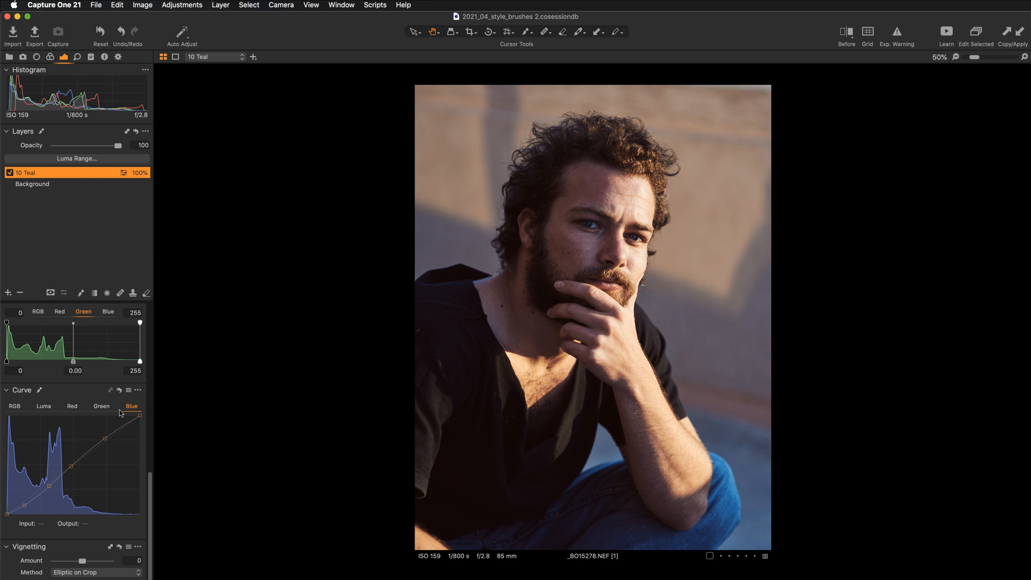
- Examine the 10 Teal layer's White Balance, its Color Editor adjustments in every mode, and its Master and 3-Way Color Balance
{"action": "left_click", "coordinate": [51, 57]}
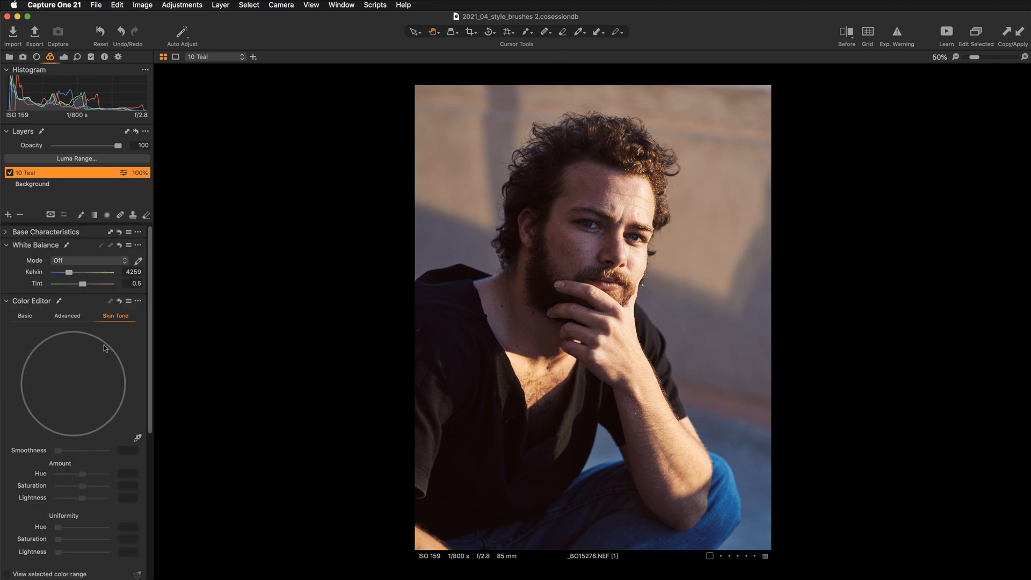
{"action": "scroll", "coordinate": [54, 335], "scroll_direction": "down", "scroll_amount": 1}
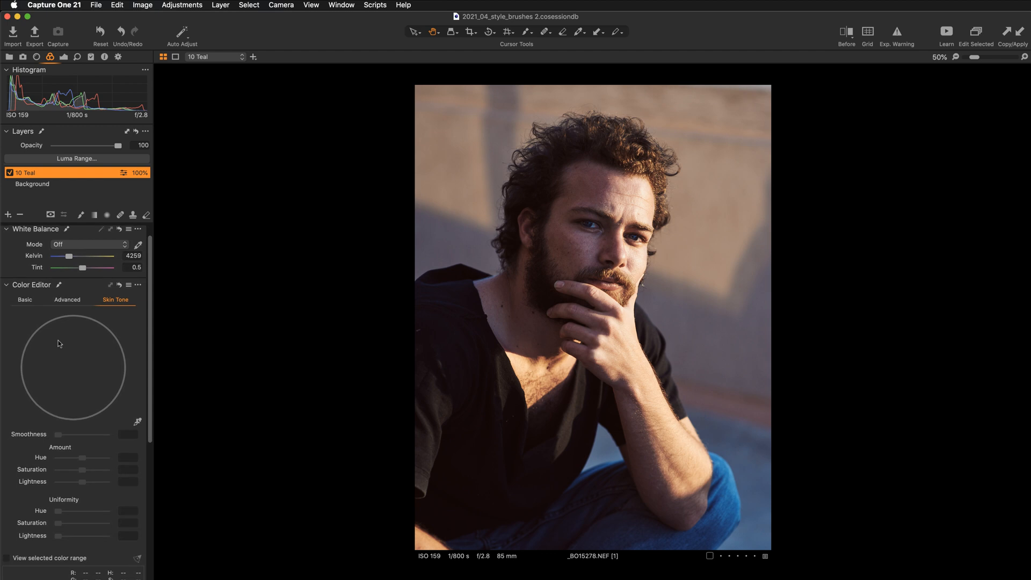
{"action": "left_click", "coordinate": [29, 304]}
{"action": "left_click", "coordinate": [68, 302]}
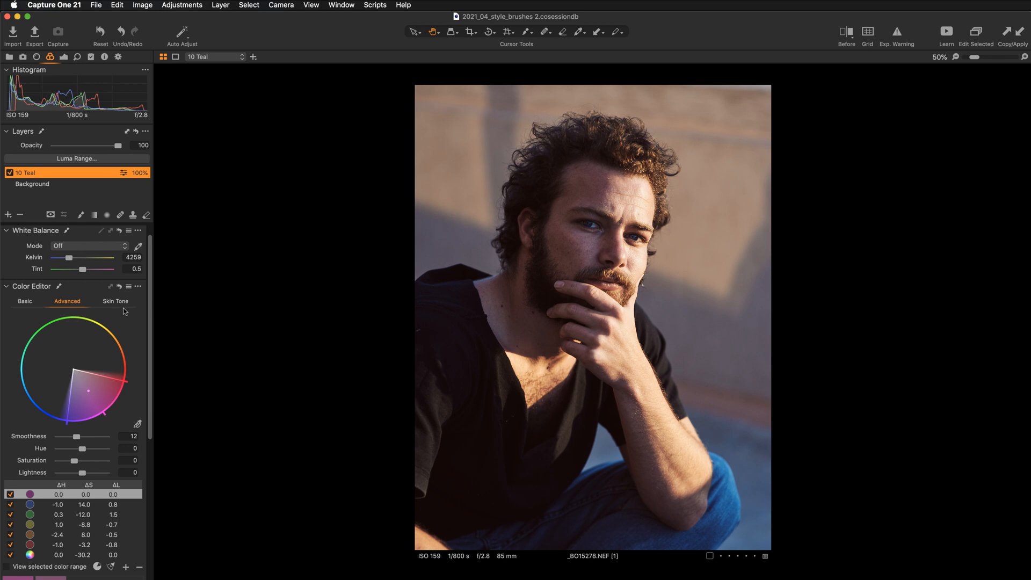
{"action": "left_click", "coordinate": [118, 302]}
{"action": "left_click", "coordinate": [72, 302]}
{"action": "scroll", "coordinate": [103, 427], "scroll_direction": "down", "scroll_amount": 10}
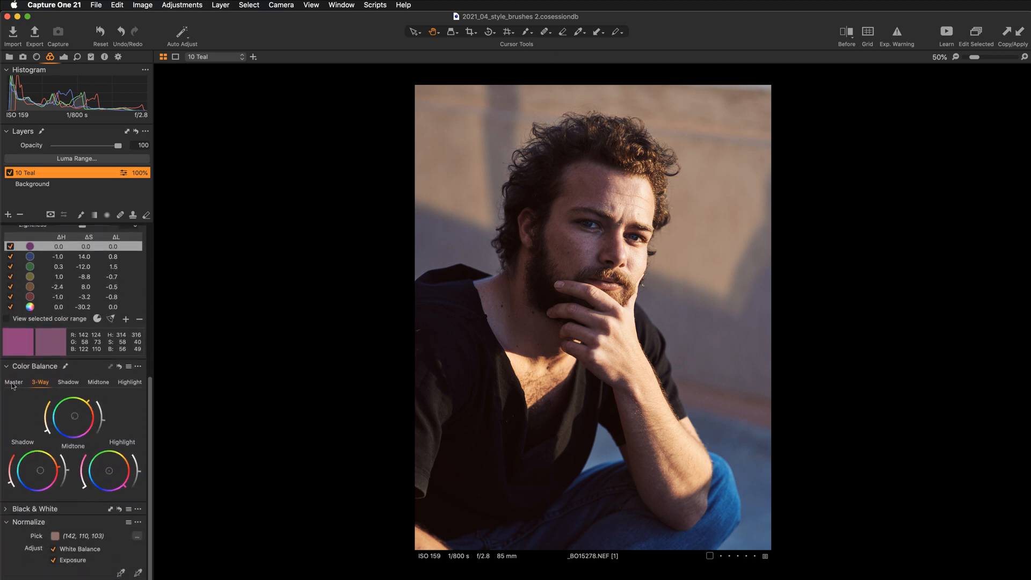
{"action": "left_click", "coordinate": [14, 383]}
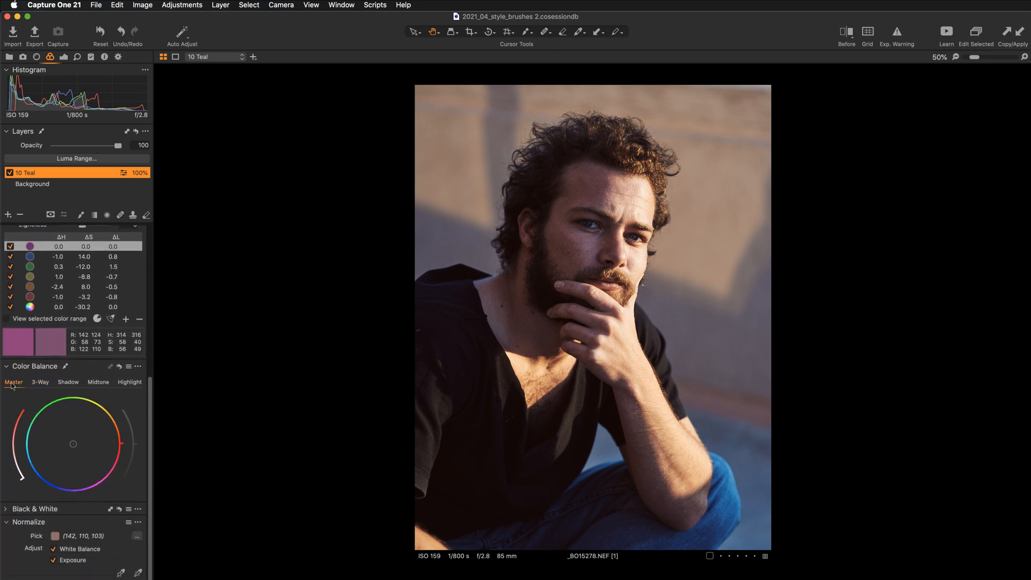
{"action": "left_click", "coordinate": [46, 382]}
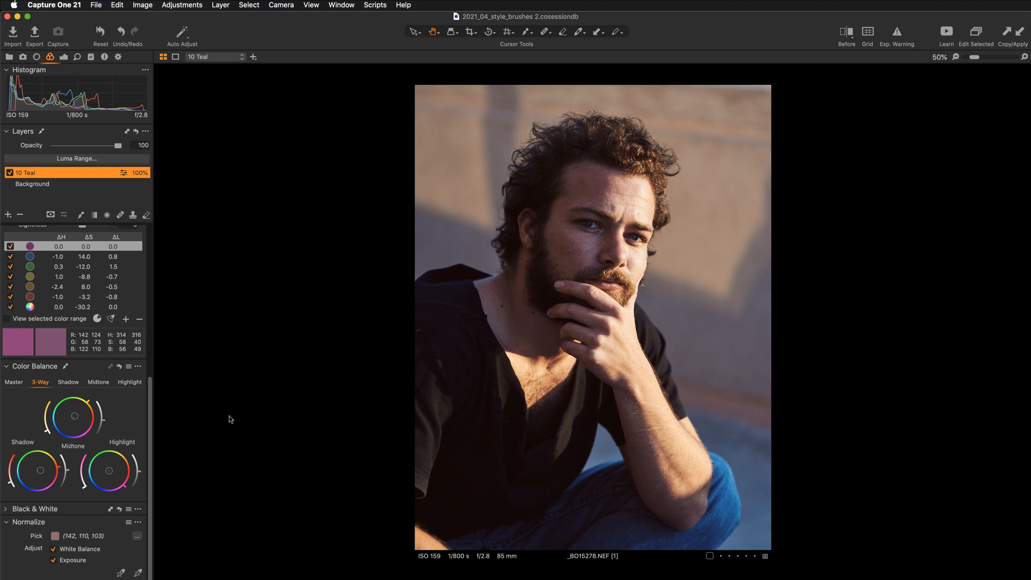
- Review the 10 Teal layer's exposure, High Dynamic Range and Clarity settings and each of its five curve channels
{"action": "left_click", "coordinate": [64, 57]}
{"action": "scroll", "coordinate": [90, 344], "scroll_direction": "up", "scroll_amount": 5}
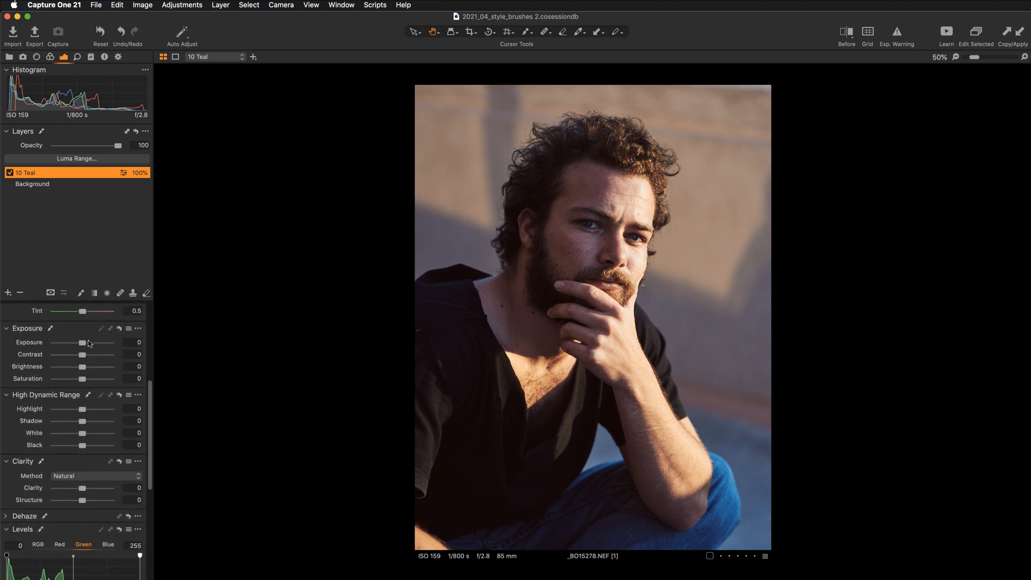
{"action": "scroll", "coordinate": [89, 344], "scroll_direction": "up", "scroll_amount": 2}
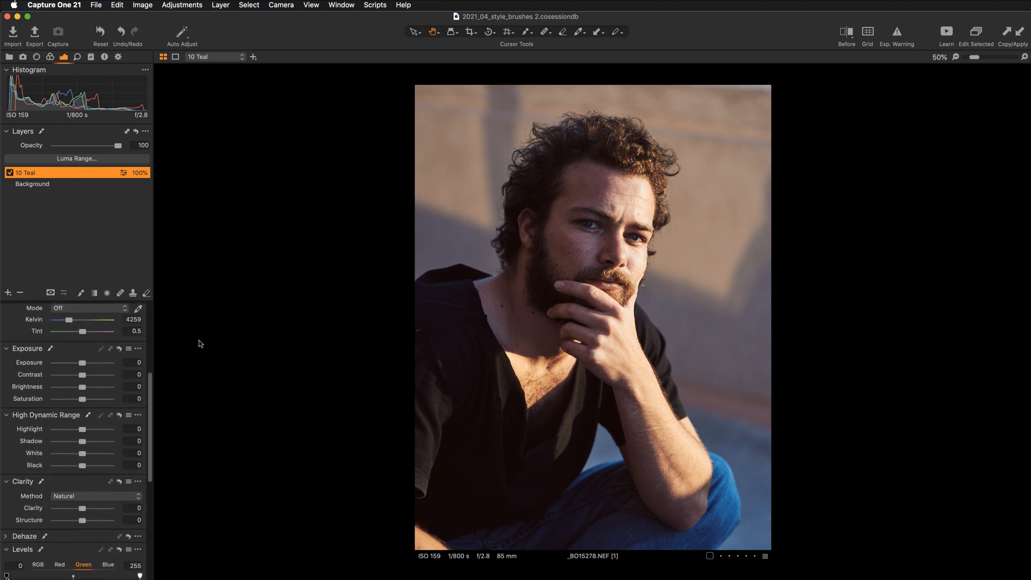
{"action": "scroll", "coordinate": [94, 494], "scroll_direction": "up", "scroll_amount": 4}
{"action": "scroll", "coordinate": [95, 494], "scroll_direction": "down", "scroll_amount": 3}
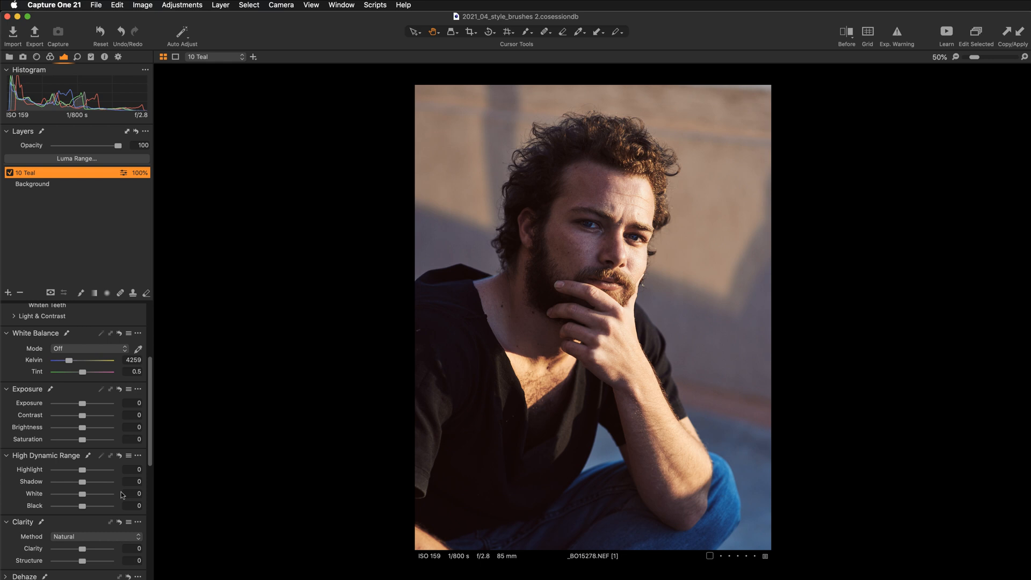
{"action": "scroll", "coordinate": [121, 491], "scroll_direction": "down", "scroll_amount": 5}
{"action": "scroll", "coordinate": [122, 491], "scroll_direction": "down", "scroll_amount": 10}
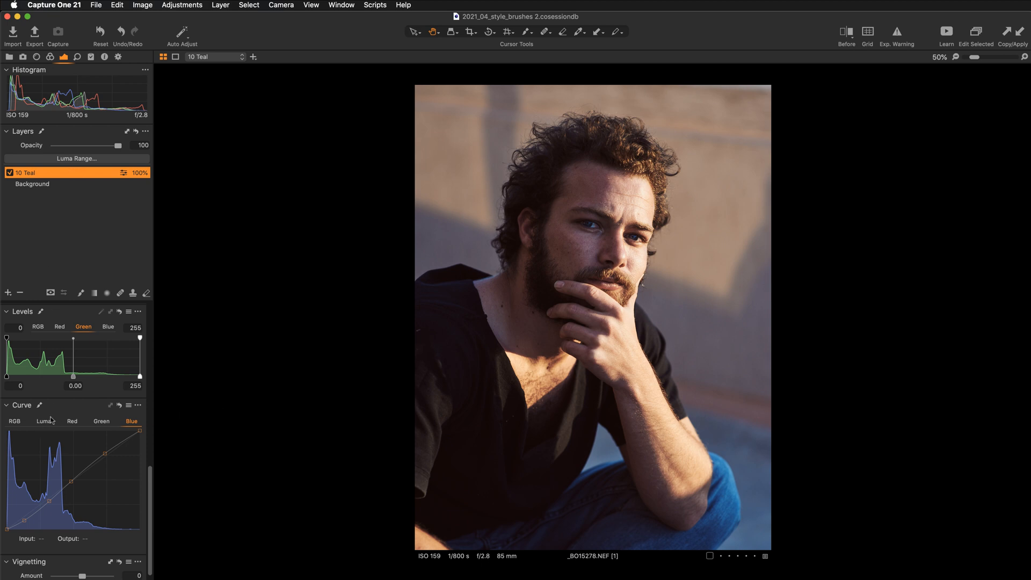
{"action": "left_click", "coordinate": [14, 421]}
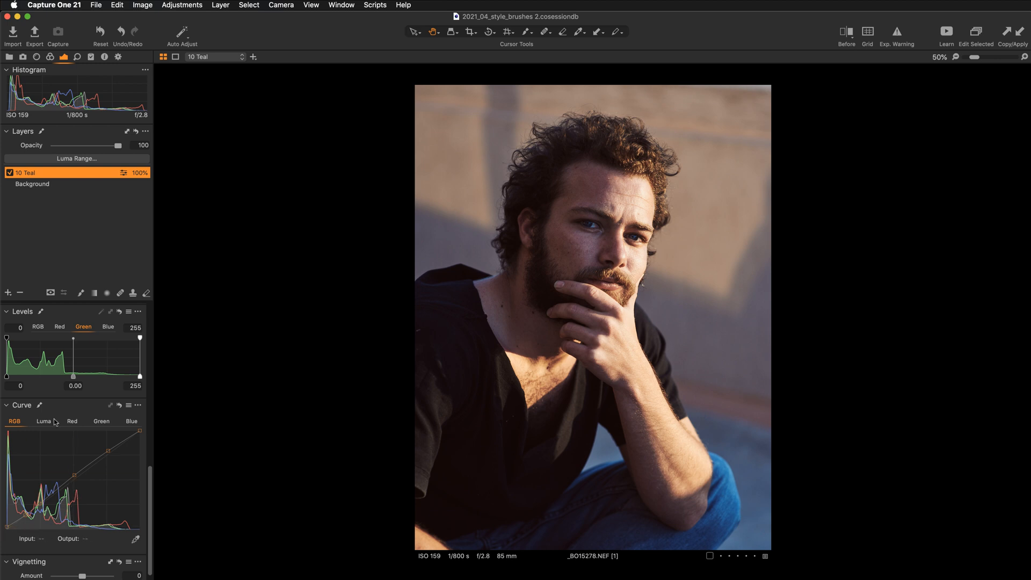
{"action": "left_click", "coordinate": [43, 423]}
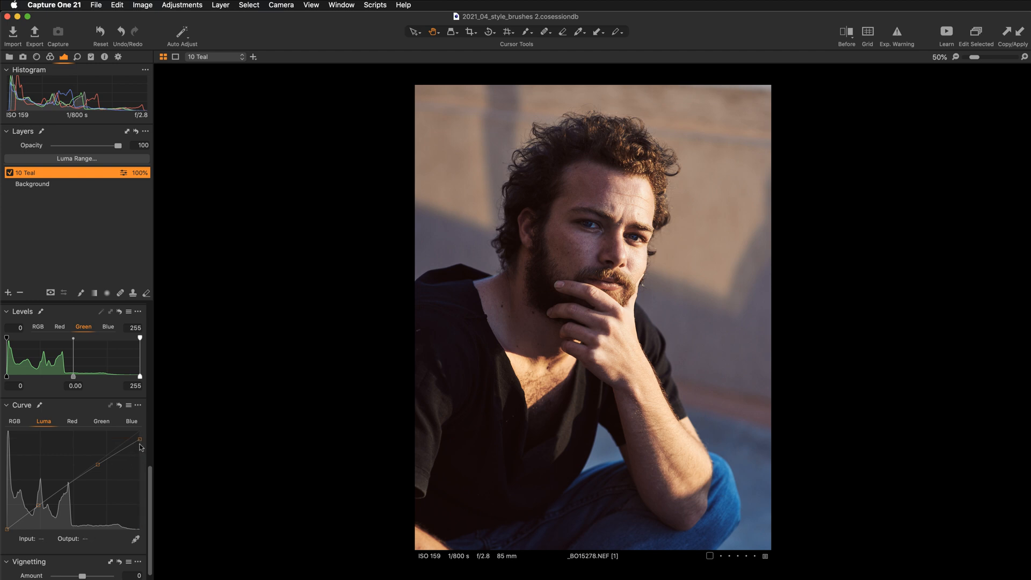
{"action": "left_click", "coordinate": [72, 421]}
{"action": "left_click", "coordinate": [101, 421]}
{"action": "left_click", "coordinate": [129, 421]}
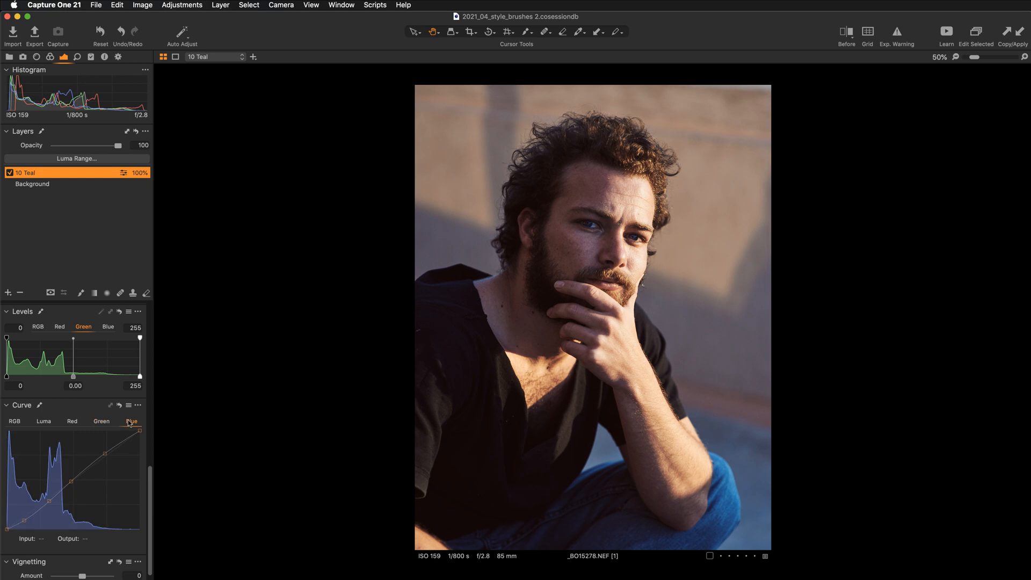
- Review the 10 Teal layer's color adjustments, inspect the face up close at 100%, and return to the whole portrait
{"action": "left_click", "coordinate": [50, 57]}
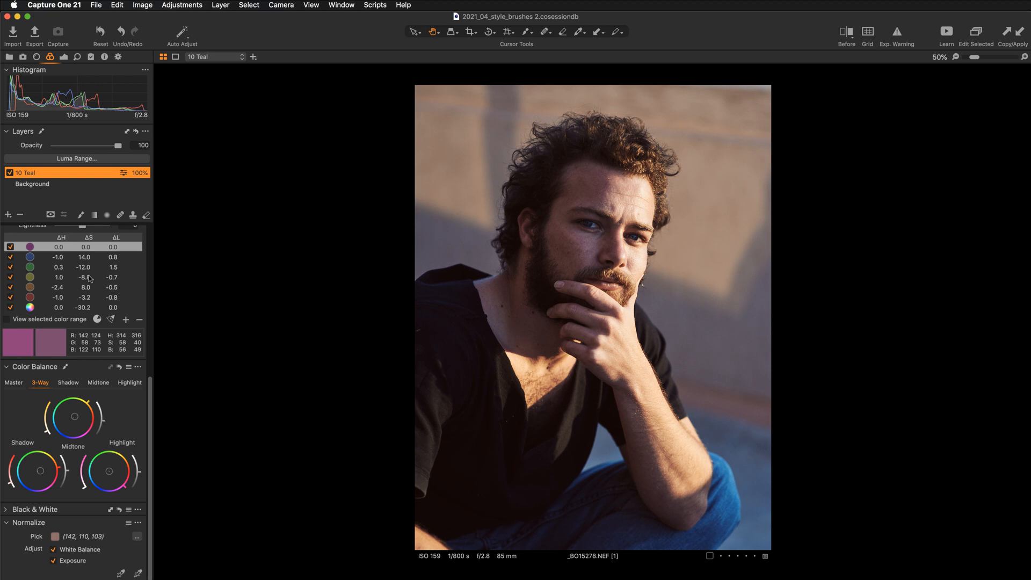
{"action": "scroll", "coordinate": [90, 278], "scroll_direction": "up", "scroll_amount": 5}
{"action": "scroll", "coordinate": [91, 278], "scroll_direction": "up", "scroll_amount": 3}
{"action": "scroll", "coordinate": [90, 278], "scroll_direction": "down", "scroll_amount": 3}
{"action": "scroll", "coordinate": [89, 277], "scroll_direction": "down", "scroll_amount": 4}
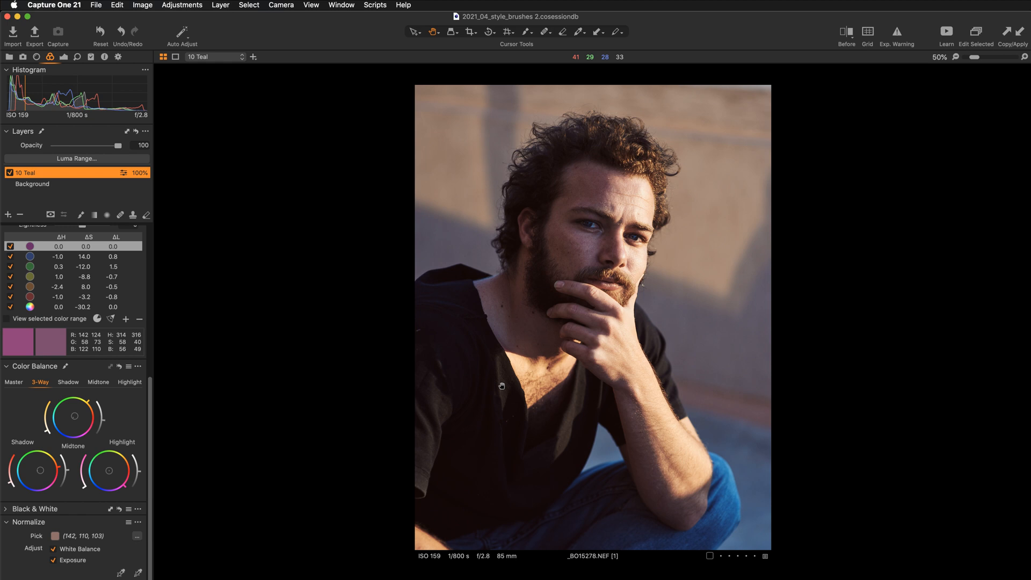
{"action": "scroll", "coordinate": [501, 386], "scroll_direction": "up", "scroll_amount": 2}
{"action": "left_click_drag", "start_coordinate": [498, 175], "coordinate": [511, 339]}
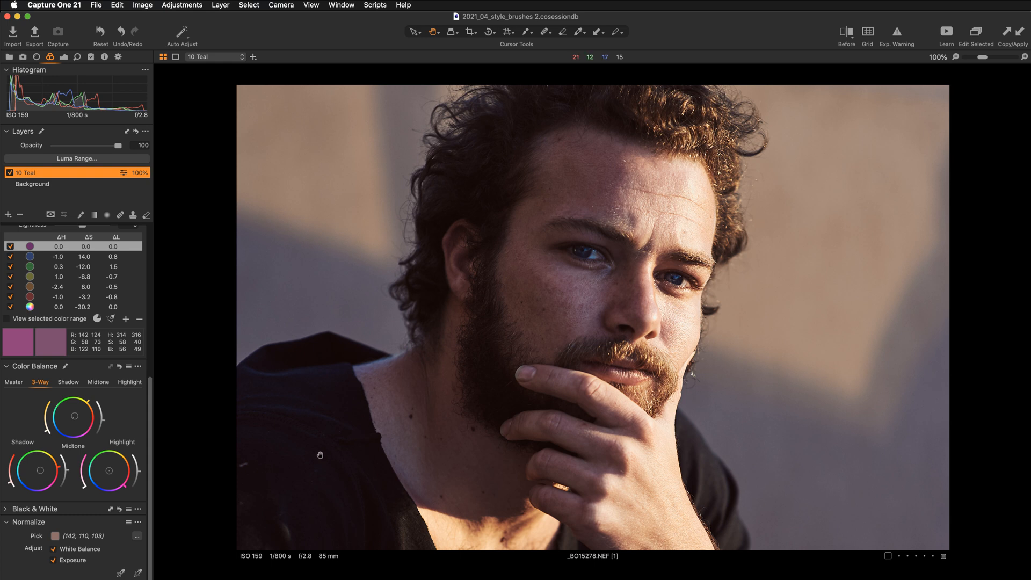
{"action": "double_click", "coordinate": [341, 432]}
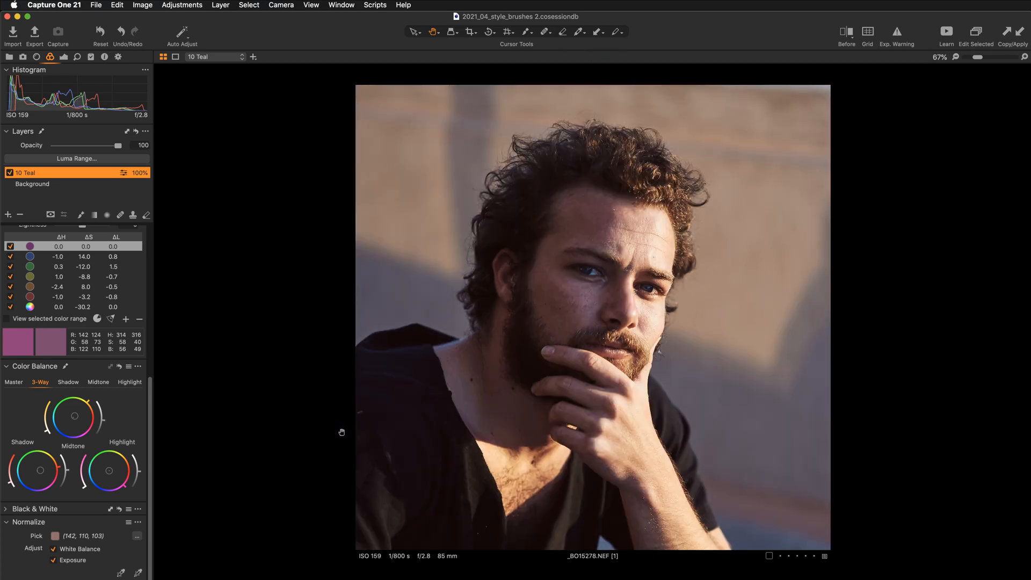
{"action": "scroll", "coordinate": [402, 429], "scroll_direction": "down", "scroll_amount": 1}
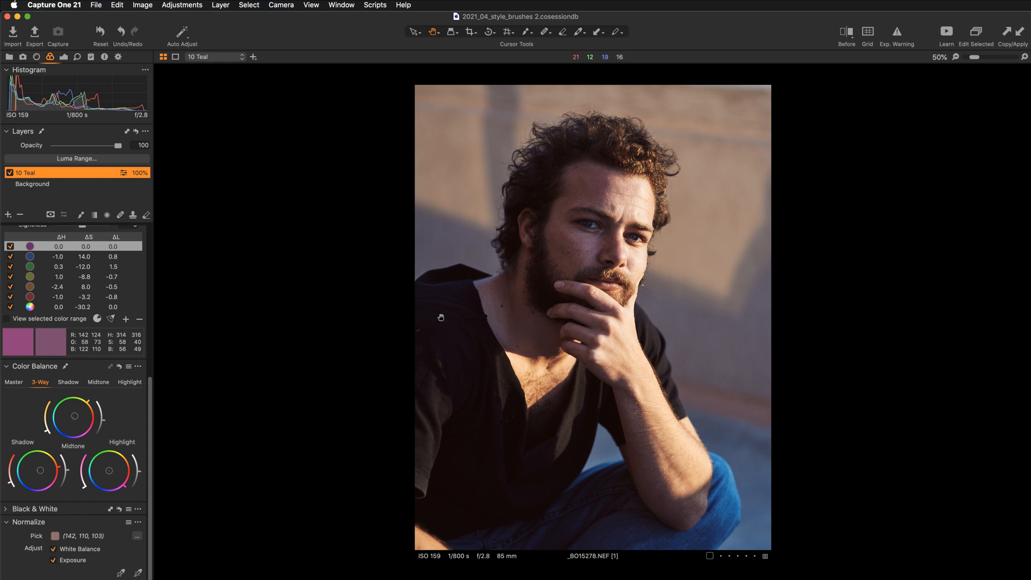
- Display the 10 Teal layer's mask over the portrait and hide it again
{"action": "key", "text": "m"}
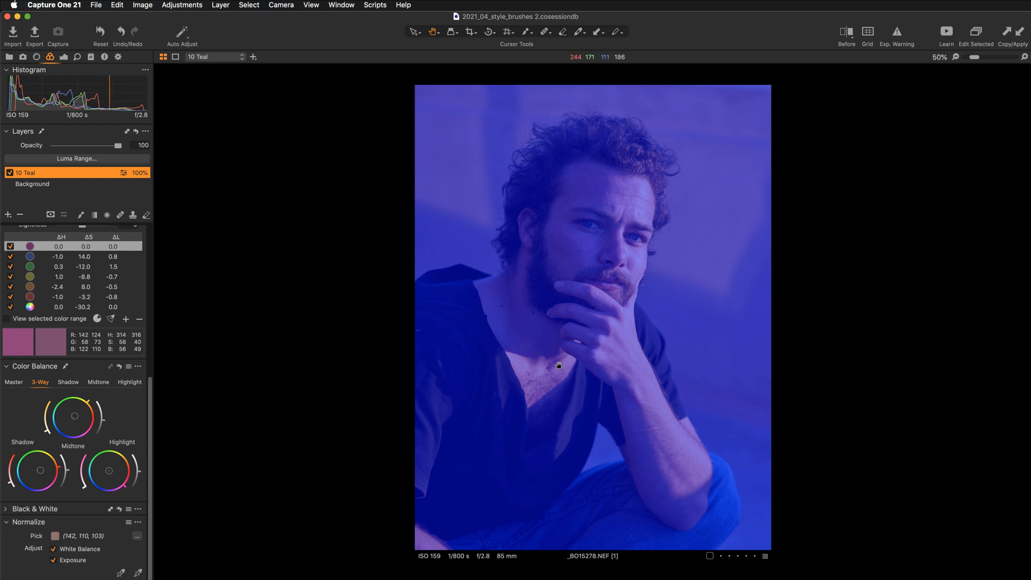
{"action": "key", "text": "m"}
{"action": "key", "text": "v"}
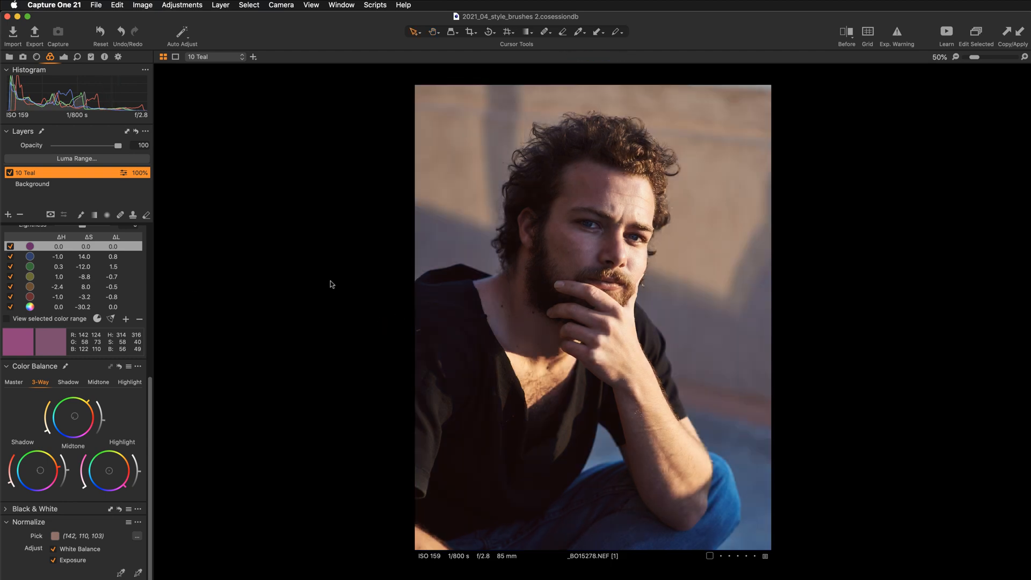
- Apply a vertical linear gradient mask to the 10 Teal layer, fading downward from cheek level, and check its mask overlay
{"action": "left_click", "coordinate": [94, 215]}
{"action": "left_click_drag", "start_coordinate": [508, 159], "coordinate": [490, 538]}
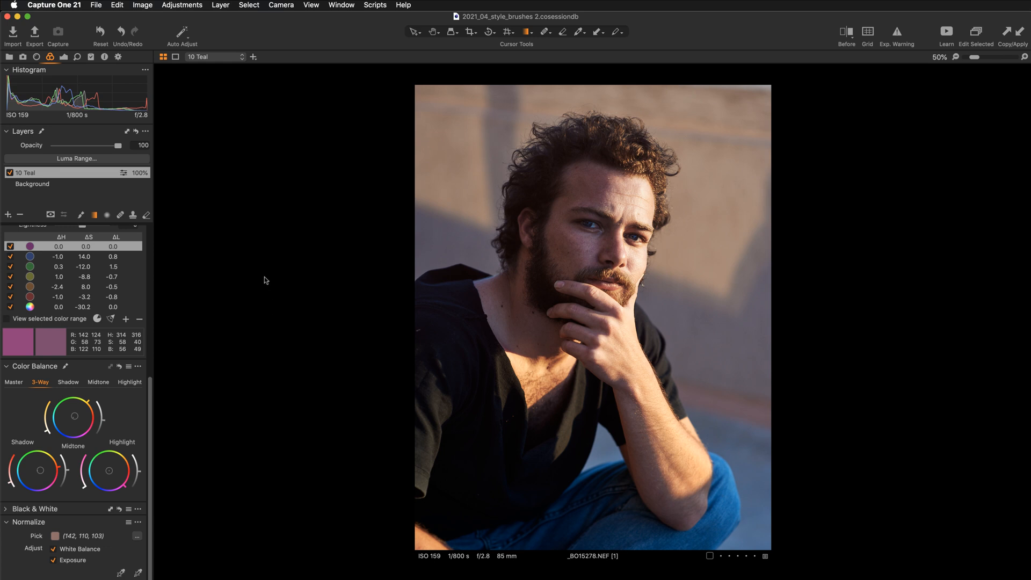
{"action": "key", "text": "m"}
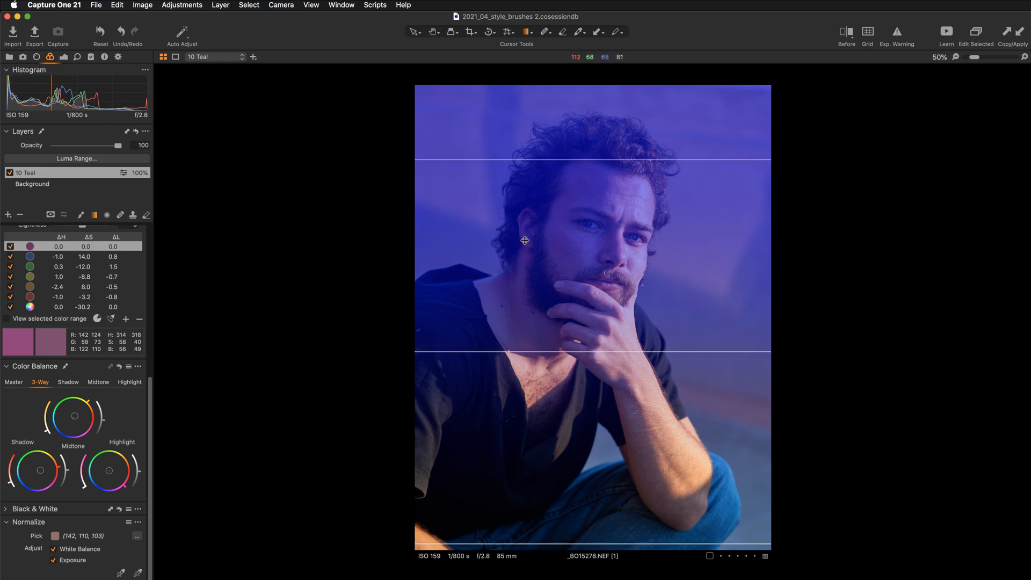
{"action": "left_click_drag", "start_coordinate": [540, 214], "coordinate": [534, 306]}
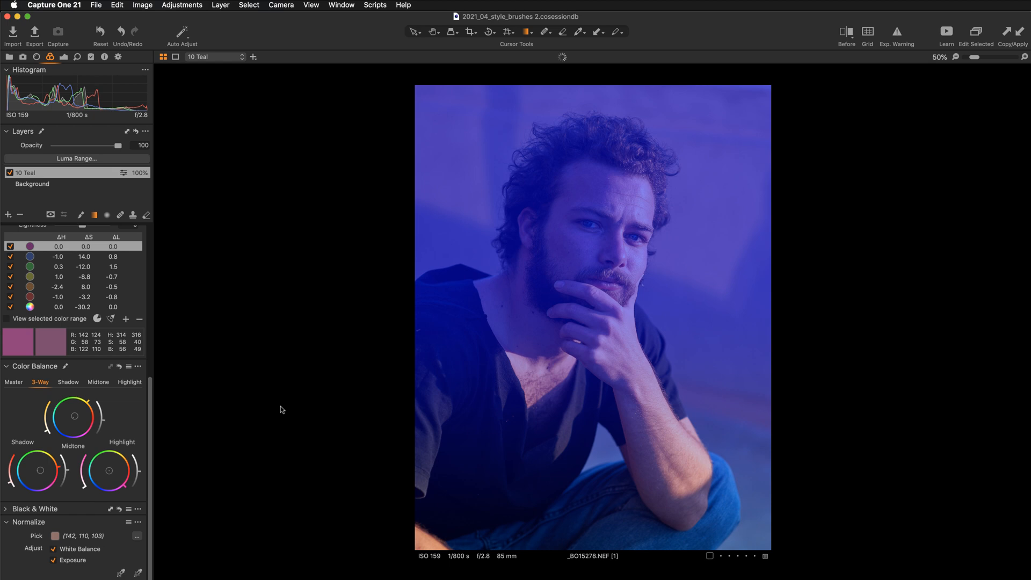
{"action": "key", "text": "m"}
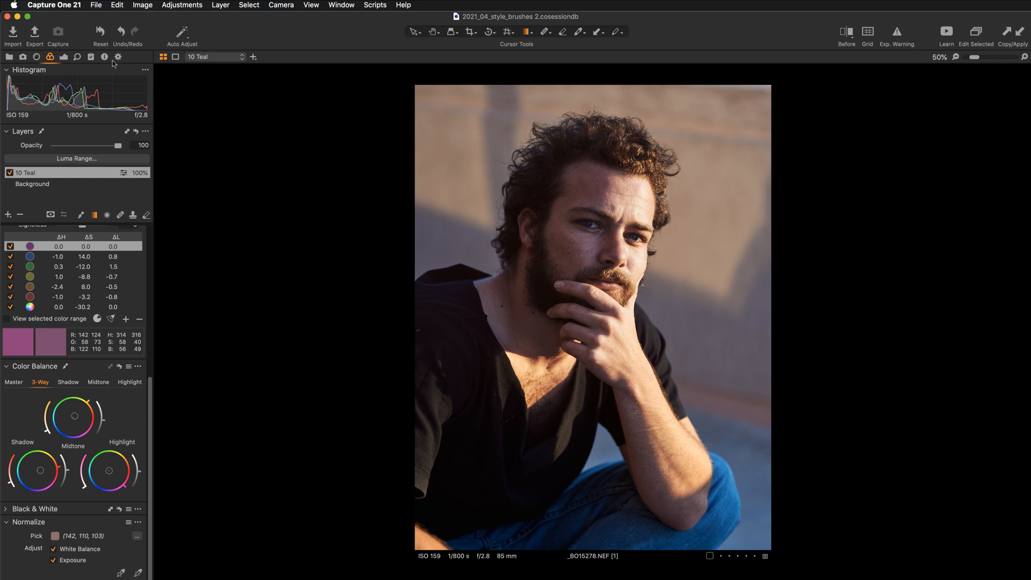
- Inspect the man's face at 200% and compare it with the 10 Teal layer switched off and on
{"action": "left_click", "coordinate": [64, 57]}
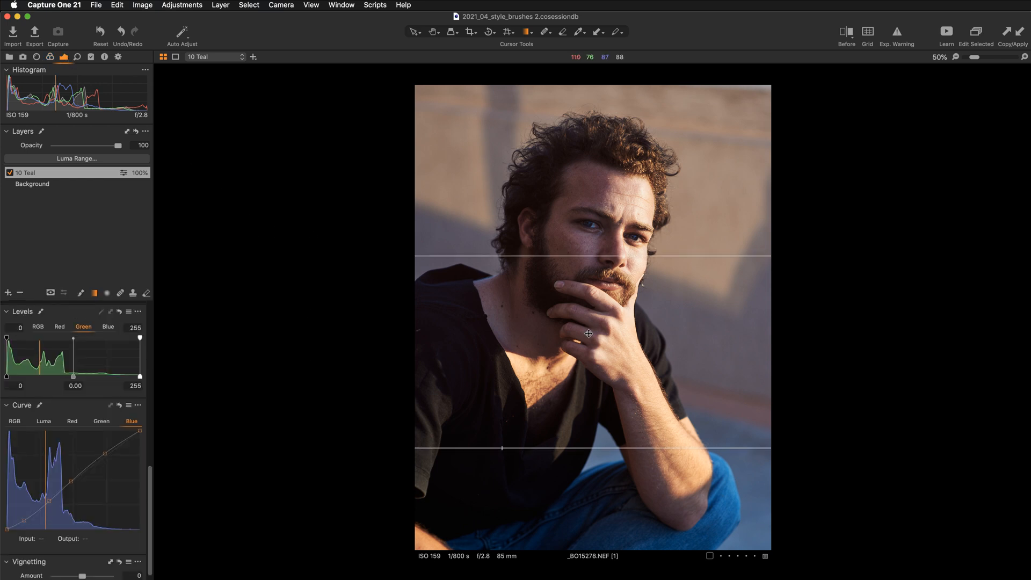
{"action": "left_click", "coordinate": [414, 32]}
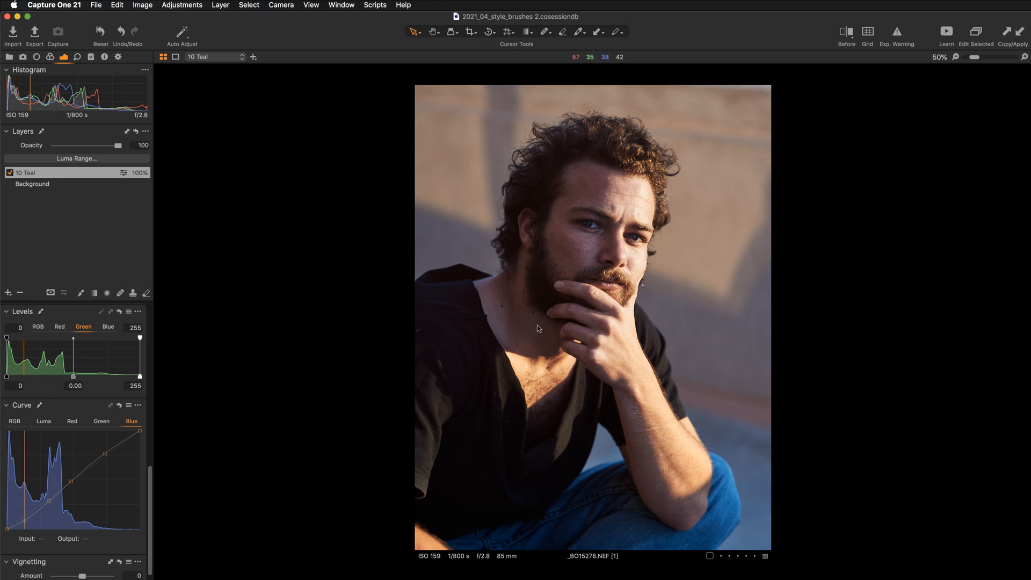
{"action": "left_click", "coordinate": [537, 324]}
{"action": "scroll", "coordinate": [537, 324], "scroll_direction": "down", "scroll_amount": 2}
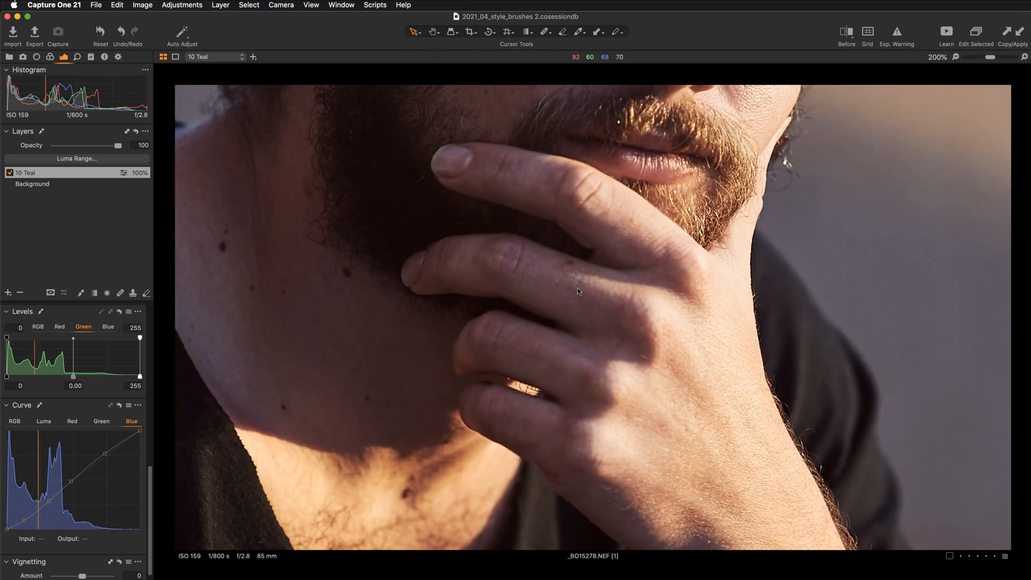
{"action": "scroll", "coordinate": [609, 208], "scroll_direction": "up", "scroll_amount": 10}
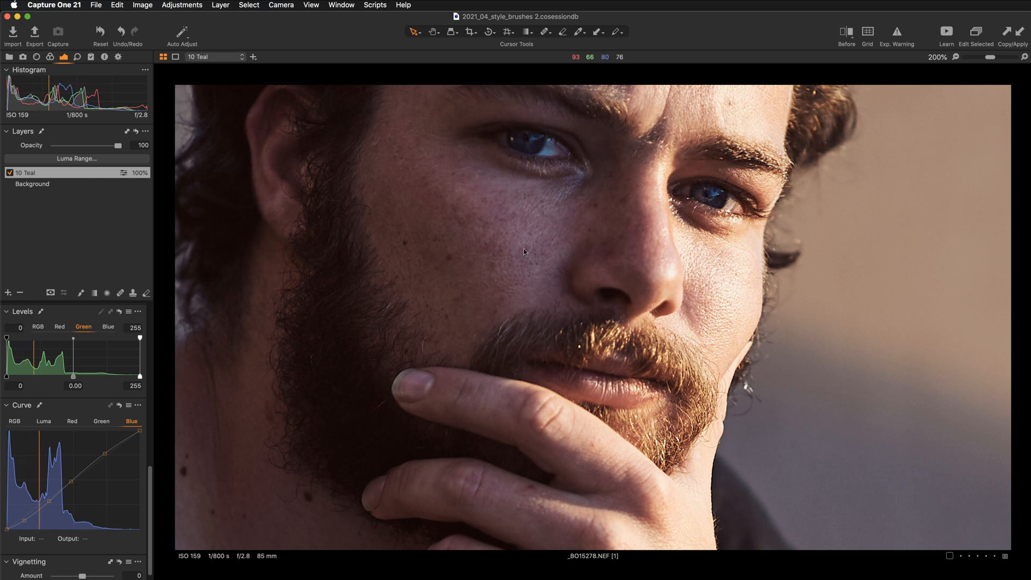
{"action": "left_click", "coordinate": [42, 187]}
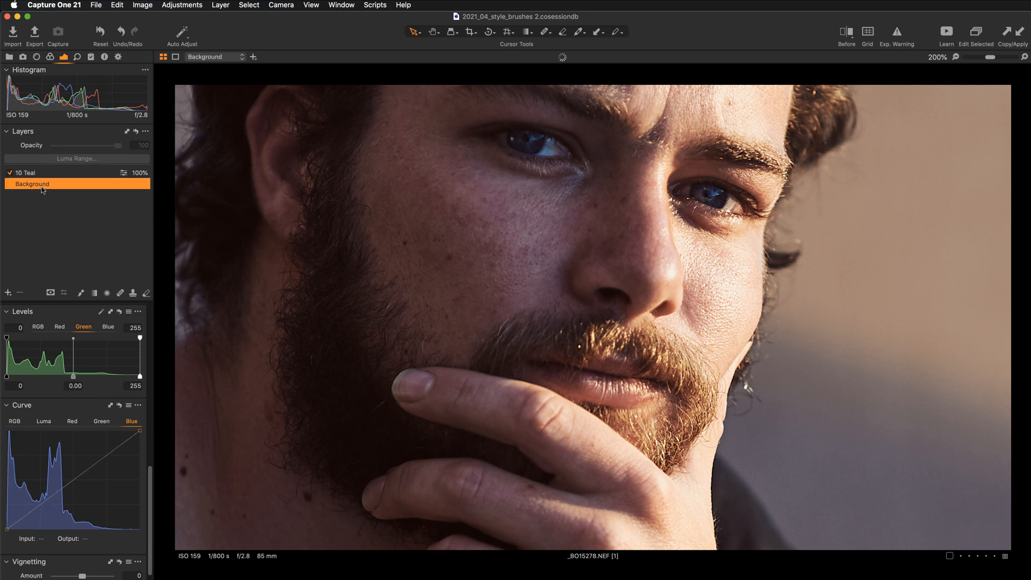
{"action": "left_click", "coordinate": [44, 174]}
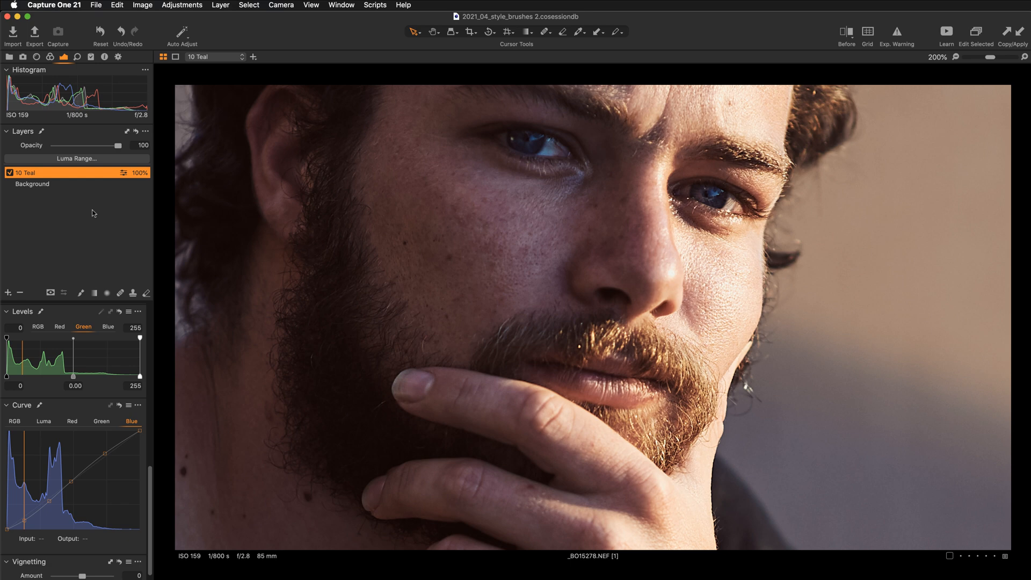
{"action": "left_click", "coordinate": [10, 173]}
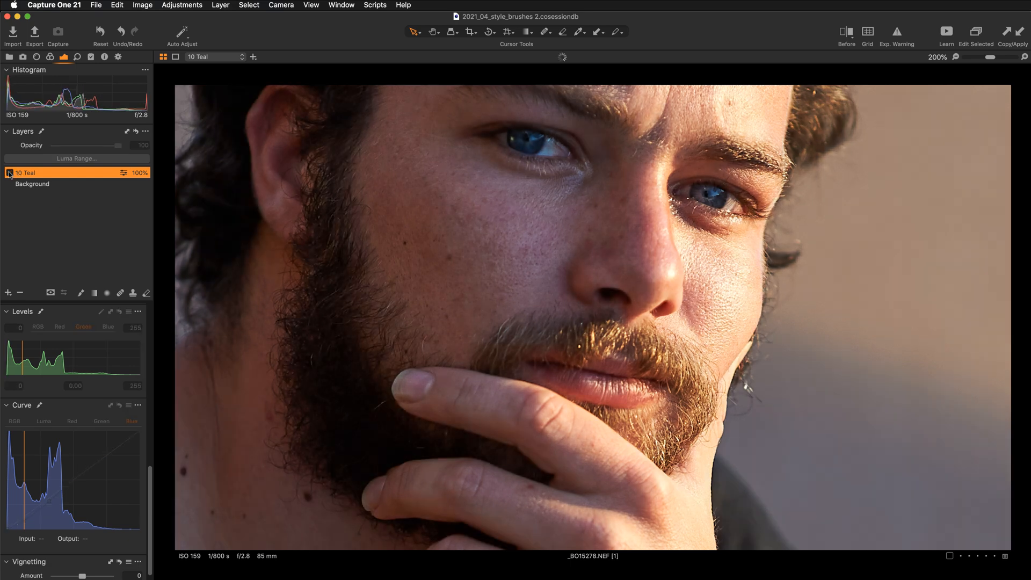
{"action": "left_click", "coordinate": [10, 172]}
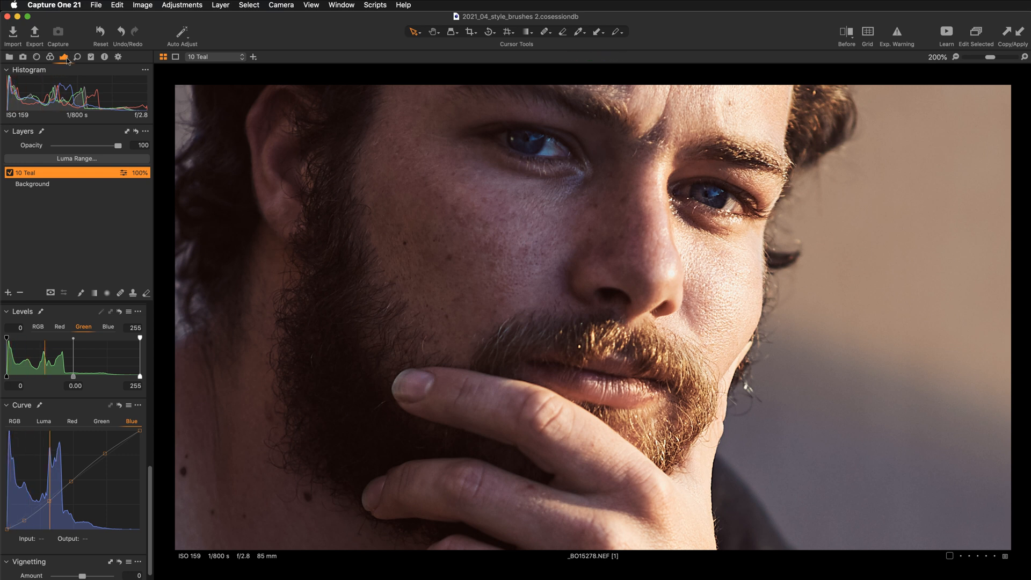
- Choose the Iris Enhance style brush from the built-in enhancements and check its brush settings
{"action": "scroll", "coordinate": [70, 328], "scroll_direction": "up", "scroll_amount": 10}
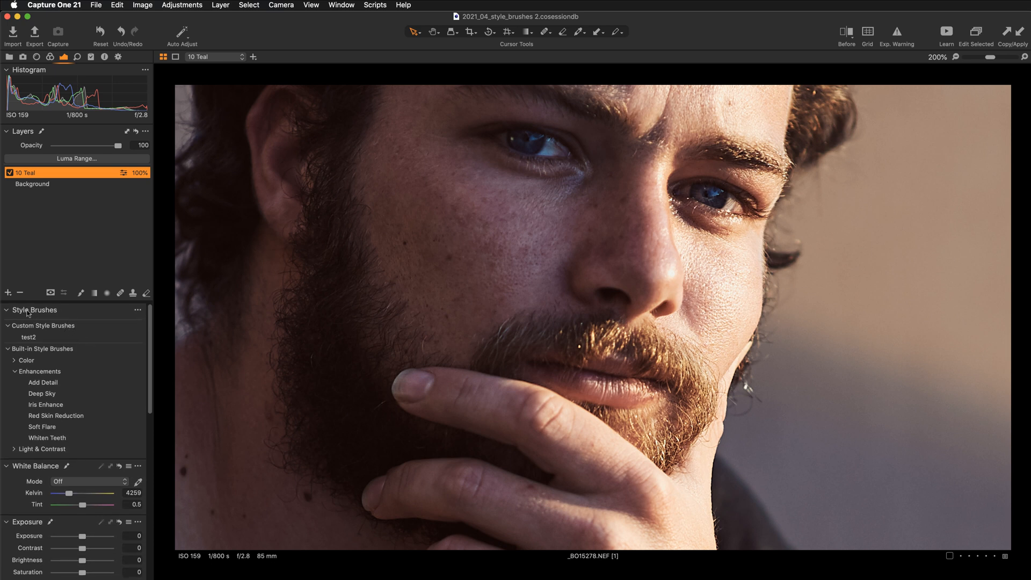
{"action": "left_click", "coordinate": [49, 405]}
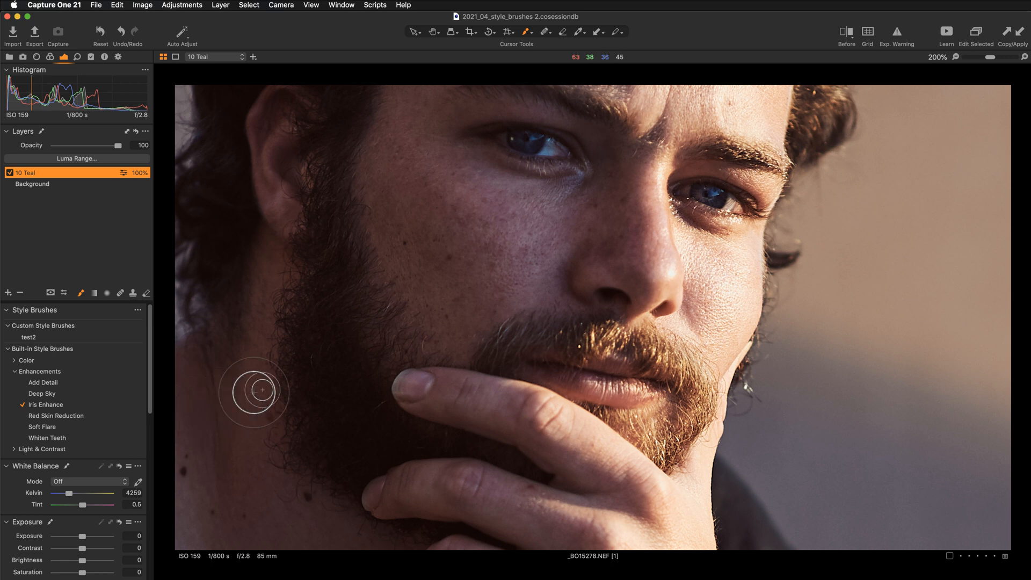
{"action": "right_click", "coordinate": [365, 249]}
{"action": "key", "text": "Escape"}
{"action": "right_click", "coordinate": [364, 249]}
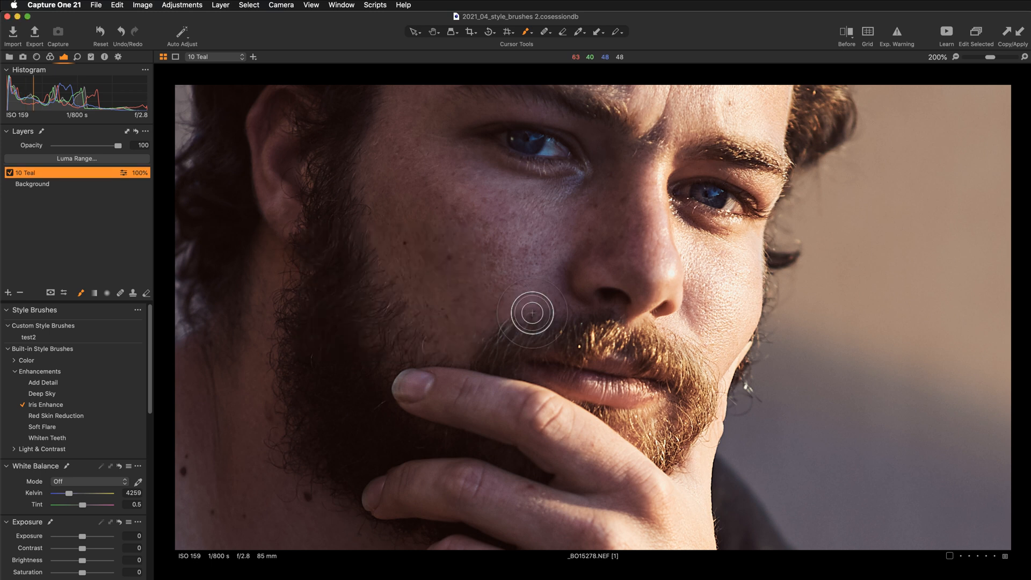
- Reactivate the Iris Enhance style brush over a close-up of both eyes and reduce its size to 11
{"action": "scroll", "coordinate": [524, 312], "scroll_direction": "up", "scroll_amount": 1}
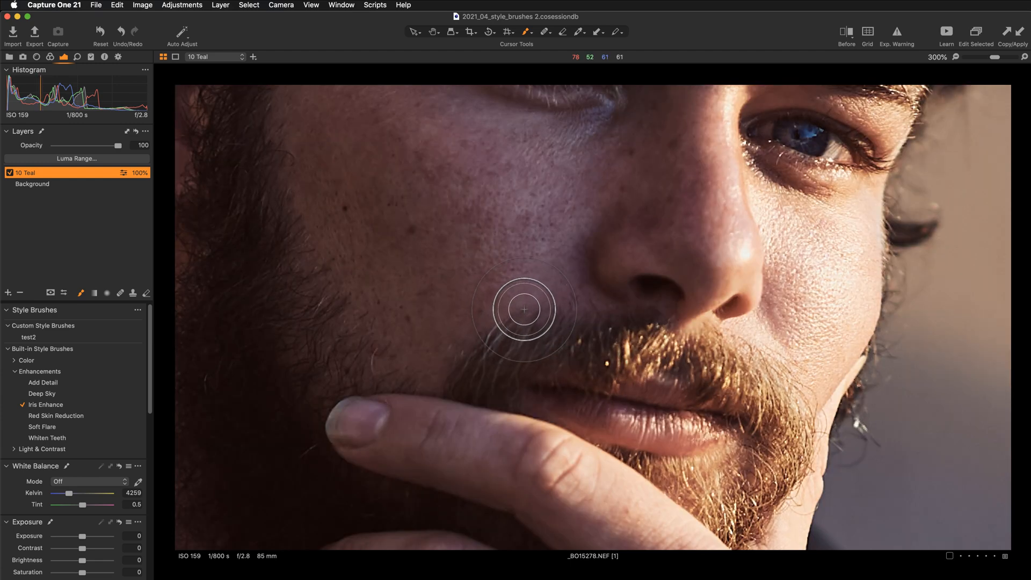
{"action": "scroll", "coordinate": [522, 304], "scroll_direction": "up", "scroll_amount": 1}
{"action": "left_click", "coordinate": [433, 31]}
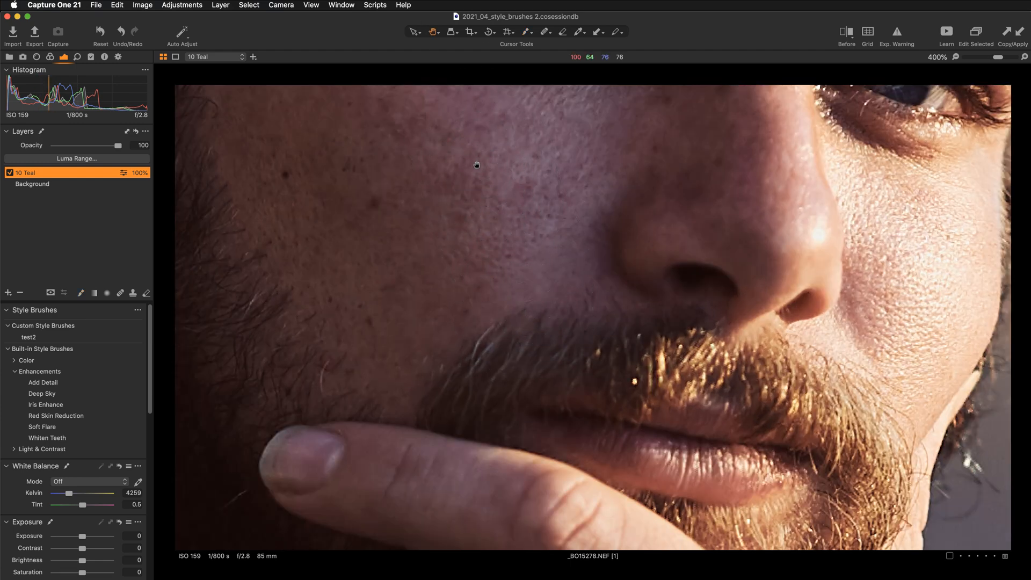
{"action": "left_click_drag", "start_coordinate": [475, 159], "coordinate": [436, 390]}
{"action": "left_click_drag", "start_coordinate": [491, 244], "coordinate": [447, 275]}
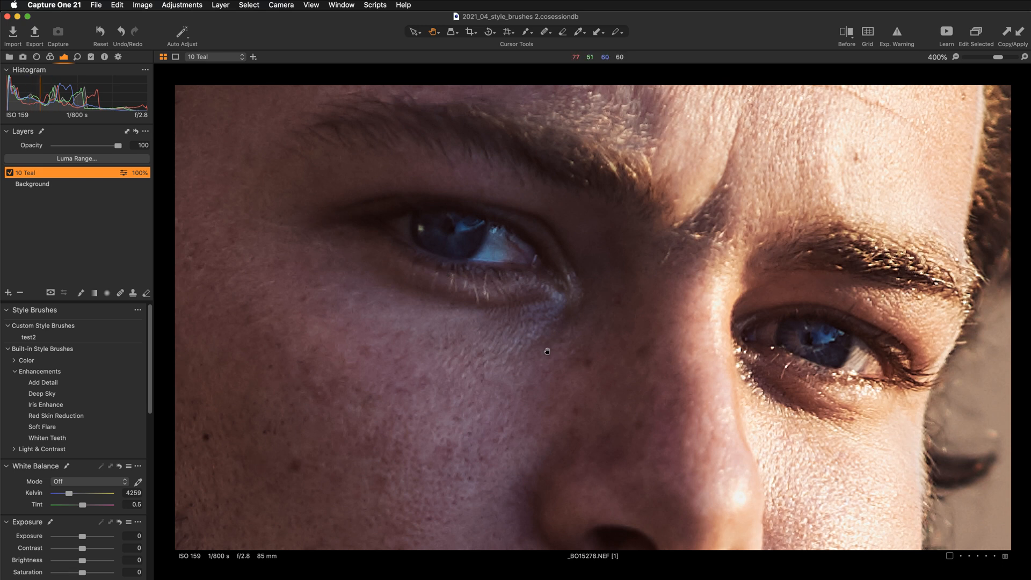
{"action": "left_click", "coordinate": [59, 405]}
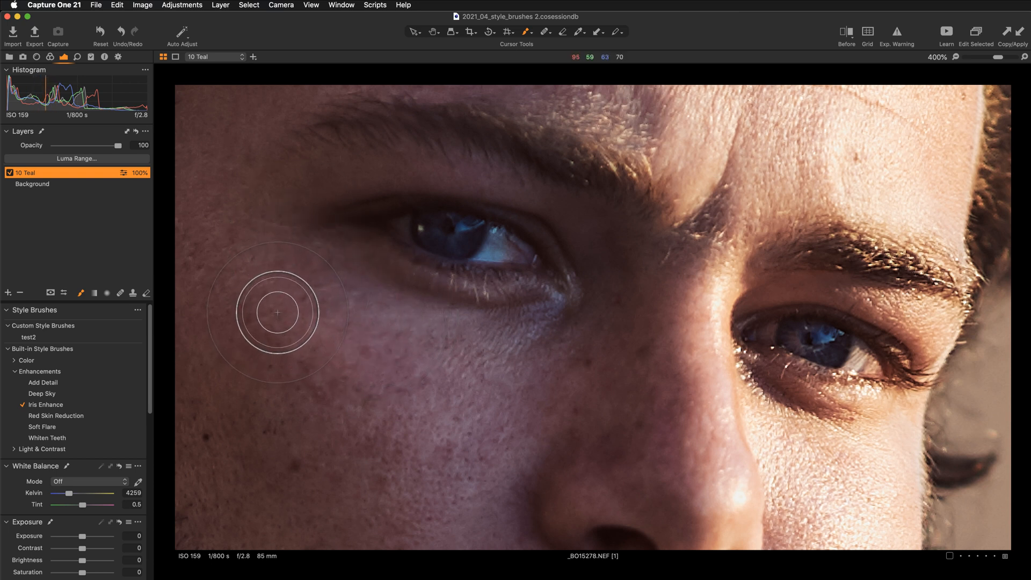
{"action": "key", "text": "bracketleft"}
{"action": "key", "text": "bracketleft"}
{"action": "key", "text": "bracketleft"}
{"action": "key", "text": "bracketleft"}
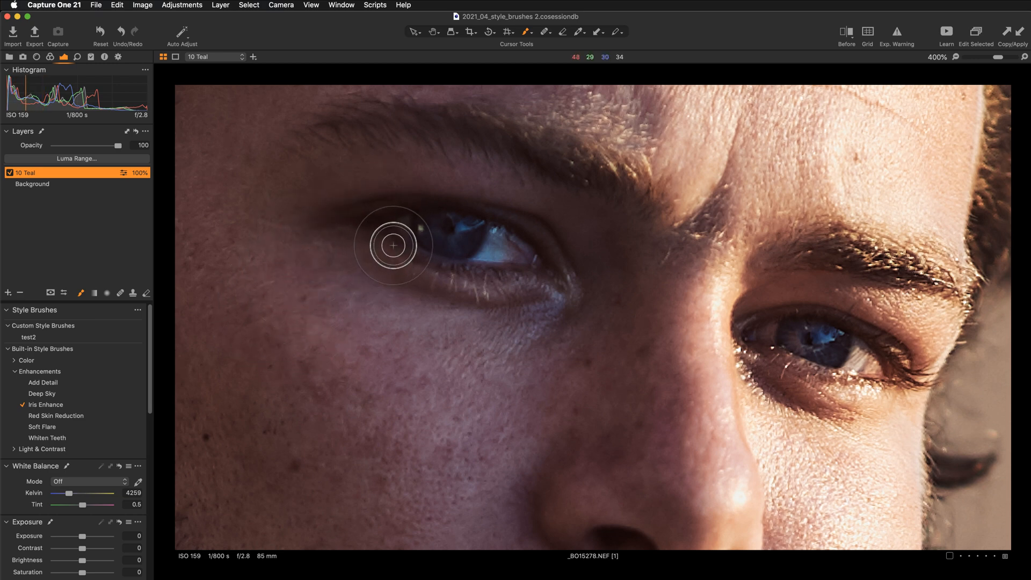
{"action": "key", "text": "super+minus"}
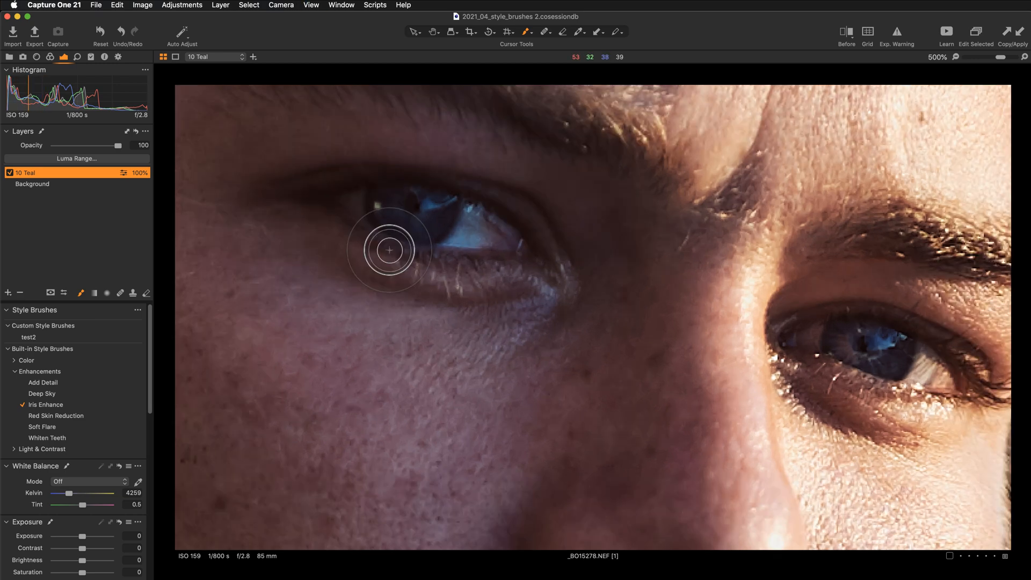
{"action": "key", "text": "bracketleft"}
{"action": "key", "text": "bracketleft"}
{"action": "key", "text": "bracketleft"}
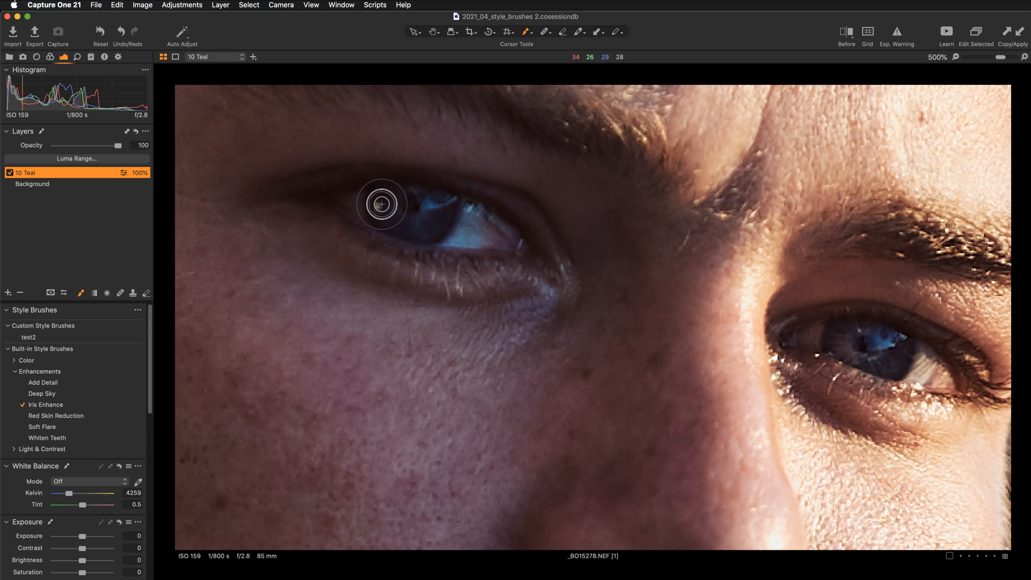
- Paint Iris Enhance over the irises of the shaded eye and the sunlit eye, checking the brush settings in between
{"action": "mouse_move", "coordinate": [376, 196]}
{"action": "left_mouse_down"}
{"action": "mouse_move", "coordinate": [389, 223]}
{"action": "mouse_move", "coordinate": [437, 206]}
{"action": "mouse_move", "coordinate": [428, 195]}
{"action": "mouse_move", "coordinate": [449, 208]}
{"action": "mouse_move", "coordinate": [413, 233]}
{"action": "mouse_move", "coordinate": [428, 218]}
{"action": "mouse_move", "coordinate": [383, 218]}
{"action": "mouse_move", "coordinate": [377, 200]}
{"action": "mouse_move", "coordinate": [398, 189]}
{"action": "mouse_move", "coordinate": [419, 226]}
{"action": "left_mouse_up"}
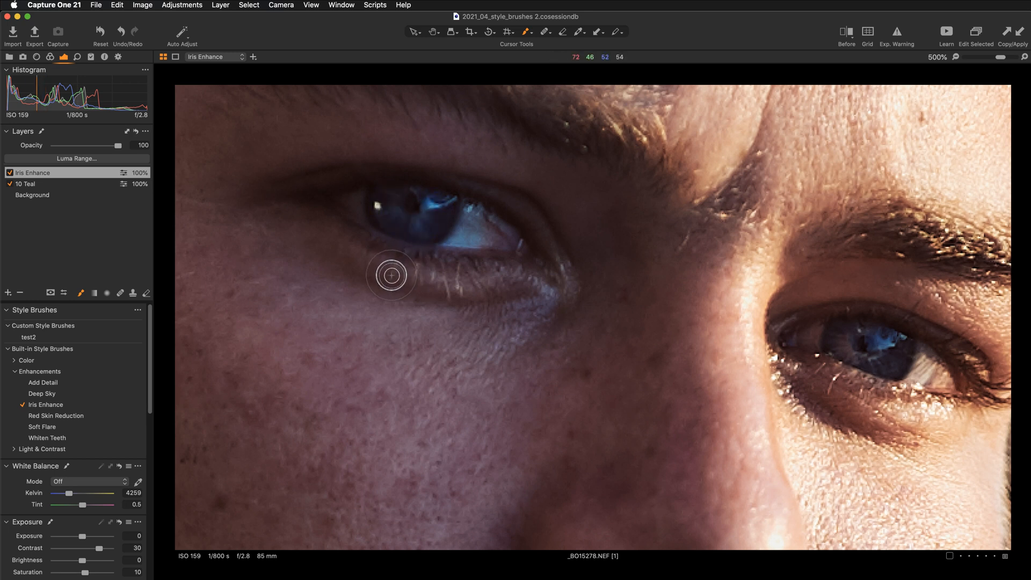
{"action": "right_click", "coordinate": [392, 274]}
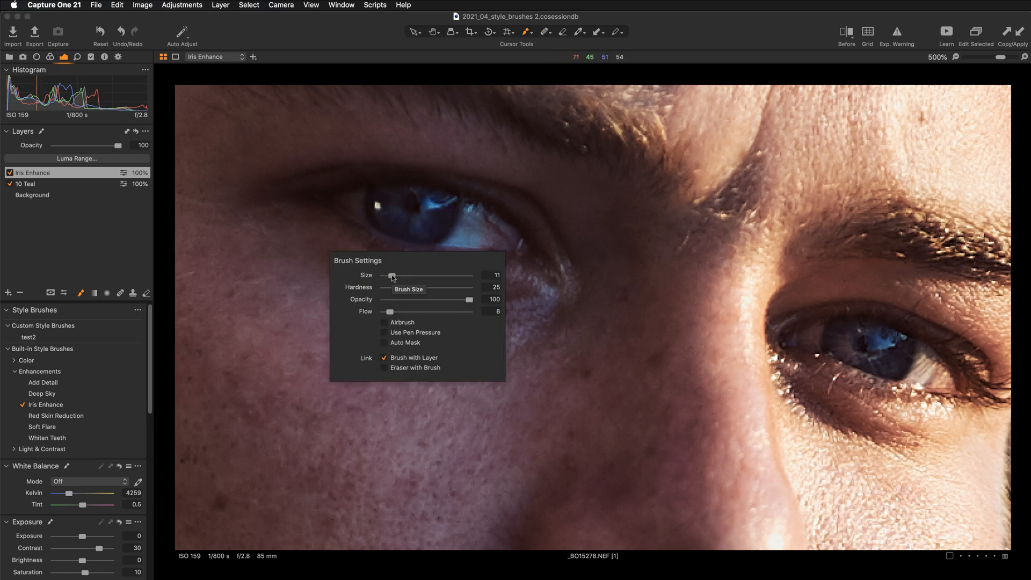
{"action": "mouse_move", "coordinate": [426, 229]}
{"action": "left_mouse_down"}
{"action": "mouse_move", "coordinate": [444, 206]}
{"action": "mouse_move", "coordinate": [401, 227]}
{"action": "mouse_move", "coordinate": [376, 197]}
{"action": "mouse_move", "coordinate": [389, 194]}
{"action": "mouse_move", "coordinate": [420, 221]}
{"action": "mouse_move", "coordinate": [438, 194]}
{"action": "mouse_move", "coordinate": [436, 227]}
{"action": "mouse_move", "coordinate": [455, 206]}
{"action": "mouse_move", "coordinate": [411, 230]}
{"action": "mouse_move", "coordinate": [381, 218]}
{"action": "mouse_move", "coordinate": [377, 201]}
{"action": "mouse_move", "coordinate": [398, 220]}
{"action": "mouse_move", "coordinate": [441, 204]}
{"action": "mouse_move", "coordinate": [434, 190]}
{"action": "mouse_move", "coordinate": [393, 225]}
{"action": "mouse_move", "coordinate": [369, 193]}
{"action": "mouse_move", "coordinate": [382, 217]}
{"action": "mouse_move", "coordinate": [436, 212]}
{"action": "mouse_move", "coordinate": [441, 199]}
{"action": "mouse_move", "coordinate": [420, 234]}
{"action": "mouse_move", "coordinate": [379, 223]}
{"action": "mouse_move", "coordinate": [377, 198]}
{"action": "mouse_move", "coordinate": [370, 215]}
{"action": "mouse_move", "coordinate": [427, 229]}
{"action": "mouse_move", "coordinate": [438, 221]}
{"action": "mouse_move", "coordinate": [405, 236]}
{"action": "mouse_move", "coordinate": [378, 206]}
{"action": "mouse_move", "coordinate": [382, 227]}
{"action": "mouse_move", "coordinate": [424, 227]}
{"action": "mouse_move", "coordinate": [433, 213]}
{"action": "mouse_move", "coordinate": [424, 229]}
{"action": "mouse_move", "coordinate": [454, 201]}
{"action": "mouse_move", "coordinate": [428, 230]}
{"action": "left_mouse_up"}
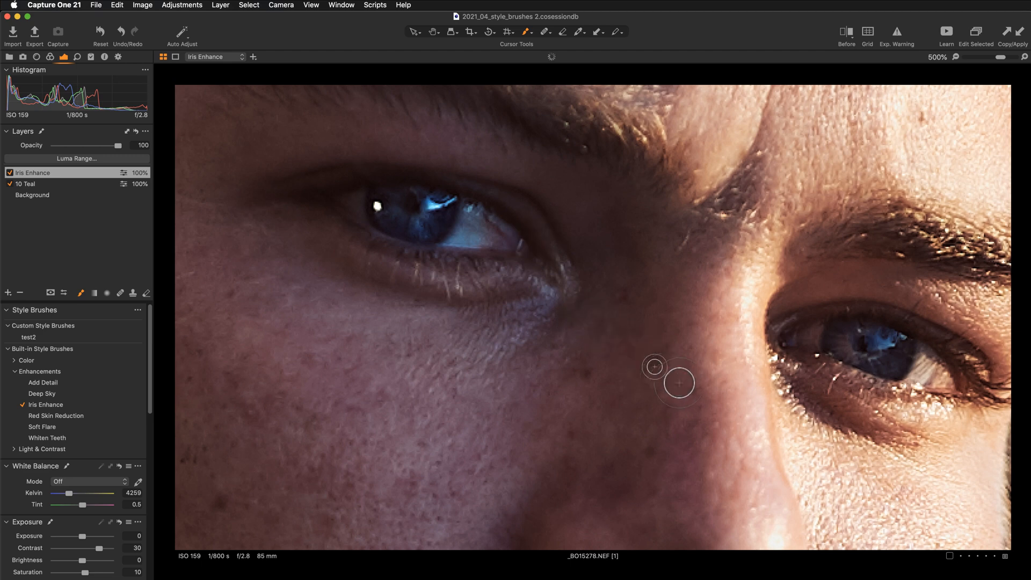
{"action": "left_click_drag", "start_coordinate": [696, 380], "coordinate": [436, 311]}
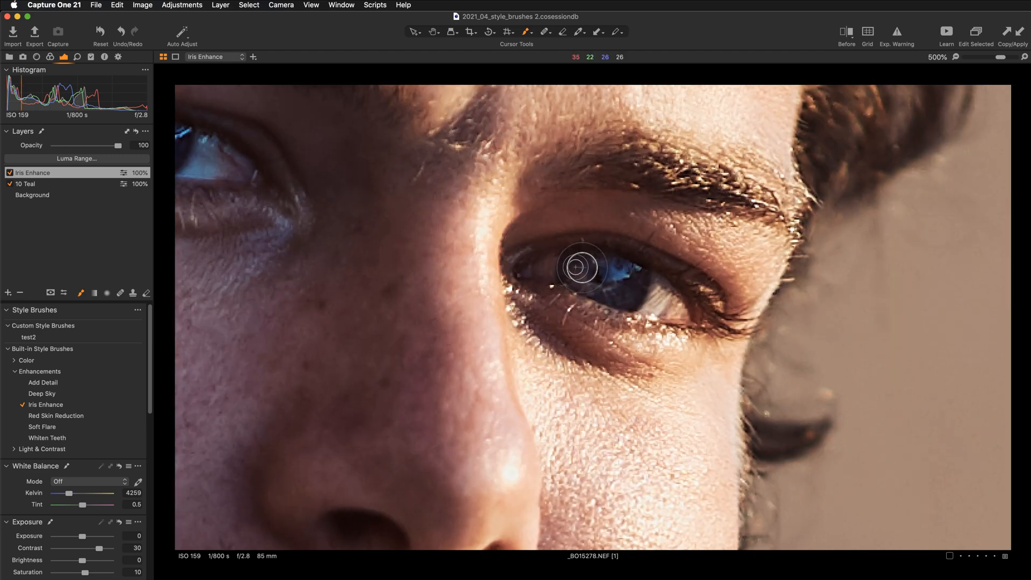
{"action": "mouse_move", "coordinate": [572, 264]}
{"action": "left_mouse_down"}
{"action": "mouse_move", "coordinate": [611, 298]}
{"action": "mouse_move", "coordinate": [626, 286]}
{"action": "mouse_move", "coordinate": [629, 264]}
{"action": "mouse_move", "coordinate": [589, 256]}
{"action": "mouse_move", "coordinate": [614, 268]}
{"action": "mouse_move", "coordinate": [620, 295]}
{"action": "mouse_move", "coordinate": [645, 272]}
{"action": "mouse_move", "coordinate": [612, 303]}
{"action": "mouse_move", "coordinate": [569, 267]}
{"action": "mouse_move", "coordinate": [600, 259]}
{"action": "mouse_move", "coordinate": [613, 268]}
{"action": "mouse_move", "coordinate": [613, 296]}
{"action": "mouse_move", "coordinate": [637, 278]}
{"action": "mouse_move", "coordinate": [620, 303]}
{"action": "mouse_move", "coordinate": [636, 297]}
{"action": "mouse_move", "coordinate": [643, 273]}
{"action": "mouse_move", "coordinate": [590, 253]}
{"action": "mouse_move", "coordinate": [568, 258]}
{"action": "mouse_move", "coordinate": [568, 279]}
{"action": "mouse_move", "coordinate": [626, 310]}
{"action": "mouse_move", "coordinate": [645, 273]}
{"action": "mouse_move", "coordinate": [587, 256]}
{"action": "mouse_move", "coordinate": [571, 265]}
{"action": "mouse_move", "coordinate": [576, 283]}
{"action": "mouse_move", "coordinate": [612, 288]}
{"action": "left_mouse_up"}
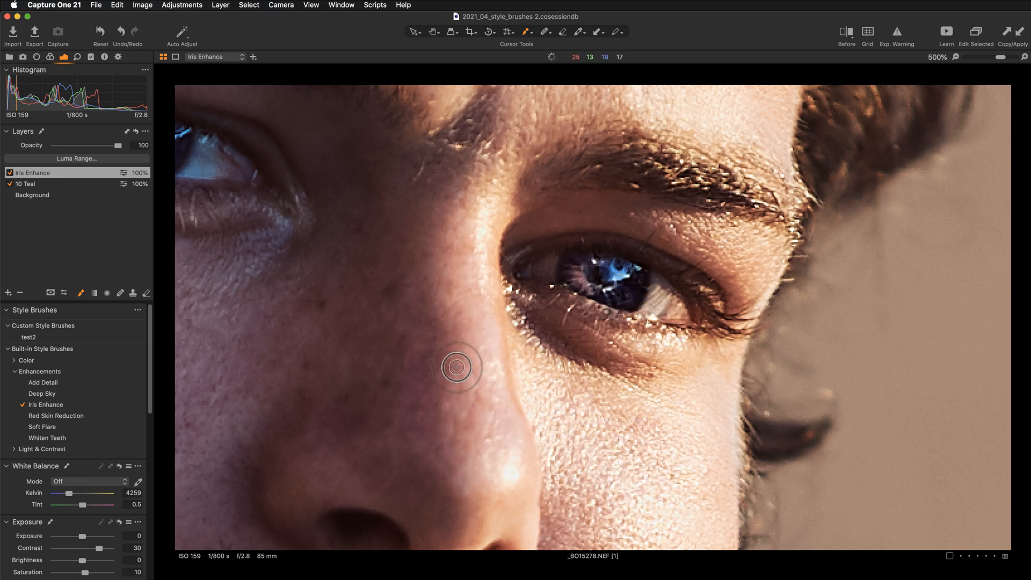
- Display the Iris Enhance layer's mask over both eyes, hide it again, and inspect the face at 300%
{"action": "key", "text": "m"}
{"action": "key", "text": "h"}
{"action": "left_click_drag", "start_coordinate": [396, 318], "coordinate": [530, 354]}
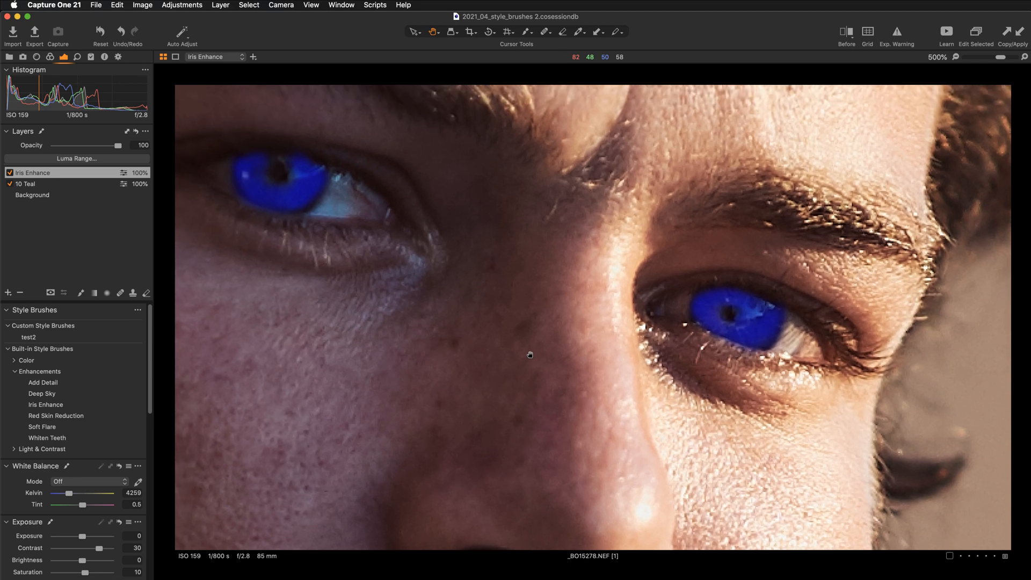
{"action": "key", "text": "m"}
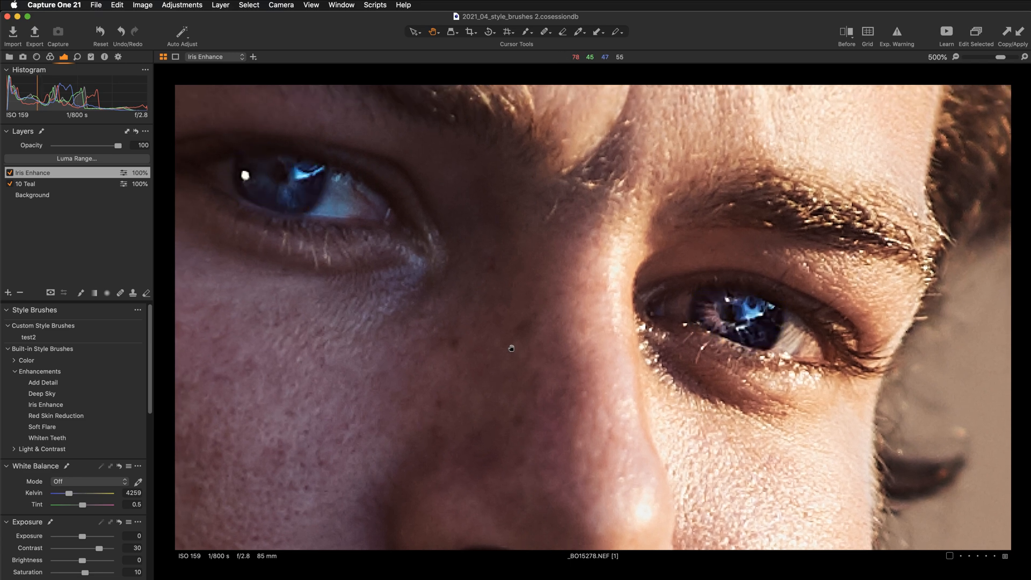
{"action": "scroll", "coordinate": [509, 346], "scroll_direction": "down", "scroll_amount": 2}
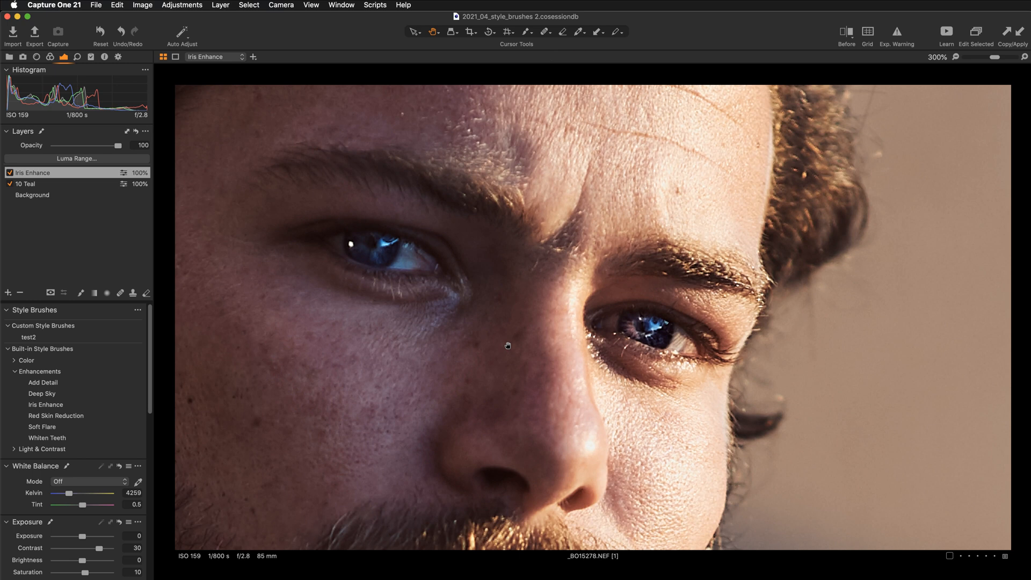
{"action": "left_click_drag", "start_coordinate": [492, 388], "coordinate": [561, 328]}
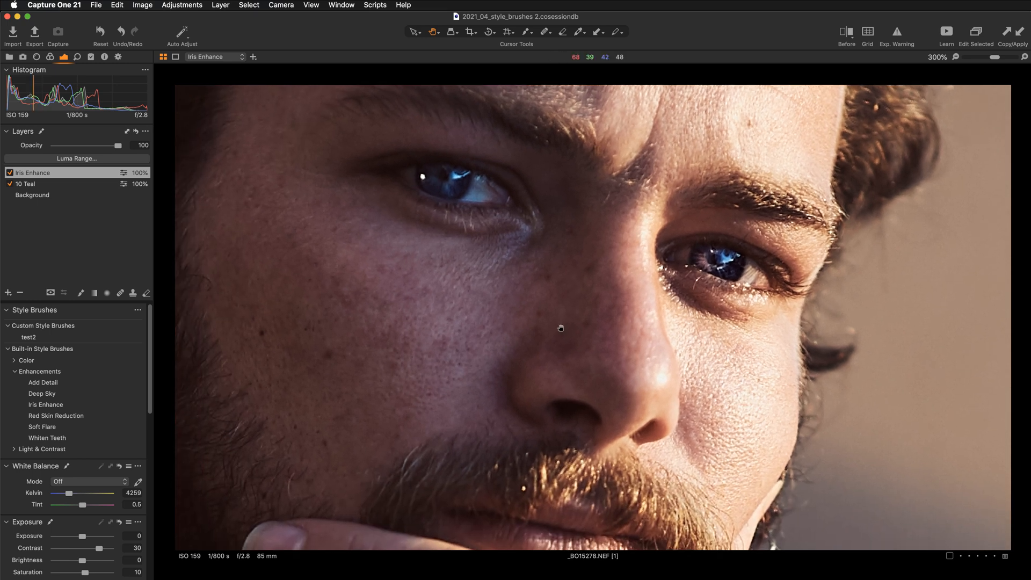
- Clear the 10 Teal layer's gradient mask and fill the mask across the whole portrait
{"action": "left_click", "coordinate": [76, 185]}
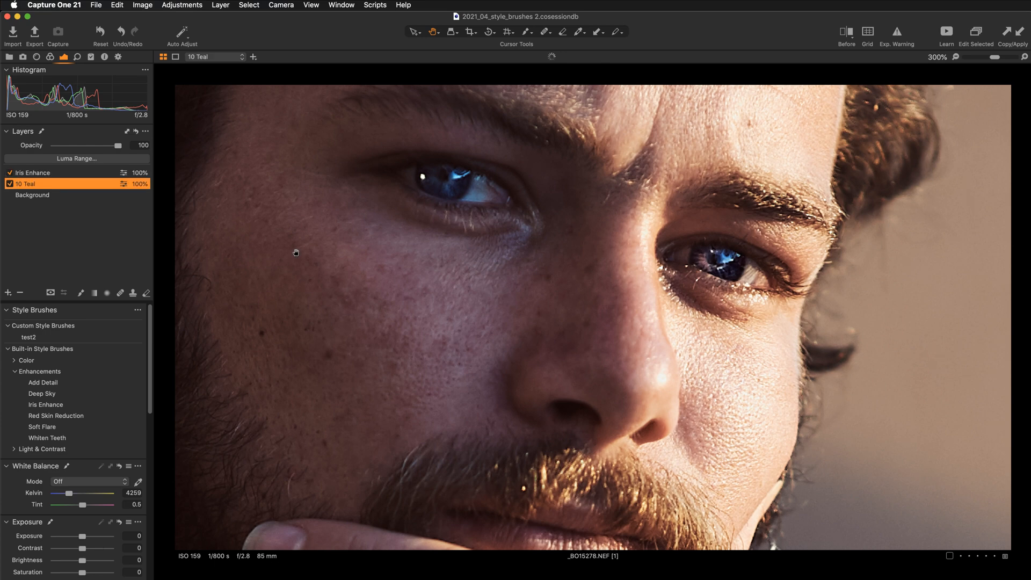
{"action": "double_click", "coordinate": [359, 272]}
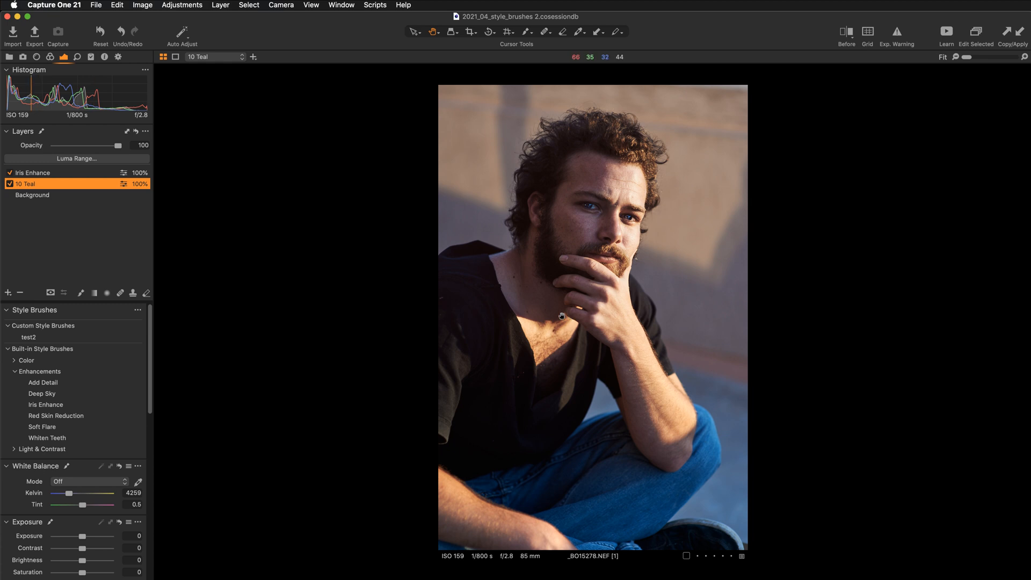
{"action": "key", "text": "m"}
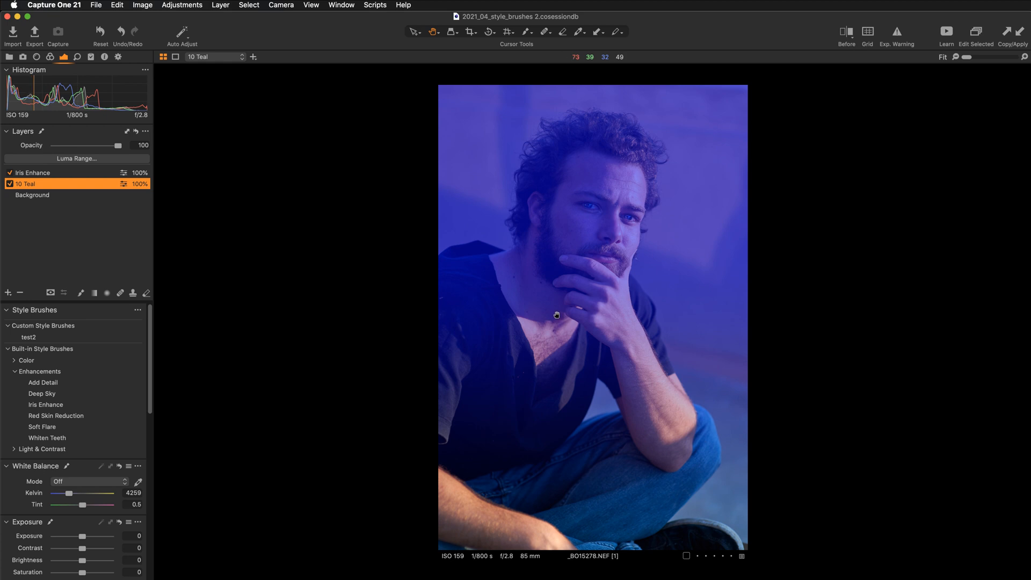
{"action": "right_click", "coordinate": [70, 184]}
{"action": "left_click", "coordinate": [85, 188]}
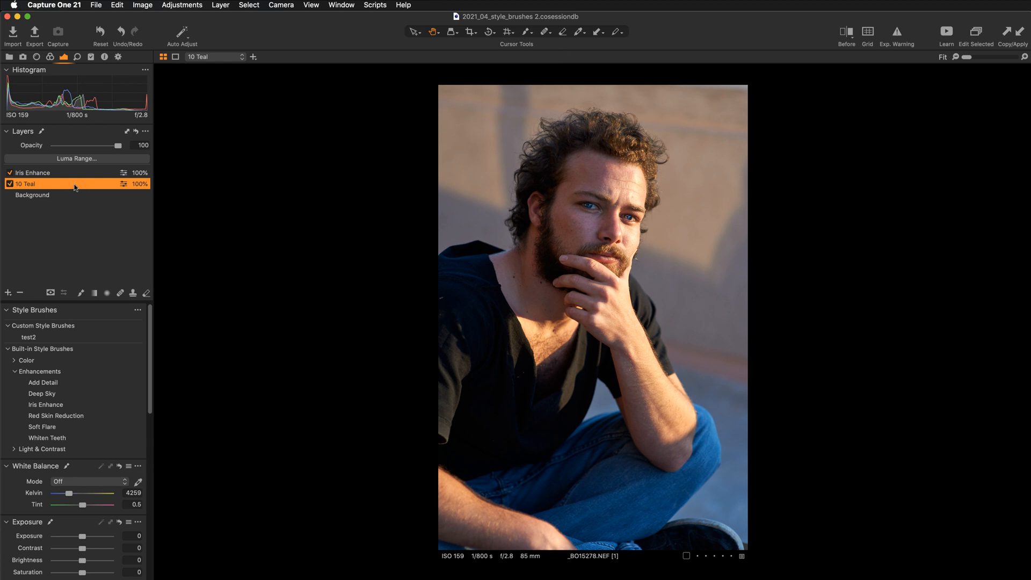
{"action": "right_click", "coordinate": [74, 187]}
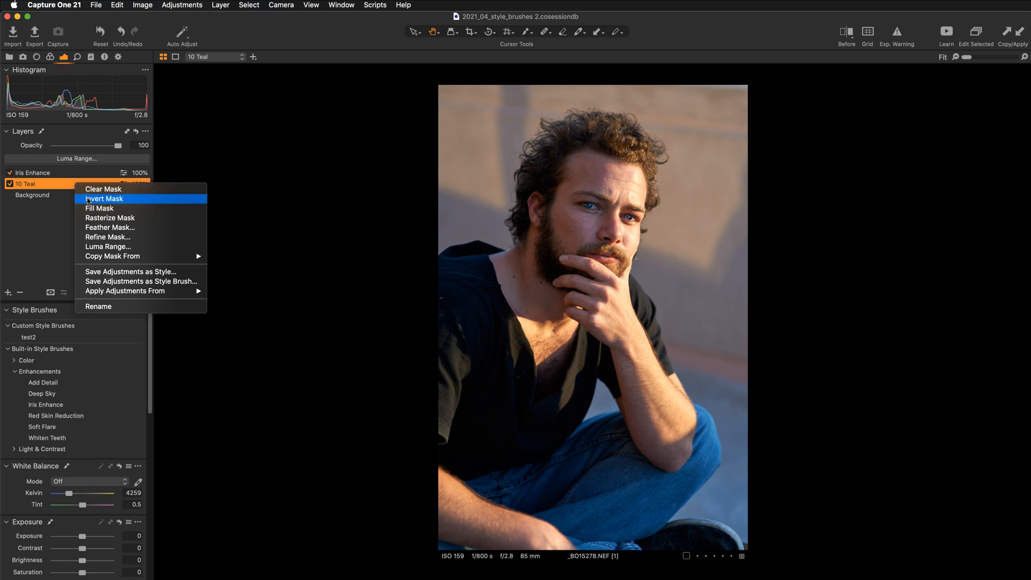
{"action": "left_click", "coordinate": [89, 207]}
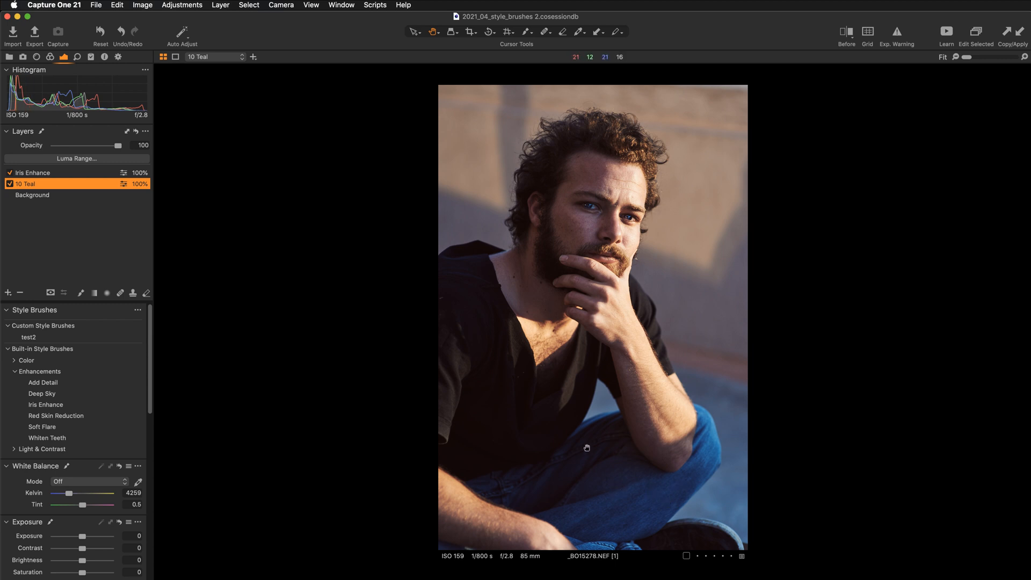
- Examine the man's face at 100% with the 10 Teal layer covering the full image
{"action": "scroll", "coordinate": [587, 448], "scroll_direction": "up", "scroll_amount": 3}
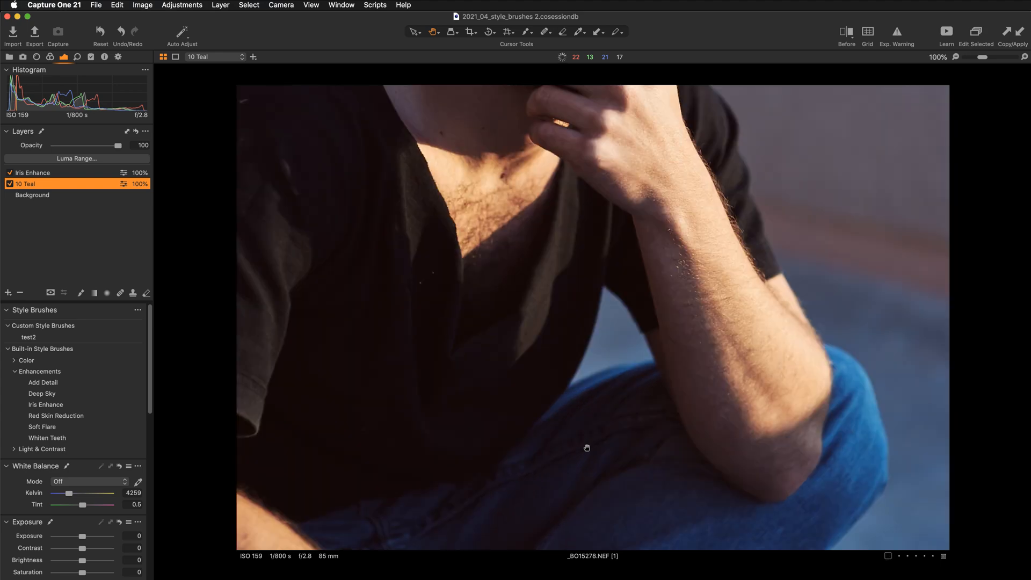
{"action": "left_click_drag", "start_coordinate": [569, 123], "coordinate": [569, 376]}
{"action": "left_click_drag", "start_coordinate": [566, 236], "coordinate": [561, 336]}
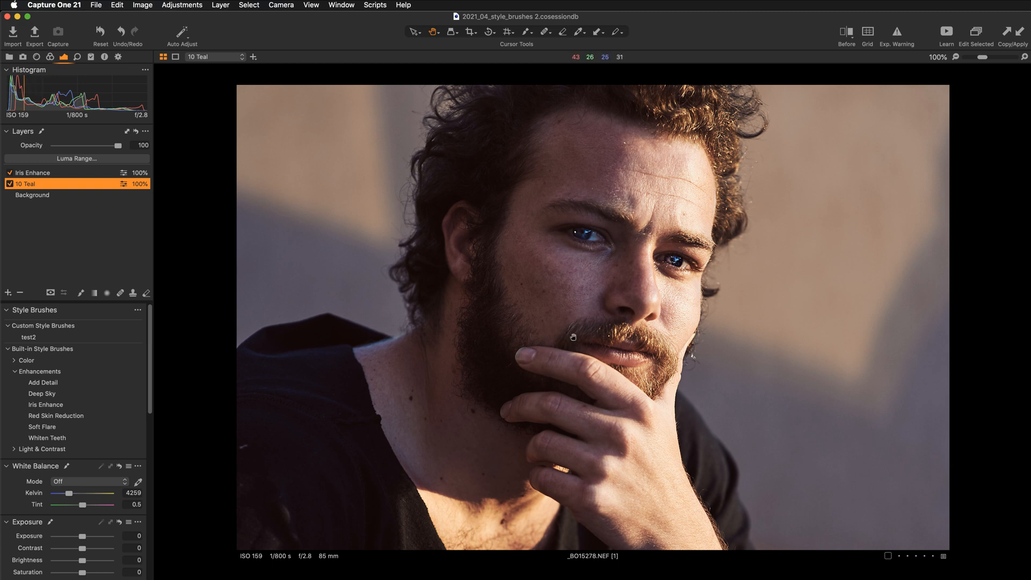
- Try the Iris Enhance layer at 46% opacity, comparing the eyes with it off and on, and restore 100%
{"action": "left_click", "coordinate": [86, 173]}
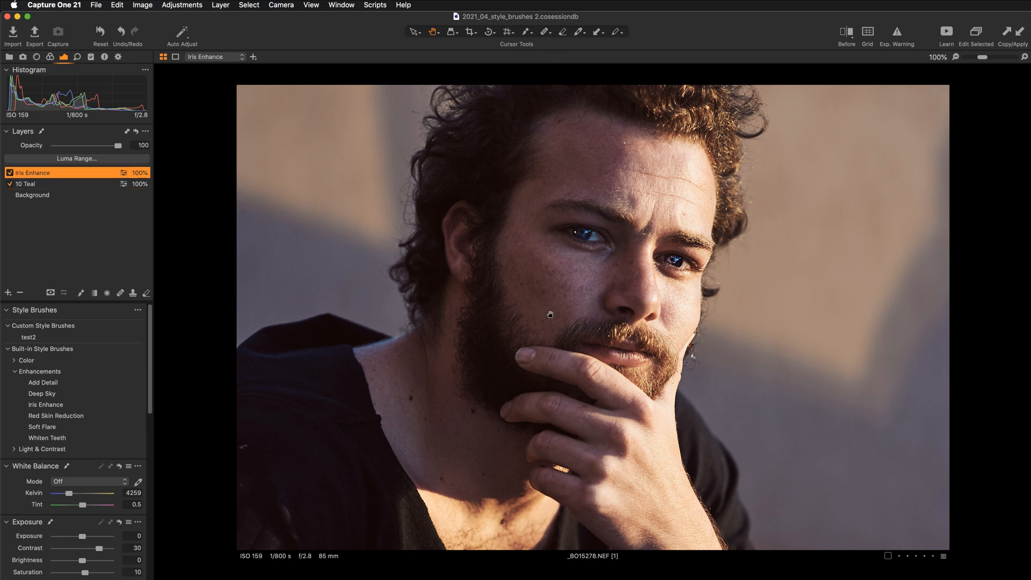
{"action": "scroll", "coordinate": [550, 314], "scroll_direction": "up", "scroll_amount": 1}
{"action": "left_click_drag", "start_coordinate": [532, 286], "coordinate": [524, 321]}
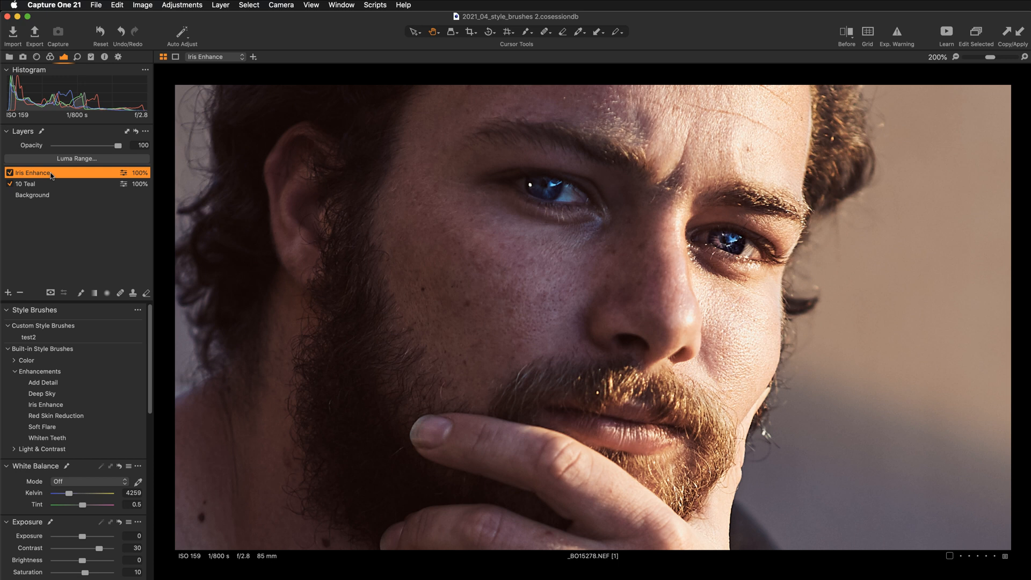
{"action": "left_click_drag", "start_coordinate": [118, 145], "coordinate": [83, 147]}
{"action": "left_click", "coordinate": [8, 173]}
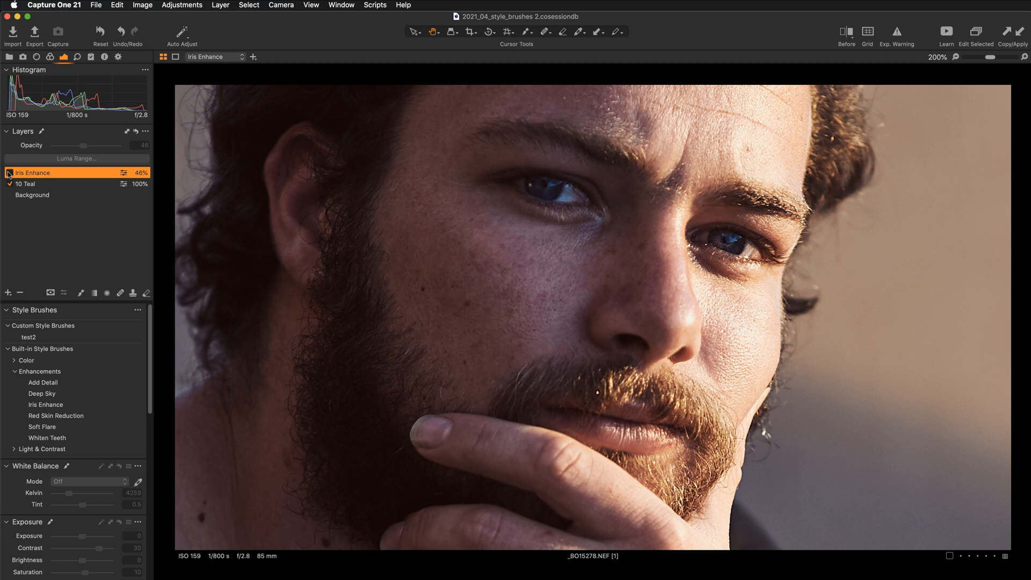
{"action": "left_click", "coordinate": [8, 173]}
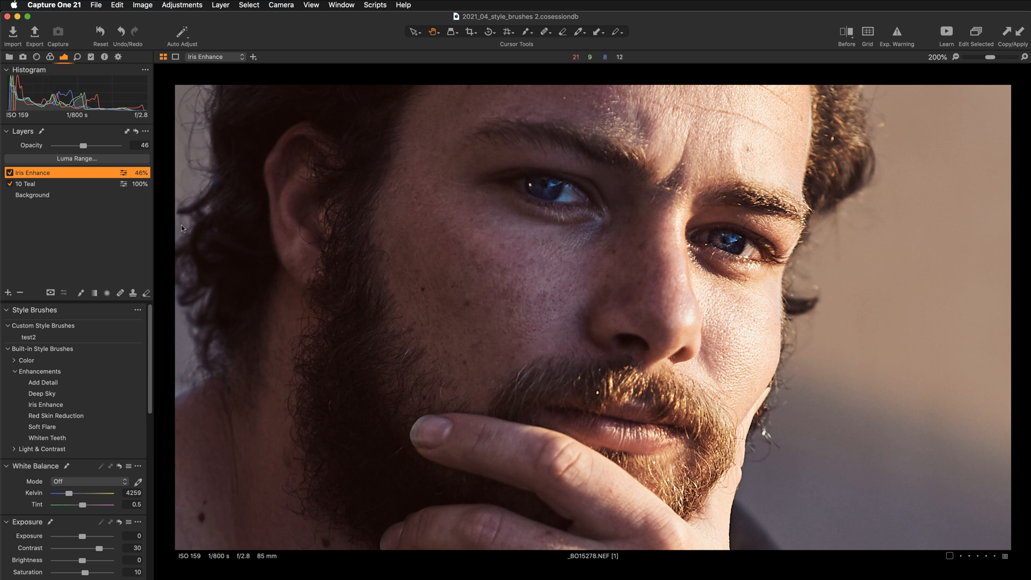
{"action": "left_click_drag", "start_coordinate": [83, 147], "coordinate": [120, 147]}
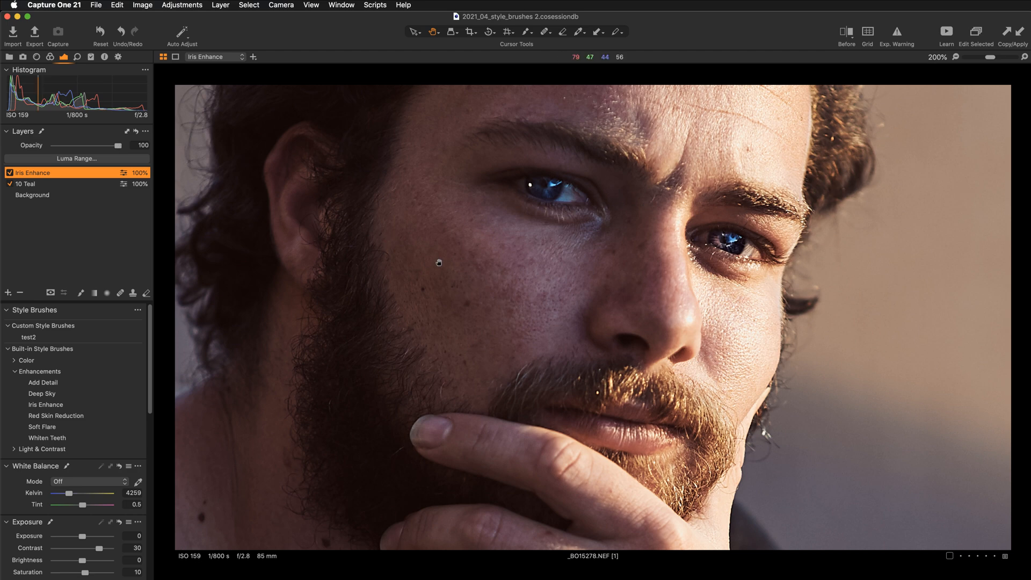
- Review the overall portrait at 67% and the man's face at 100%
{"action": "double_click", "coordinate": [438, 262]}
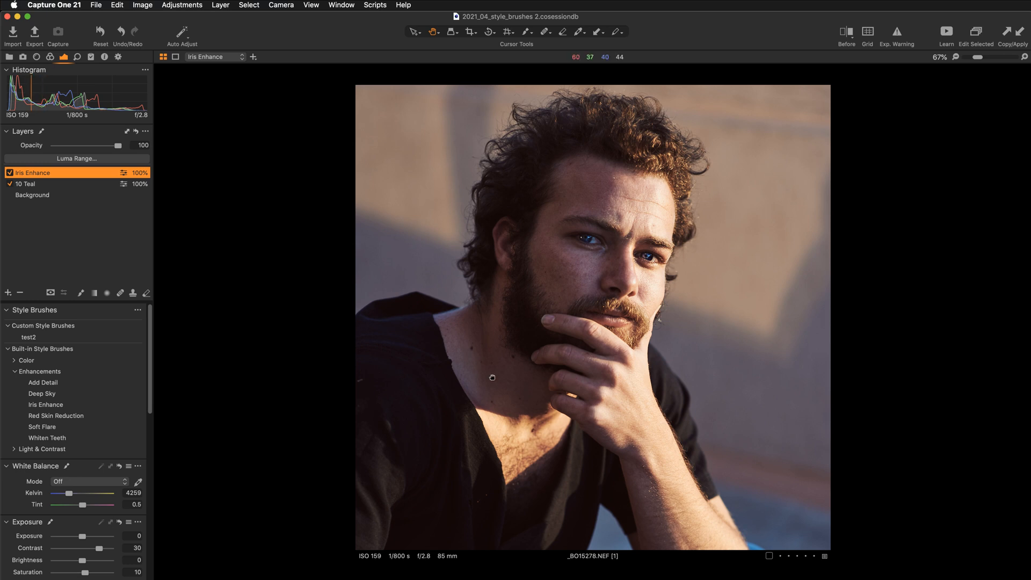
{"action": "left_click_drag", "start_coordinate": [492, 377], "coordinate": [491, 332]}
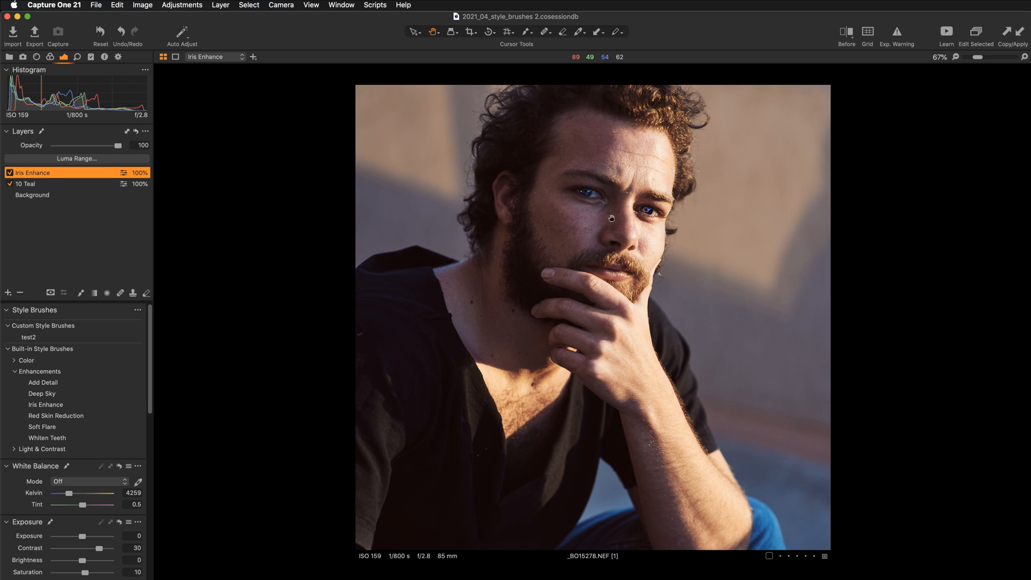
{"action": "left_click", "coordinate": [578, 240]}
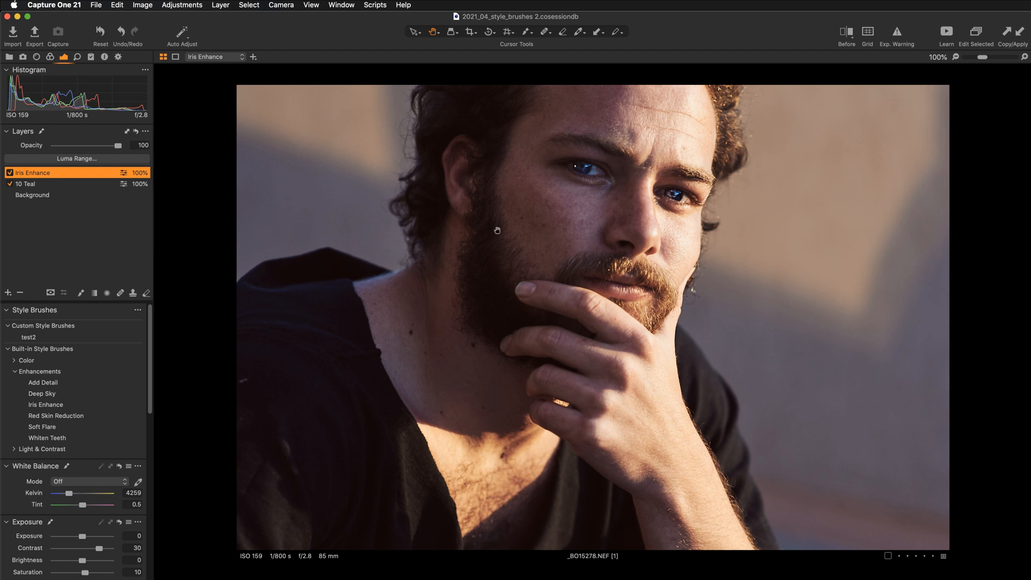
- Lower the Iris Enhance layer's opacity to 39% and compare the eyes with the layer off and on
{"action": "left_click_drag", "start_coordinate": [117, 146], "coordinate": [94, 147]}
{"action": "left_click_drag", "start_coordinate": [80, 146], "coordinate": [82, 147]}
{"action": "left_click_drag", "start_coordinate": [84, 149], "coordinate": [77, 148]}
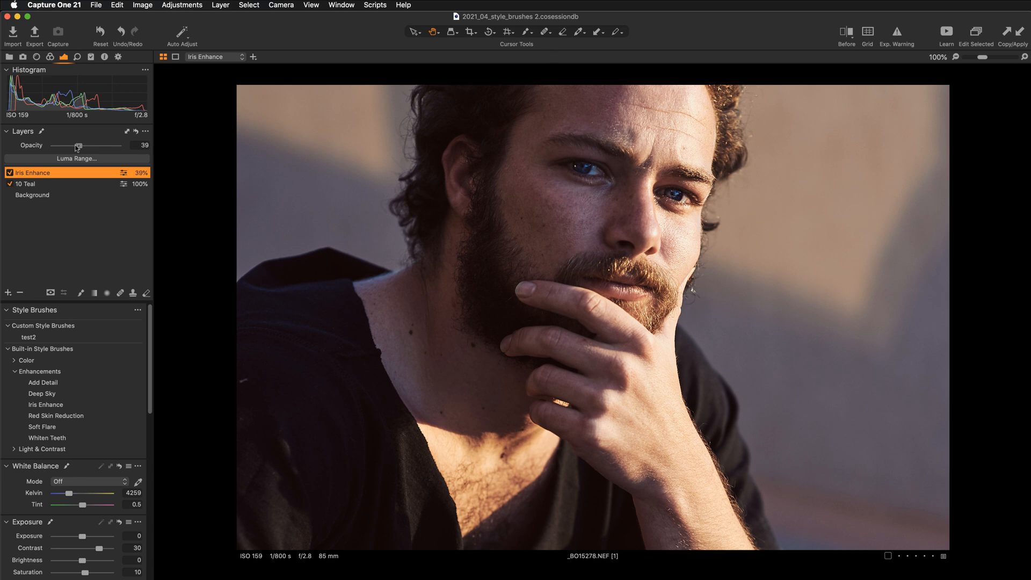
{"action": "left_click", "coordinate": [10, 173]}
{"action": "left_click", "coordinate": [10, 173]}
- Add a new adjustment layer above the Iris Enhance layer
{"action": "left_click", "coordinate": [8, 292]}
{"action": "left_click", "coordinate": [24, 306]}
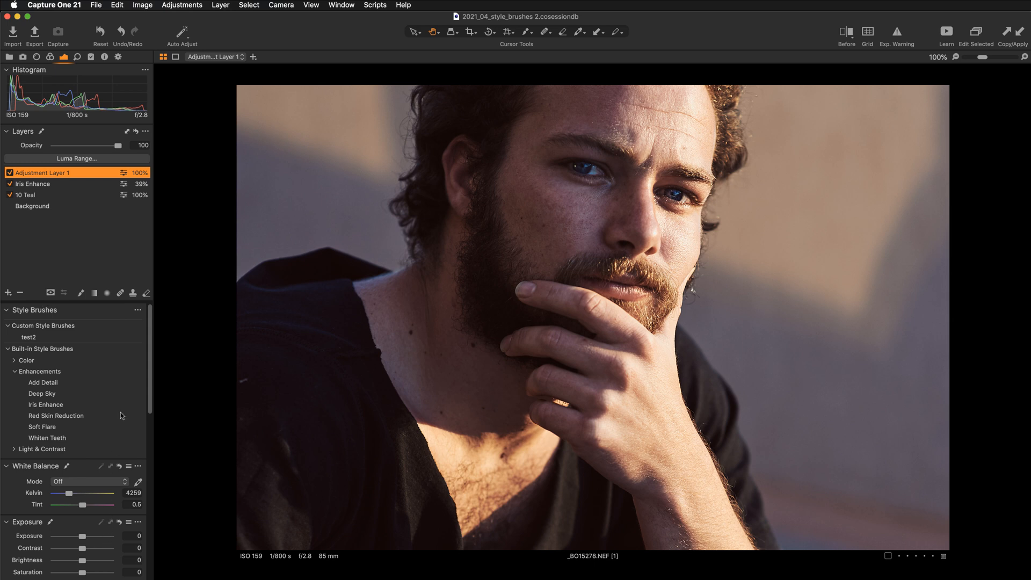
- Examine the 10 Teal layer's Curve, Color Editor and Color Balance adjustments
{"action": "left_click", "coordinate": [61, 195]}
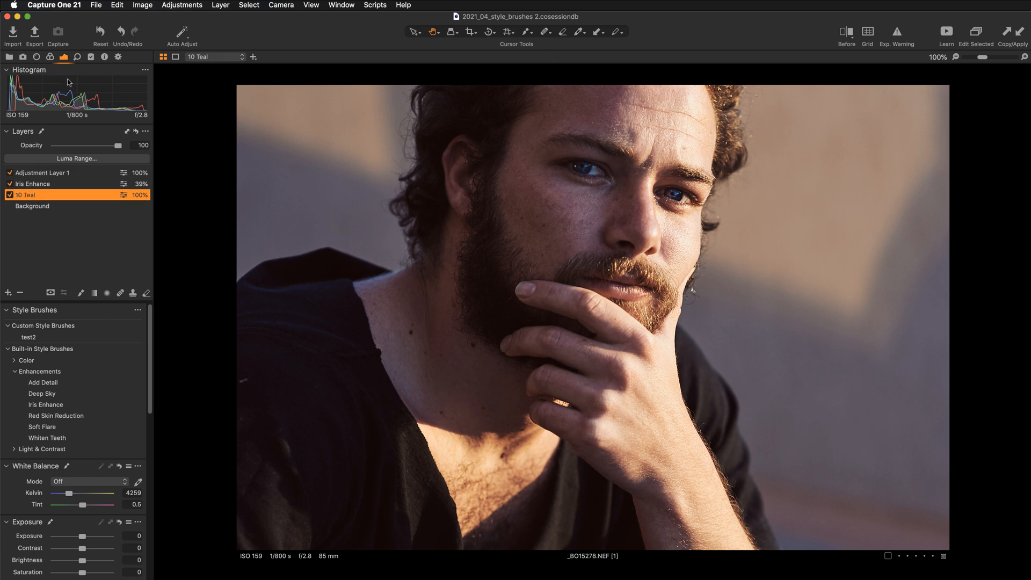
{"action": "scroll", "coordinate": [79, 375], "scroll_direction": "down", "scroll_amount": 5}
{"action": "scroll", "coordinate": [80, 414], "scroll_direction": "down", "scroll_amount": 10}
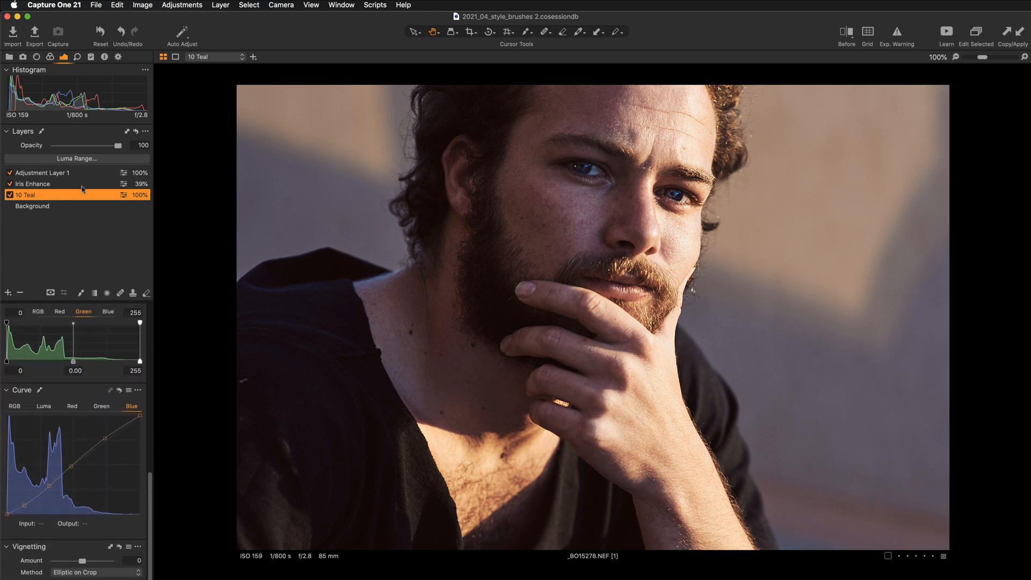
{"action": "left_click", "coordinate": [50, 56]}
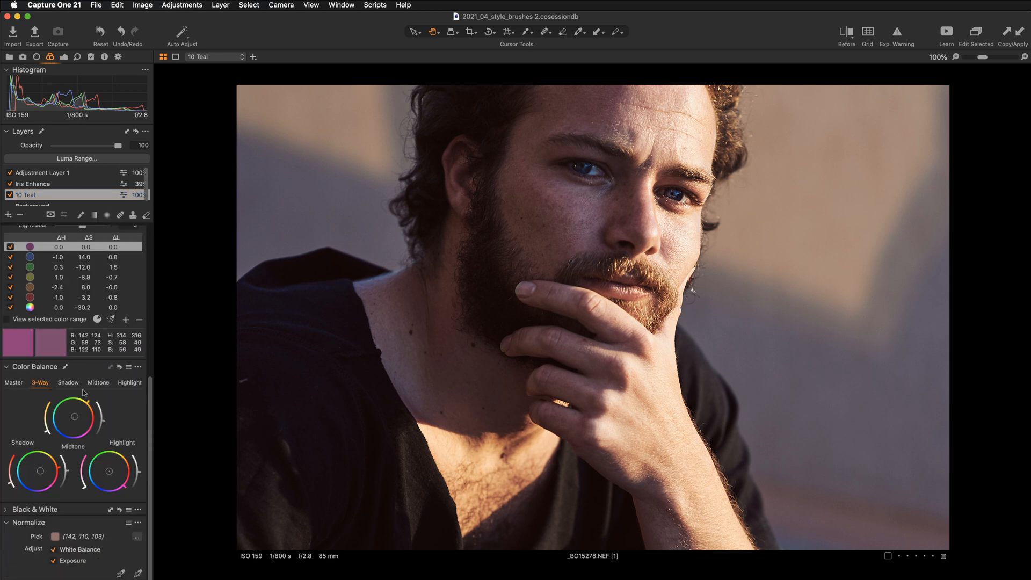
{"action": "scroll", "coordinate": [54, 268], "scroll_direction": "up", "scroll_amount": 3}
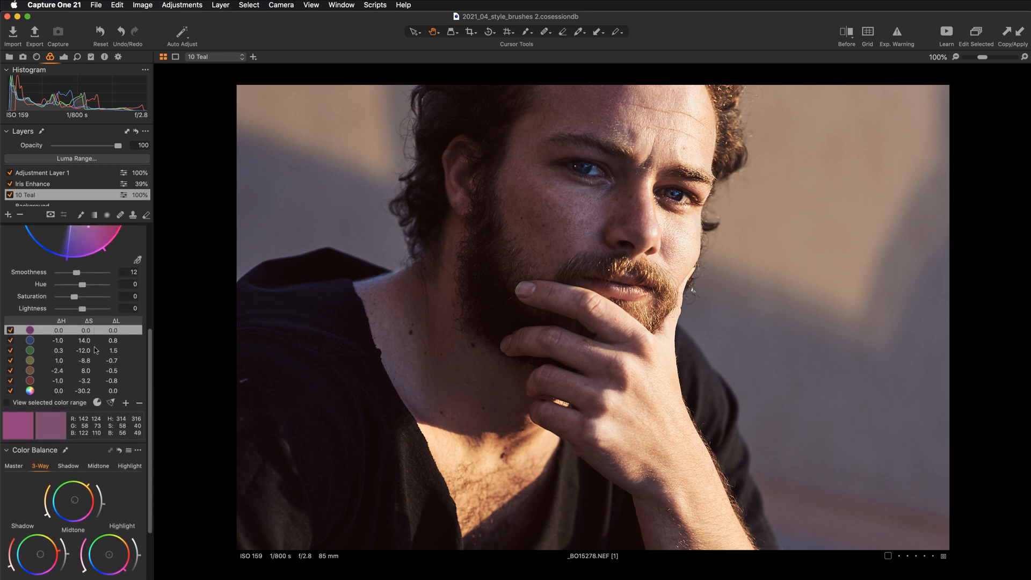
{"action": "scroll", "coordinate": [108, 355], "scroll_direction": "down", "scroll_amount": 3}
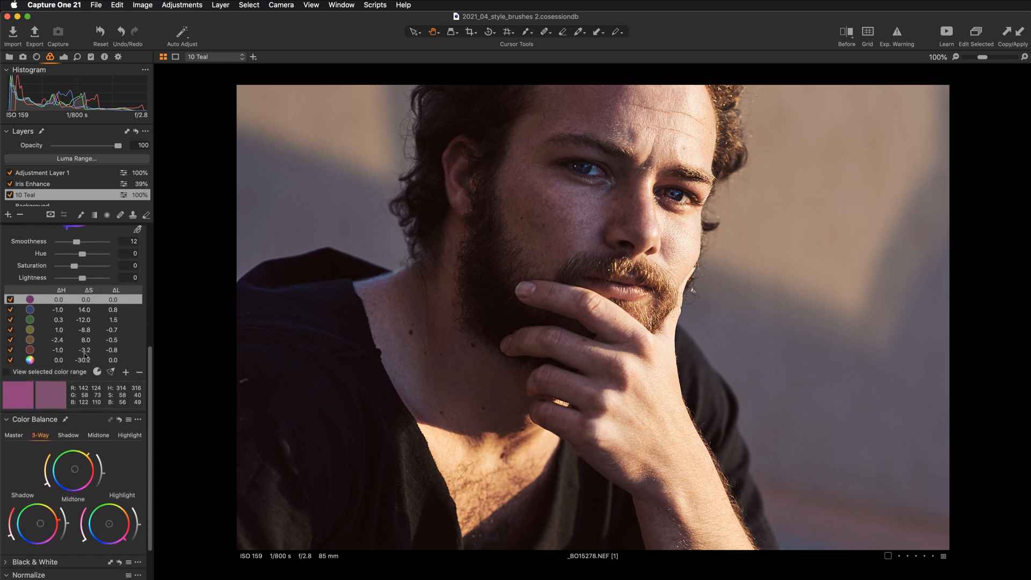
- Set the Layers tool to Large Size and select the 10 Teal layer
{"action": "right_click", "coordinate": [88, 198]}
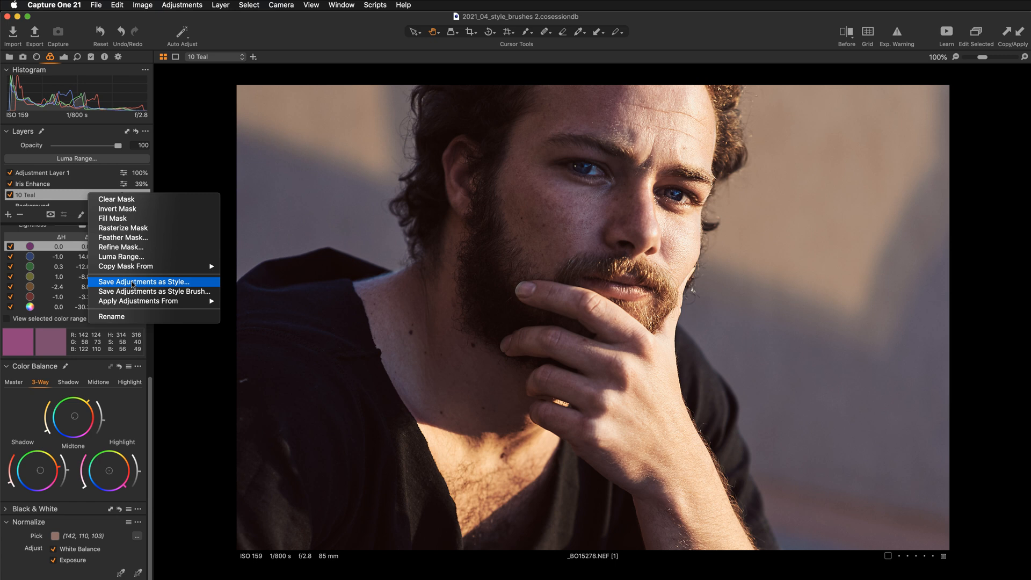
{"action": "left_click", "coordinate": [58, 197]}
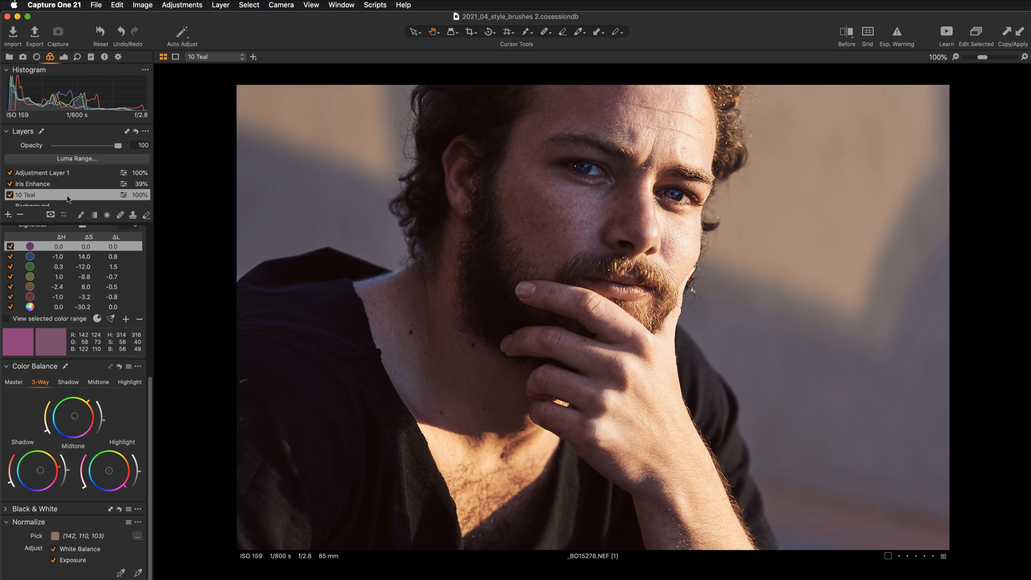
{"action": "left_click", "coordinate": [145, 131]}
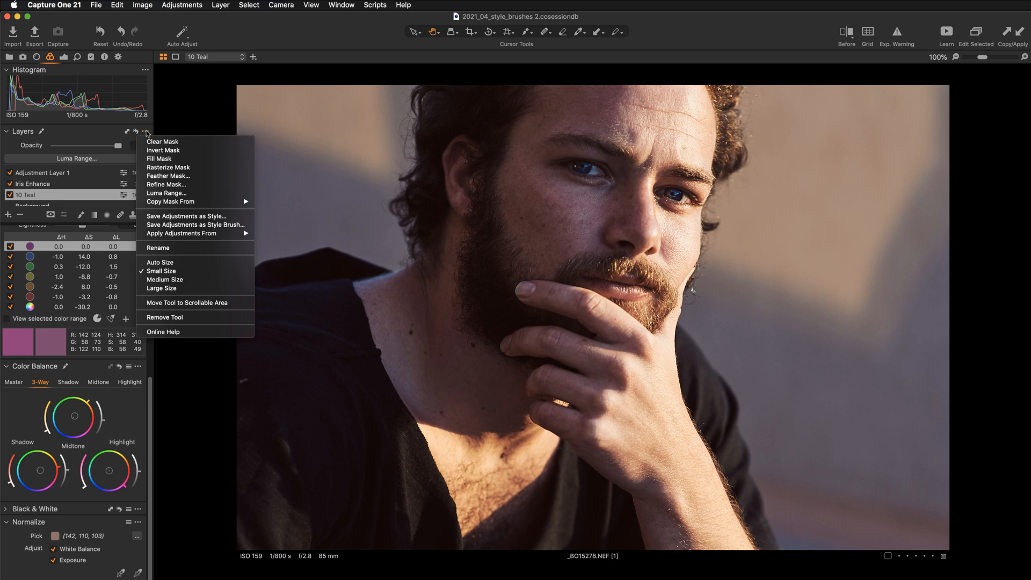
{"action": "left_click", "coordinate": [178, 287]}
{"action": "left_click", "coordinate": [33, 197]}
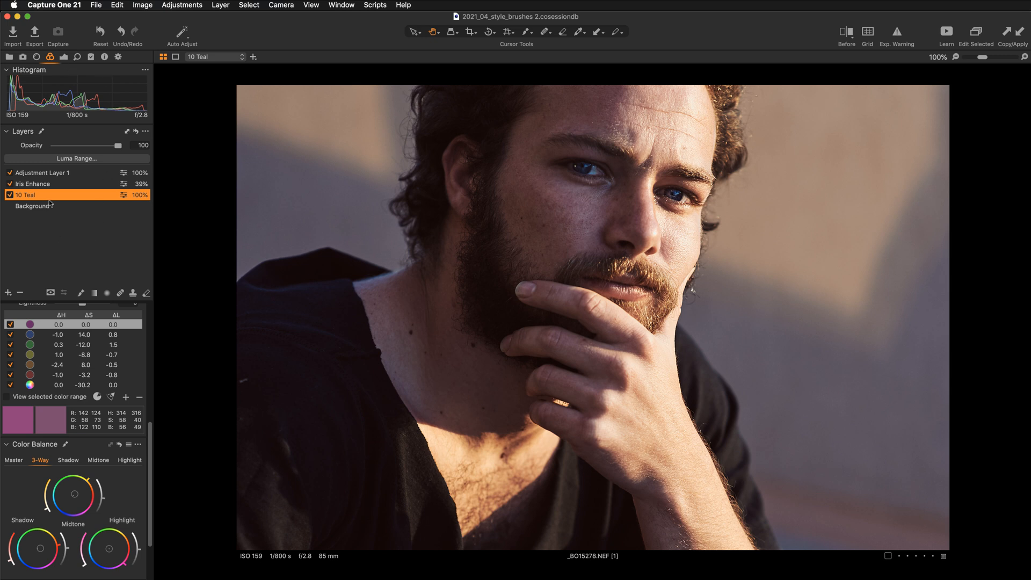
- Review the 10 Teal layer's Color Editor adjustments and delete Adjustment Layer 1
{"action": "scroll", "coordinate": [79, 343], "scroll_direction": "up", "scroll_amount": 10}
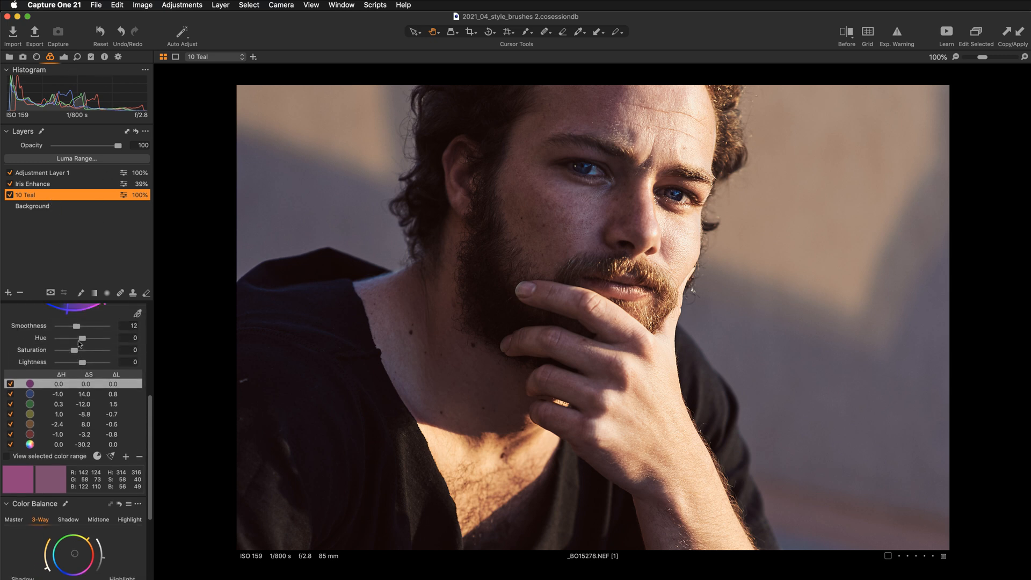
{"action": "scroll", "coordinate": [79, 343], "scroll_direction": "down", "scroll_amount": 3}
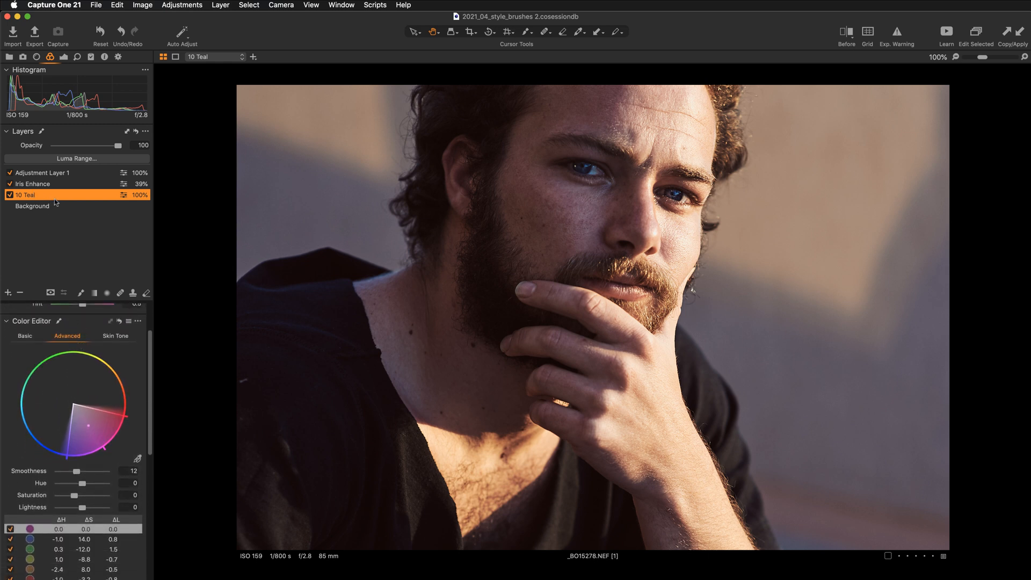
{"action": "left_click", "coordinate": [42, 175]}
{"action": "left_click", "coordinate": [20, 293]}
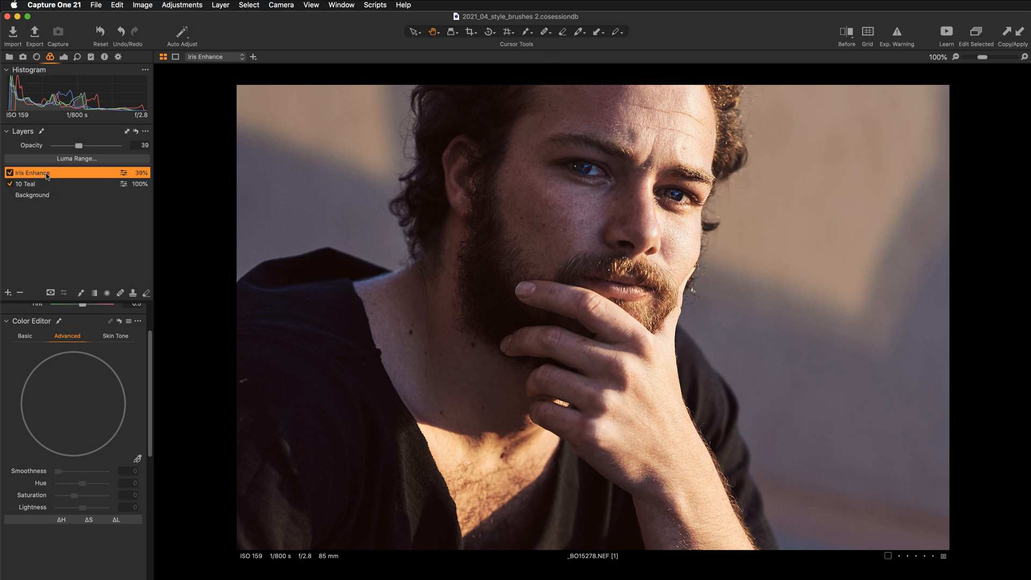
- Compare both eyes at 300% with the Iris Enhance layer off and on
{"action": "scroll", "coordinate": [488, 277], "scroll_direction": "up", "scroll_amount": 3}
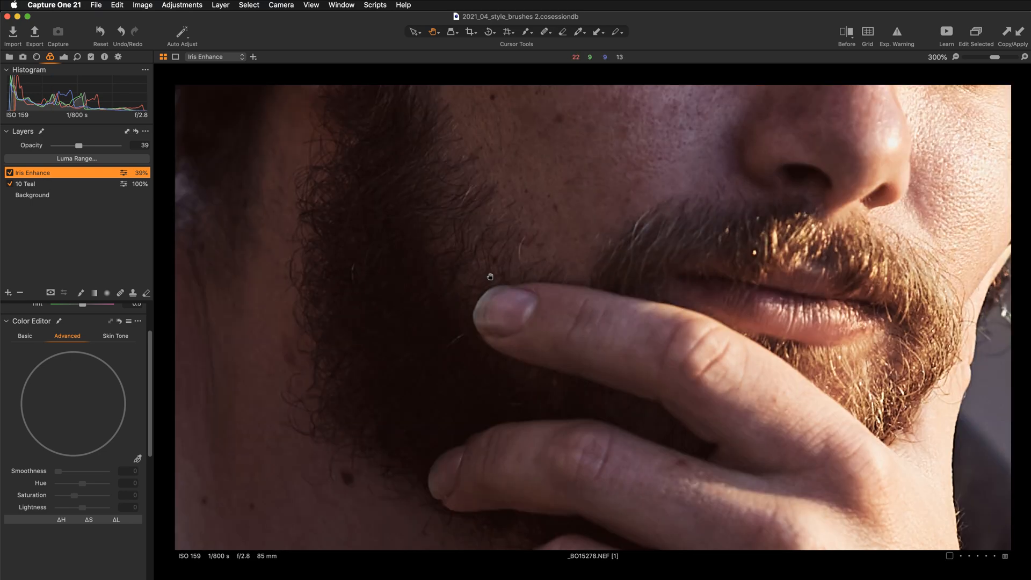
{"action": "left_click_drag", "start_coordinate": [528, 308], "coordinate": [337, 536]}
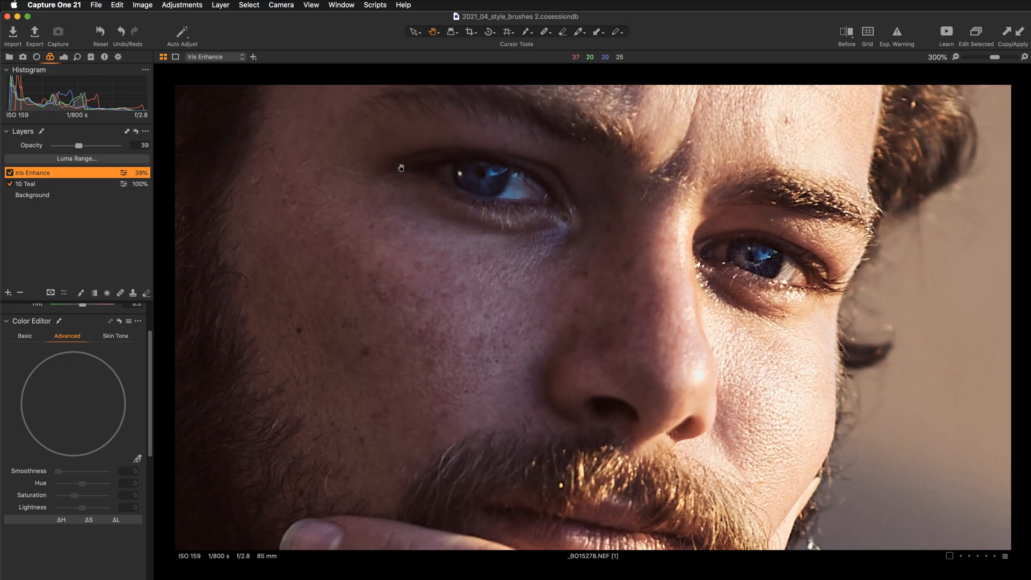
{"action": "left_click", "coordinate": [10, 172]}
{"action": "left_click", "coordinate": [10, 172]}
- Review the Iris Enhance layer's exposure settings, try its Contrast at default and restore it
{"action": "left_click", "coordinate": [63, 56]}
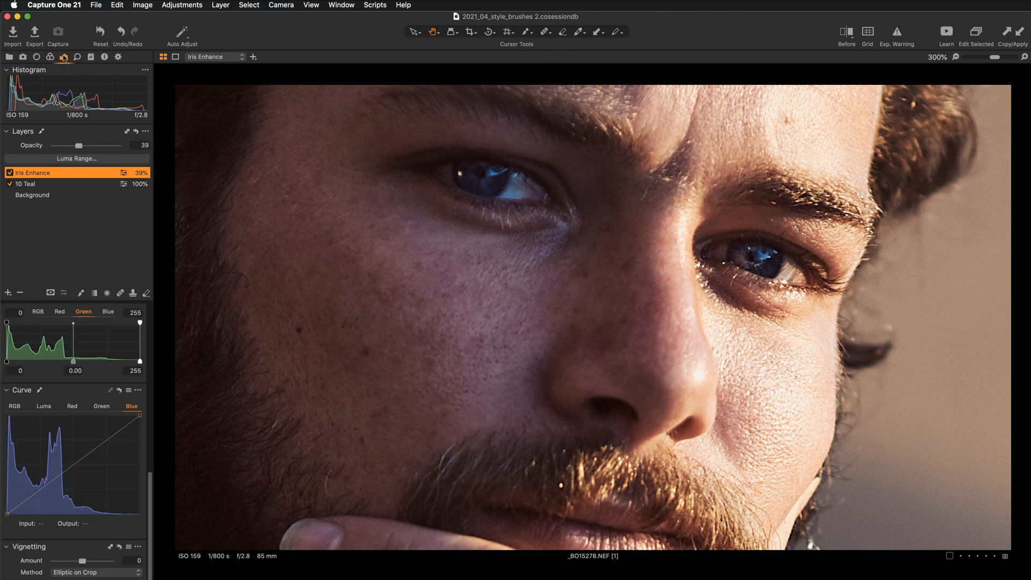
{"action": "scroll", "coordinate": [53, 322], "scroll_direction": "up", "scroll_amount": 10}
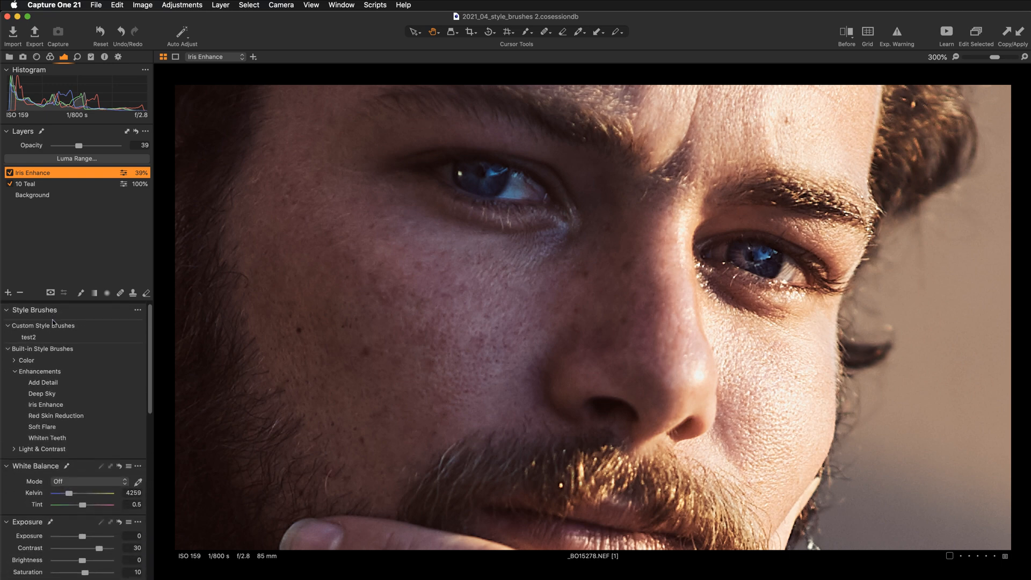
{"action": "scroll", "coordinate": [84, 352], "scroll_direction": "down", "scroll_amount": 5}
{"action": "scroll", "coordinate": [84, 352], "scroll_direction": "down", "scroll_amount": 3}
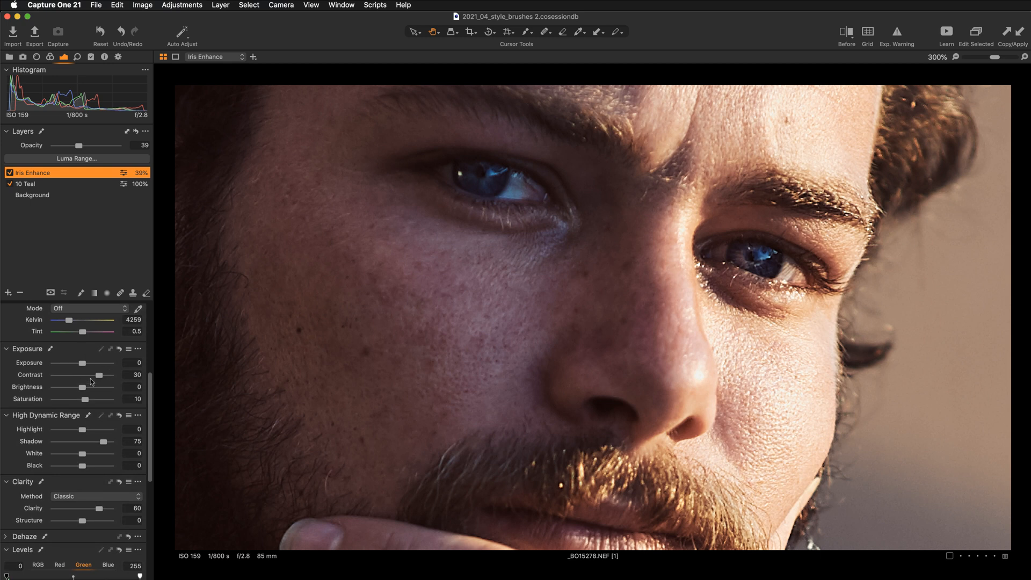
{"action": "double_click", "coordinate": [32, 375]}
{"action": "key", "text": "super+z"}
- Raise the Iris Enhance layer's opacity to 58% and compare the eyes with its Contrast reset and restored
{"action": "left_click_drag", "start_coordinate": [81, 148], "coordinate": [93, 146]}
{"action": "left_click_drag", "start_coordinate": [527, 299], "coordinate": [487, 271]}
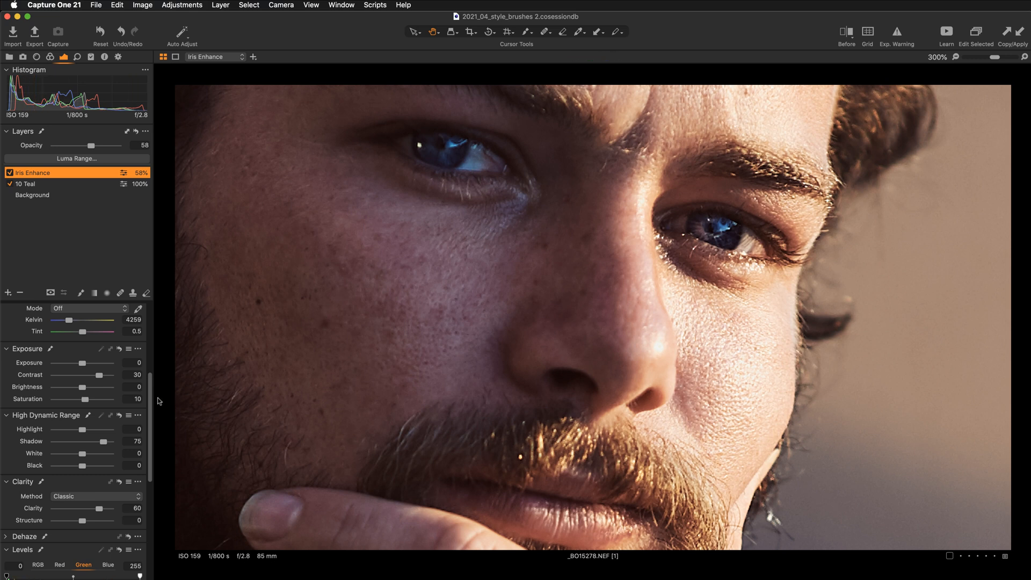
{"action": "double_click", "coordinate": [30, 377]}
{"action": "key", "text": "super+z"}
{"action": "double_click", "coordinate": [30, 377]}
{"action": "key", "text": "super+z"}
- Compare the eyes with the Iris Enhance layer's Shadow value reset to 0 and restored
{"action": "double_click", "coordinate": [31, 443]}
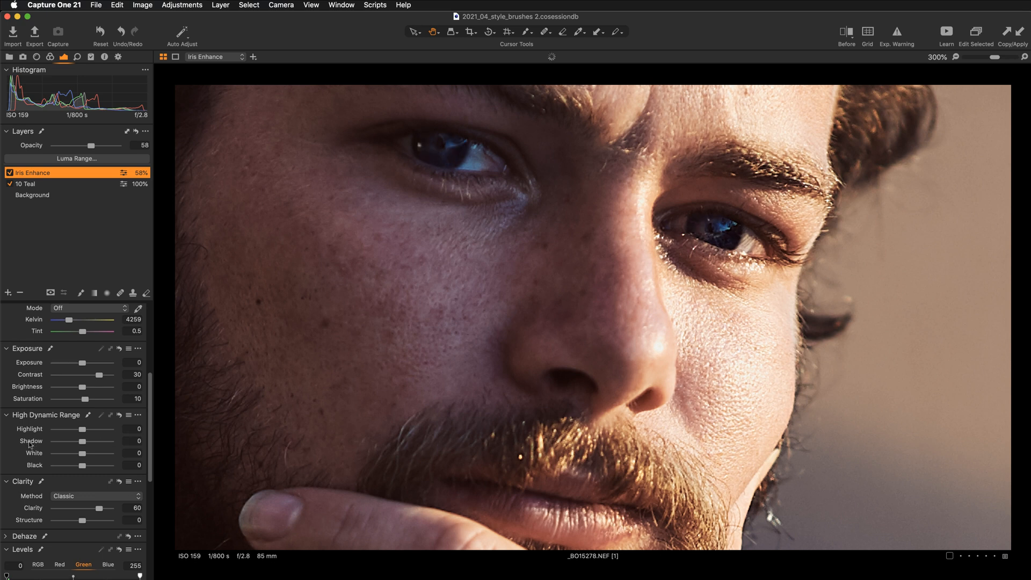
{"action": "key", "text": "super+z"}
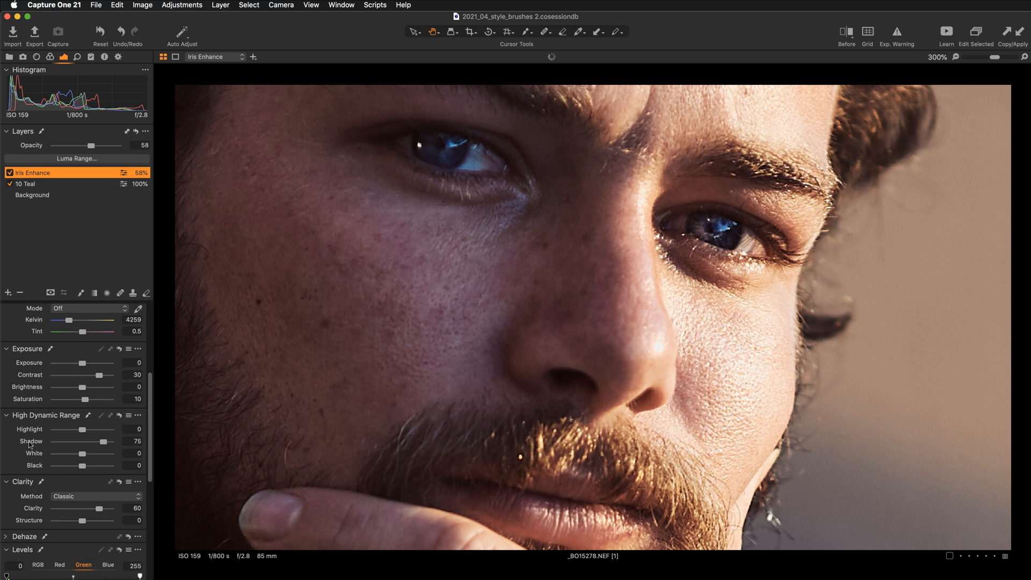
{"action": "double_click", "coordinate": [32, 443]}
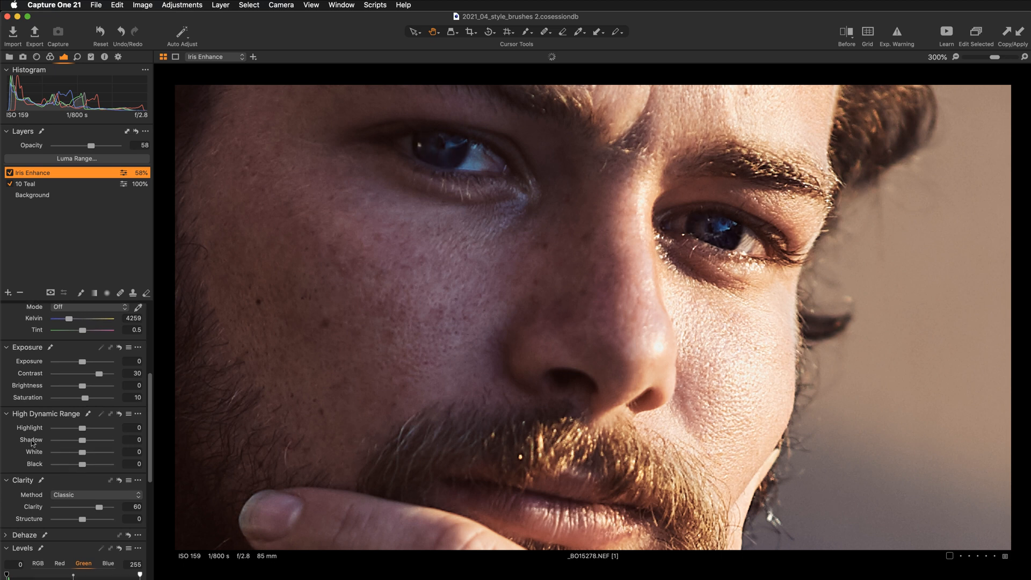
{"action": "key", "text": "super+z"}
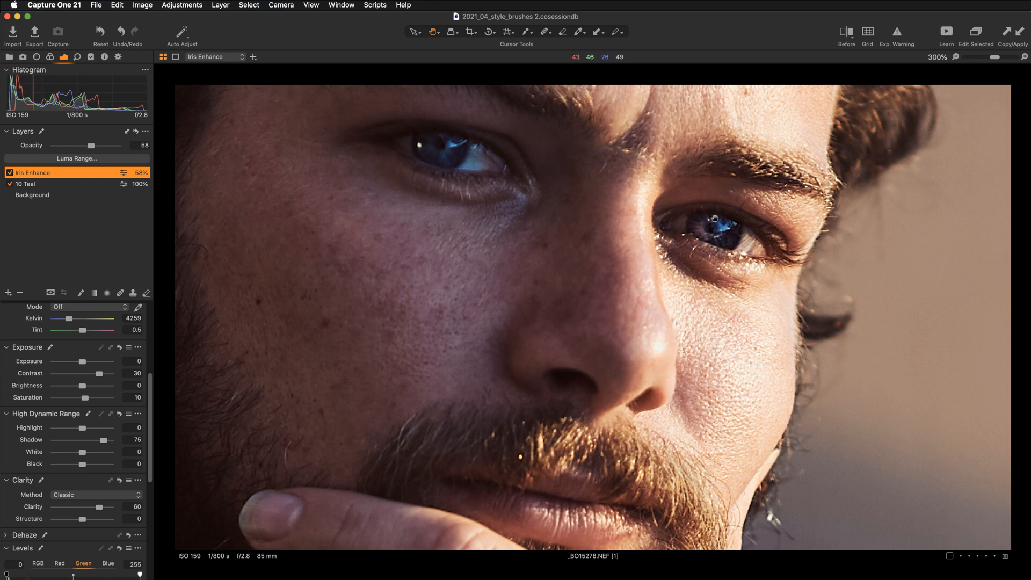
- Inspect the eyes at up to 500% with the Iris Enhance layer's Saturation reset to 0 and restored
{"action": "scroll", "coordinate": [730, 247], "scroll_direction": "up", "scroll_amount": 2}
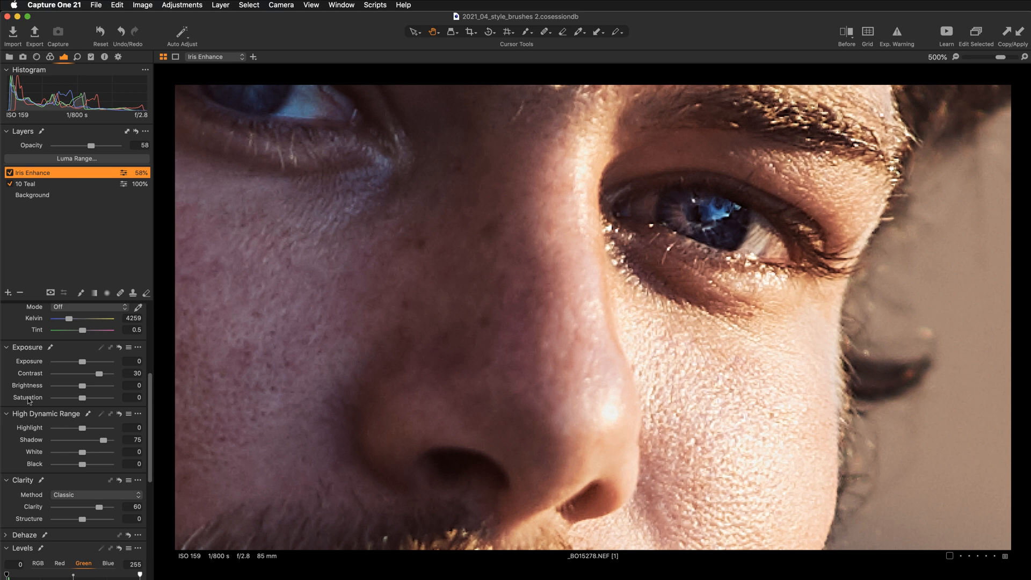
{"action": "scroll", "coordinate": [28, 401], "scroll_direction": "up", "scroll_amount": 2}
{"action": "scroll", "coordinate": [28, 400], "scroll_direction": "down", "scroll_amount": 1}
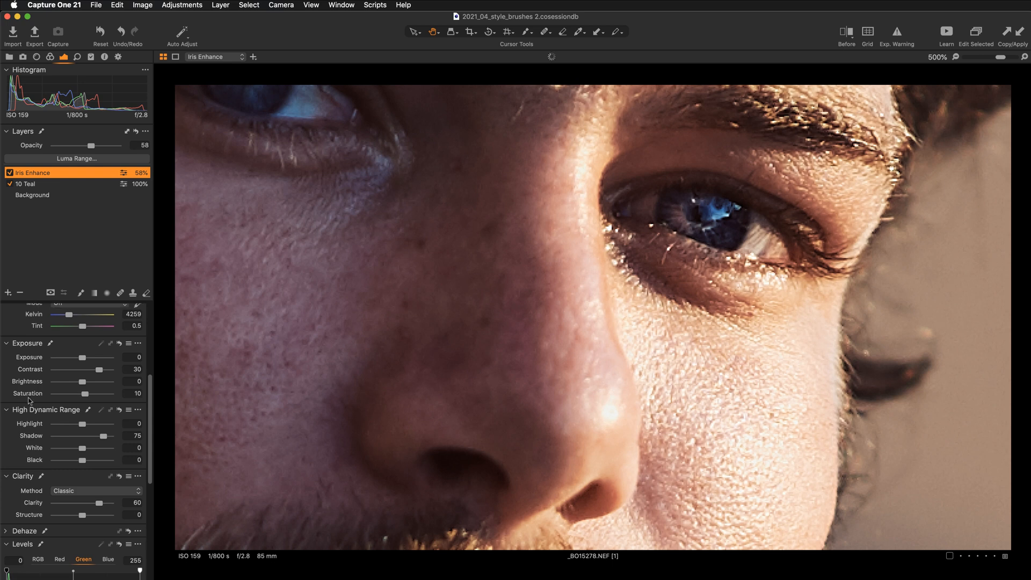
{"action": "scroll", "coordinate": [93, 456], "scroll_direction": "down", "scroll_amount": 1}
{"action": "scroll", "coordinate": [93, 456], "scroll_direction": "down", "scroll_amount": 2}
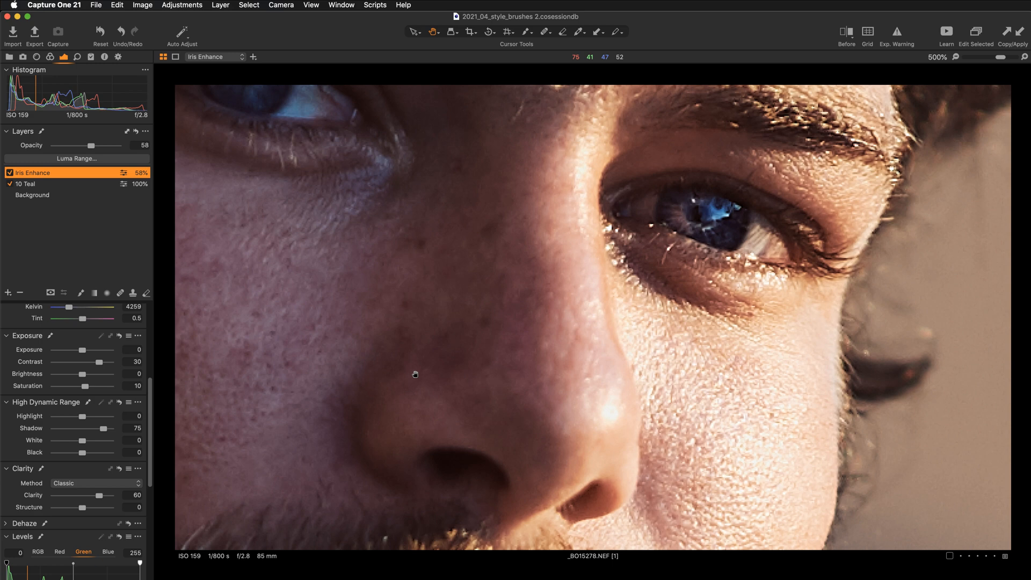
{"action": "scroll", "coordinate": [415, 374], "scroll_direction": "down", "scroll_amount": 1}
{"action": "left_click_drag", "start_coordinate": [348, 357], "coordinate": [415, 373]}
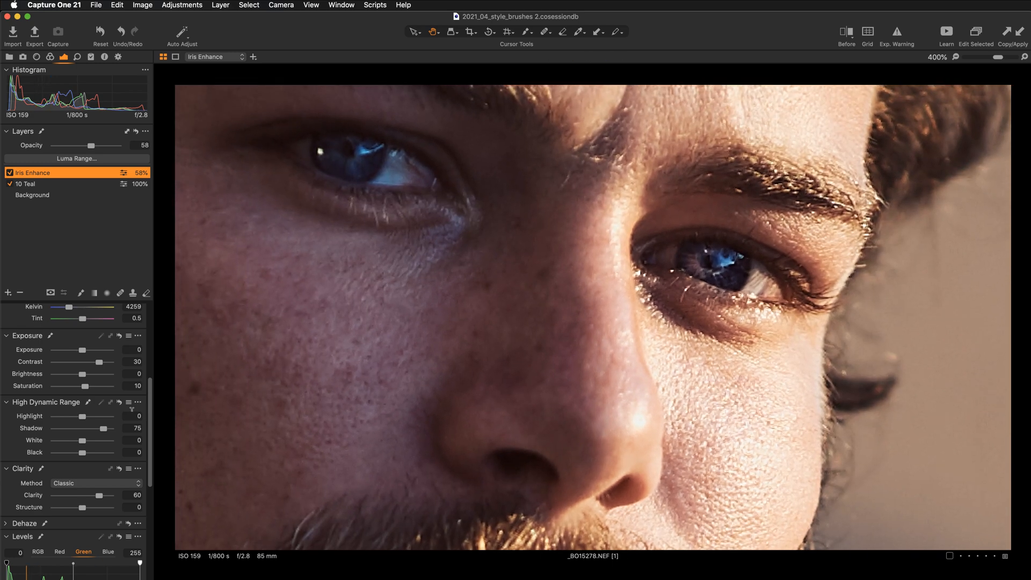
- Check the Iris Enhance layer's Clarity methods, keep Classic, then try Clarity at 0 and restore it
{"action": "scroll", "coordinate": [82, 415], "scroll_direction": "down", "scroll_amount": 6}
{"action": "scroll", "coordinate": [82, 414], "scroll_direction": "down", "scroll_amount": 1}
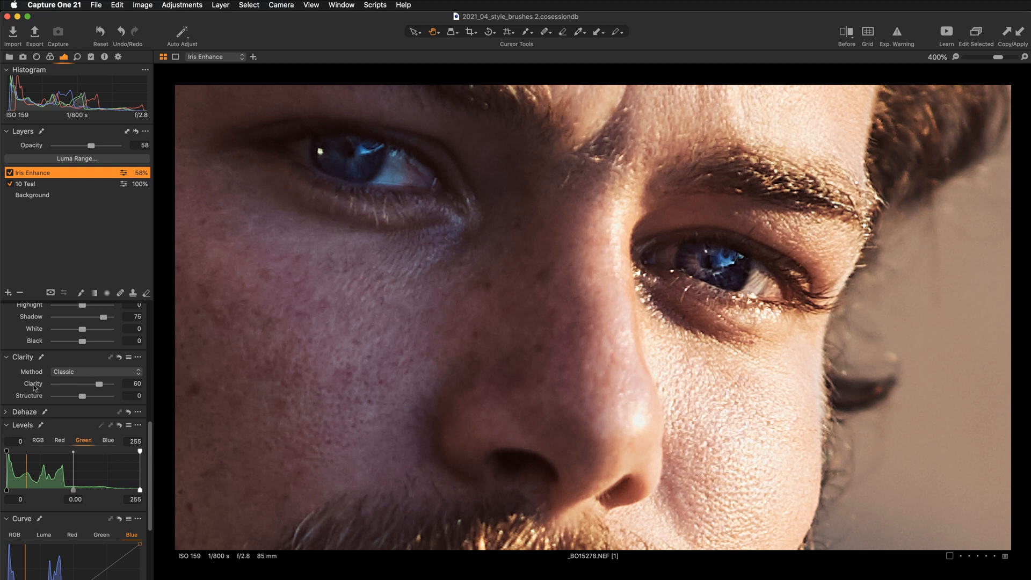
{"action": "left_click", "coordinate": [75, 373]}
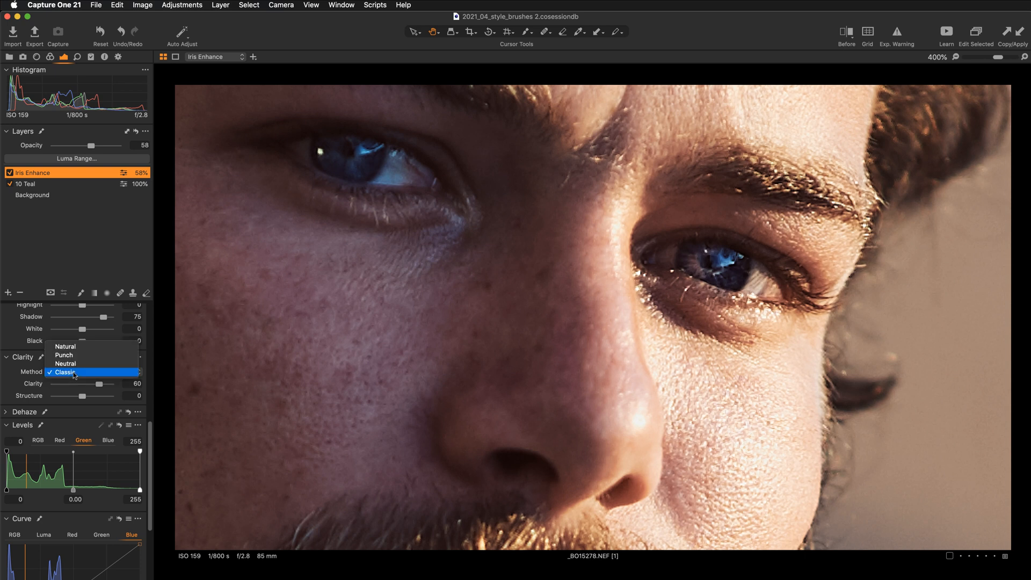
{"action": "left_click", "coordinate": [74, 373]}
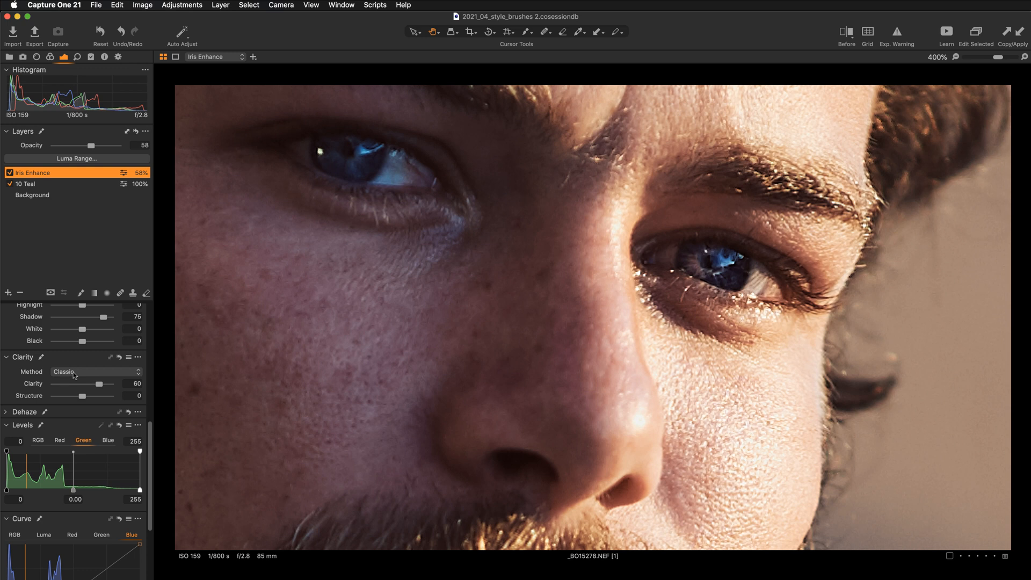
{"action": "left_click", "coordinate": [77, 372]}
{"action": "left_click", "coordinate": [77, 374]}
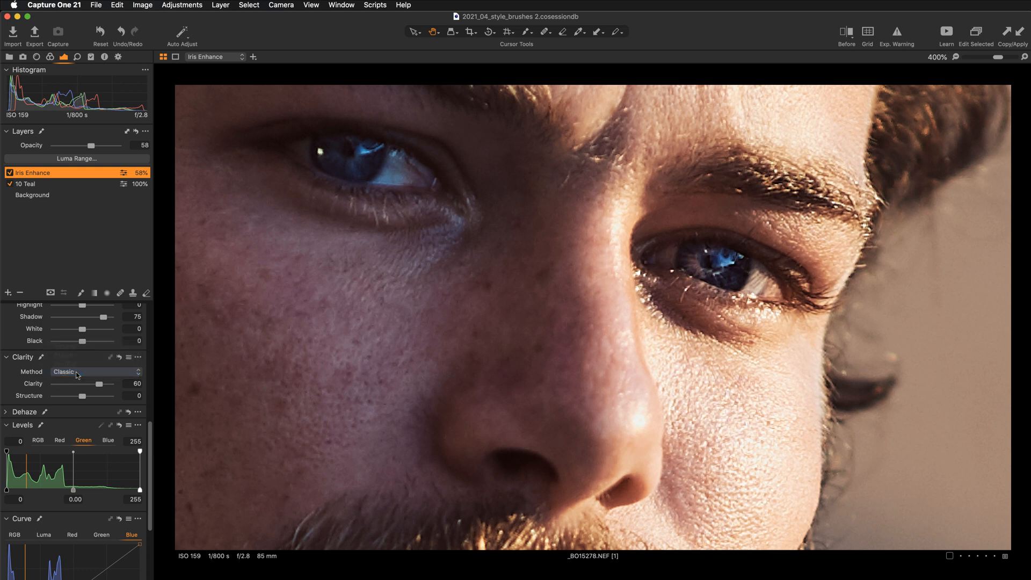
{"action": "double_click", "coordinate": [33, 385]}
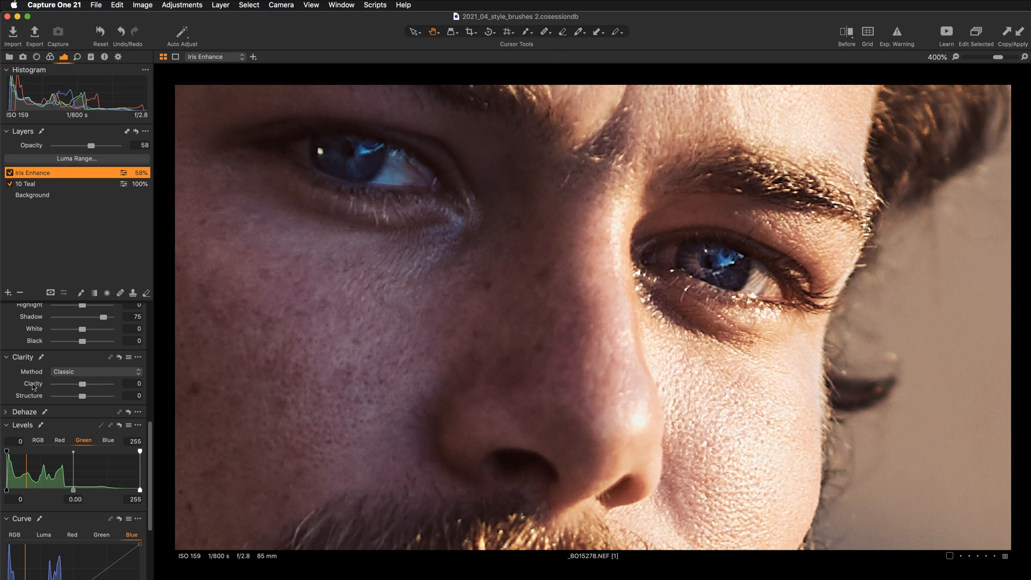
{"action": "key", "text": "super+z"}
- Set the Iris Enhance layer's opacity to 100% and reset its Clarity to 0
{"action": "left_click_drag", "start_coordinate": [93, 149], "coordinate": [118, 146]}
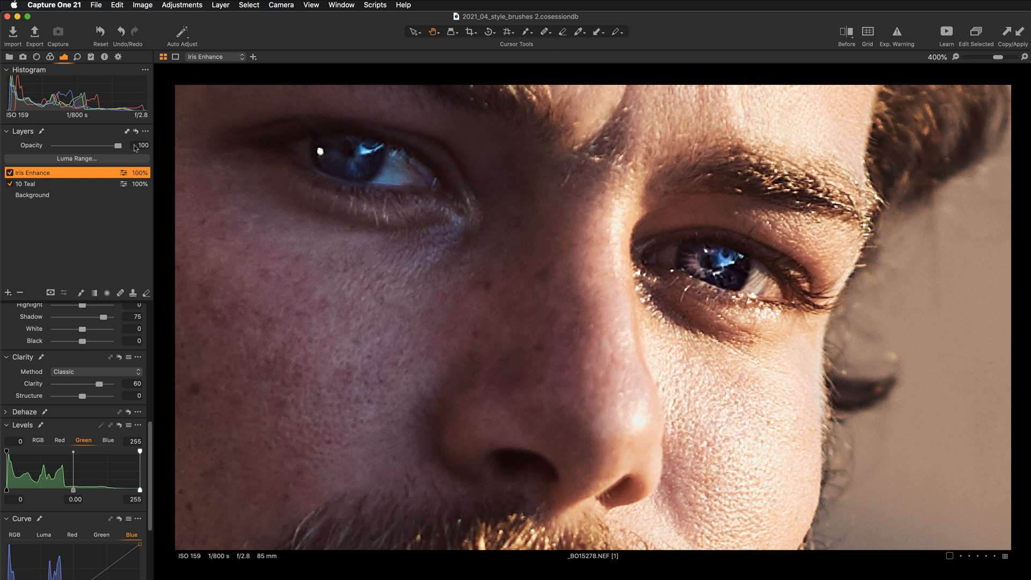
{"action": "double_click", "coordinate": [33, 385]}
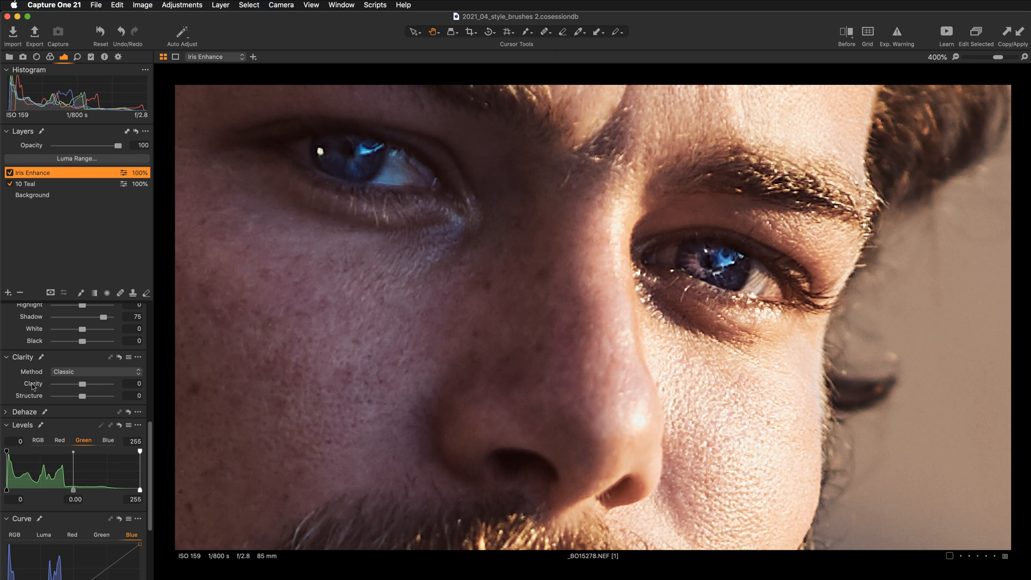
- Compare the eyes with the Iris Enhance layer's Clarity and then Shadow reset to 0, restoring Clarity to 60 and Shadow to 75
{"action": "key", "text": "super+z"}
{"action": "double_click", "coordinate": [33, 386]}
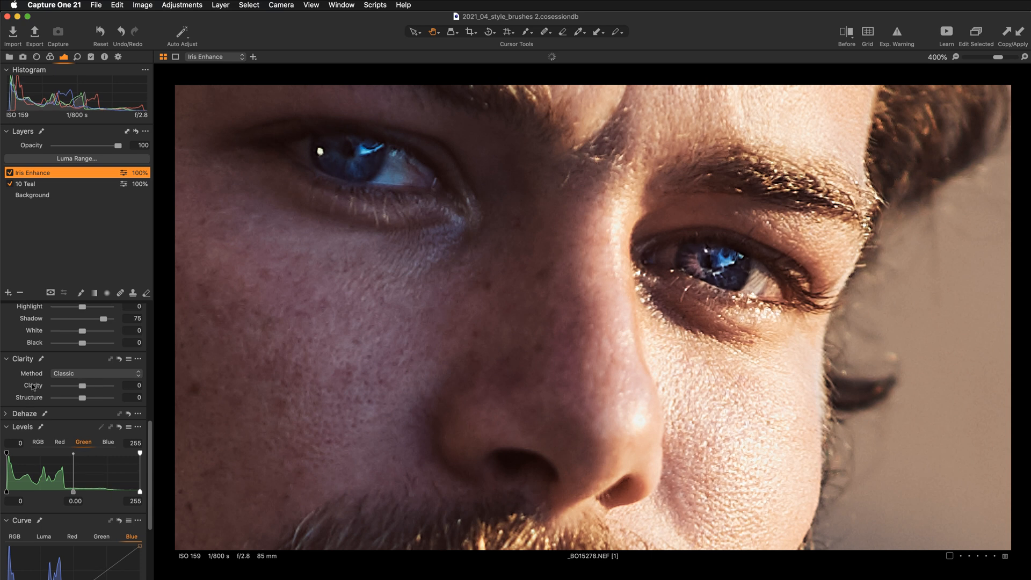
{"action": "key", "text": "super+z"}
{"action": "scroll", "coordinate": [67, 439], "scroll_direction": "up", "scroll_amount": 5}
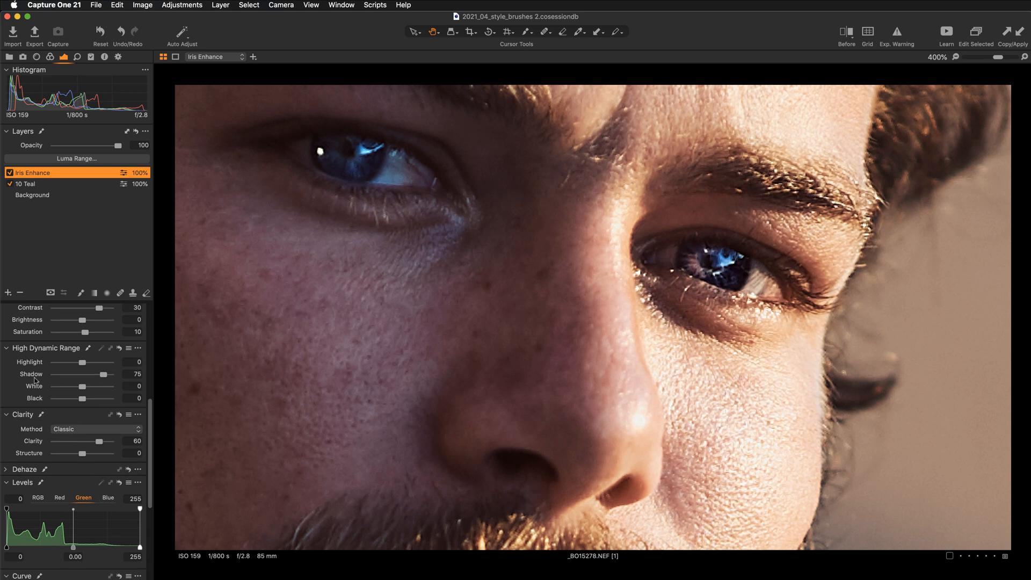
{"action": "double_click", "coordinate": [33, 376]}
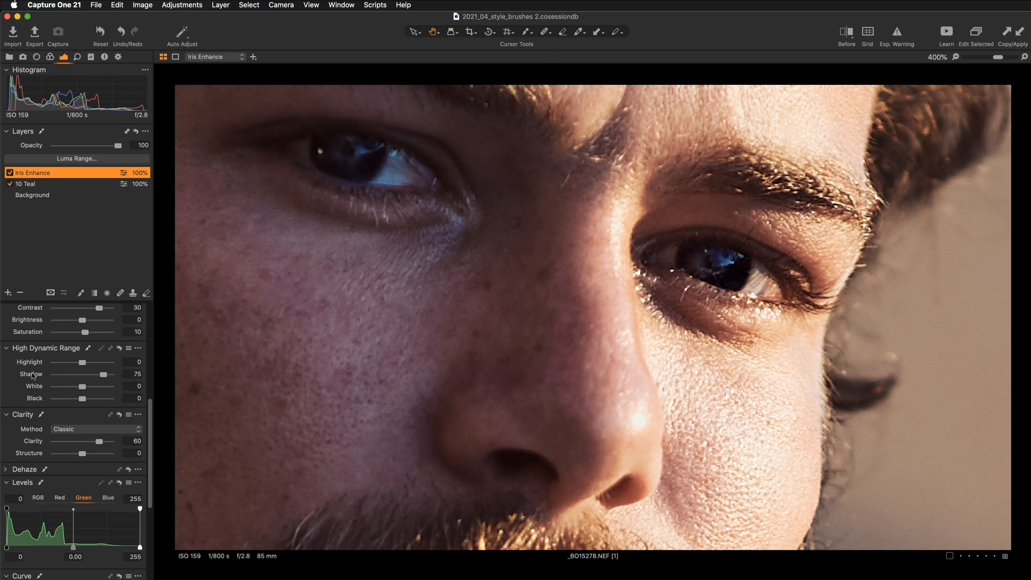
{"action": "double_click", "coordinate": [33, 375]}
- Check the Iris Enhance layer's Levels in the RGB, Red, Green and Blue channels for any adjustments
{"action": "scroll", "coordinate": [75, 431], "scroll_direction": "down", "scroll_amount": 3}
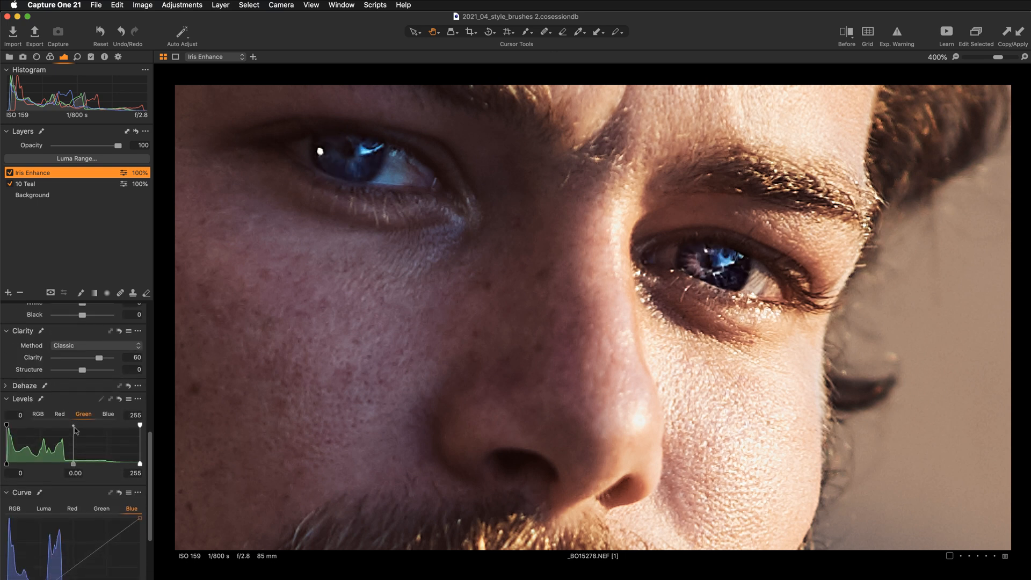
{"action": "left_click", "coordinate": [38, 408]}
{"action": "left_click", "coordinate": [59, 408]}
{"action": "left_click", "coordinate": [84, 407]}
{"action": "left_click", "coordinate": [108, 408]}
{"action": "left_click", "coordinate": [32, 409]}
{"action": "left_click", "coordinate": [7, 379]}
- Check the Iris Enhance layer's Curve in the RGB, Luma, Red, Green and Blue channels for any adjustments
{"action": "scroll", "coordinate": [22, 408], "scroll_direction": "down", "scroll_amount": 5}
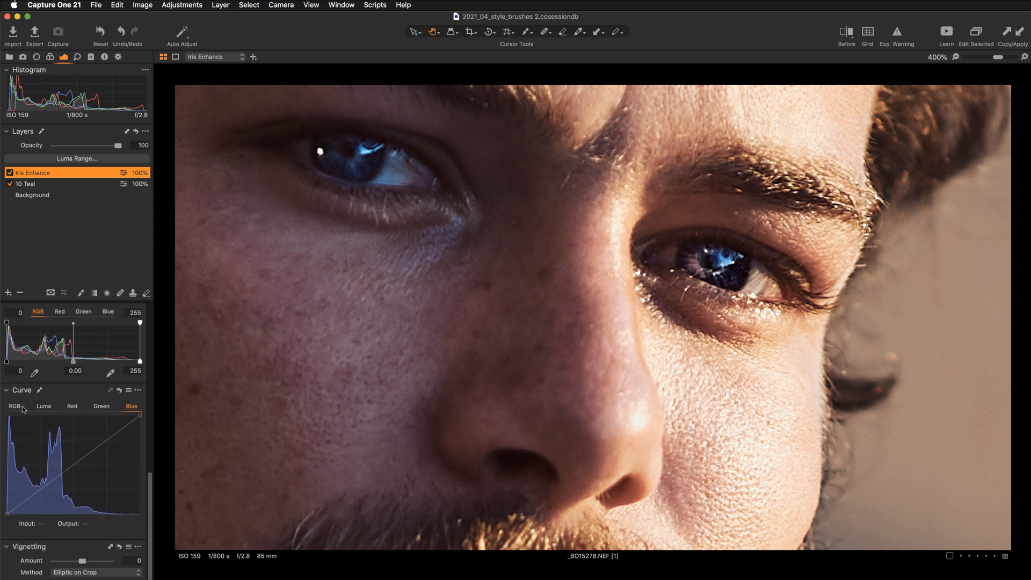
{"action": "left_click", "coordinate": [21, 408]}
{"action": "left_click", "coordinate": [43, 406]}
{"action": "left_click", "coordinate": [72, 406]}
{"action": "left_click", "coordinate": [101, 407]}
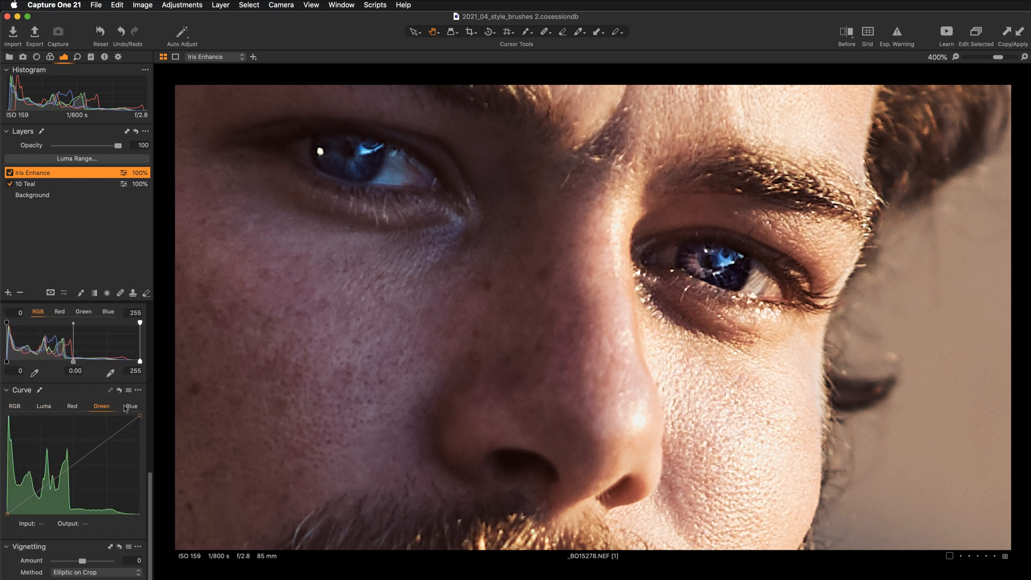
{"action": "left_click", "coordinate": [131, 407]}
{"action": "scroll", "coordinate": [75, 523], "scroll_direction": "up", "scroll_amount": 15}
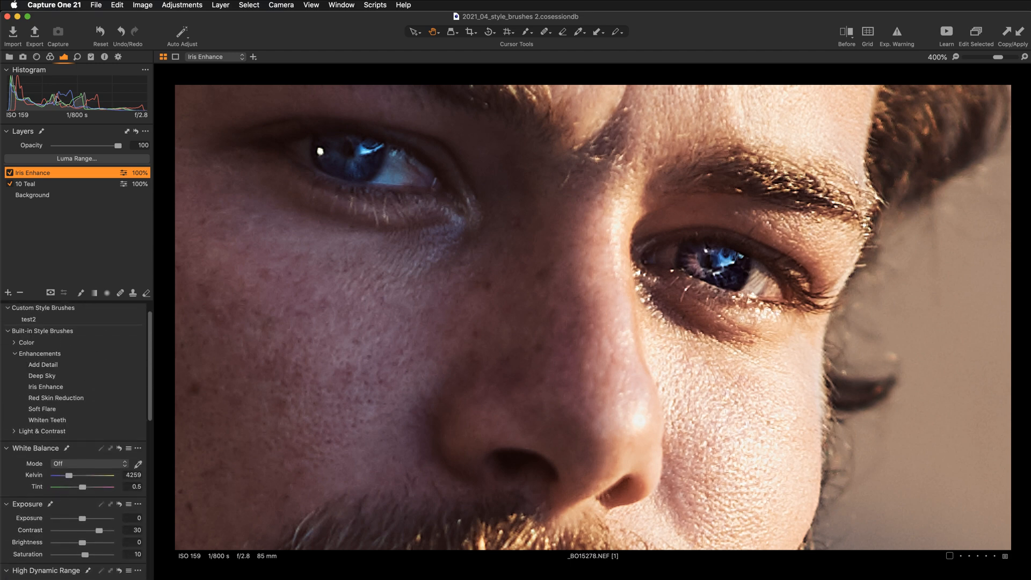
- Check the Iris Enhance layer's Basic, Advanced and Skin Tone color edits and its Color Balance for any adjustments
{"action": "left_click", "coordinate": [50, 57]}
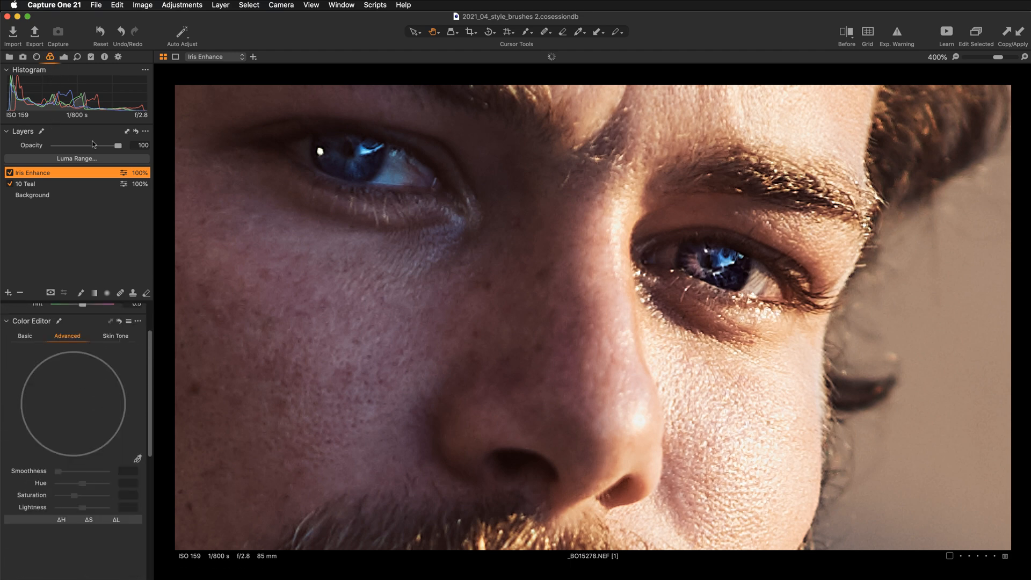
{"action": "scroll", "coordinate": [82, 384], "scroll_direction": "up", "scroll_amount": 3}
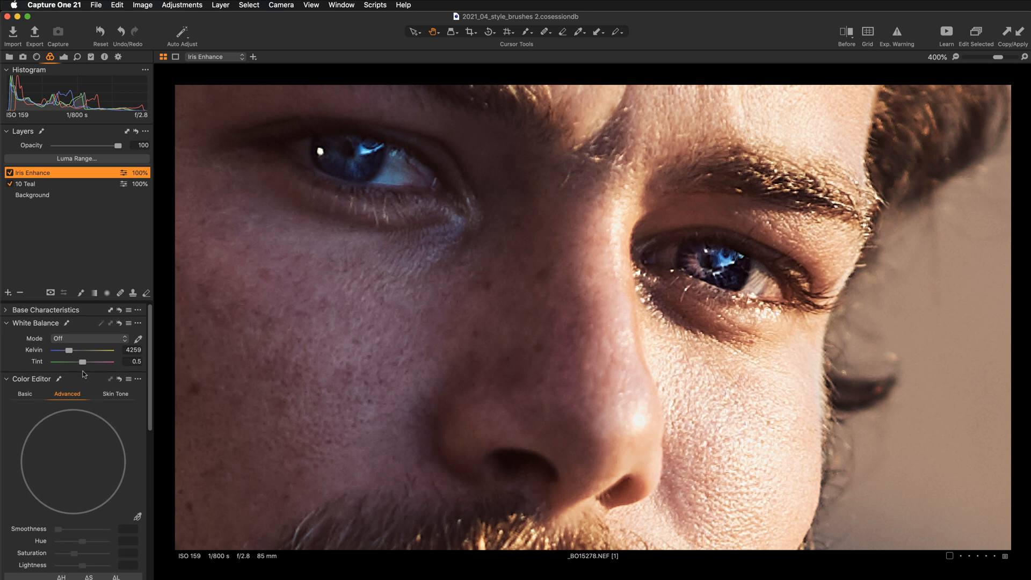
{"action": "left_click", "coordinate": [25, 396]}
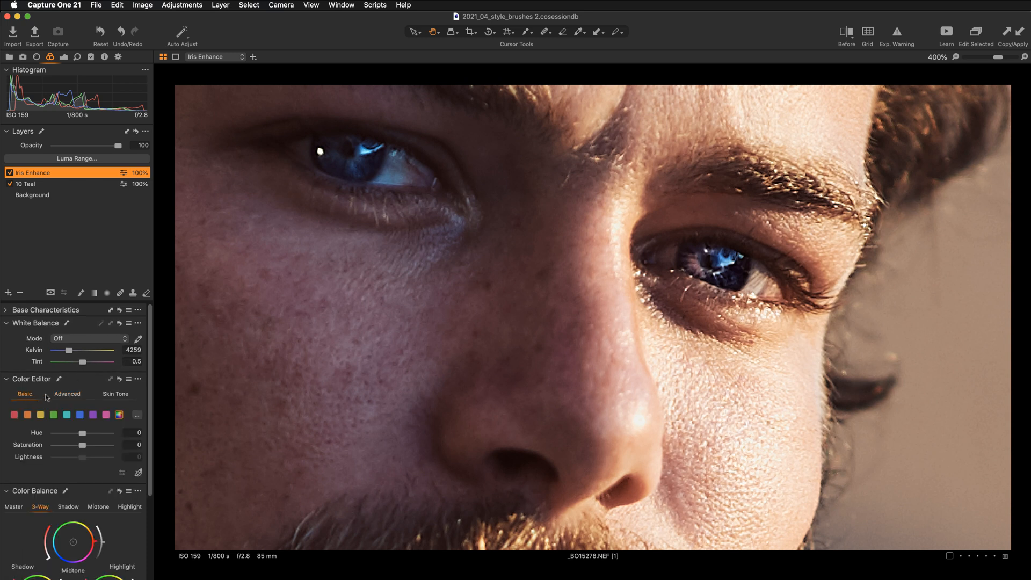
{"action": "left_click", "coordinate": [67, 396]}
{"action": "left_click", "coordinate": [117, 394]}
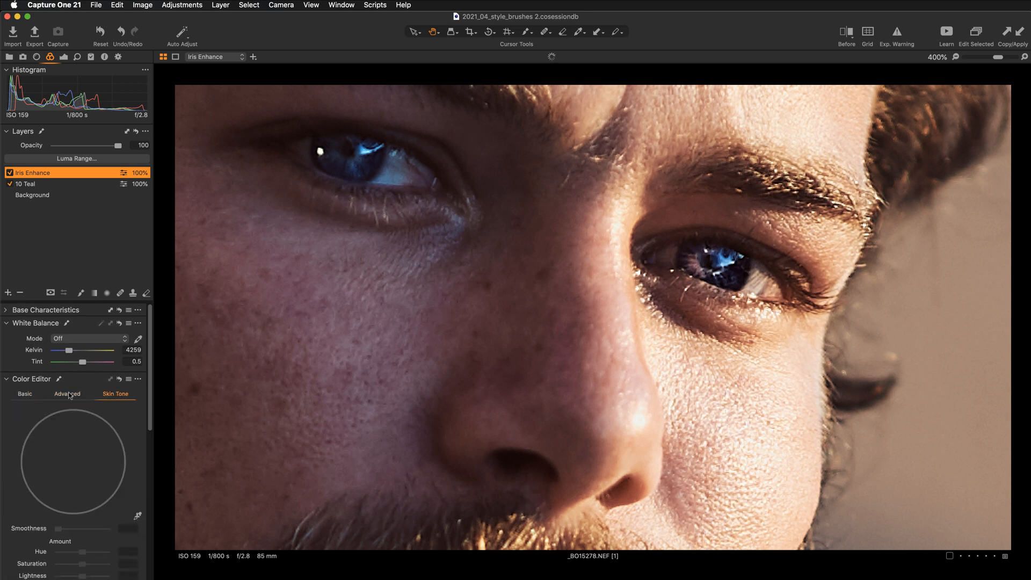
{"action": "left_click", "coordinate": [66, 394]}
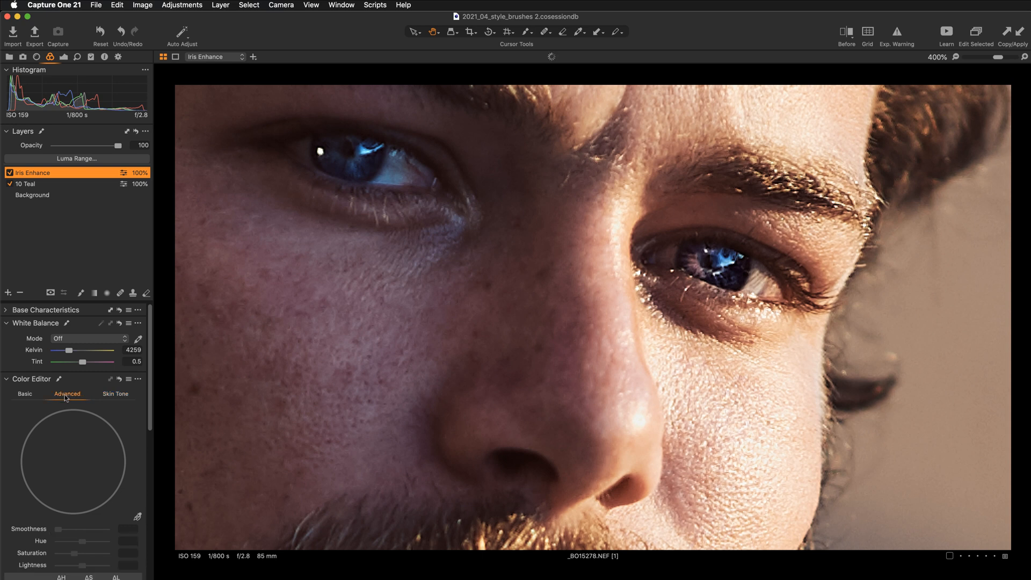
{"action": "scroll", "coordinate": [88, 417], "scroll_direction": "down", "scroll_amount": 9}
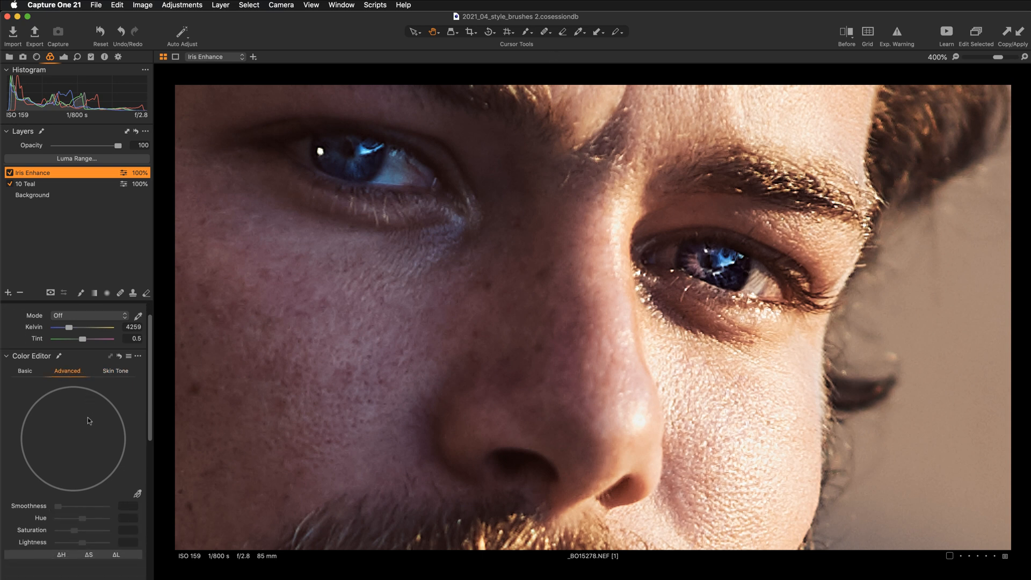
{"action": "scroll", "coordinate": [89, 418], "scroll_direction": "down", "scroll_amount": 4}
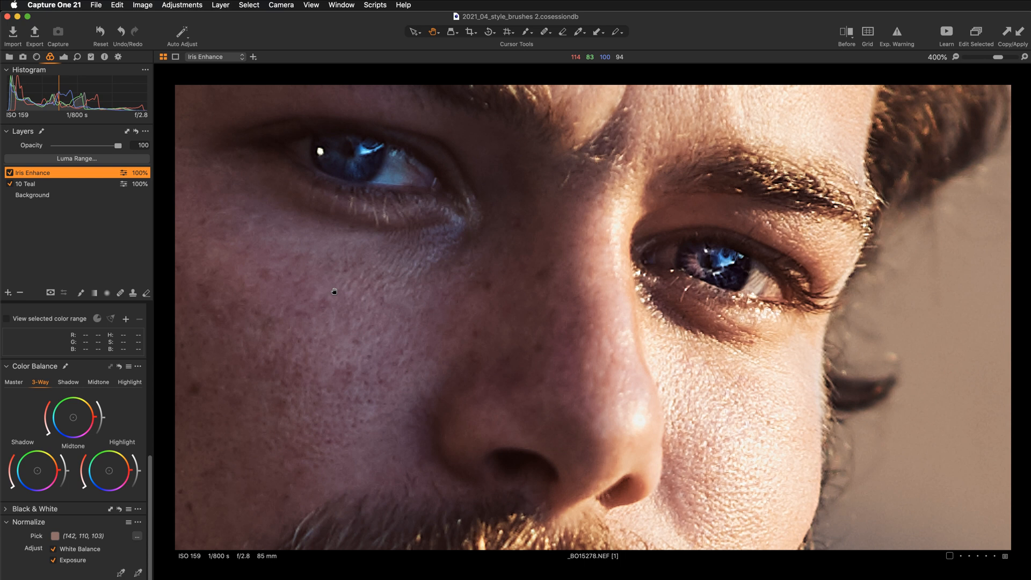
- Set the Iris Enhance layer's opacity to 39% while viewing the whole face at 200%
{"action": "left_click_drag", "start_coordinate": [334, 291], "coordinate": [349, 311]}
{"action": "scroll", "coordinate": [334, 305], "scroll_direction": "down", "scroll_amount": 1}
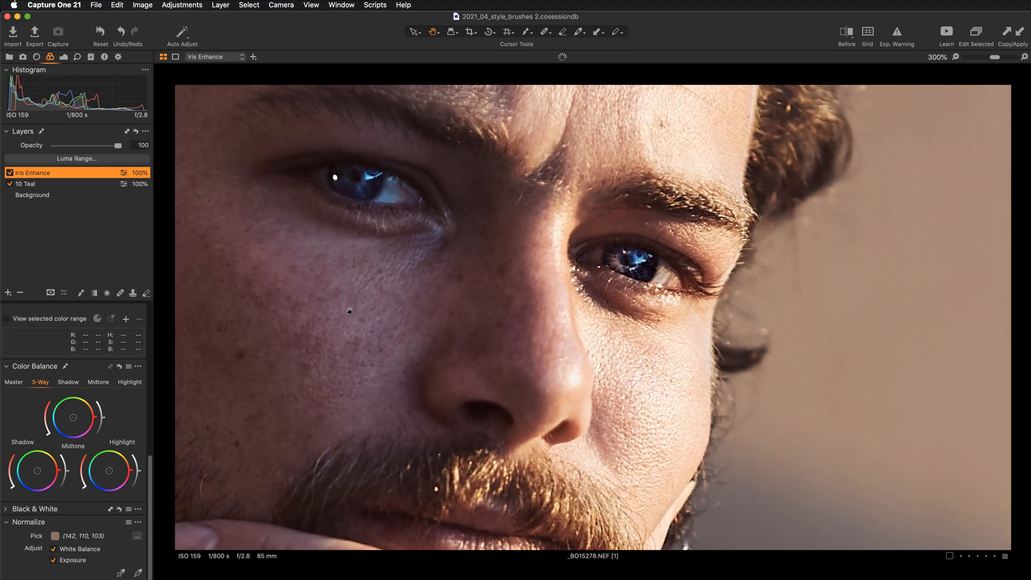
{"action": "scroll", "coordinate": [349, 311], "scroll_direction": "down", "scroll_amount": 3}
{"action": "scroll", "coordinate": [410, 329], "scroll_direction": "up", "scroll_amount": 3}
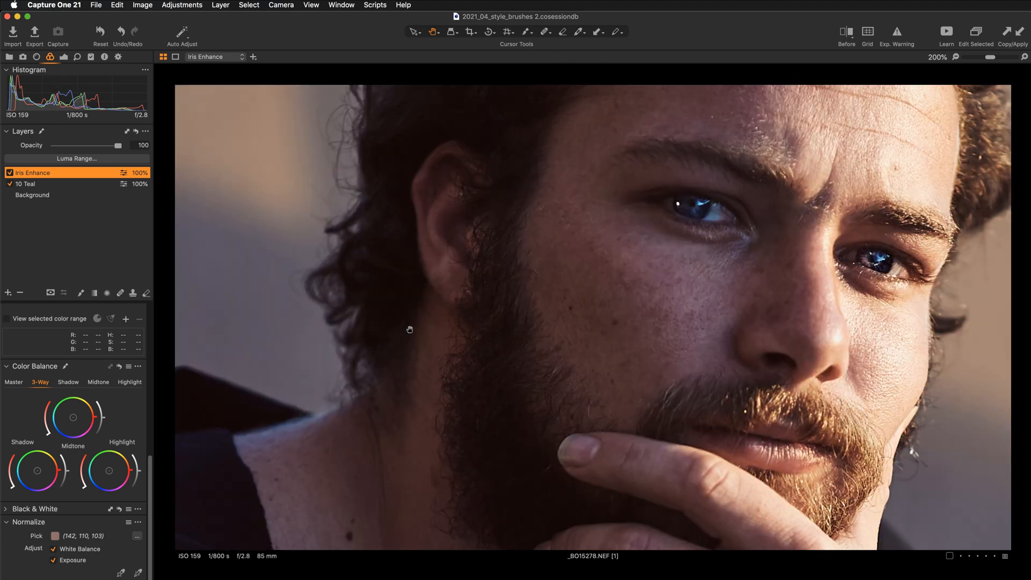
{"action": "left_click_drag", "start_coordinate": [581, 346], "coordinate": [428, 256]}
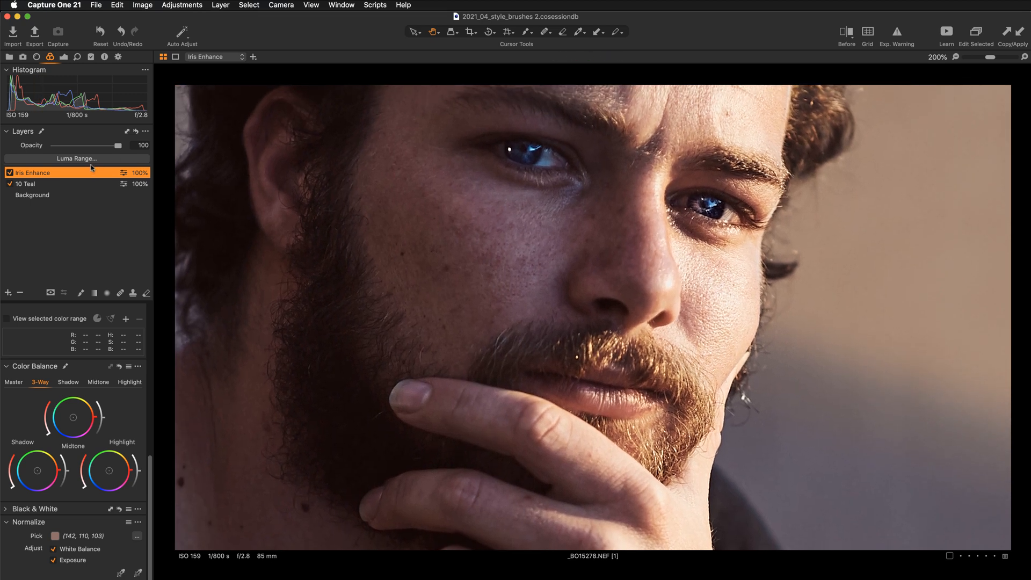
{"action": "left_click_drag", "start_coordinate": [117, 145], "coordinate": [79, 148]}
- Review the Iris Enhance layer's exposure, dynamic range and clarity adjustments, and turn the layer off
{"action": "left_click", "coordinate": [63, 56]}
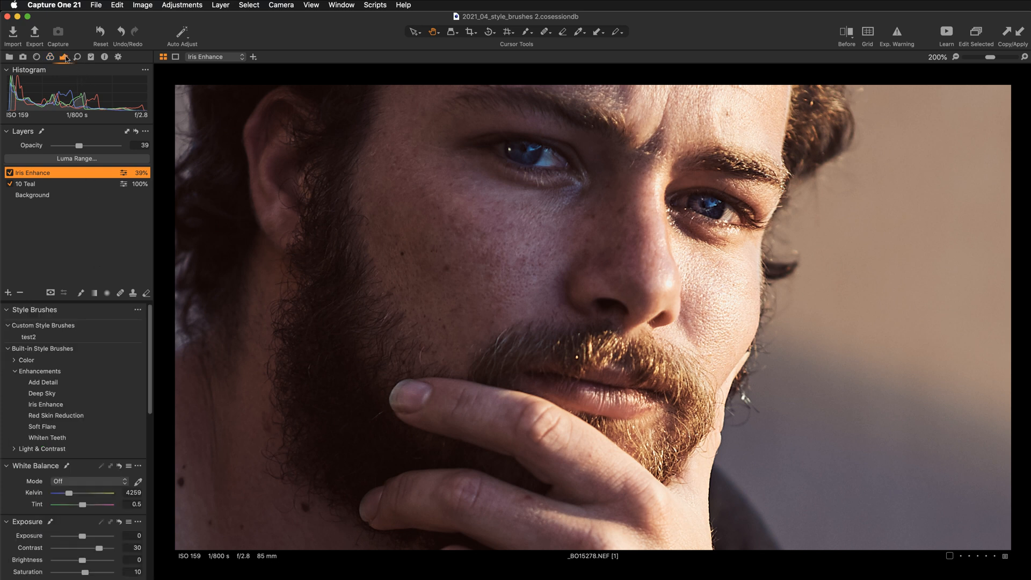
{"action": "scroll", "coordinate": [84, 386], "scroll_direction": "down", "scroll_amount": 5}
{"action": "scroll", "coordinate": [85, 386], "scroll_direction": "down", "scroll_amount": 2}
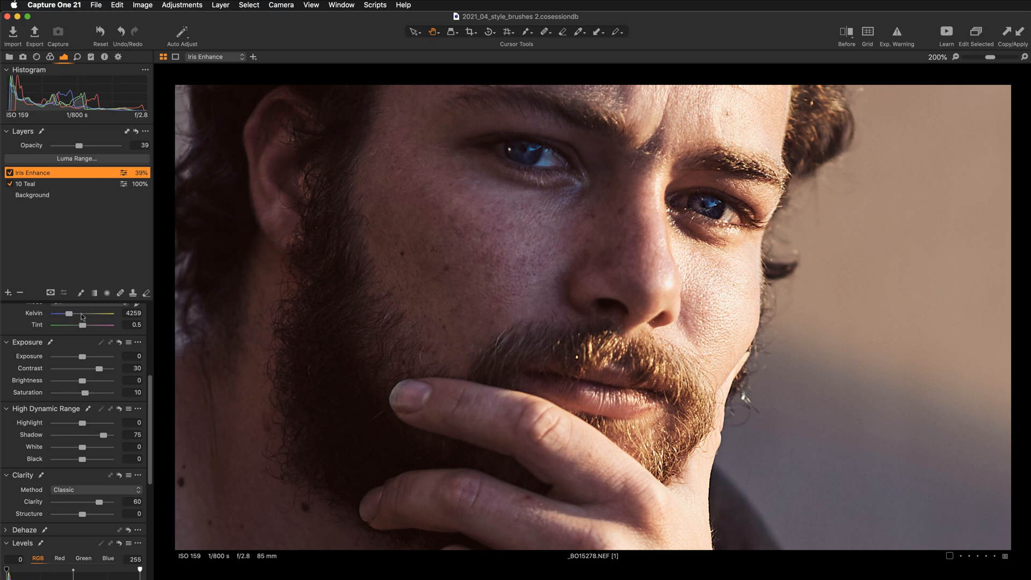
{"action": "left_click", "coordinate": [9, 173]}
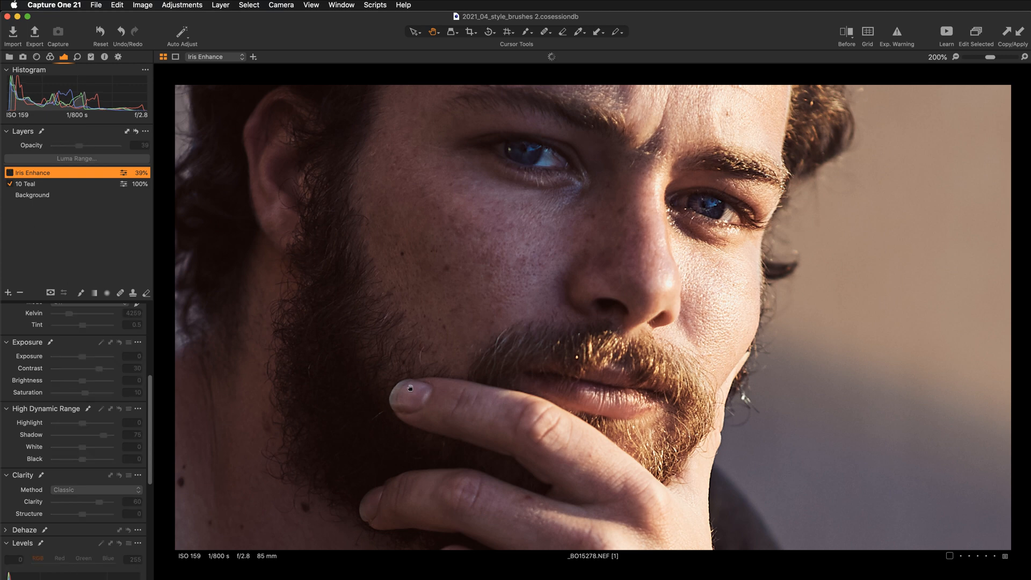
{"action": "scroll", "coordinate": [409, 392], "scroll_direction": "up", "scroll_amount": 2}
{"action": "left_click_drag", "start_coordinate": [609, 230], "coordinate": [482, 325]}
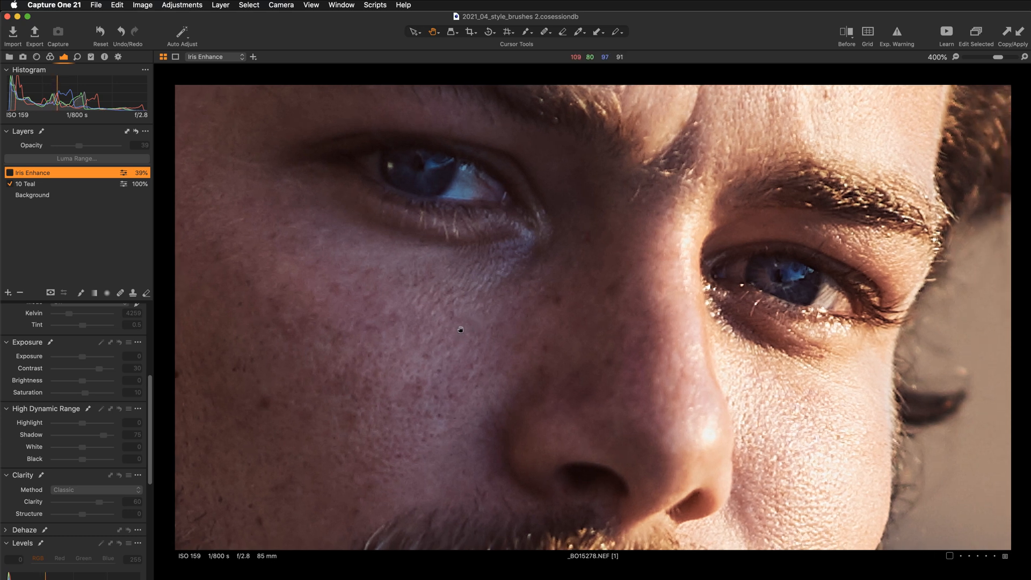
- Create a new empty adjustment layer and copy the Iris Enhance layer's mask onto it
{"action": "left_click", "coordinate": [8, 293]}
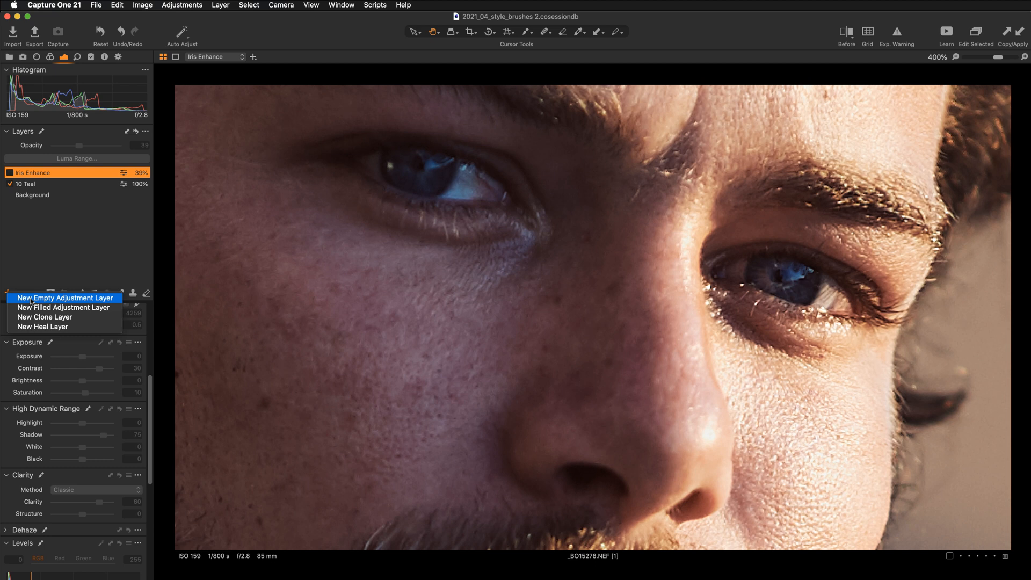
{"action": "left_click", "coordinate": [31, 298]}
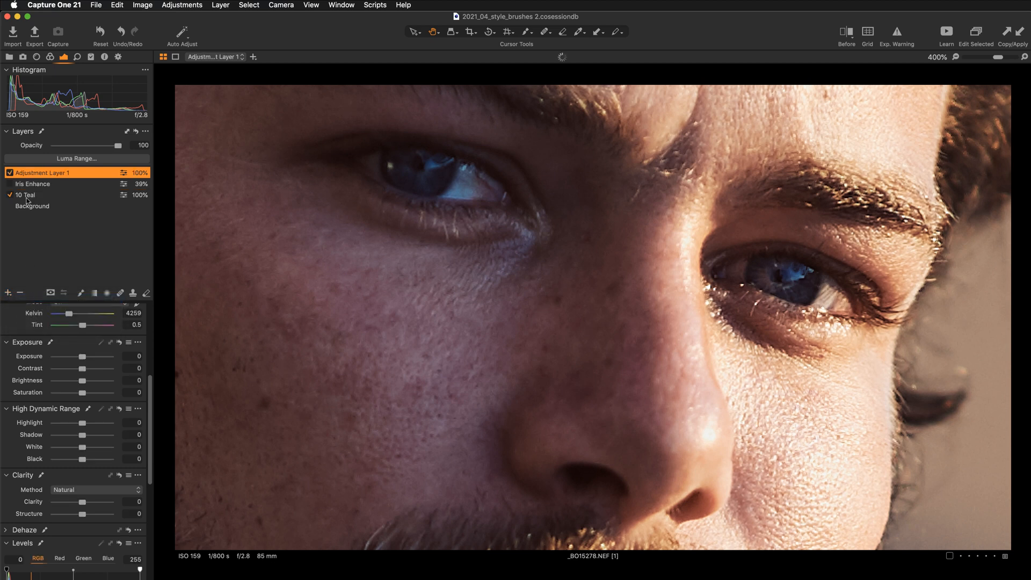
{"action": "right_click", "coordinate": [88, 175]}
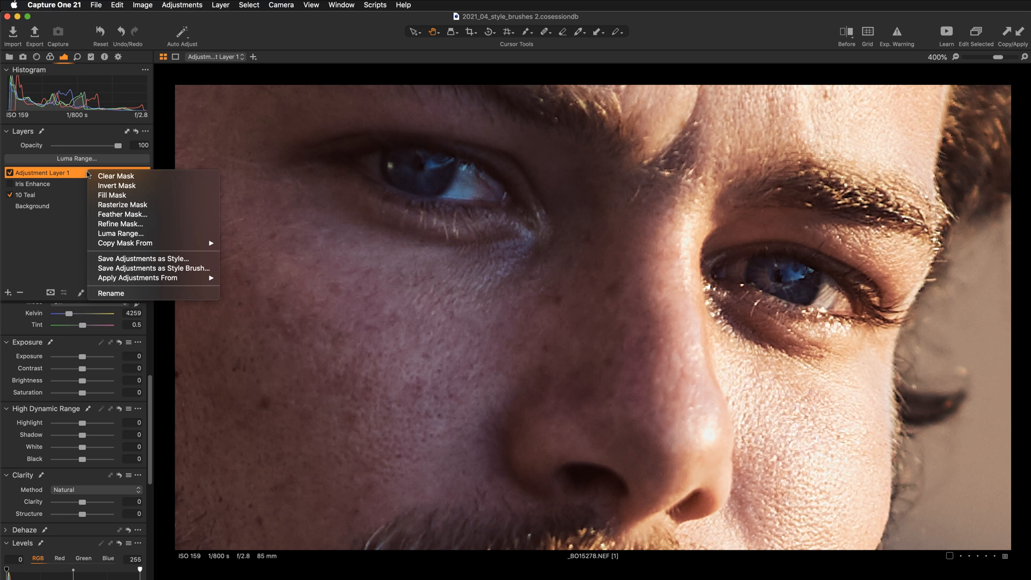
{"action": "mouse_move", "coordinate": [129, 244]}
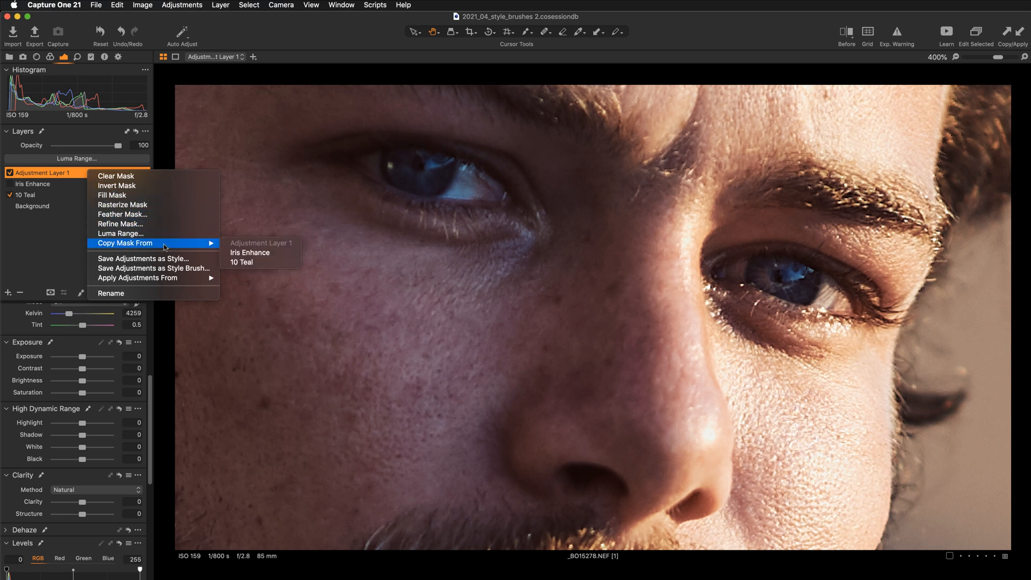
{"action": "left_click", "coordinate": [246, 252]}
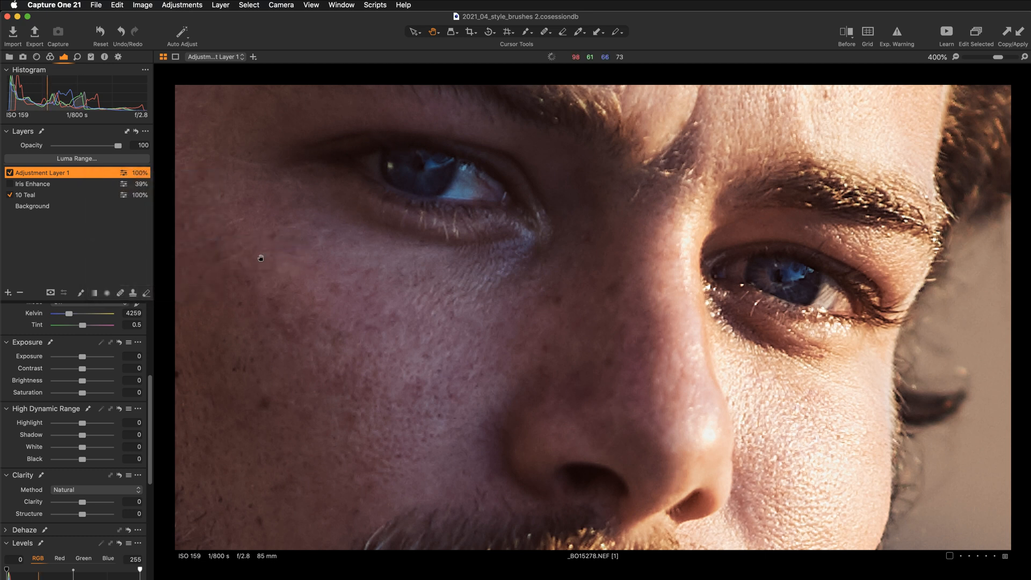
- Set the new adjustment layer's Contrast to 27, Saturation to 12, Shadow to 58 and Natural Clarity to 65
{"action": "left_click", "coordinate": [10, 173]}
{"action": "left_click", "coordinate": [10, 173]}
{"action": "left_click_drag", "start_coordinate": [82, 370], "coordinate": [86, 394]}
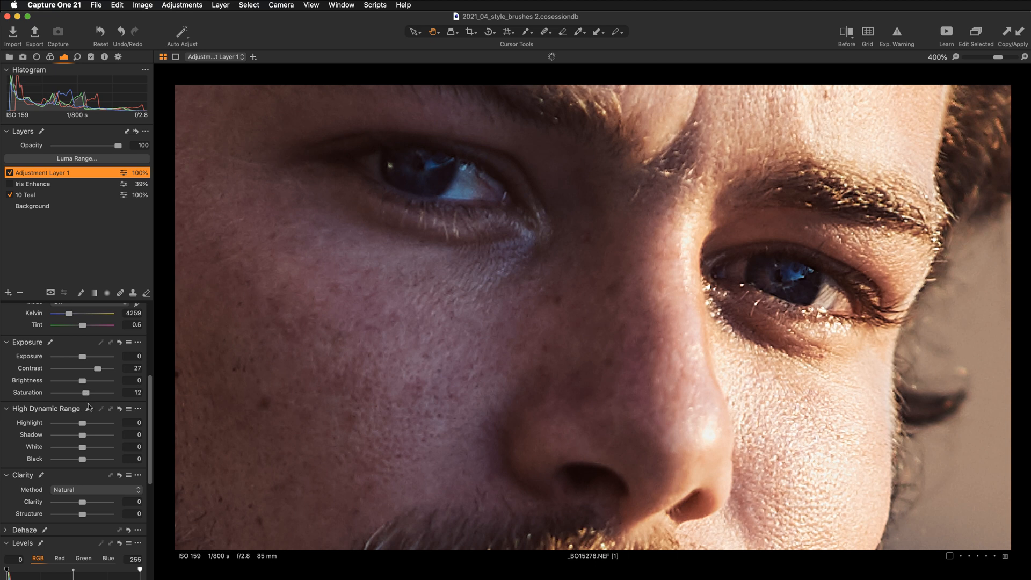
{"action": "left_click_drag", "start_coordinate": [83, 435], "coordinate": [98, 430]}
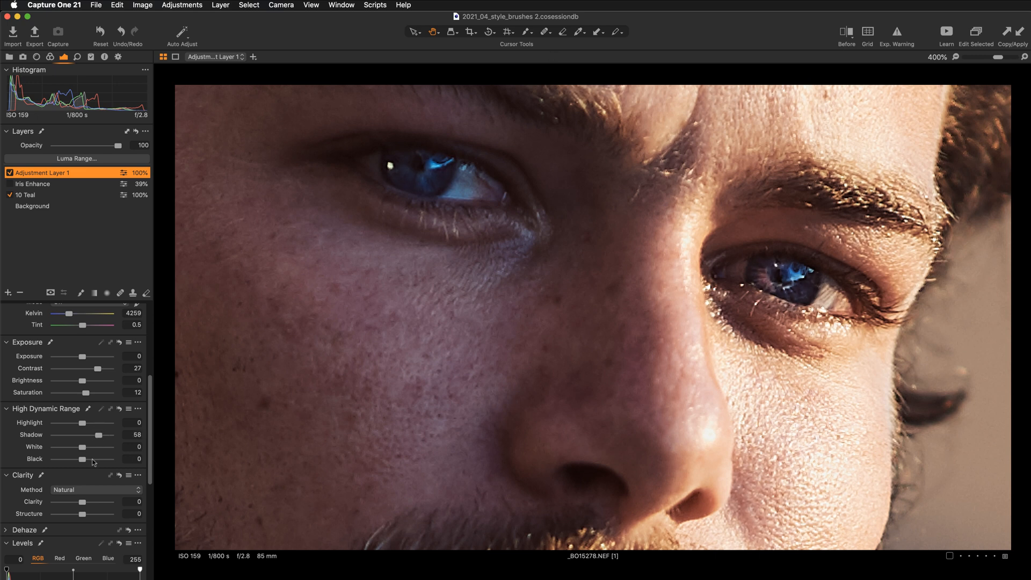
{"action": "scroll", "coordinate": [97, 427], "scroll_direction": "down", "scroll_amount": 5}
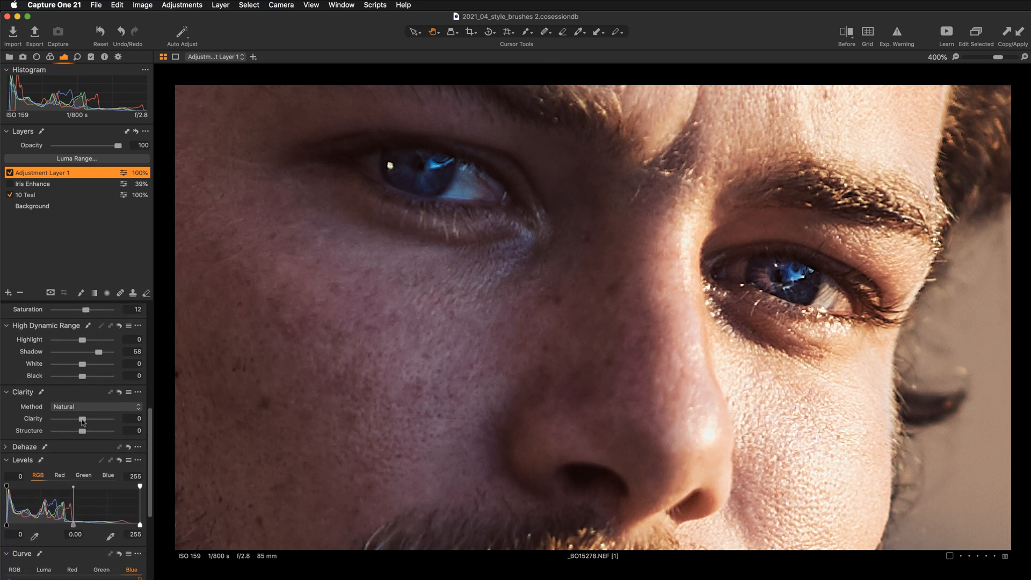
{"action": "left_click_drag", "start_coordinate": [83, 419], "coordinate": [102, 418]}
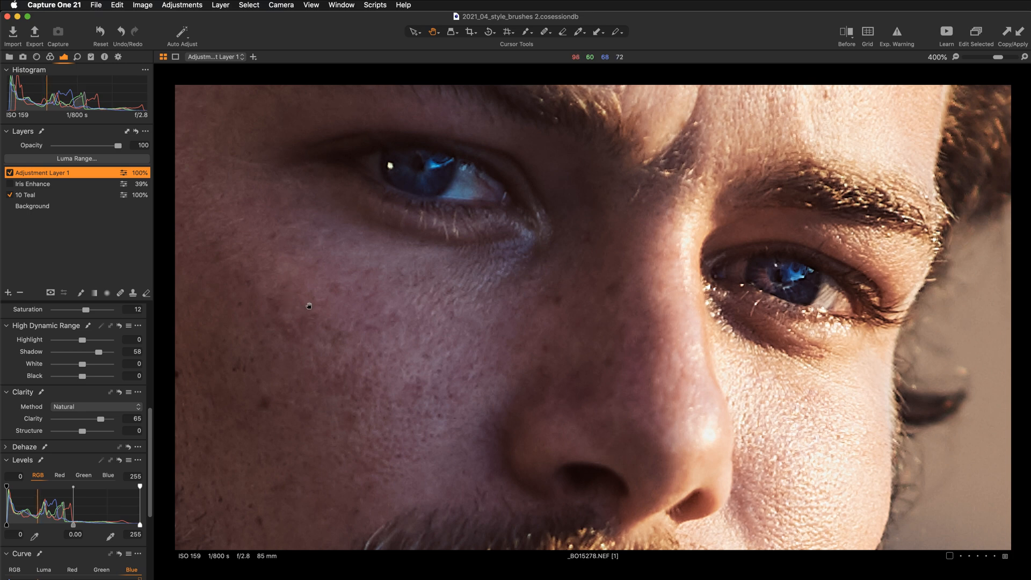
- Compare the face at 200% with the new adjustment layer off and on, and check its option for saving adjustments as a style brush
{"action": "scroll", "coordinate": [307, 306], "scroll_direction": "down", "scroll_amount": 1}
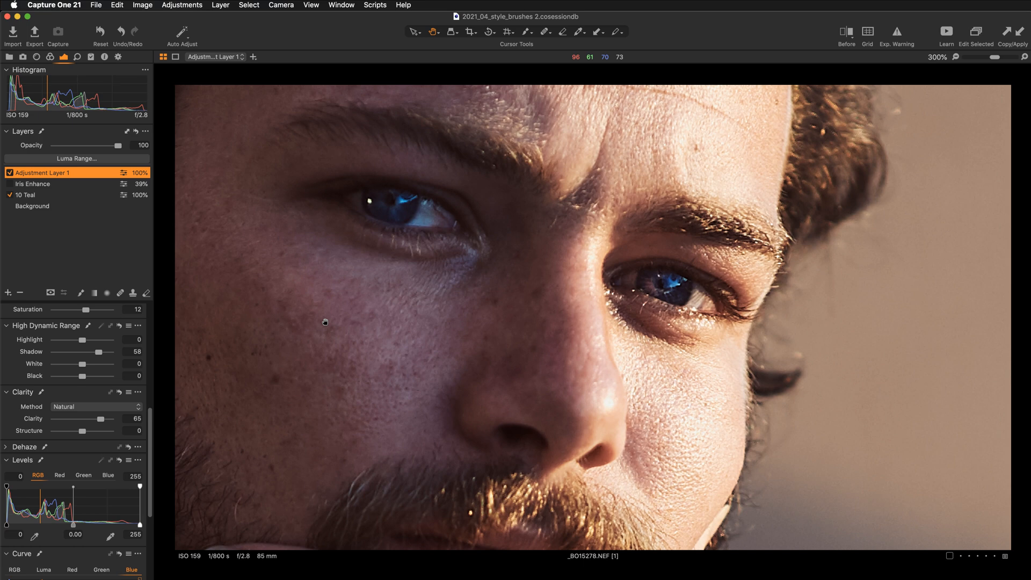
{"action": "scroll", "coordinate": [358, 326], "scroll_direction": "down", "scroll_amount": 1}
{"action": "left_click_drag", "start_coordinate": [358, 325], "coordinate": [448, 293]}
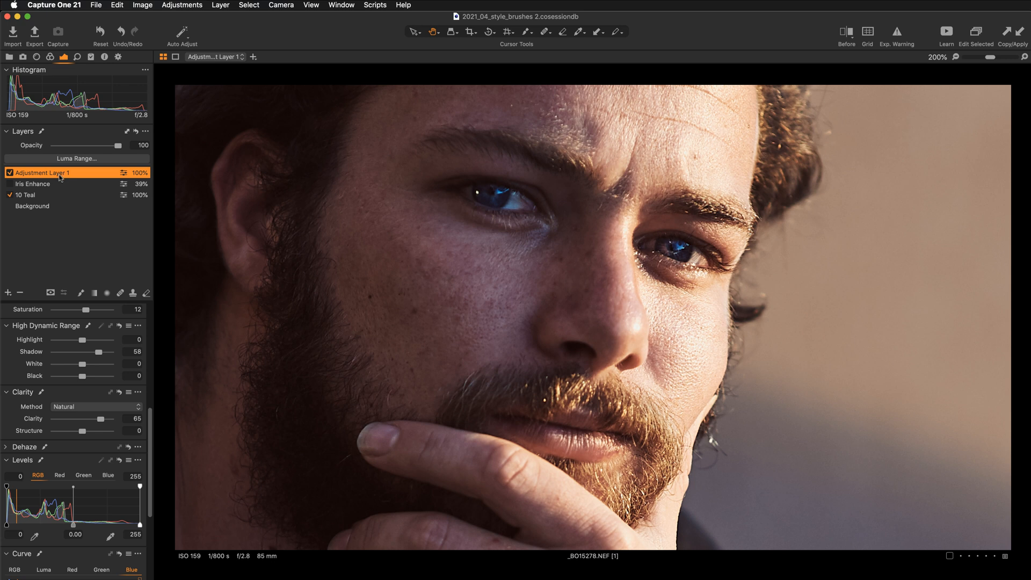
{"action": "left_click", "coordinate": [8, 173]}
{"action": "left_click", "coordinate": [8, 173]}
{"action": "right_click", "coordinate": [93, 176]}
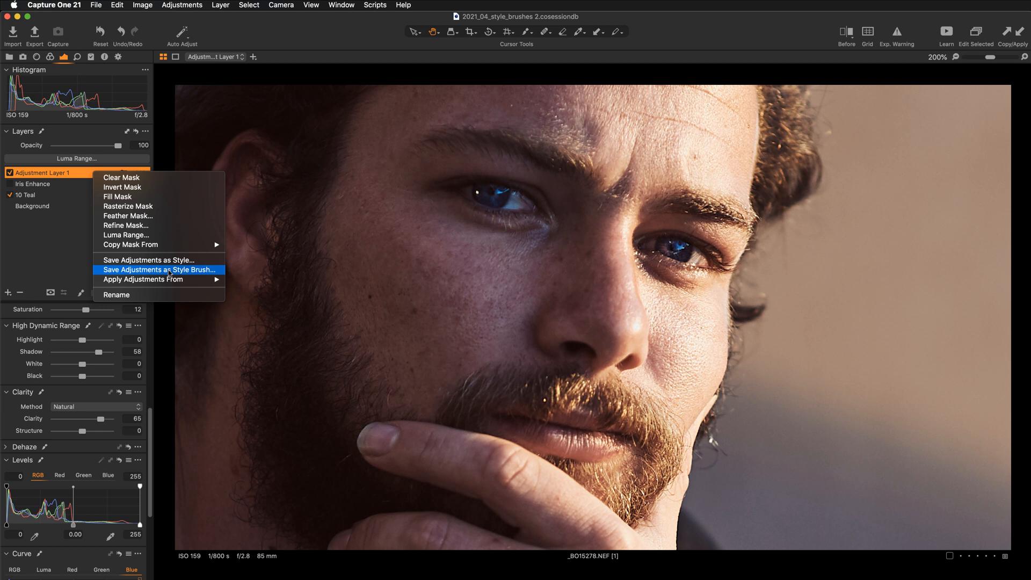
{"action": "left_click", "coordinate": [77, 175]}
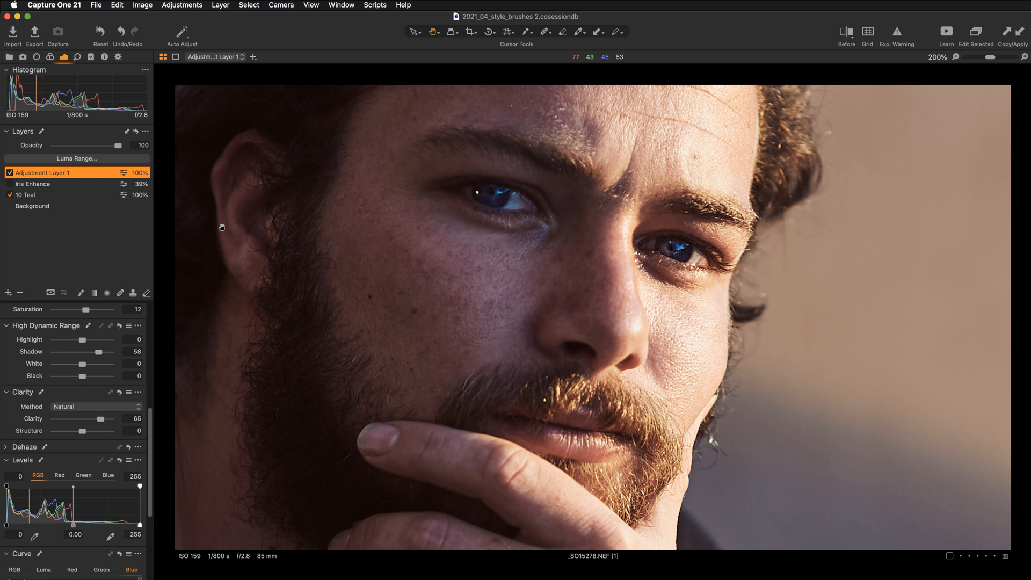
- Set the layer's mask brush to size 658 and flow 23
{"action": "key", "text": "b"}
{"action": "right_click", "coordinate": [262, 246]}
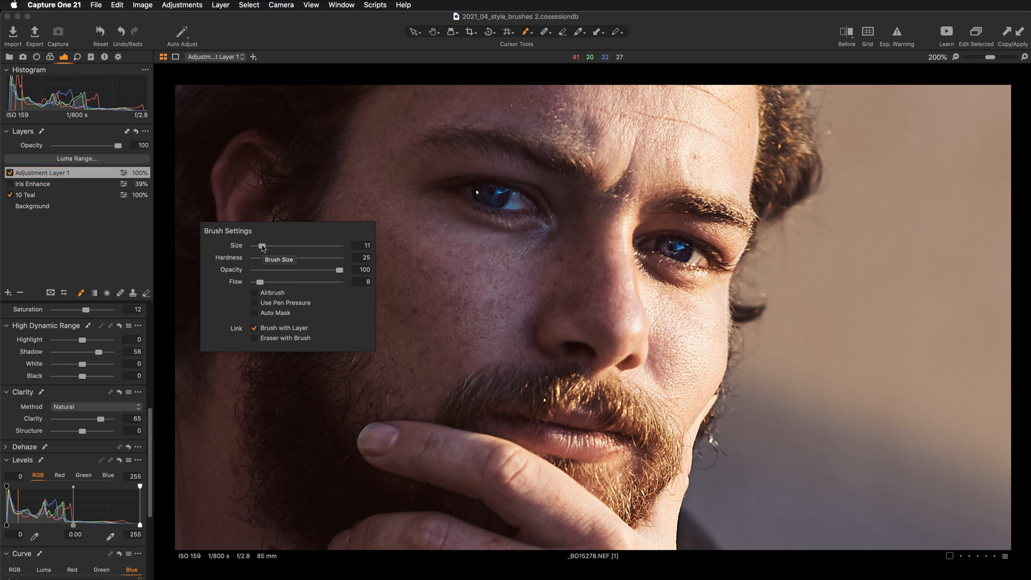
{"action": "left_click_drag", "start_coordinate": [262, 247], "coordinate": [291, 245]}
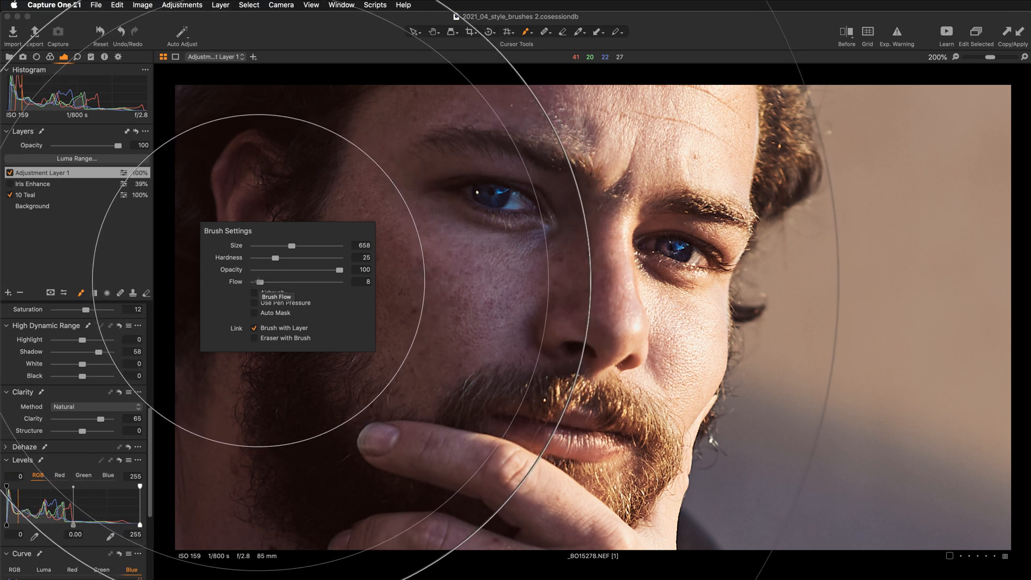
{"action": "left_click_drag", "start_coordinate": [260, 281], "coordinate": [272, 281]}
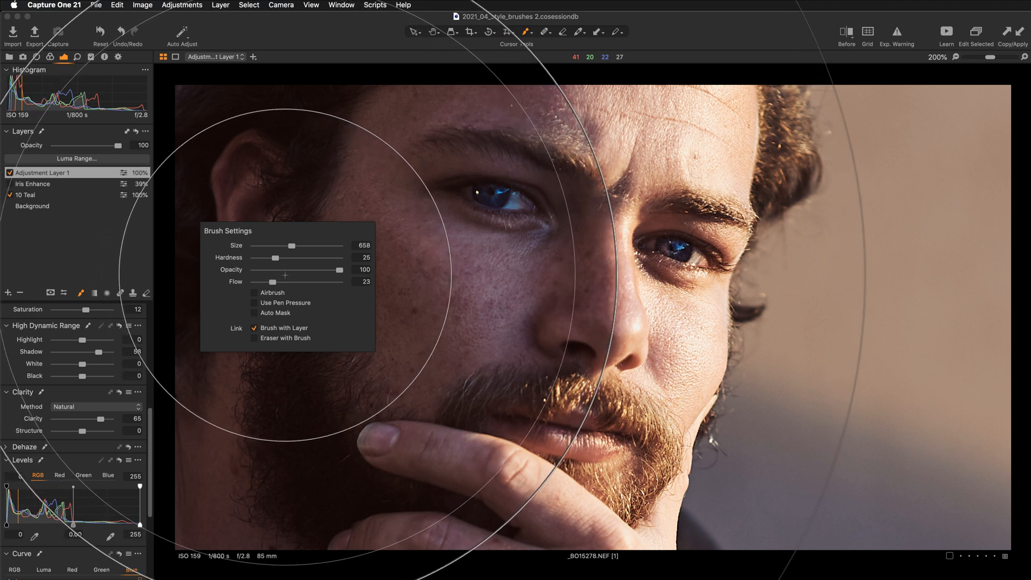
- Save Adjustment Layer 1's adjustments together with the brush and eraser settings as a style brush named test
{"action": "right_click", "coordinate": [84, 173]}
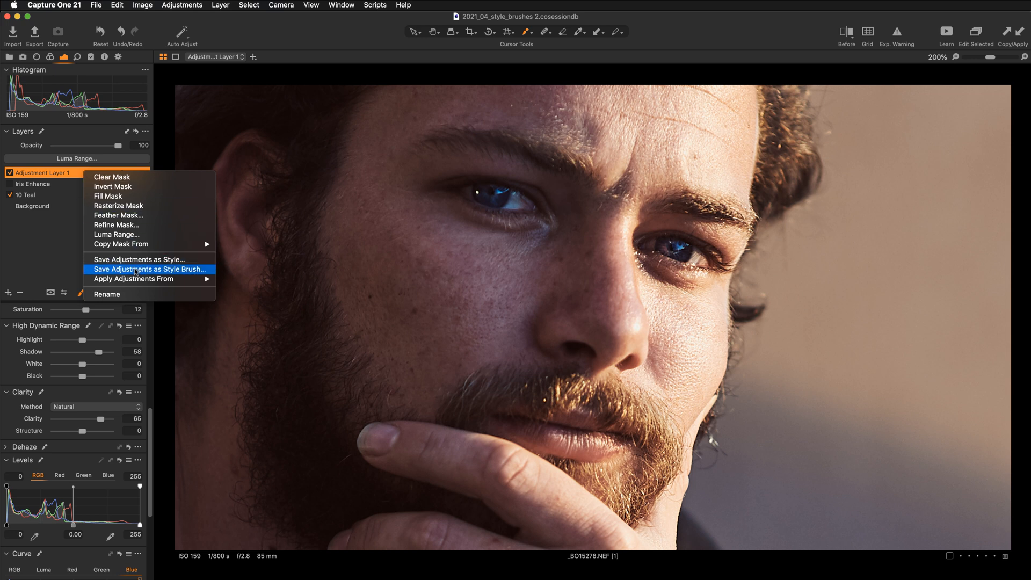
{"action": "left_click", "coordinate": [158, 270]}
{"action": "mouse_move", "coordinate": [220, 254]}
{"action": "left_mouse_down"}
{"action": "mouse_move", "coordinate": [340, 137]}
{"action": "mouse_move", "coordinate": [358, 37]}
{"action": "left_mouse_up"}
{"action": "scroll", "coordinate": [293, 219], "scroll_direction": "down", "scroll_amount": 10}
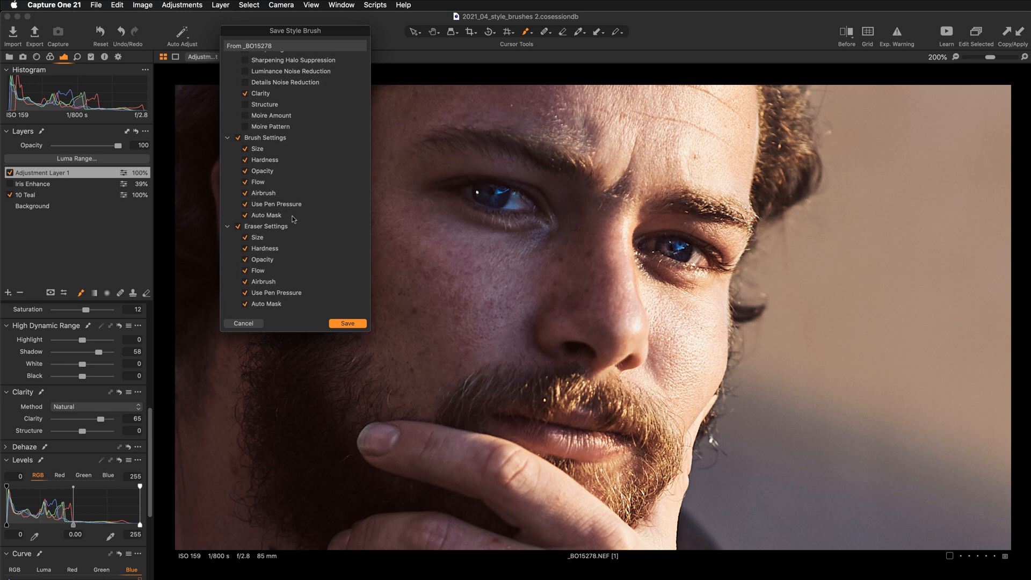
{"action": "scroll", "coordinate": [294, 219], "scroll_direction": "up", "scroll_amount": 10}
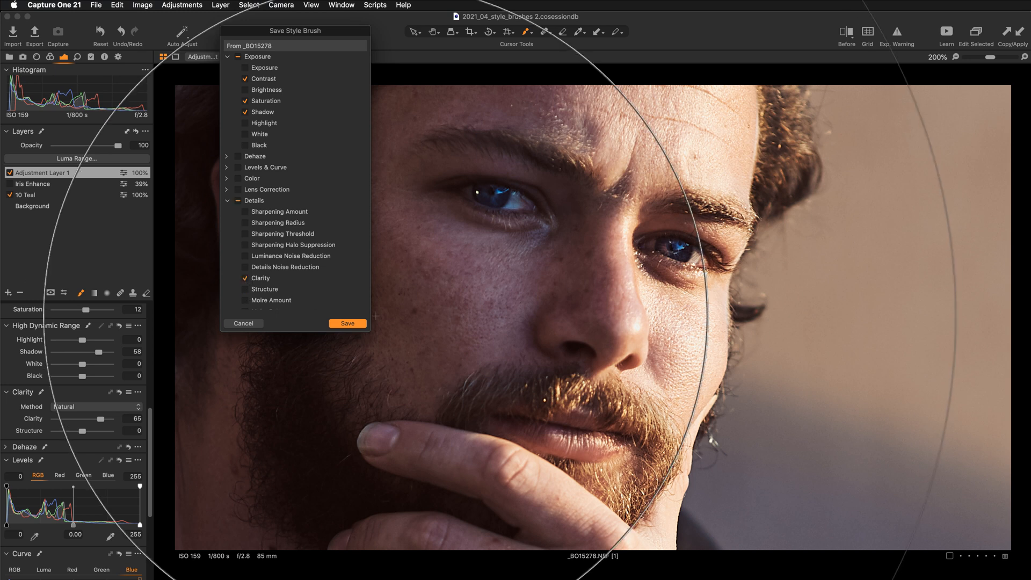
{"action": "left_click", "coordinate": [347, 323]}
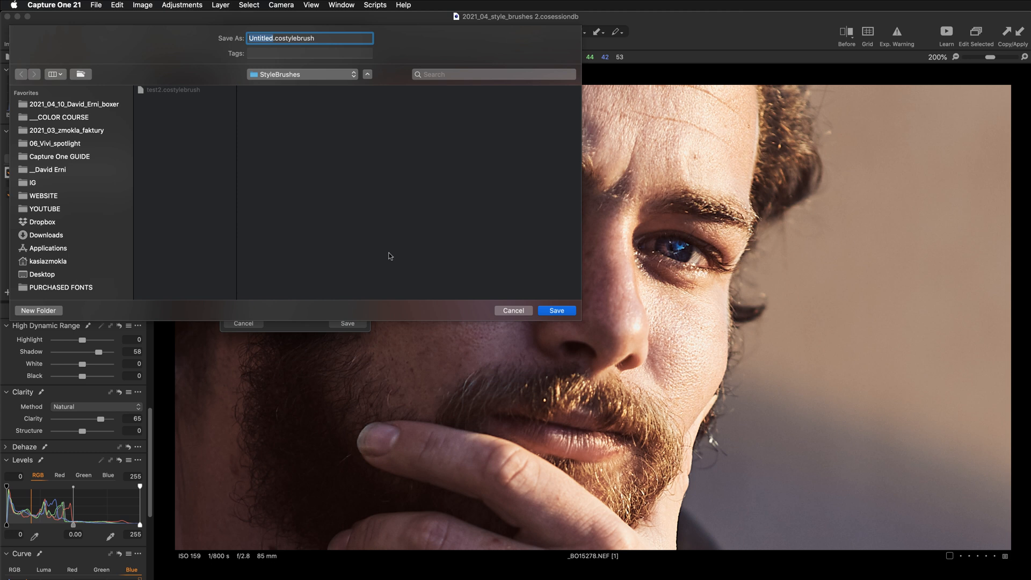
{"action": "type", "text": "test"}
{"action": "key", "text": "Return"}
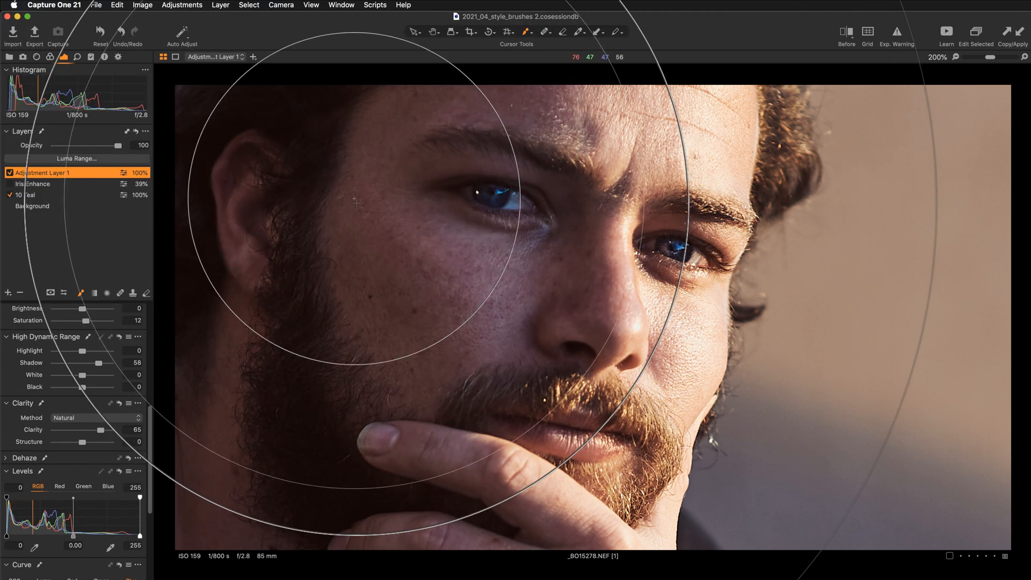
- Turn off Adjustment Layer 1 and inspect the unenhanced face up close
{"action": "key", "text": "v"}
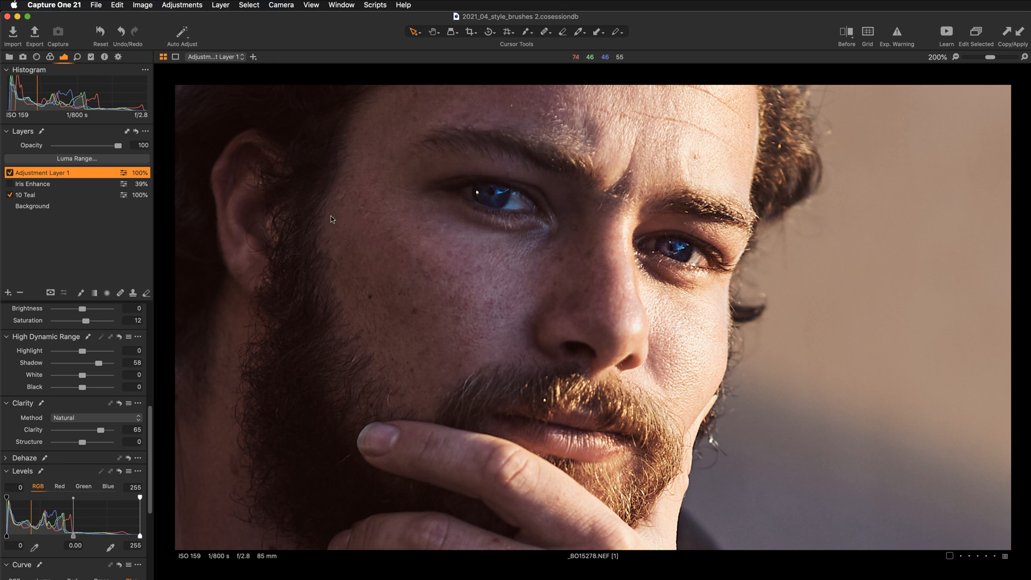
{"action": "left_click", "coordinate": [9, 173]}
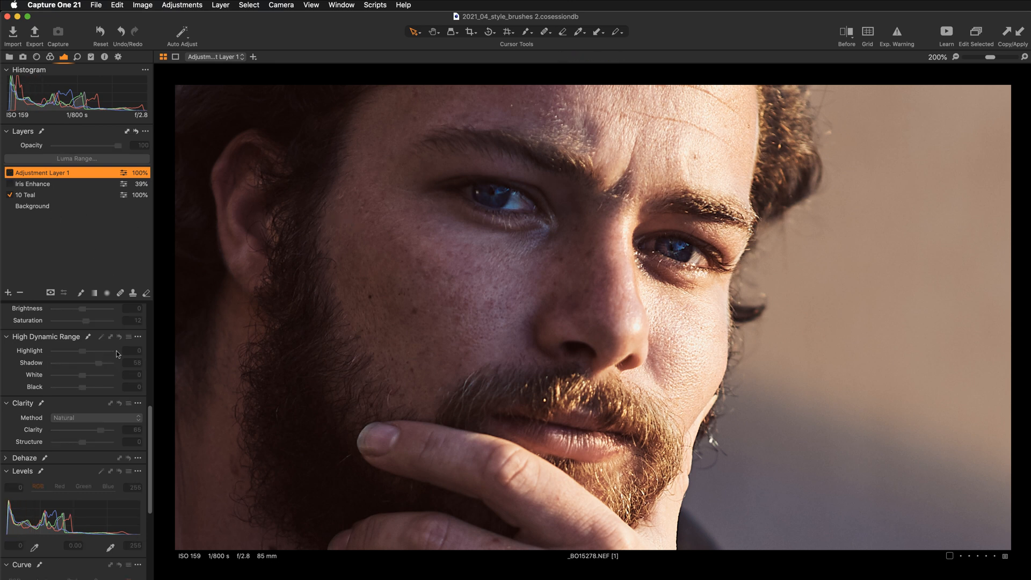
{"action": "scroll", "coordinate": [504, 354], "scroll_direction": "up", "scroll_amount": 2}
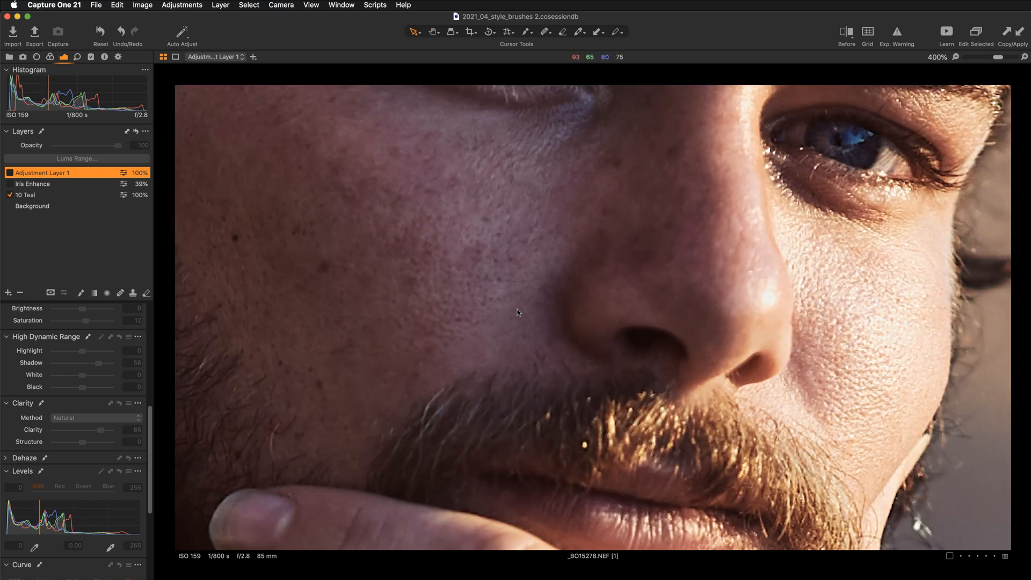
{"action": "scroll", "coordinate": [516, 300], "scroll_direction": "down", "scroll_amount": 1}
{"action": "left_click", "coordinate": [434, 32]}
{"action": "left_click_drag", "start_coordinate": [304, 231], "coordinate": [291, 330]}
- Try the custom test style brush with a large stroke across the man's face, and undo it
{"action": "scroll", "coordinate": [37, 399], "scroll_direction": "up", "scroll_amount": 10}
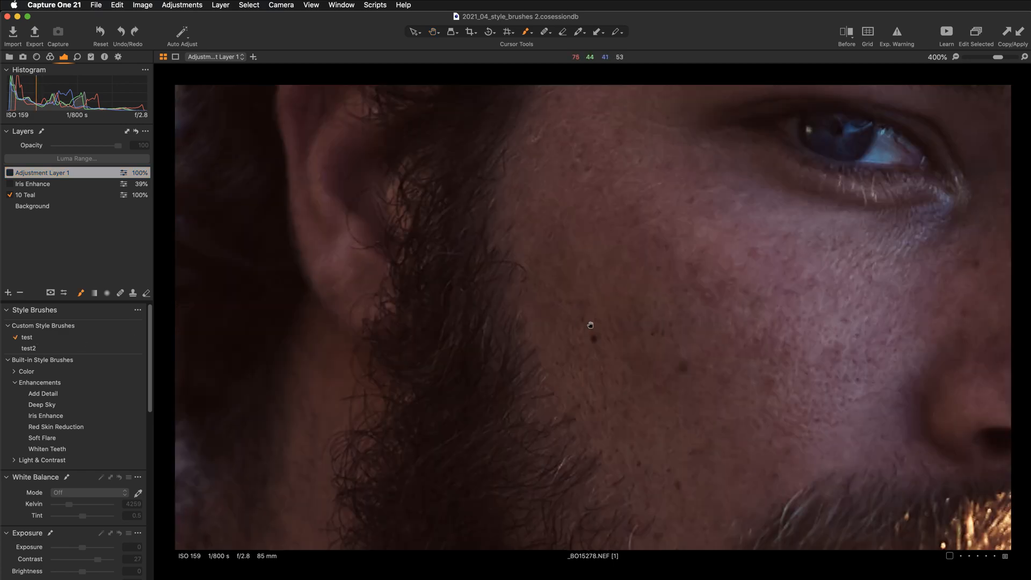
{"action": "left_click_drag", "start_coordinate": [591, 325], "coordinate": [394, 340]}
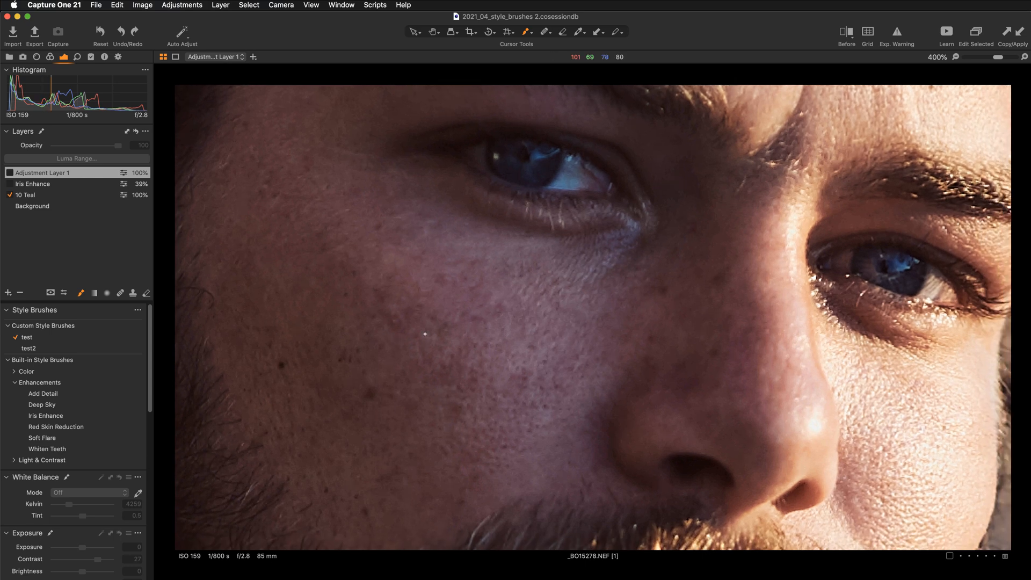
{"action": "scroll", "coordinate": [424, 333], "scroll_direction": "down", "scroll_amount": 1}
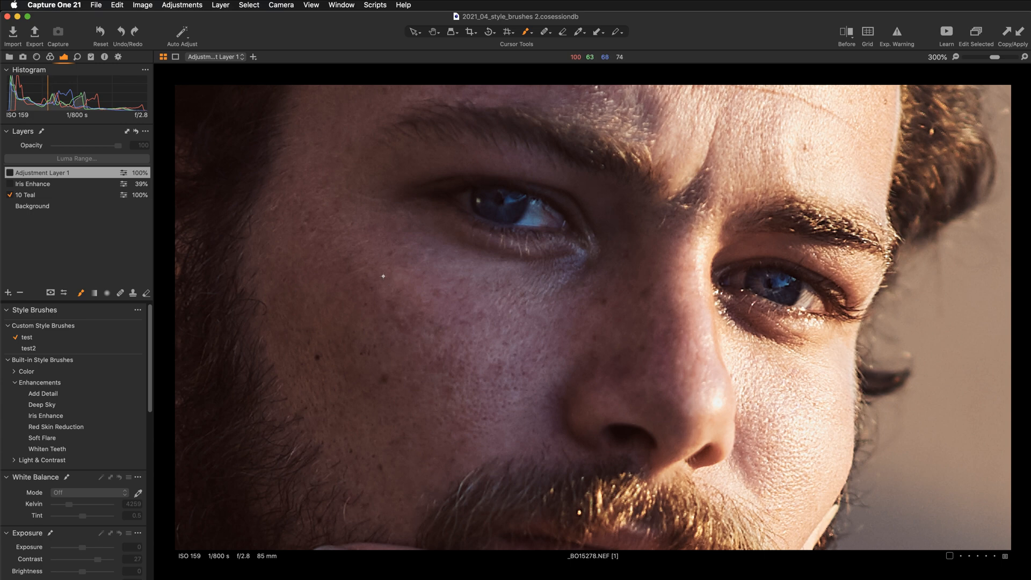
{"action": "scroll", "coordinate": [384, 279], "scroll_direction": "down", "scroll_amount": 2}
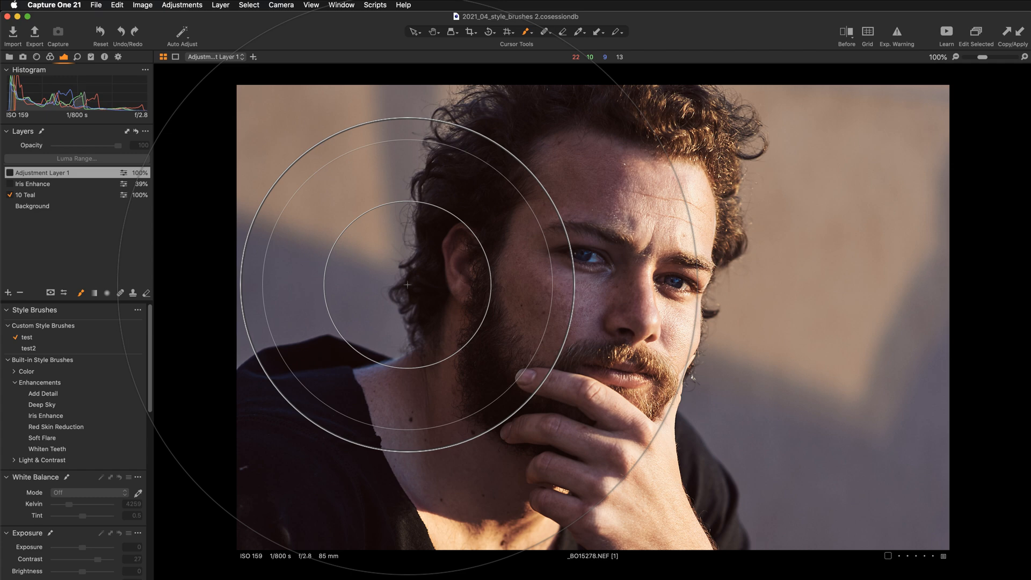
{"action": "mouse_move", "coordinate": [567, 249]}
{"action": "left_mouse_down"}
{"action": "mouse_move", "coordinate": [574, 276]}
{"action": "mouse_move", "coordinate": [577, 238]}
{"action": "mouse_move", "coordinate": [577, 261]}
{"action": "mouse_move", "coordinate": [592, 248]}
{"action": "mouse_move", "coordinate": [578, 248]}
{"action": "mouse_move", "coordinate": [626, 268]}
{"action": "mouse_move", "coordinate": [630, 327]}
{"action": "left_mouse_up"}
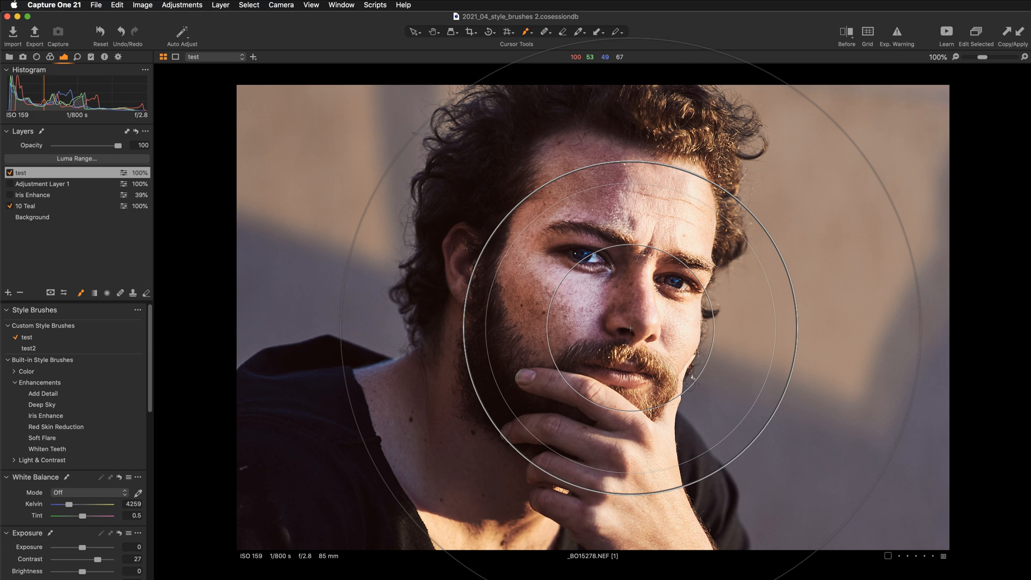
{"action": "key", "text": "super+z"}
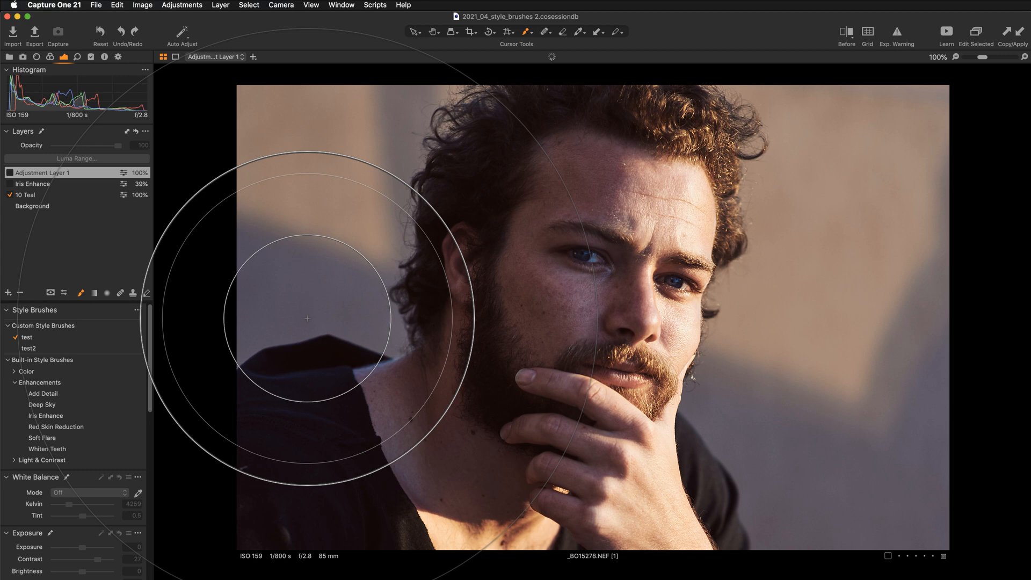
- Choose the custom test style brush and set its size to 16 and flow to 16
{"action": "scroll", "coordinate": [413, 336], "scroll_direction": "up", "scroll_amount": 3}
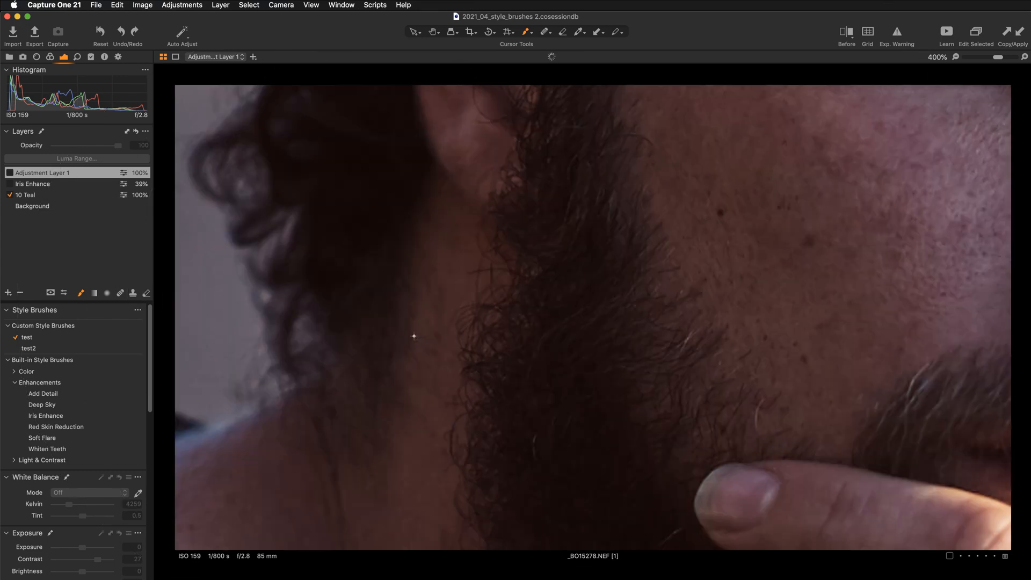
{"action": "left_click", "coordinate": [433, 32]}
{"action": "left_click_drag", "start_coordinate": [687, 182], "coordinate": [420, 268]}
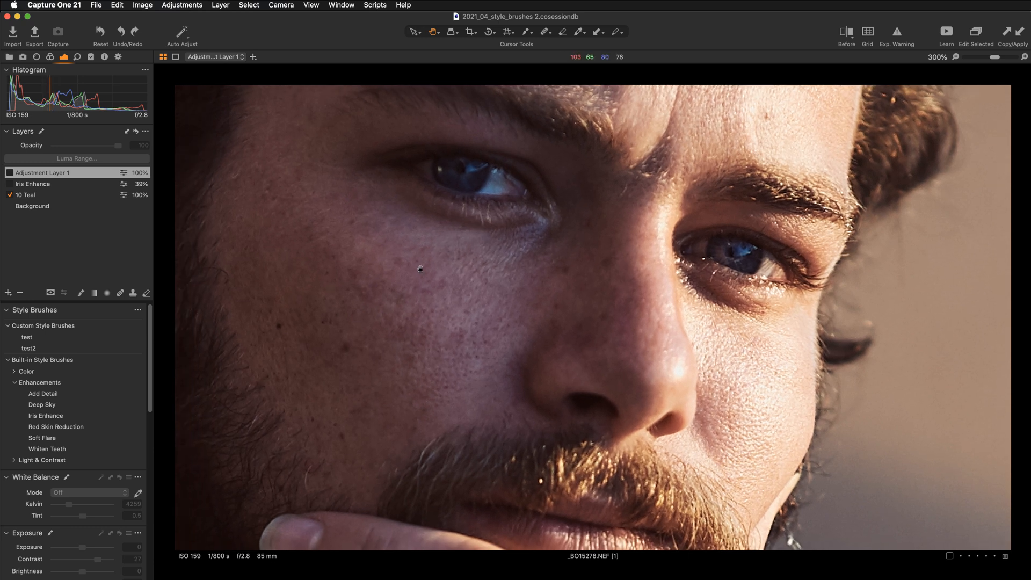
{"action": "left_click", "coordinate": [57, 340]}
{"action": "right_click", "coordinate": [387, 277]}
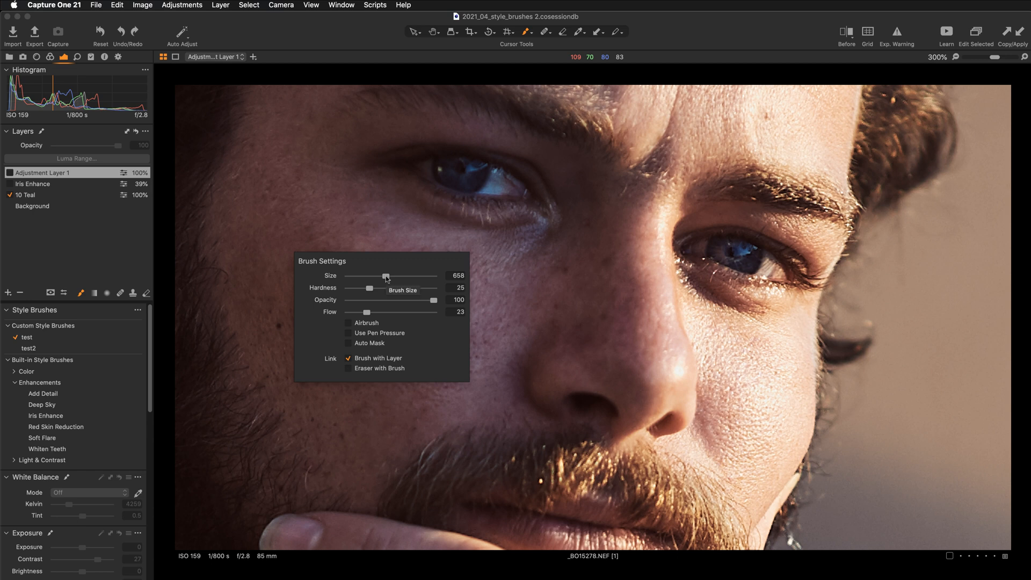
{"action": "left_click_drag", "start_coordinate": [386, 278], "coordinate": [358, 277]}
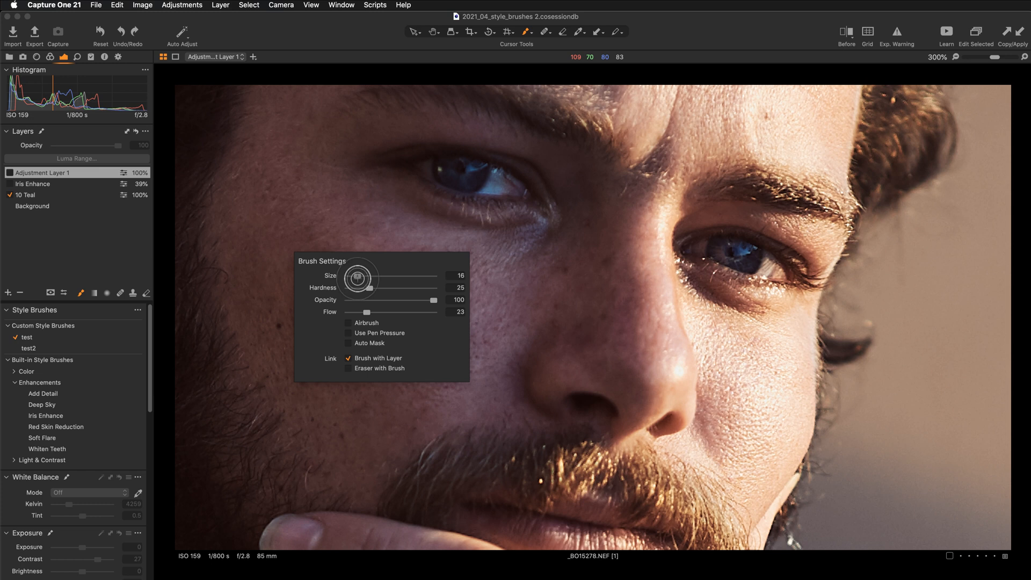
{"action": "left_click_drag", "start_coordinate": [366, 312], "coordinate": [362, 312]}
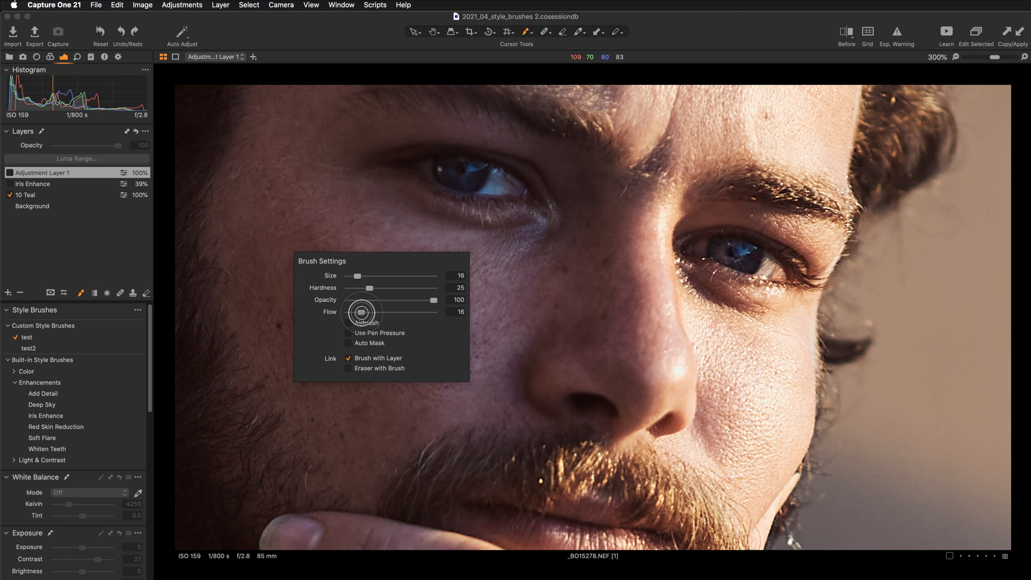
- Paint over both irises with the custom test style brush
{"action": "scroll", "coordinate": [456, 300], "scroll_direction": "up", "scroll_amount": 2}
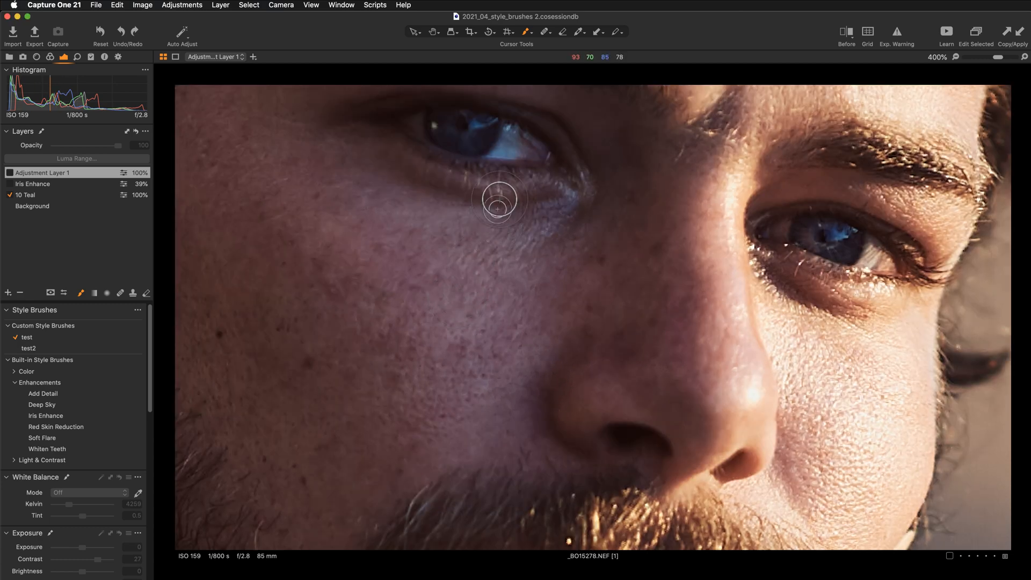
{"action": "left_click_drag", "start_coordinate": [497, 202], "coordinate": [467, 299]}
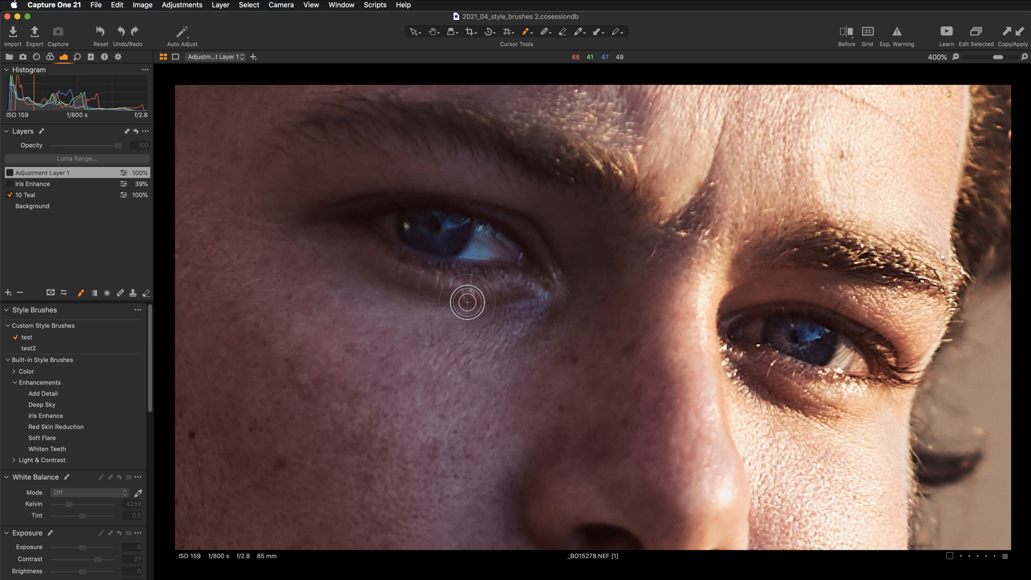
{"action": "left_click", "coordinate": [406, 224]}
{"action": "mouse_move", "coordinate": [407, 223]}
{"action": "left_mouse_down"}
{"action": "mouse_move", "coordinate": [450, 225]}
{"action": "mouse_move", "coordinate": [449, 215]}
{"action": "mouse_move", "coordinate": [464, 229]}
{"action": "mouse_move", "coordinate": [442, 247]}
{"action": "mouse_move", "coordinate": [405, 227]}
{"action": "mouse_move", "coordinate": [414, 215]}
{"action": "mouse_move", "coordinate": [440, 215]}
{"action": "mouse_move", "coordinate": [403, 217]}
{"action": "mouse_move", "coordinate": [412, 238]}
{"action": "mouse_move", "coordinate": [441, 245]}
{"action": "mouse_move", "coordinate": [454, 224]}
{"action": "mouse_move", "coordinate": [459, 238]}
{"action": "mouse_move", "coordinate": [404, 223]}
{"action": "left_mouse_up"}
{"action": "mouse_move", "coordinate": [782, 329]}
{"action": "left_mouse_down"}
{"action": "mouse_move", "coordinate": [807, 327]}
{"action": "mouse_move", "coordinate": [776, 334]}
{"action": "mouse_move", "coordinate": [800, 350]}
{"action": "mouse_move", "coordinate": [814, 329]}
{"action": "mouse_move", "coordinate": [805, 350]}
{"action": "mouse_move", "coordinate": [828, 344]}
{"action": "mouse_move", "coordinate": [776, 323]}
{"action": "mouse_move", "coordinate": [767, 342]}
{"action": "mouse_move", "coordinate": [819, 351]}
{"action": "mouse_move", "coordinate": [815, 329]}
{"action": "mouse_move", "coordinate": [823, 354]}
{"action": "mouse_move", "coordinate": [775, 342]}
{"action": "mouse_move", "coordinate": [777, 325]}
{"action": "mouse_move", "coordinate": [811, 328]}
{"action": "mouse_move", "coordinate": [832, 339]}
{"action": "mouse_move", "coordinate": [817, 357]}
{"action": "left_mouse_up"}
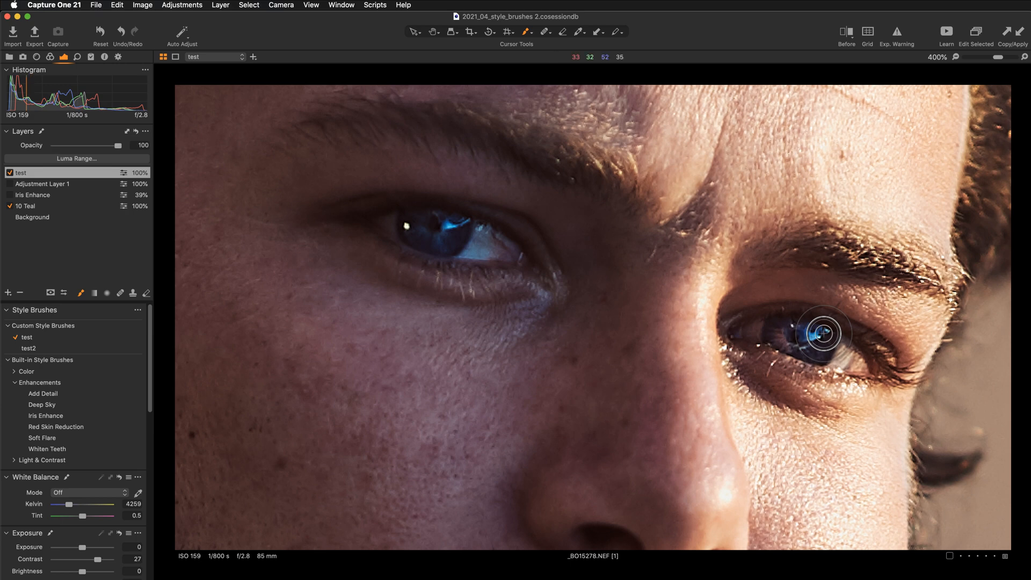
- Examine the brushed eyes from 400% down to 100%, and select the 10 Teal layer
{"action": "left_click", "coordinate": [433, 32]}
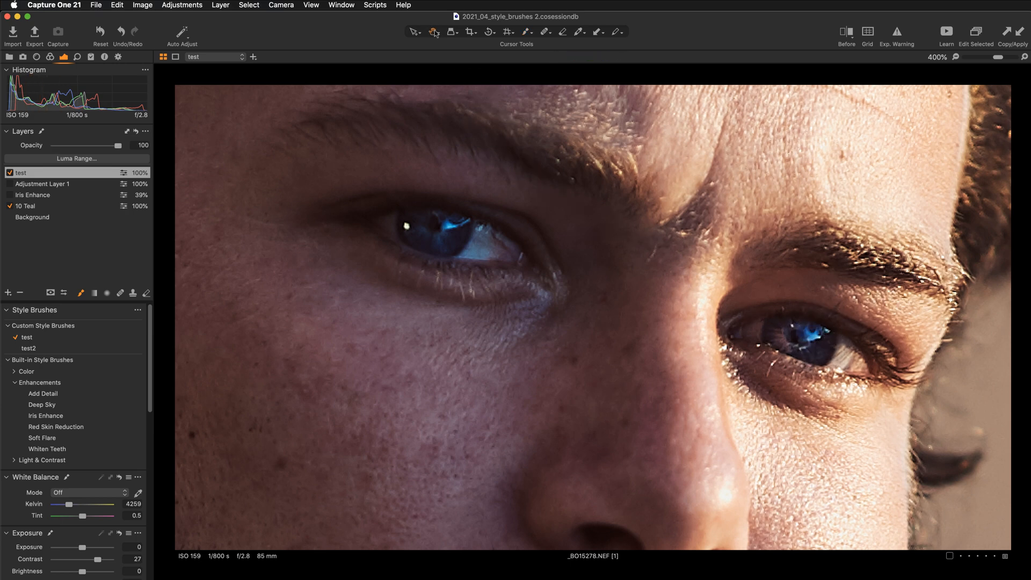
{"action": "left_click_drag", "start_coordinate": [672, 368], "coordinate": [609, 285]}
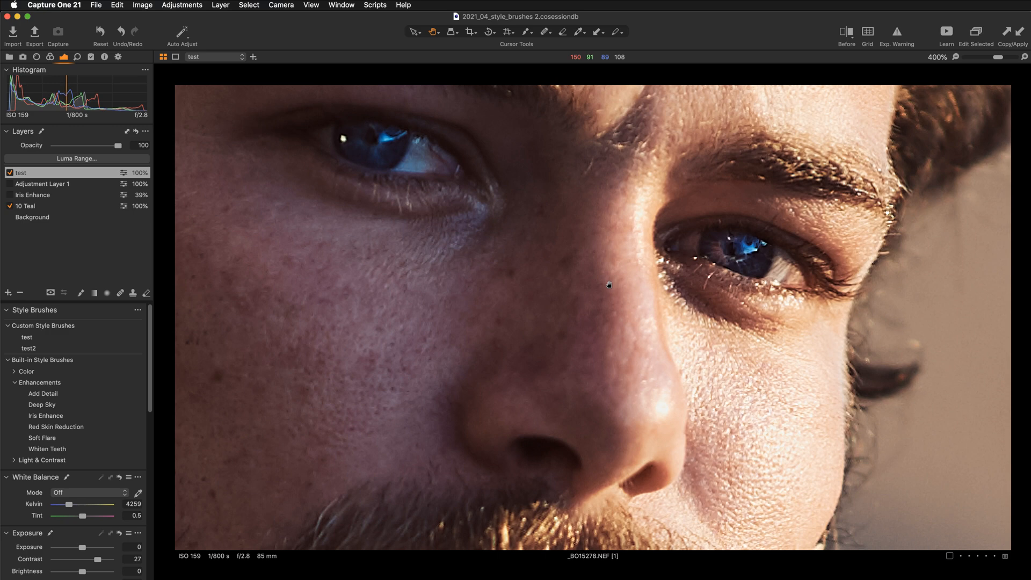
{"action": "scroll", "coordinate": [609, 285], "scroll_direction": "down", "scroll_amount": 1}
{"action": "scroll", "coordinate": [599, 305], "scroll_direction": "down", "scroll_amount": 1}
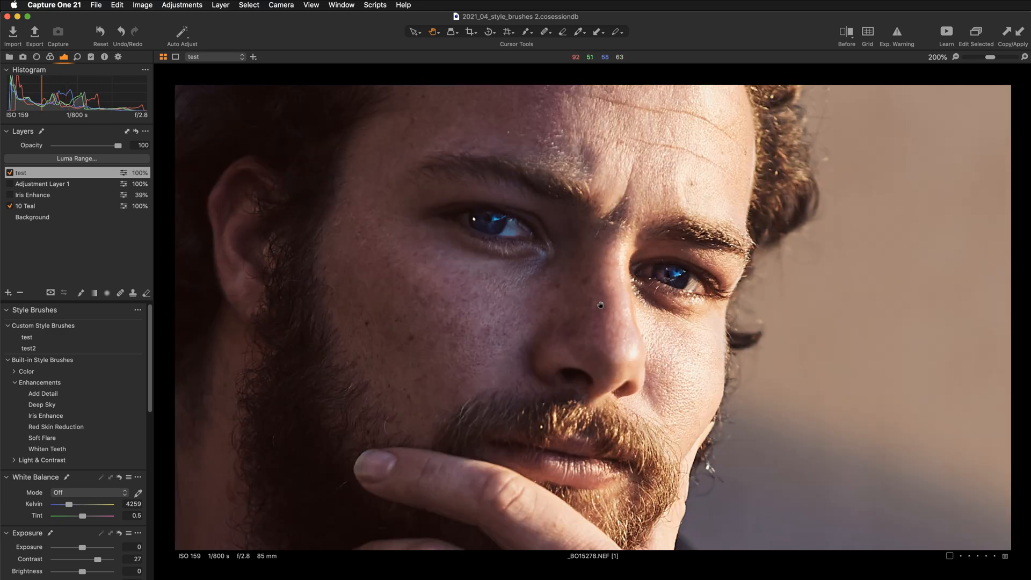
{"action": "left_click_drag", "start_coordinate": [597, 370], "coordinate": [599, 332]}
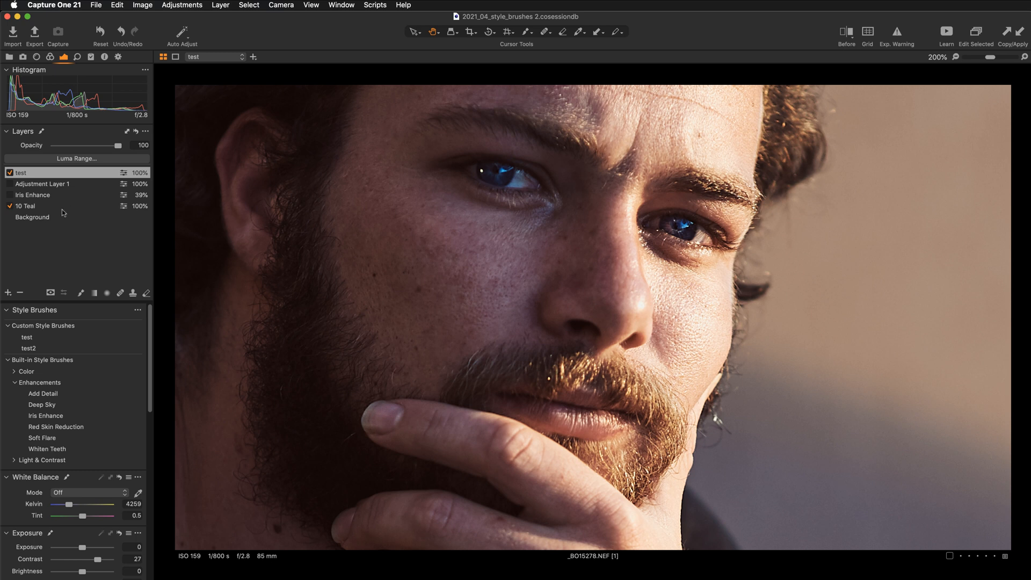
{"action": "left_click", "coordinate": [47, 209]}
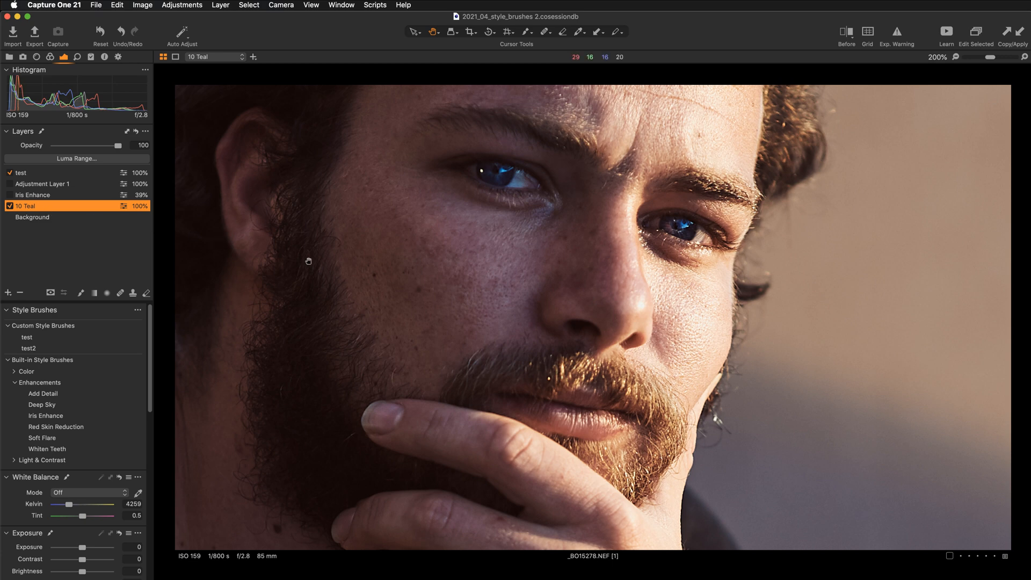
{"action": "scroll", "coordinate": [338, 266], "scroll_direction": "down", "scroll_amount": 2}
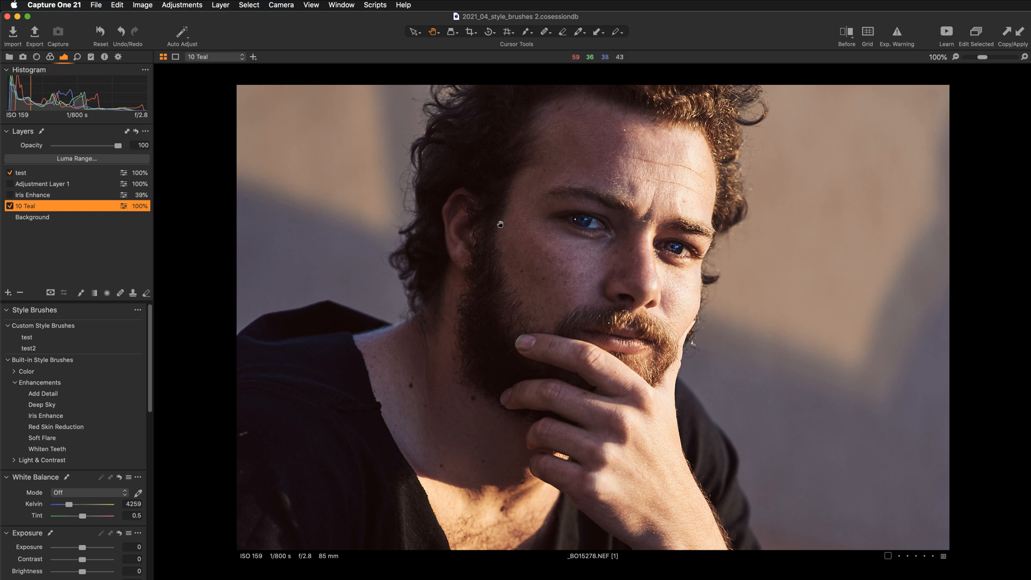
{"action": "left_click_drag", "start_coordinate": [509, 247], "coordinate": [437, 191]}
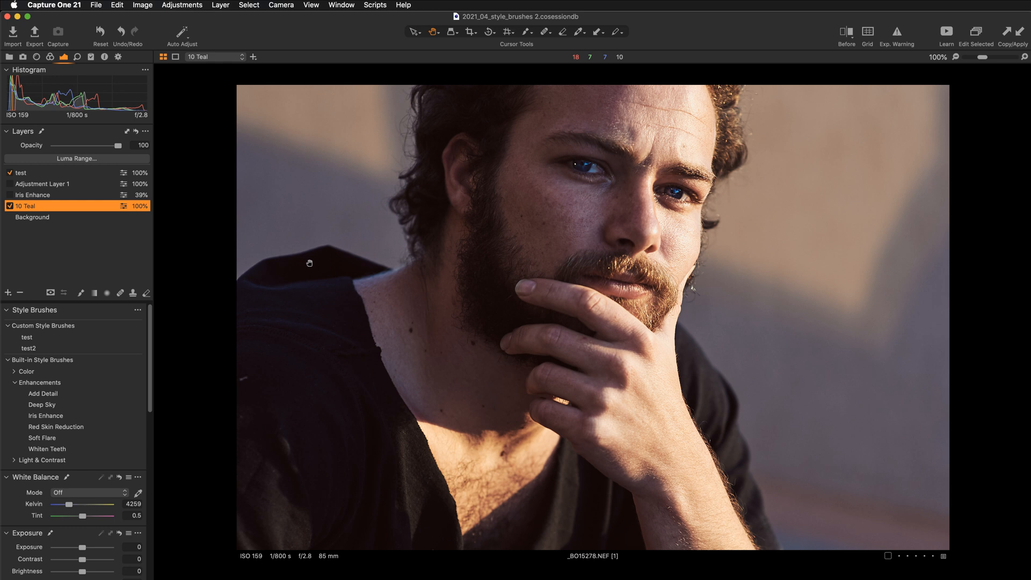
- Lower the test layer's opacity to 41, then turn the layer off and delete it
{"action": "left_click", "coordinate": [61, 175]}
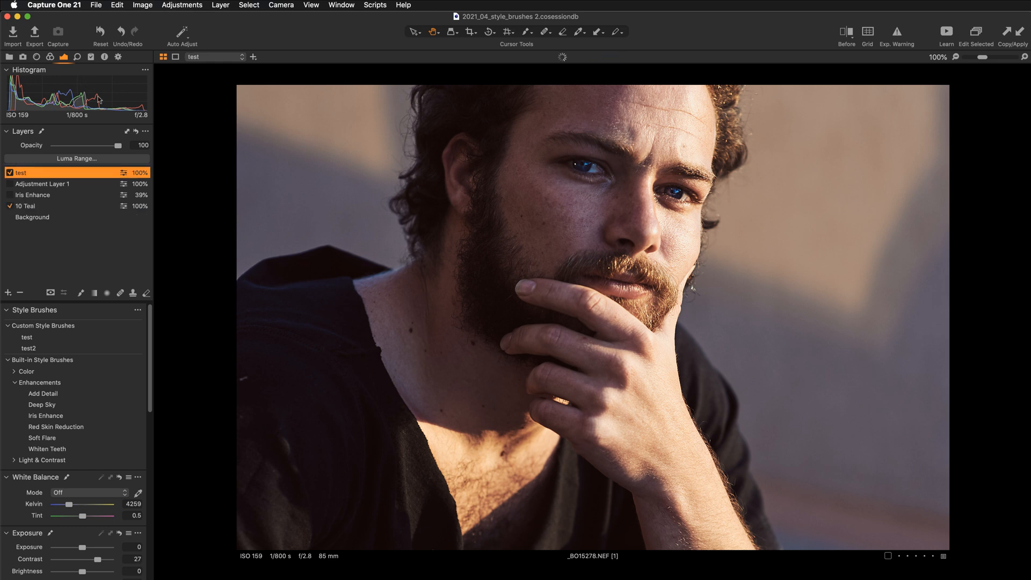
{"action": "left_click_drag", "start_coordinate": [119, 146], "coordinate": [82, 149]}
{"action": "left_click", "coordinate": [10, 173]}
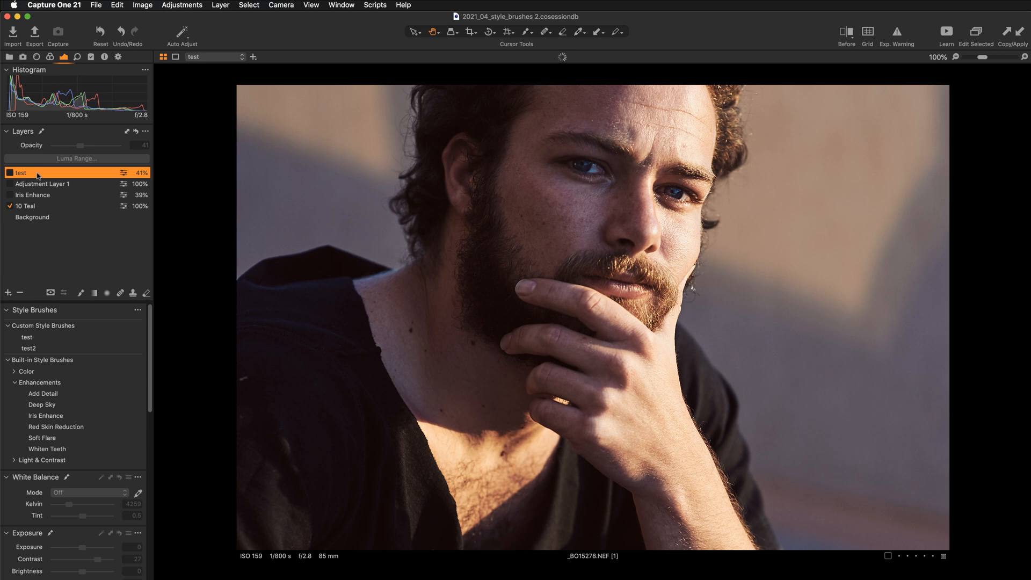
{"action": "left_click", "coordinate": [21, 294]}
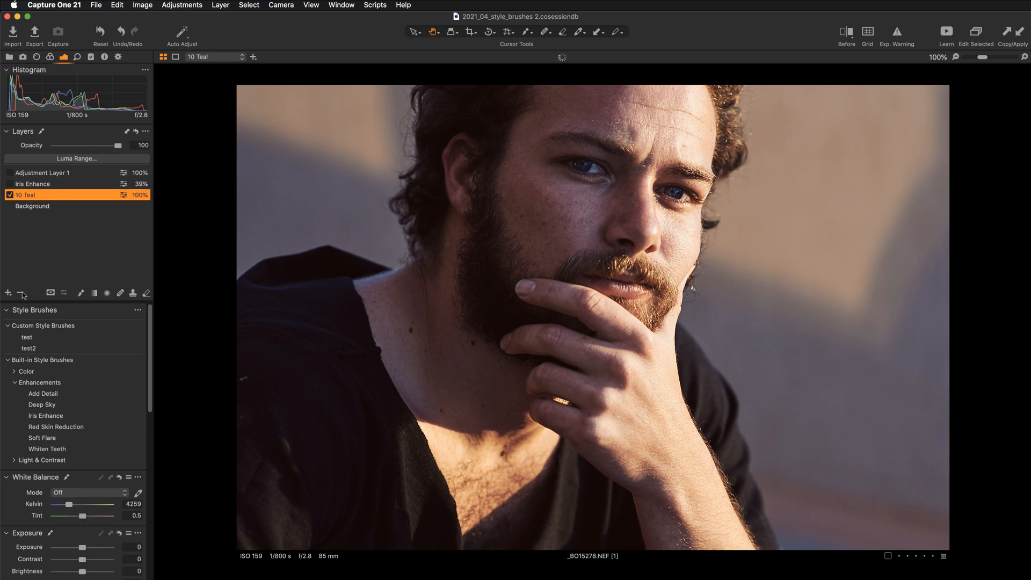
- Delete Adjustment Layer 1, and turn on and select the Iris Enhance layer
{"action": "left_click", "coordinate": [63, 175]}
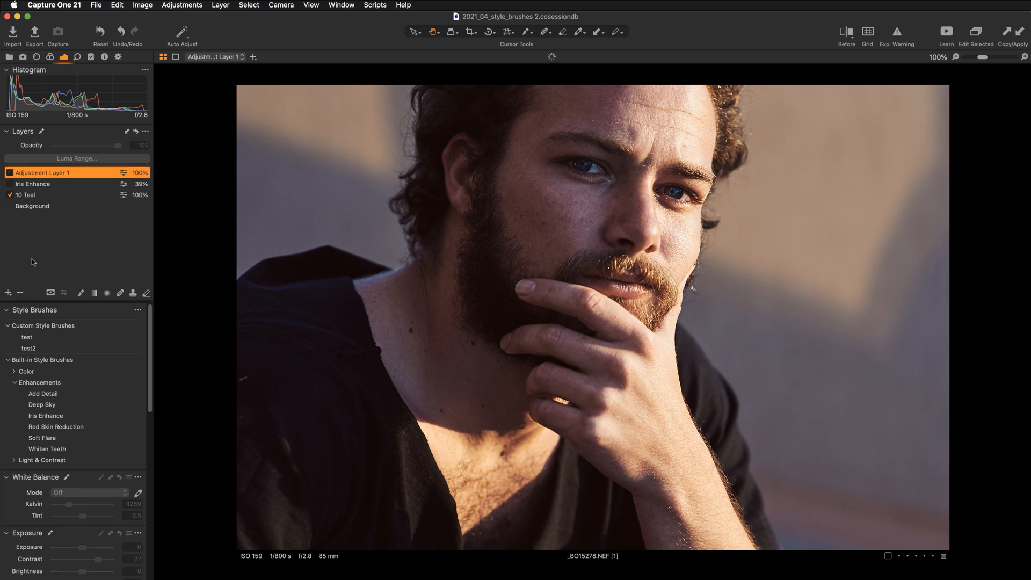
{"action": "left_click", "coordinate": [22, 293]}
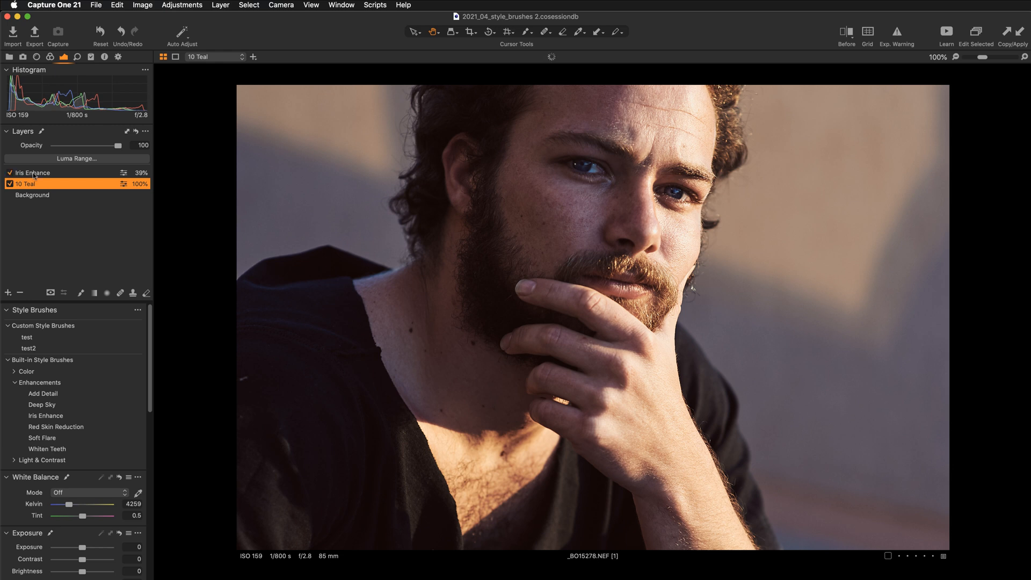
{"action": "left_click", "coordinate": [34, 173]}
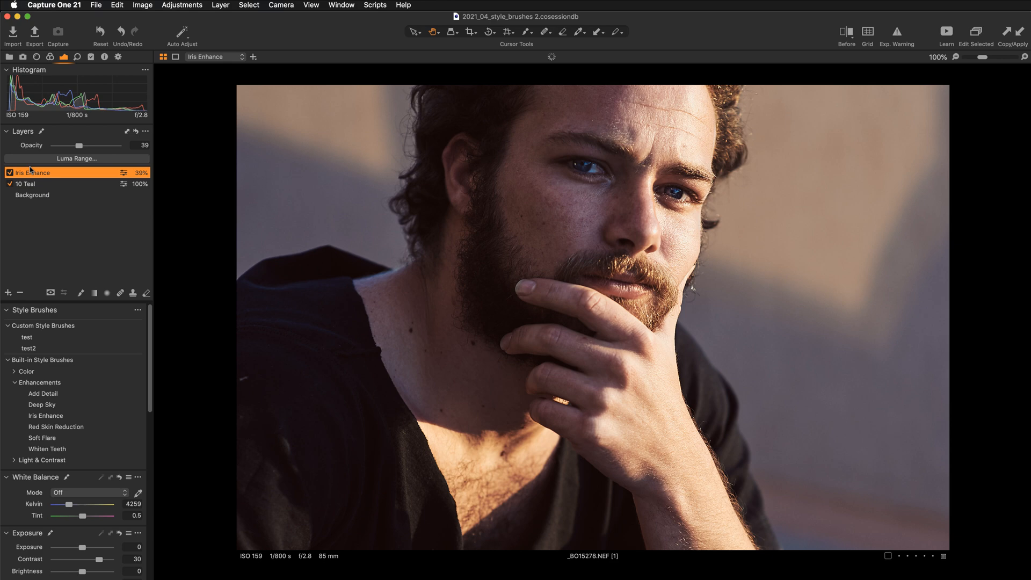
- Examine the enhanced eyes at 200% and 300%, and look through the built-in Light & Contrast style brushes
{"action": "left_click_drag", "start_coordinate": [510, 234], "coordinate": [457, 302]}
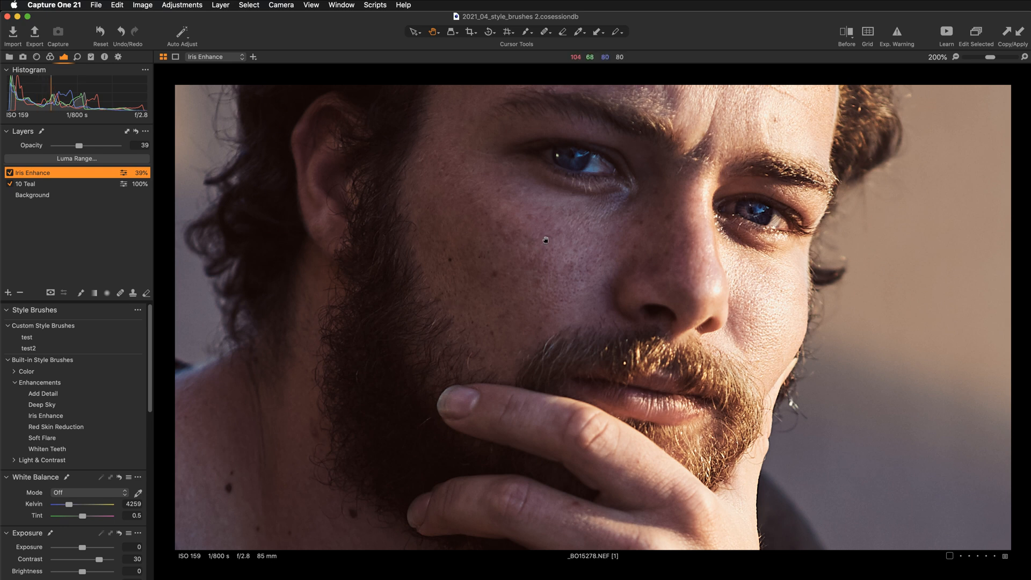
{"action": "left_click_drag", "start_coordinate": [545, 240], "coordinate": [478, 369]}
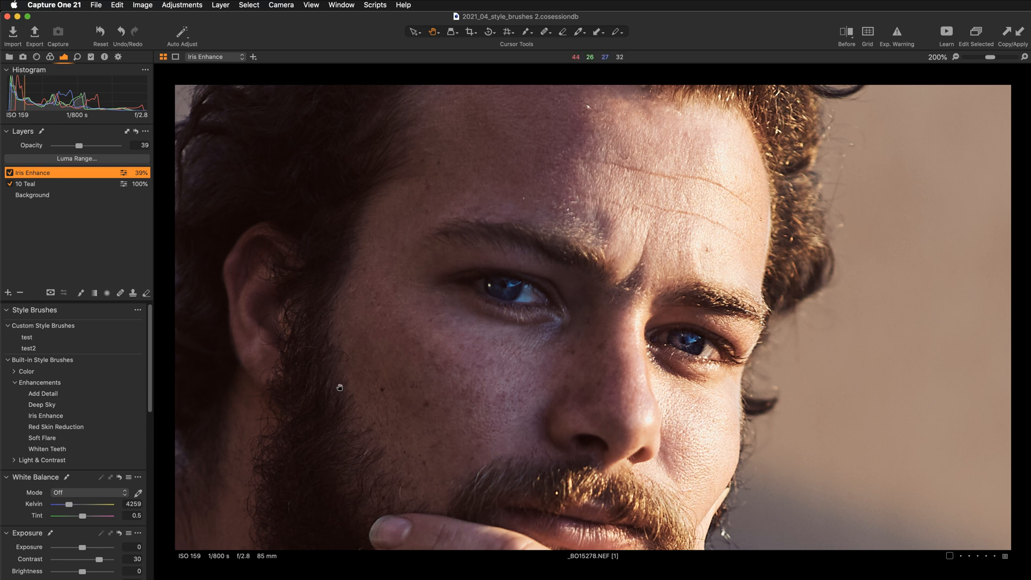
{"action": "left_click_drag", "start_coordinate": [309, 331], "coordinate": [446, 195]}
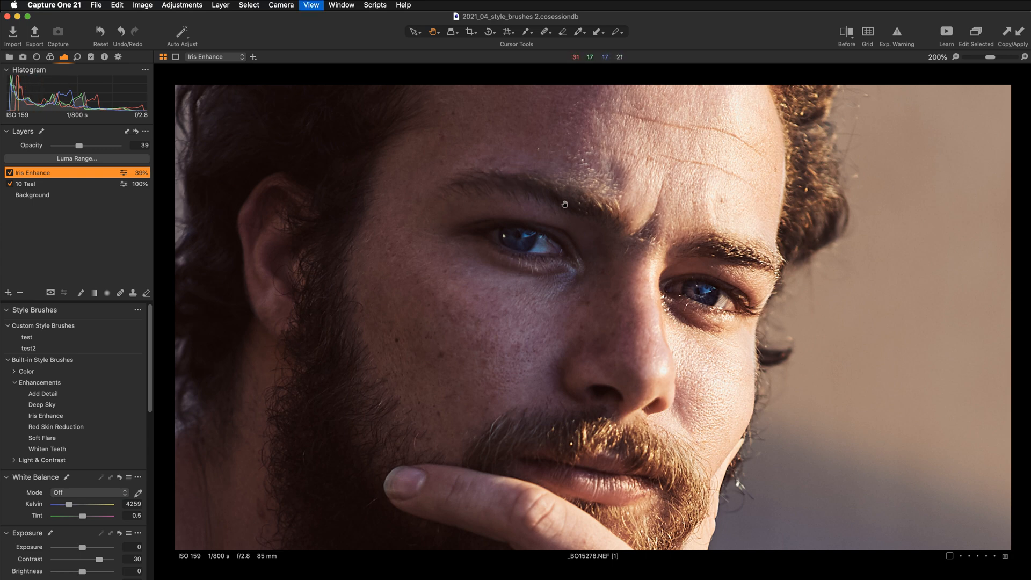
{"action": "key", "text": "super+plus"}
{"action": "left_click_drag", "start_coordinate": [423, 257], "coordinate": [419, 295]}
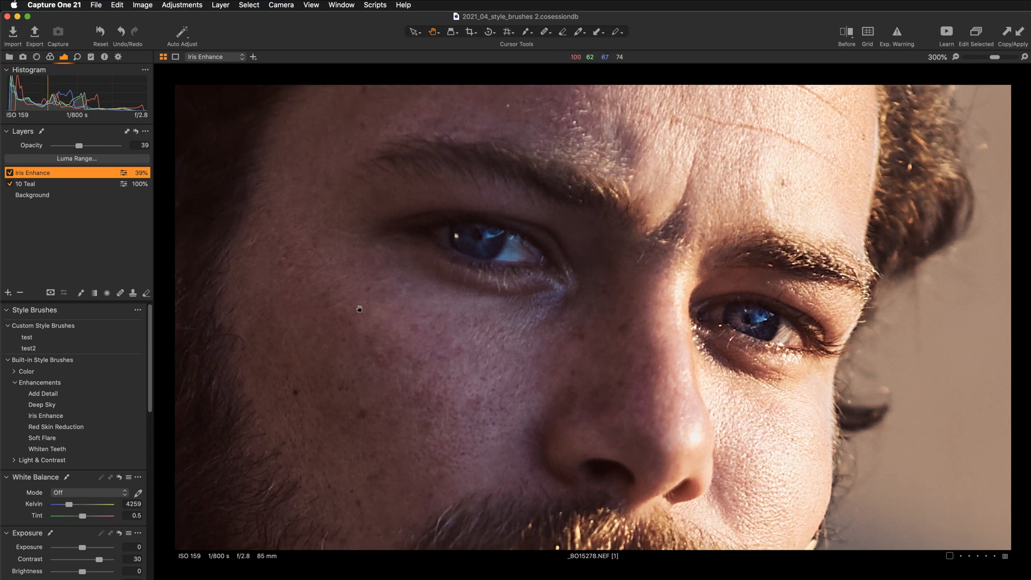
{"action": "scroll", "coordinate": [80, 376], "scroll_direction": "down", "scroll_amount": 3}
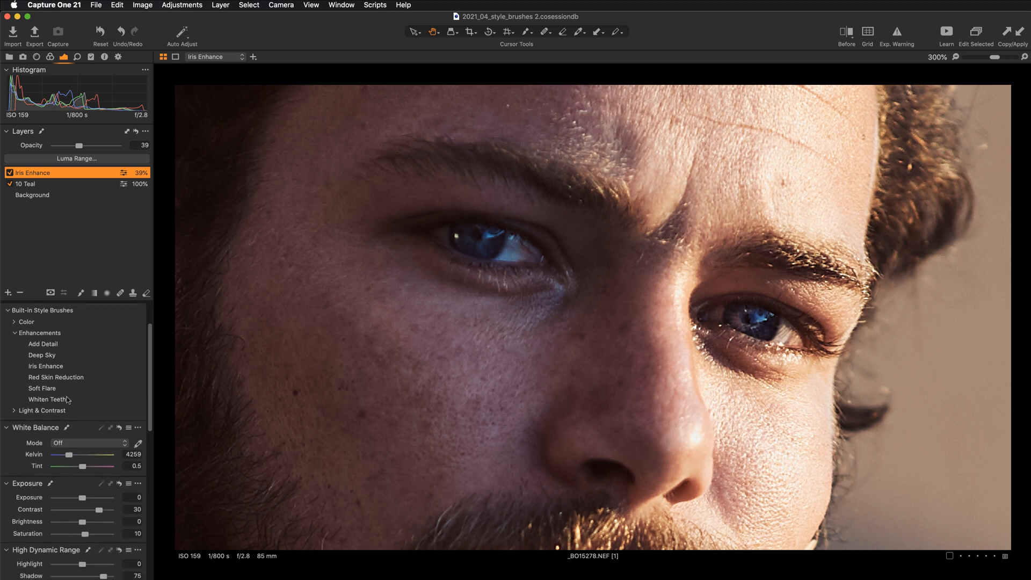
{"action": "left_click", "coordinate": [66, 409]}
{"action": "scroll", "coordinate": [82, 460], "scroll_direction": "down", "scroll_amount": 2}
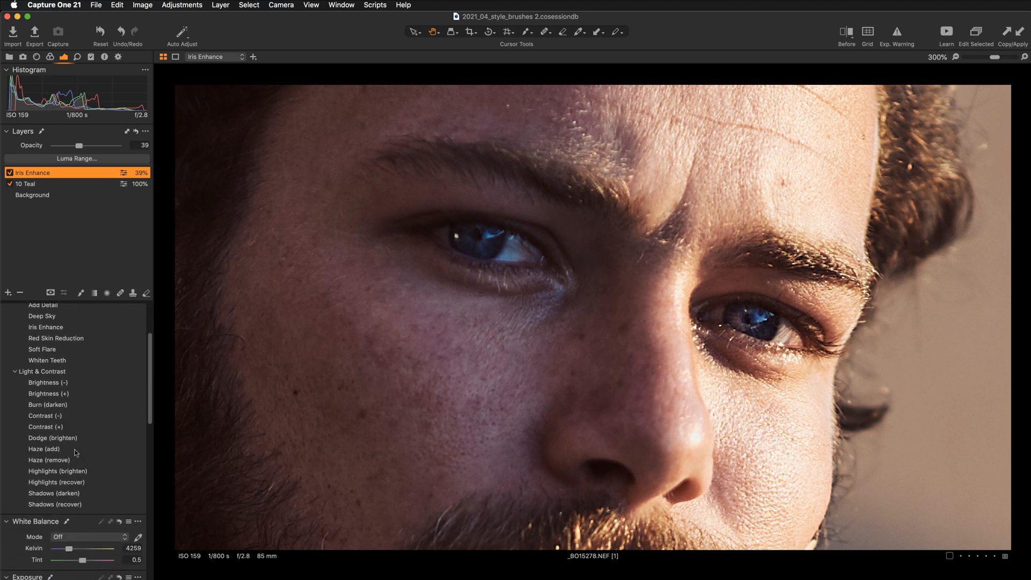
{"action": "scroll", "coordinate": [104, 445], "scroll_direction": "up", "scroll_amount": 5}
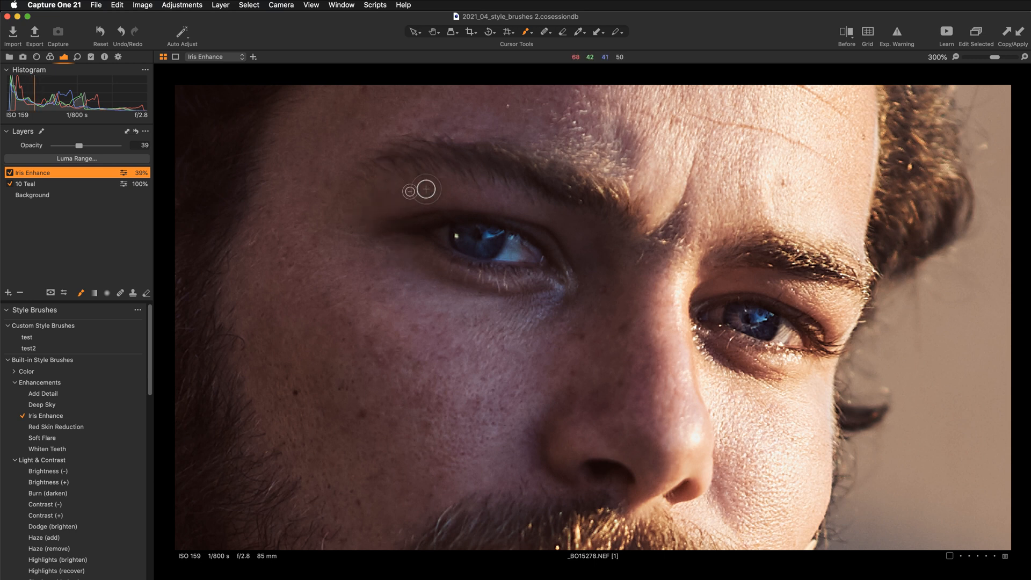
- Enlarge the Iris Enhance brush, set its flow to 2, and brush repeatedly over the shadowed upper eyelid below the eyebrow
{"action": "right_click", "coordinate": [290, 291]}
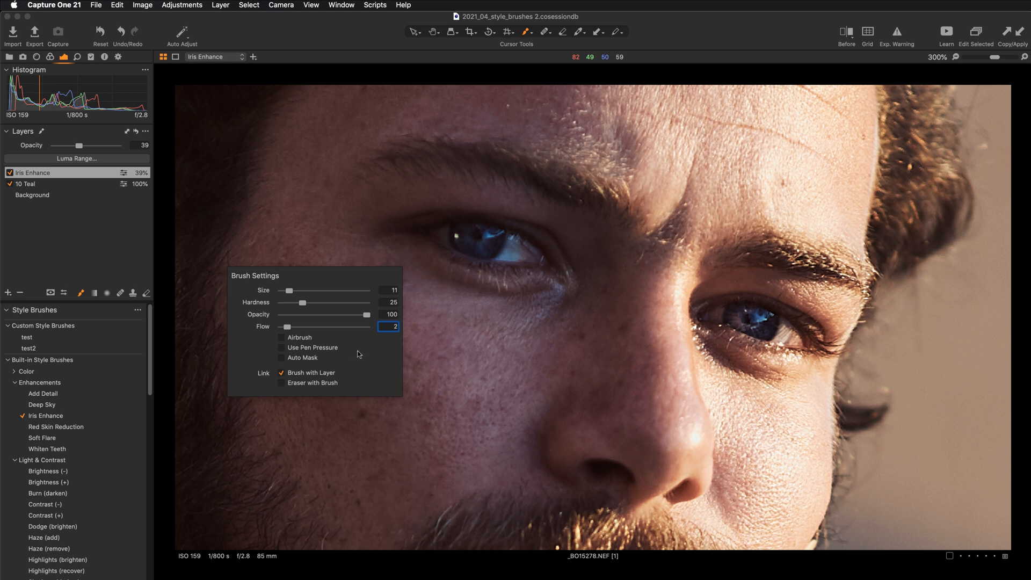
{"action": "left_click_drag", "start_coordinate": [291, 289], "coordinate": [295, 290]}
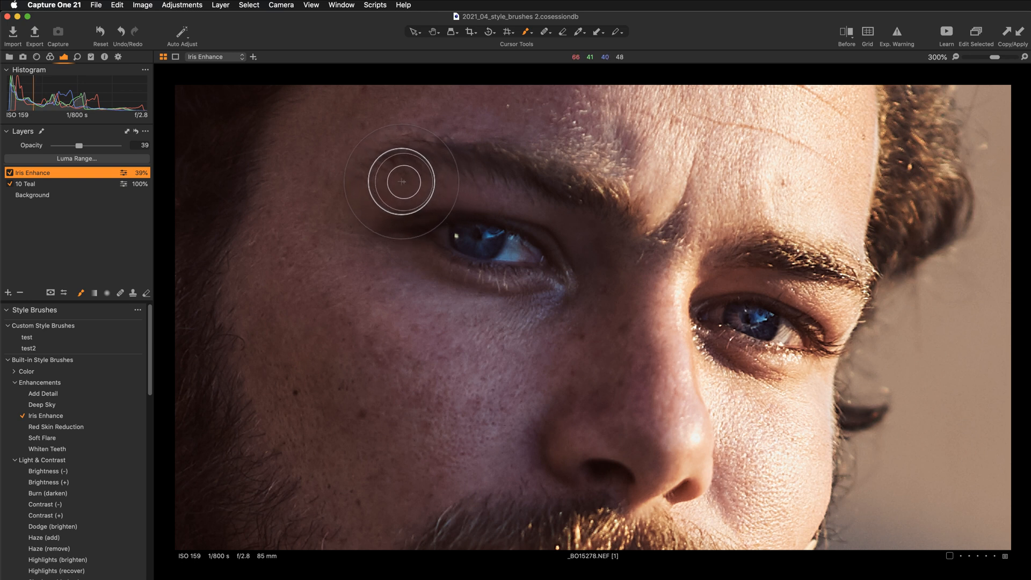
{"action": "left_click_drag", "start_coordinate": [419, 174], "coordinate": [628, 227]}
{"action": "mouse_move", "coordinate": [414, 183]}
{"action": "left_mouse_down"}
{"action": "mouse_move", "coordinate": [451, 179]}
{"action": "mouse_move", "coordinate": [624, 235]}
{"action": "left_mouse_up"}
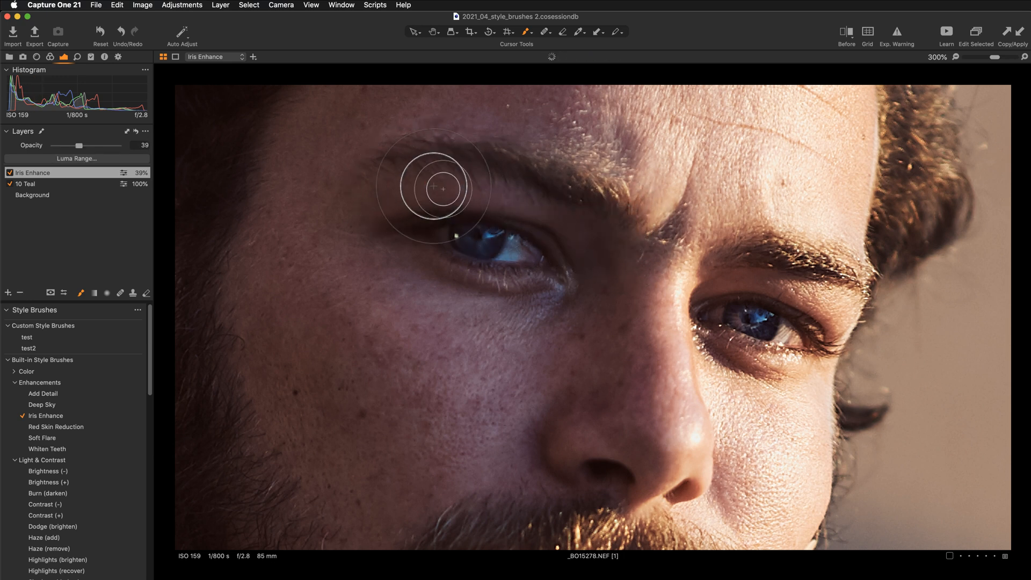
{"action": "mouse_move", "coordinate": [392, 188]}
{"action": "left_mouse_down"}
{"action": "mouse_move", "coordinate": [455, 184]}
{"action": "mouse_move", "coordinate": [623, 233]}
{"action": "left_mouse_up"}
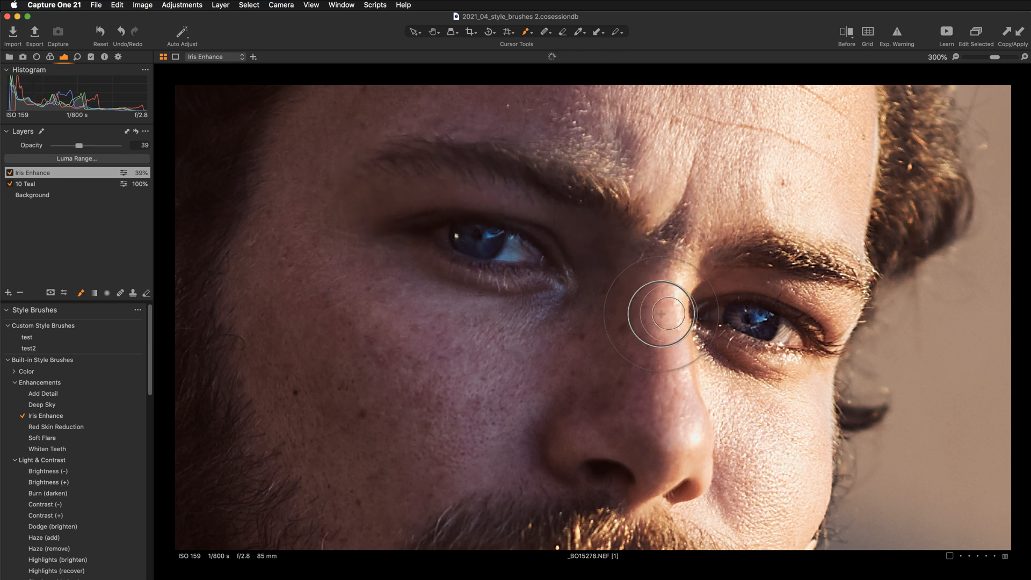
- Show the Iris Enhance layer's mask and brush again over the shadowed upper eyelid
{"action": "key", "text": "m"}
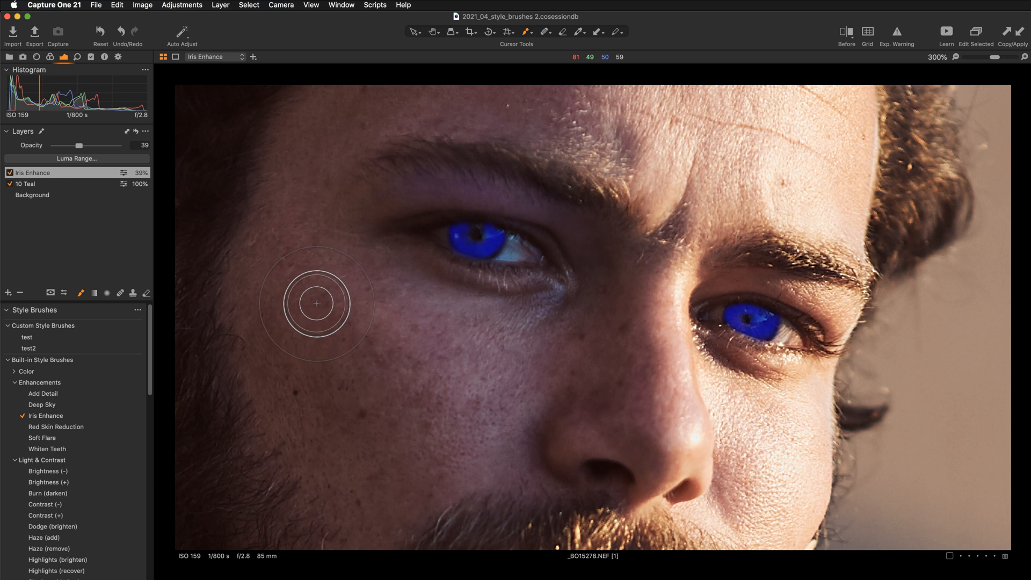
{"action": "right_click", "coordinate": [328, 275]}
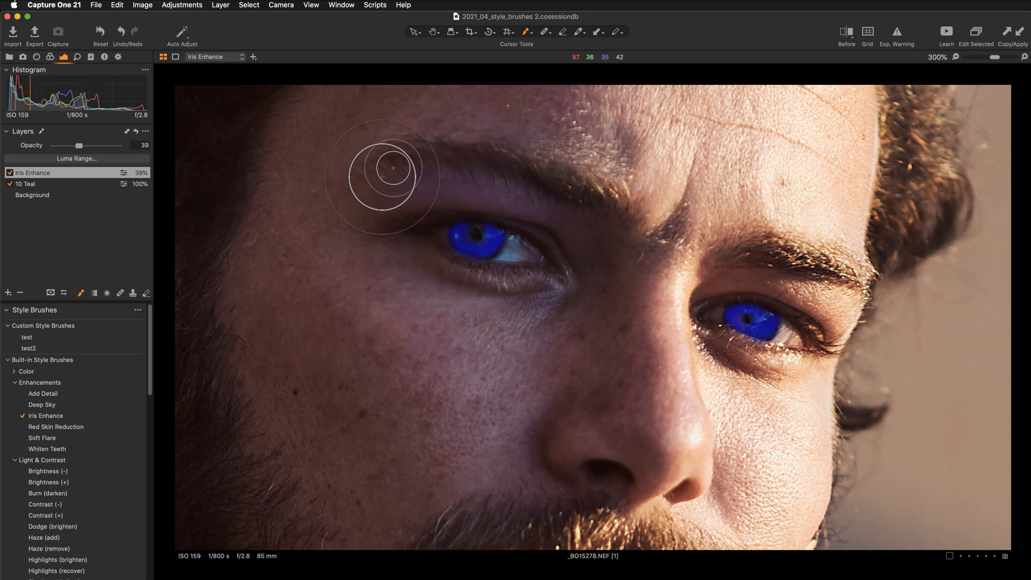
{"action": "mouse_move", "coordinate": [391, 184]}
{"action": "left_mouse_down"}
{"action": "mouse_move", "coordinate": [520, 203]}
{"action": "mouse_move", "coordinate": [591, 249]}
{"action": "left_mouse_up"}
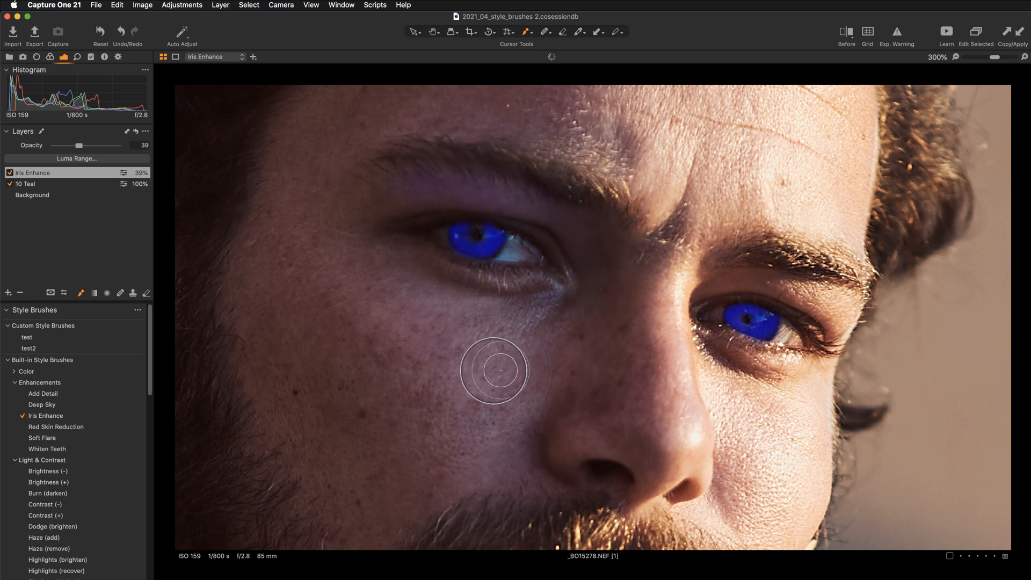
- Hide the mask, and set the Iris Enhance layer's opacity to 49 after comparing the image with the layer off and on
{"action": "key", "text": "m"}
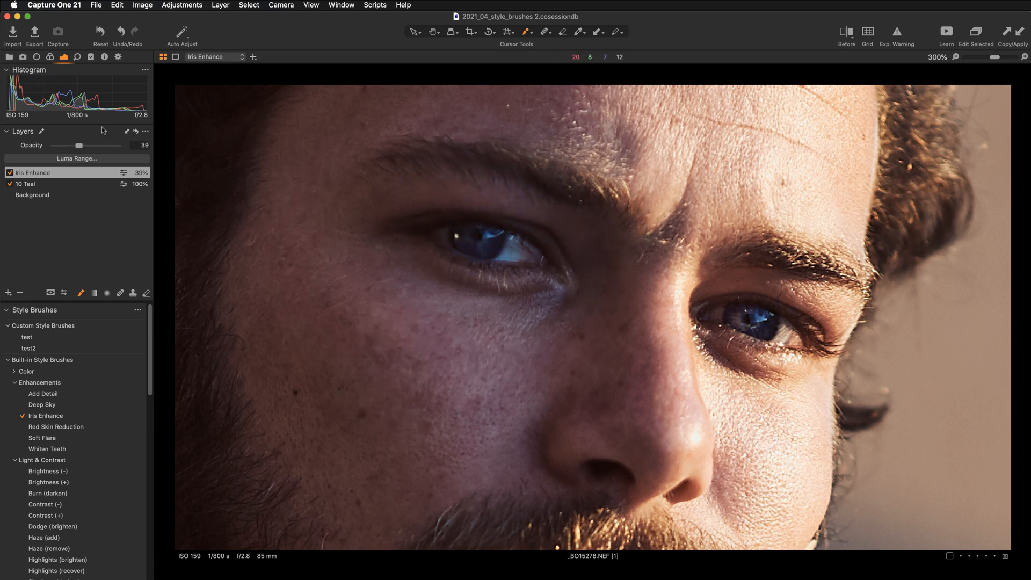
{"action": "left_click", "coordinate": [9, 173]}
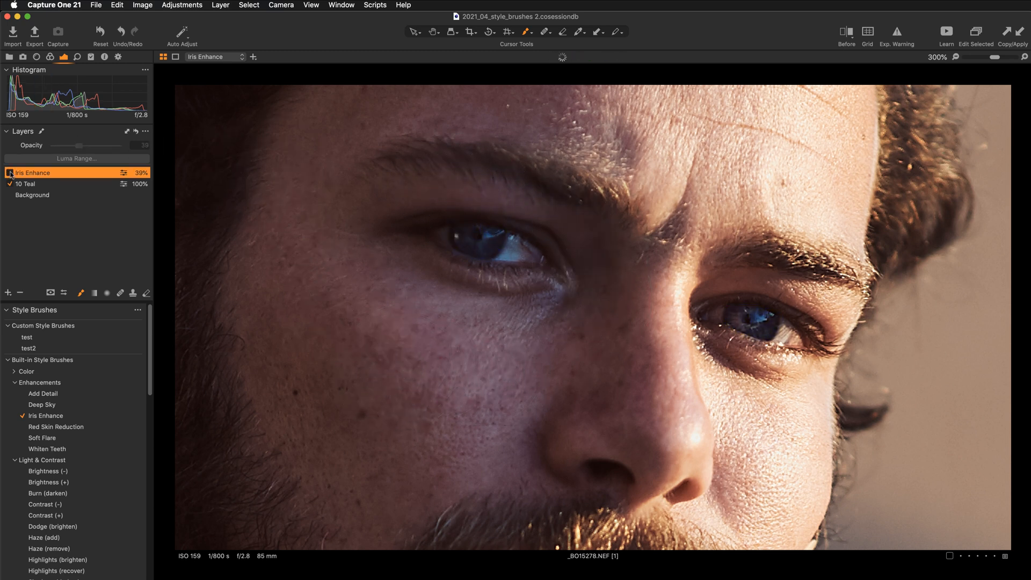
{"action": "left_click", "coordinate": [9, 173]}
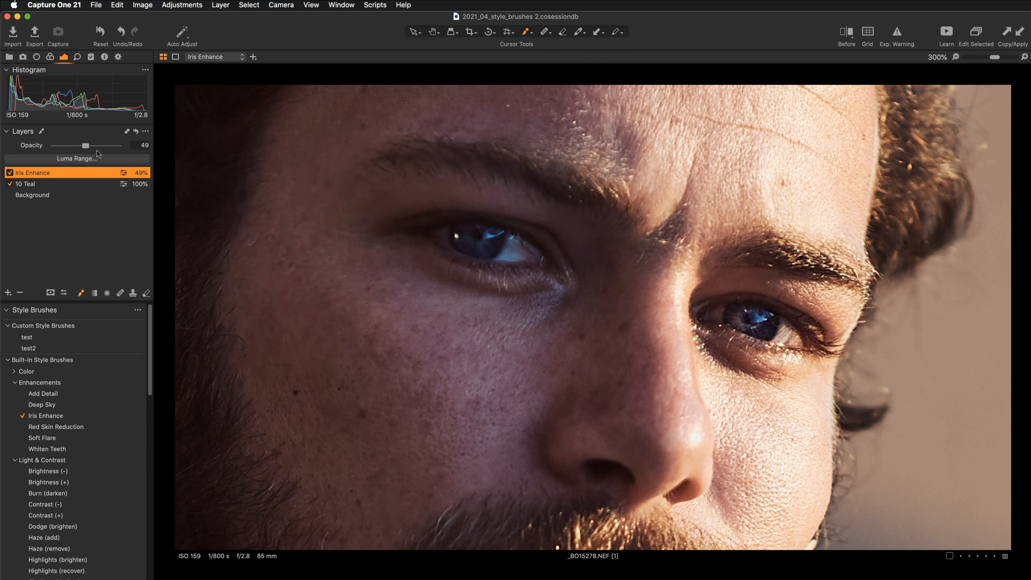
- Try painting around the shadowed eye with the Iris Enhance brush at size 13, and undo the last stroke
{"action": "right_click", "coordinate": [350, 345]}
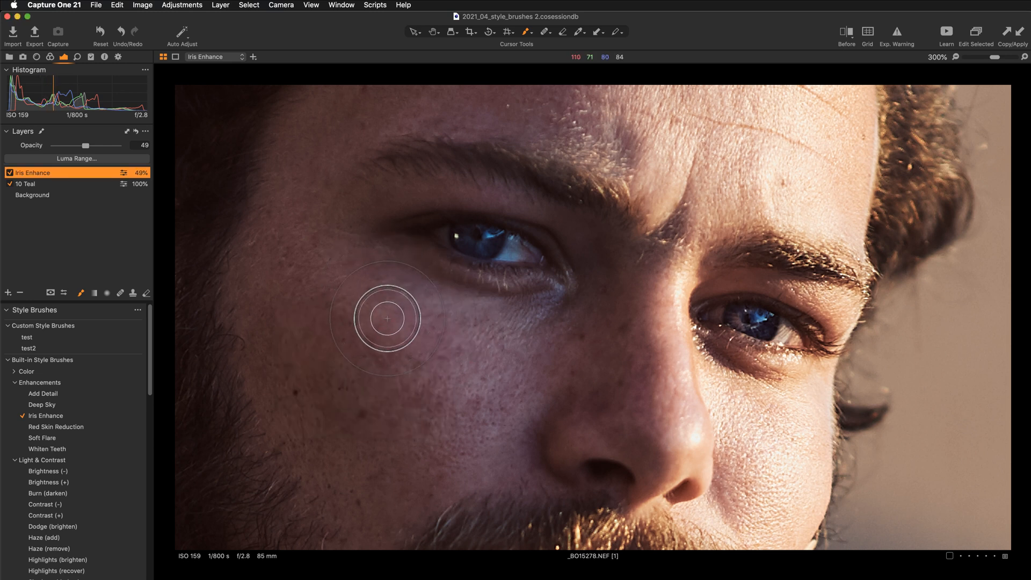
{"action": "right_click", "coordinate": [365, 325]}
{"action": "left_click_drag", "start_coordinate": [363, 324], "coordinate": [357, 324]}
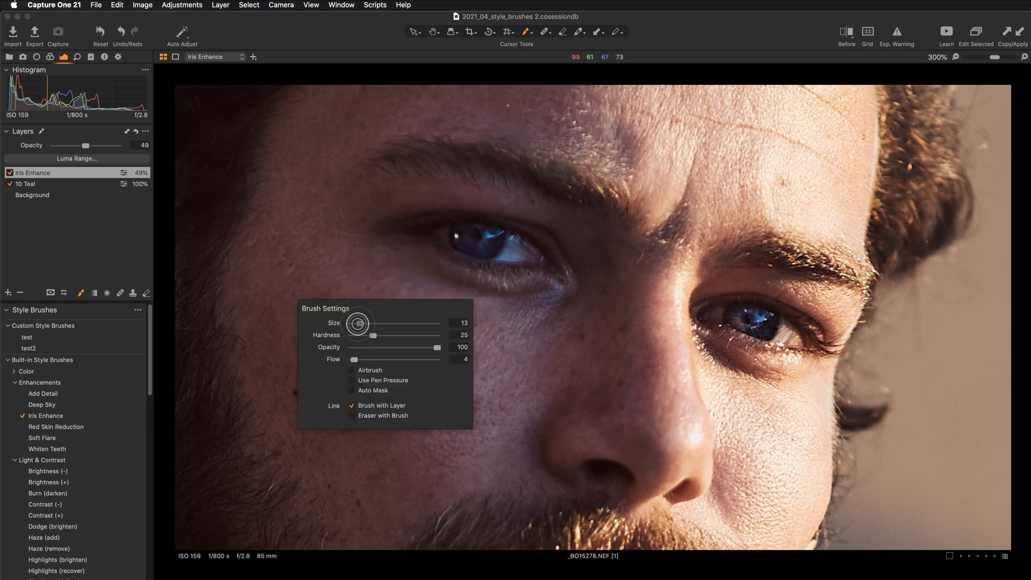
{"action": "mouse_move", "coordinate": [440, 259]}
{"action": "left_mouse_down"}
{"action": "mouse_move", "coordinate": [474, 276]}
{"action": "mouse_move", "coordinate": [594, 277]}
{"action": "mouse_move", "coordinate": [552, 281]}
{"action": "mouse_move", "coordinate": [561, 266]}
{"action": "left_mouse_up"}
{"action": "left_click_drag", "start_coordinate": [561, 267], "coordinate": [526, 230]}
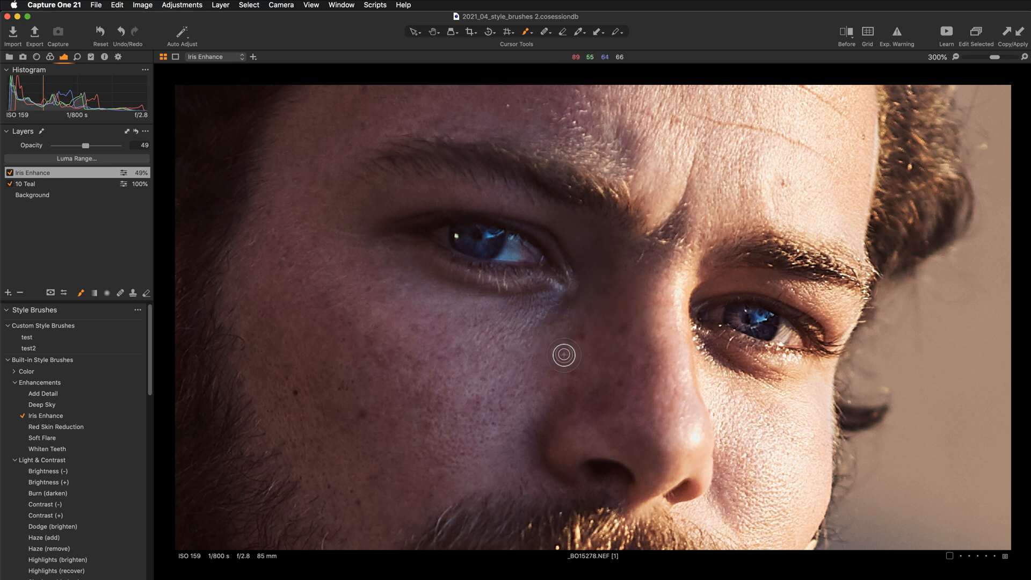
{"action": "key", "text": "super+z"}
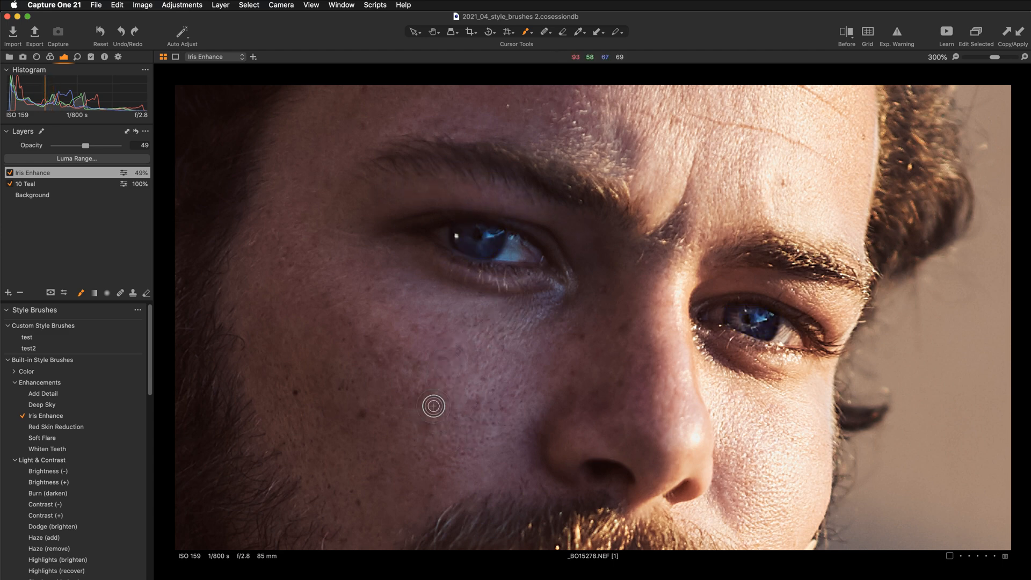
- Enlarge the Iris Enhance brush and brush over the shadowed cheek, increasing the brush size further between strokes
{"action": "key", "text": "super+minus"}
{"action": "right_click", "coordinate": [411, 371]}
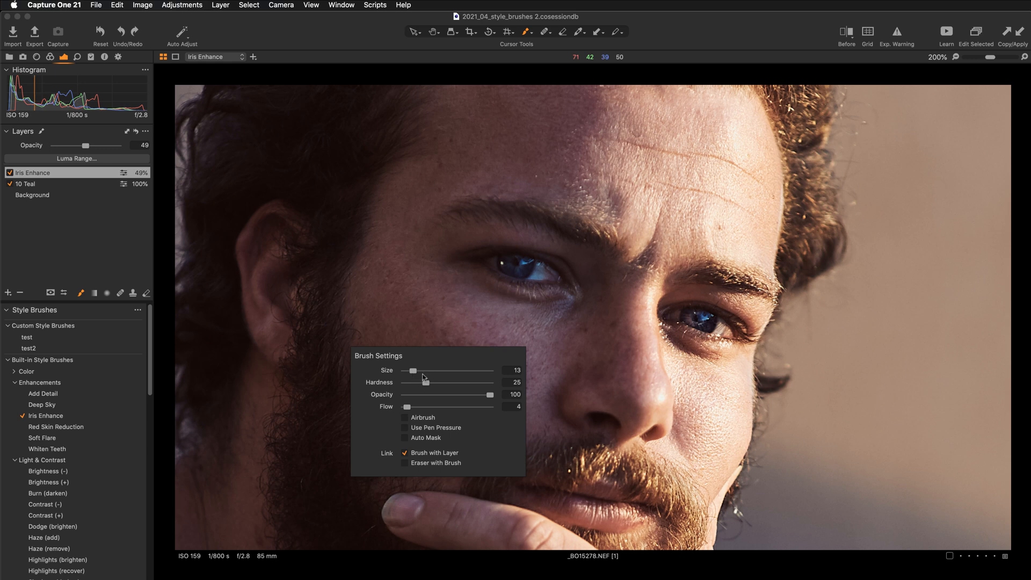
{"action": "left_click_drag", "start_coordinate": [416, 370], "coordinate": [425, 369]}
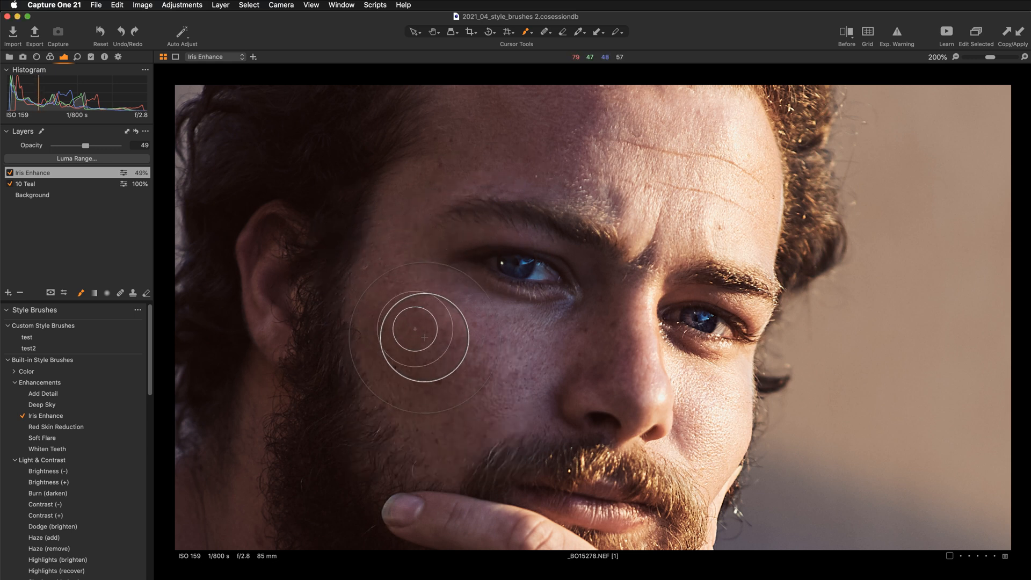
{"action": "mouse_move", "coordinate": [438, 299]}
{"action": "left_mouse_down"}
{"action": "mouse_move", "coordinate": [429, 290]}
{"action": "mouse_move", "coordinate": [519, 386]}
{"action": "mouse_move", "coordinate": [558, 452]}
{"action": "left_mouse_up"}
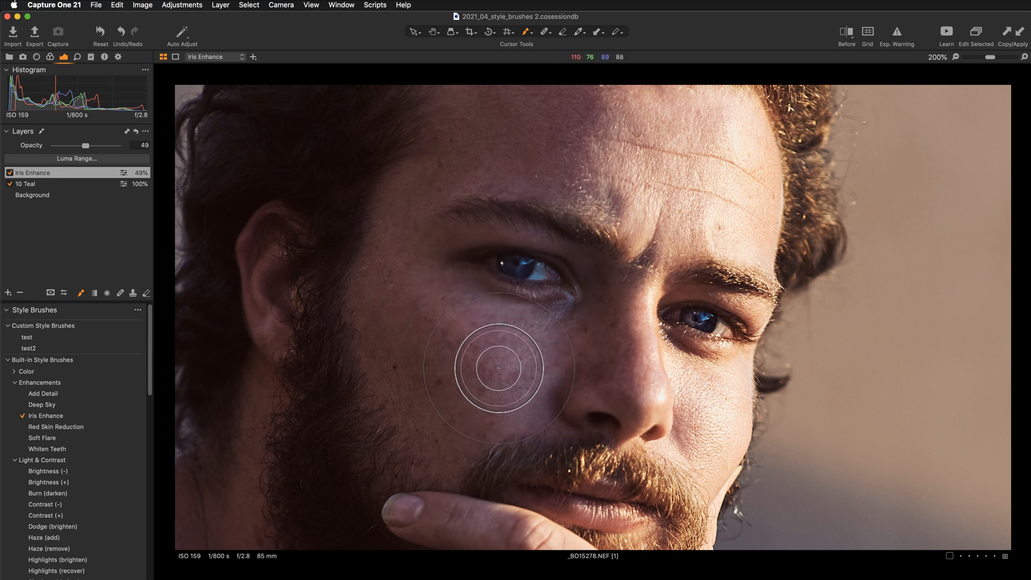
{"action": "key", "text": "bracketright"}
{"action": "key", "text": "bracketright"}
{"action": "key", "text": "bracketright"}
{"action": "key", "text": "bracketright"}
{"action": "mouse_move", "coordinate": [483, 341]}
{"action": "left_mouse_down"}
{"action": "mouse_move", "coordinate": [489, 364]}
{"action": "mouse_move", "coordinate": [474, 330]}
{"action": "mouse_move", "coordinate": [712, 431]}
{"action": "mouse_move", "coordinate": [718, 461]}
{"action": "mouse_move", "coordinate": [507, 378]}
{"action": "left_mouse_up"}
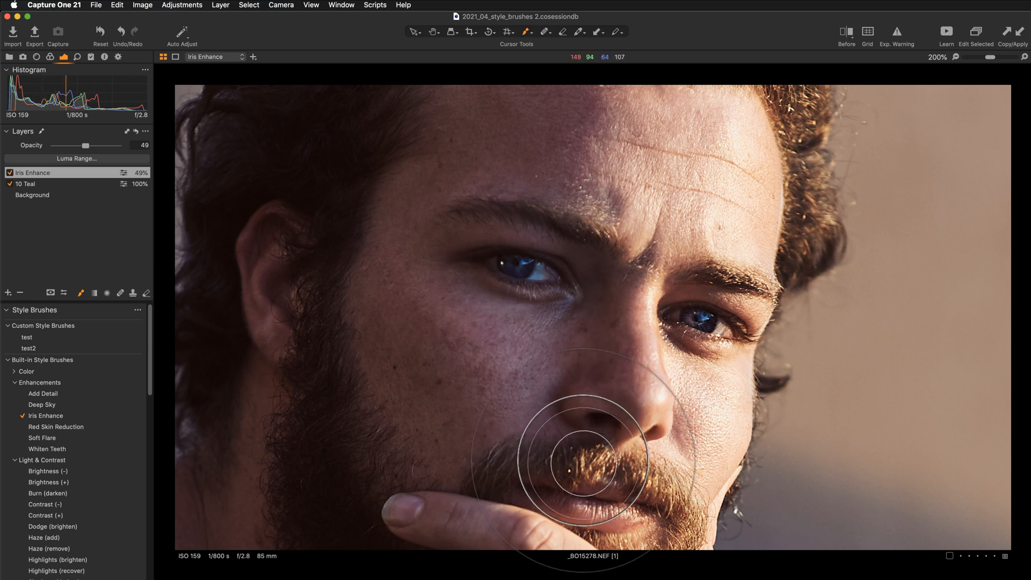
- Reduce the brush size and paint the Iris Enhance effect over the fingers and the back of the hand
{"action": "scroll", "coordinate": [587, 376], "scroll_direction": "down", "scroll_amount": 5}
{"action": "key", "text": "bracketleft"}
{"action": "key", "text": "bracketleft"}
{"action": "key", "text": "bracketleft"}
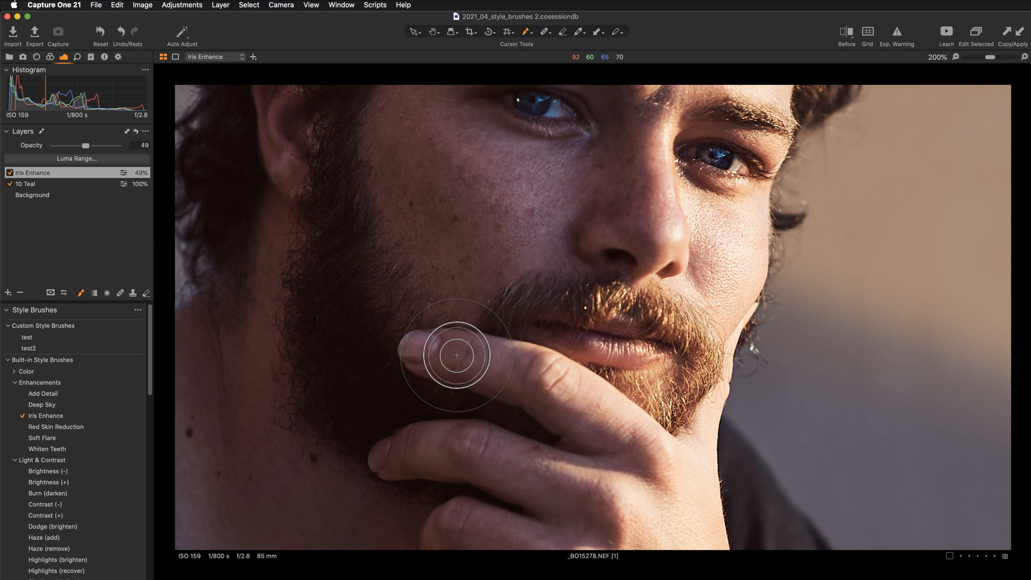
{"action": "mouse_move", "coordinate": [449, 353]}
{"action": "left_mouse_down"}
{"action": "mouse_move", "coordinate": [628, 400]}
{"action": "mouse_move", "coordinate": [442, 350]}
{"action": "left_mouse_up"}
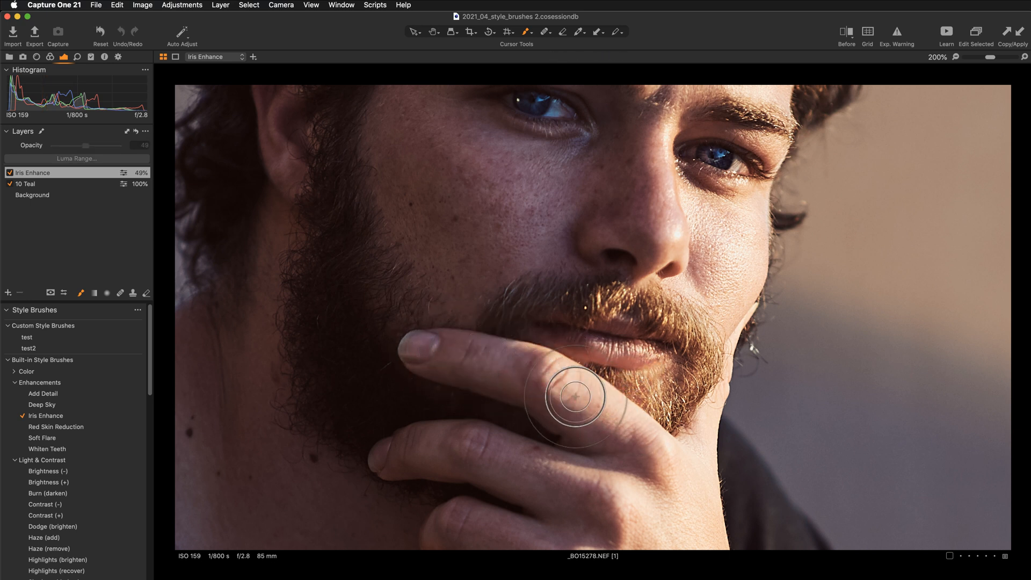
{"action": "mouse_move", "coordinate": [404, 437]}
{"action": "left_mouse_down"}
{"action": "mouse_move", "coordinate": [450, 436]}
{"action": "mouse_move", "coordinate": [395, 460]}
{"action": "mouse_move", "coordinate": [444, 442]}
{"action": "left_mouse_up"}
{"action": "mouse_move", "coordinate": [536, 466]}
{"action": "left_mouse_down"}
{"action": "mouse_move", "coordinate": [402, 448]}
{"action": "mouse_move", "coordinate": [558, 465]}
{"action": "mouse_move", "coordinate": [511, 446]}
{"action": "mouse_move", "coordinate": [621, 428]}
{"action": "left_mouse_up"}
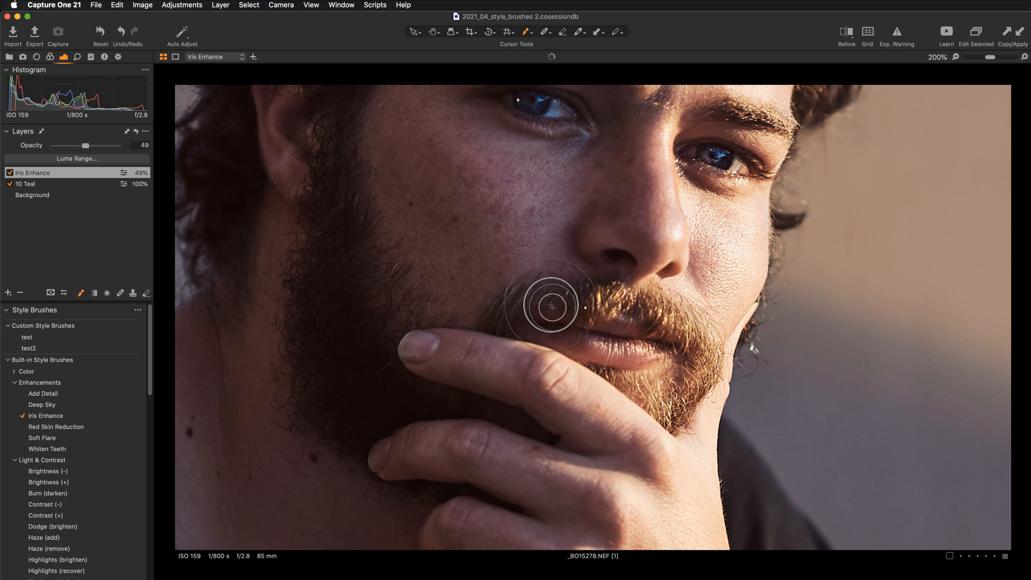
- Choose the Iris Enhance style brush again and paint over the eye on the sunlit side of the face
{"action": "key", "text": "h"}
{"action": "left_click_drag", "start_coordinate": [527, 251], "coordinate": [554, 401]}
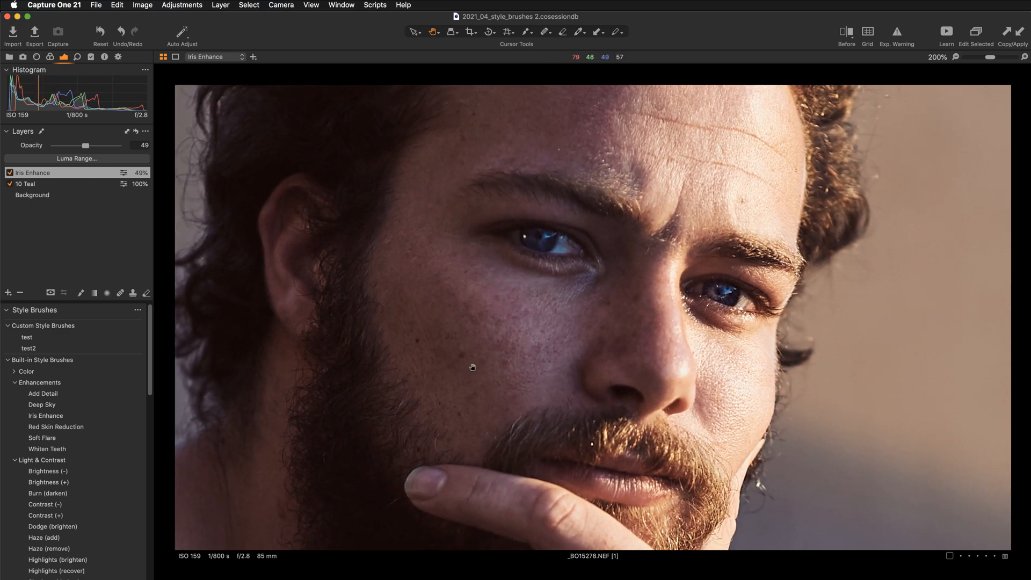
{"action": "left_click", "coordinate": [63, 417]}
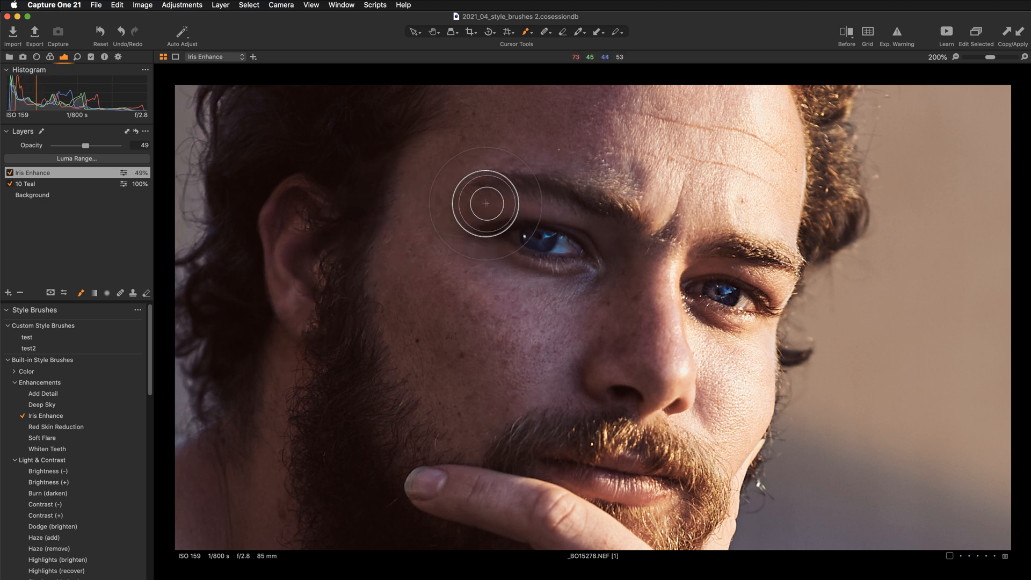
{"action": "mouse_move", "coordinate": [728, 261]}
{"action": "left_mouse_down"}
{"action": "mouse_move", "coordinate": [710, 269]}
{"action": "mouse_move", "coordinate": [756, 253]}
{"action": "mouse_move", "coordinate": [766, 306]}
{"action": "left_mouse_up"}
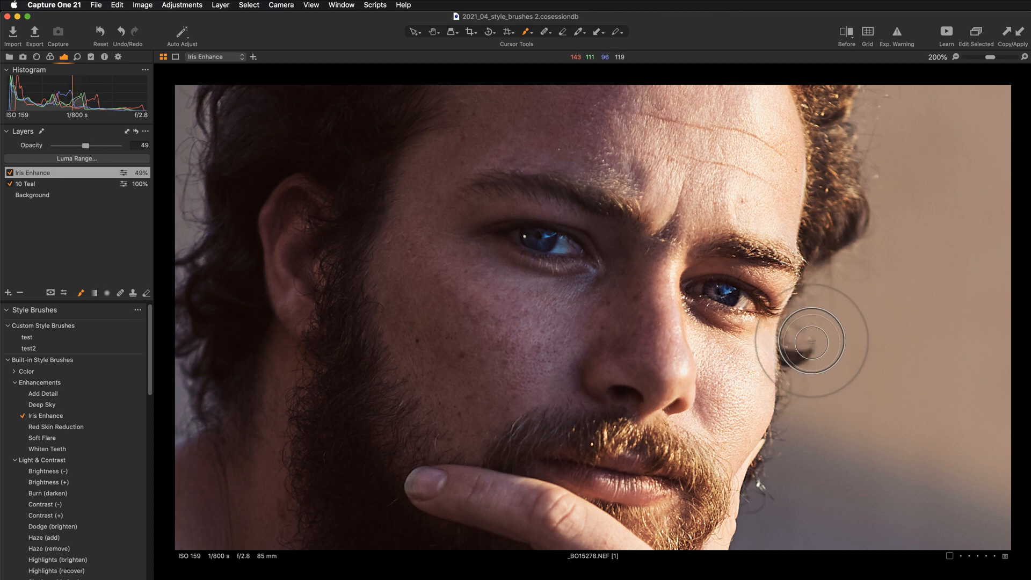
{"action": "key", "text": "super+minus"}
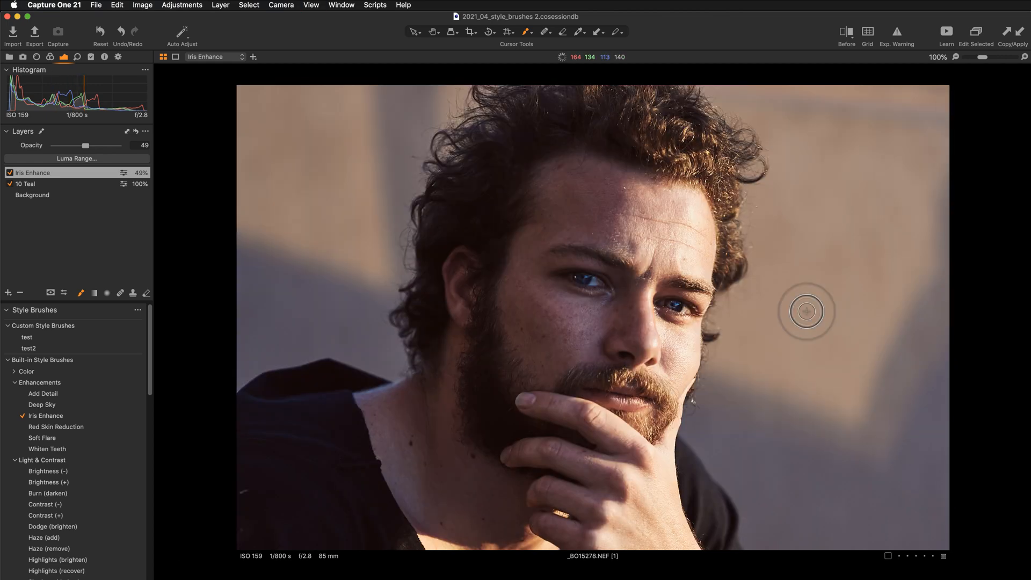
- Examine the Iris Enhance mask over the eyes, and compare the portrait with that layer hidden and shown, including the face close up
{"action": "left_click", "coordinate": [433, 32]}
{"action": "left_click_drag", "start_coordinate": [507, 342], "coordinate": [496, 267]}
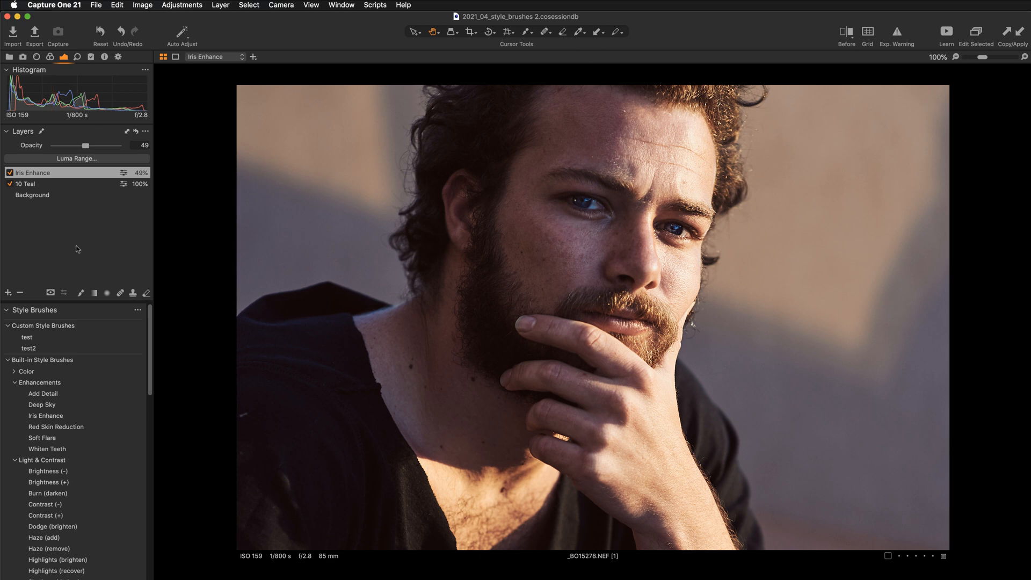
{"action": "key", "text": "m"}
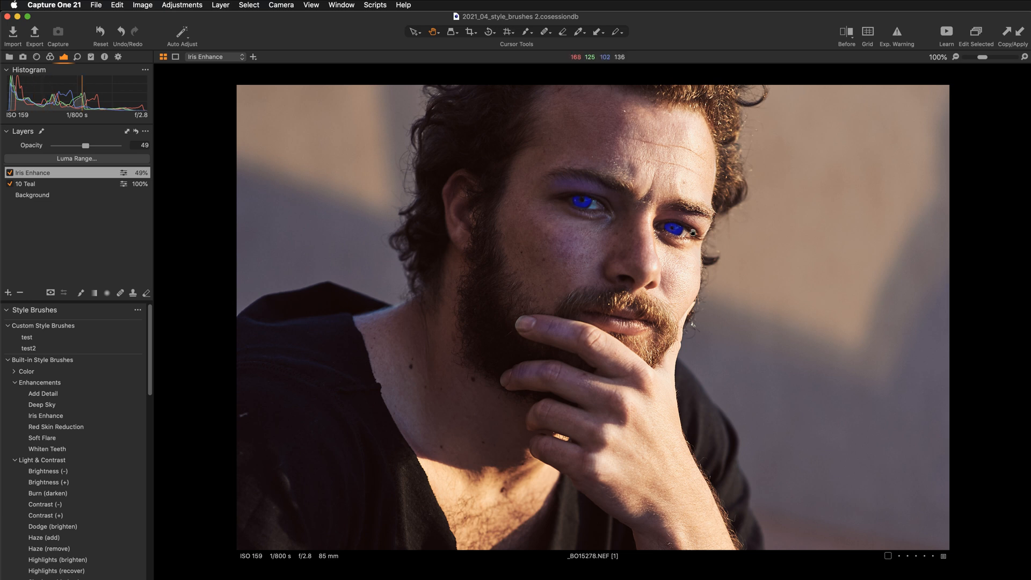
{"action": "key", "text": "m"}
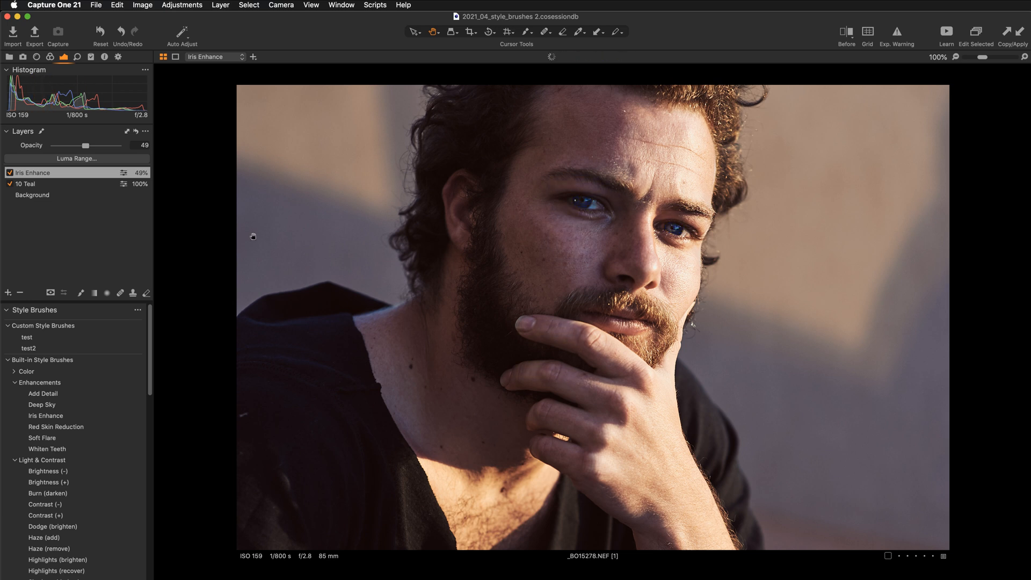
{"action": "left_click", "coordinate": [10, 172]}
{"action": "left_click", "coordinate": [10, 172]}
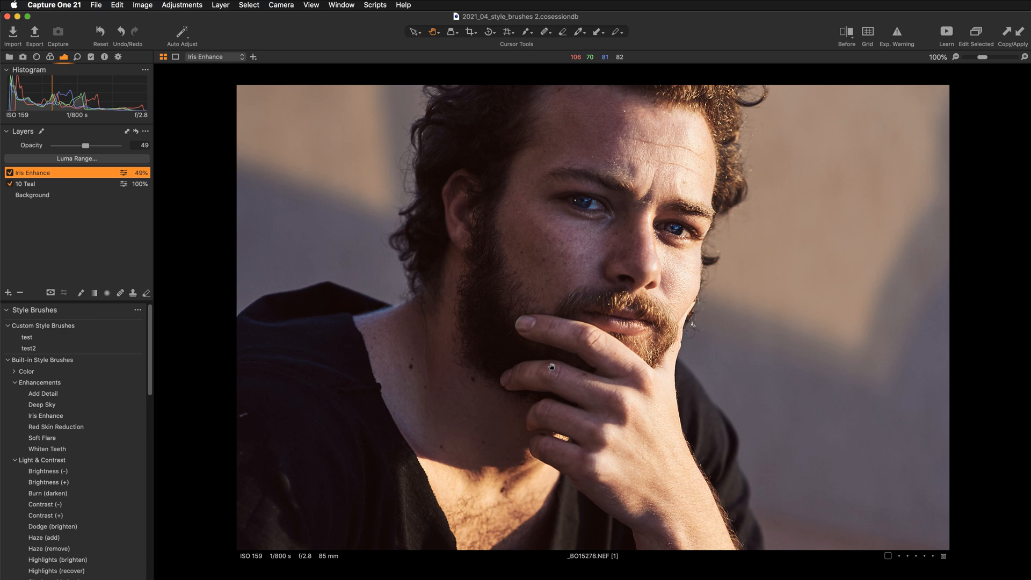
{"action": "left_click_drag", "start_coordinate": [551, 367], "coordinate": [536, 399]}
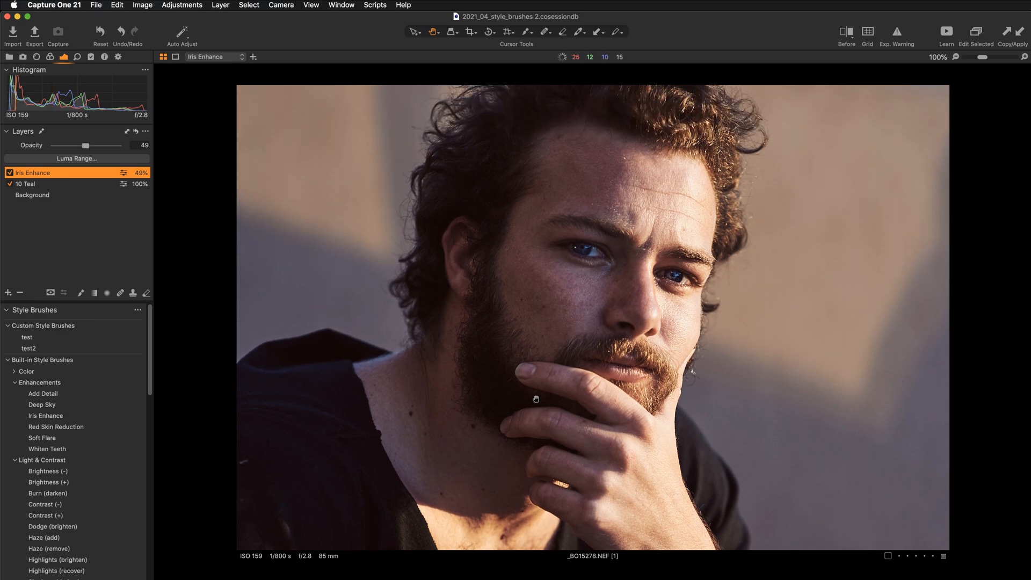
{"action": "scroll", "coordinate": [502, 390], "scroll_direction": "up", "scroll_amount": 2}
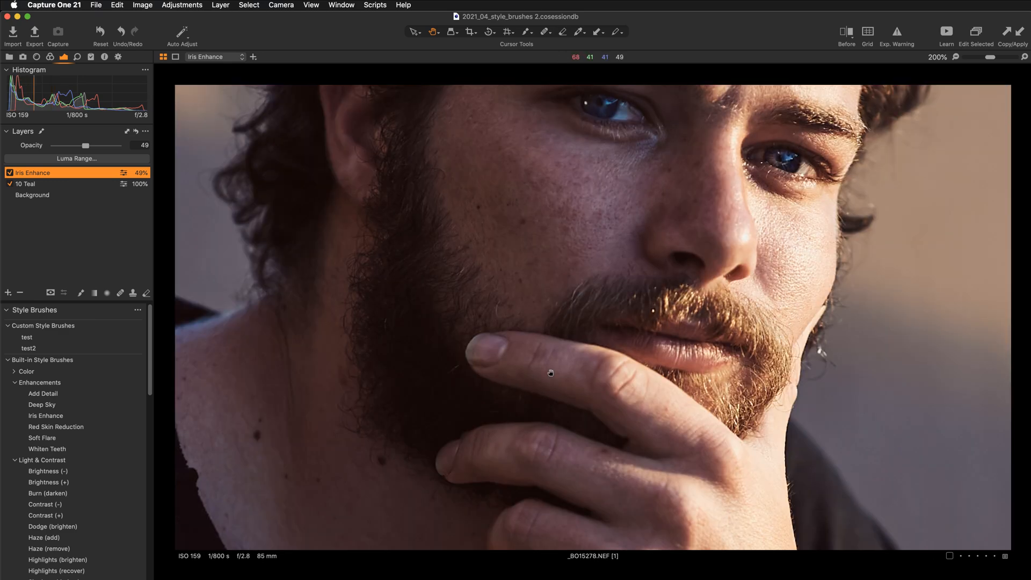
{"action": "left_click_drag", "start_coordinate": [594, 293], "coordinate": [531, 329]}
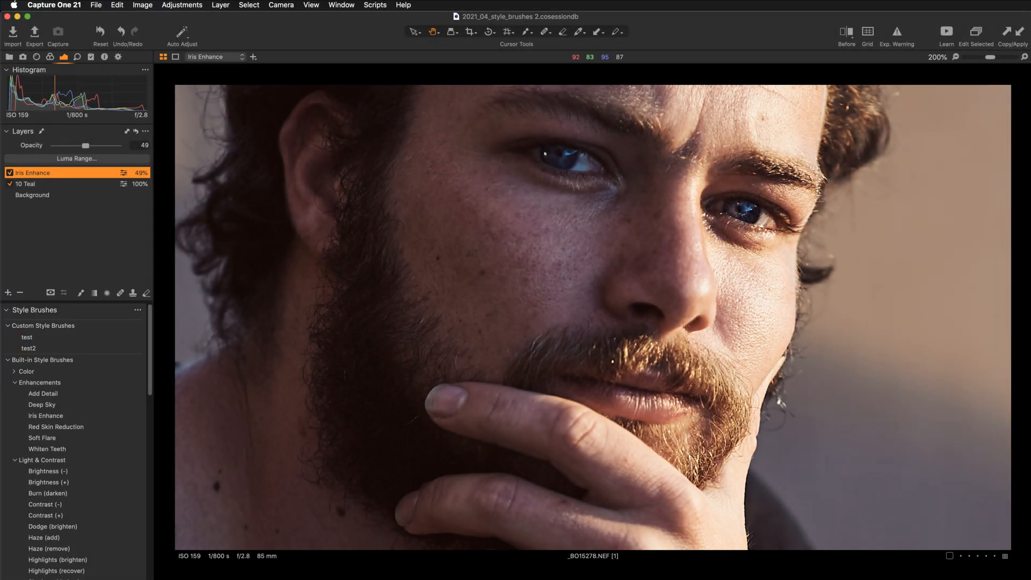
{"action": "double_click", "coordinate": [211, 257]}
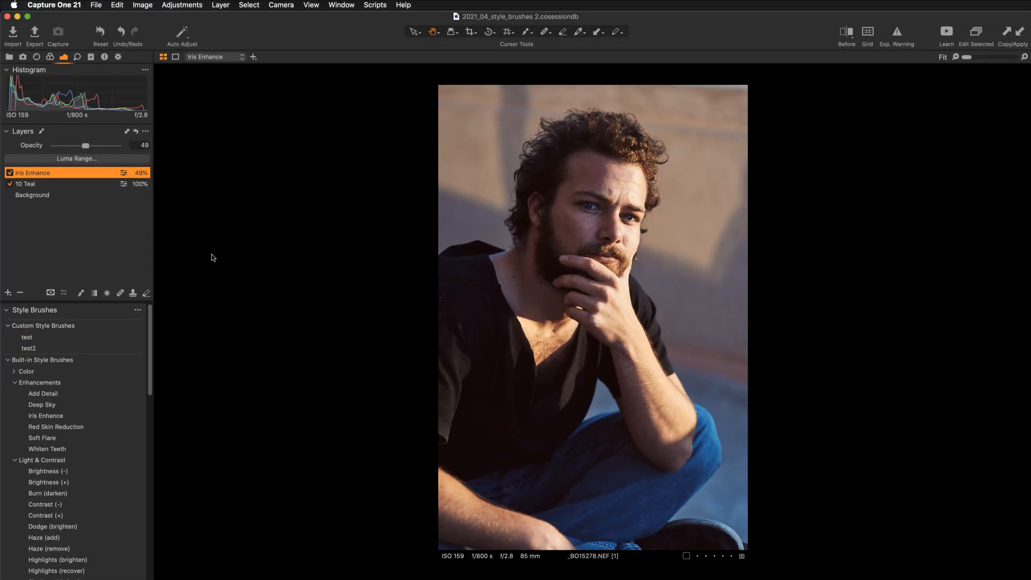
- Open the seascape DSCF1589.RAF and compare it with the SB-08 - Moab (bright) layer off and on
{"action": "key", "text": "super+b"}
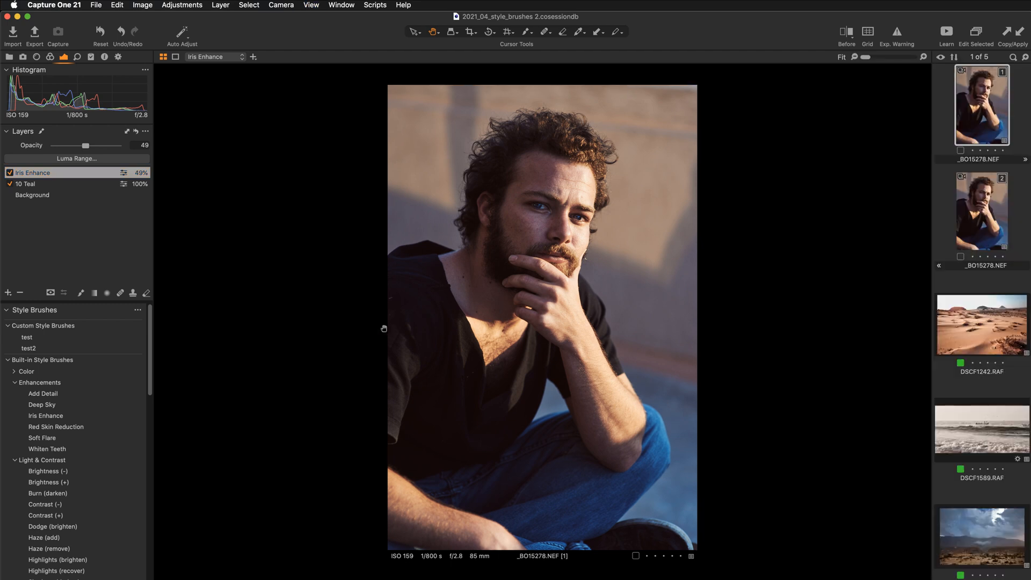
{"action": "left_click", "coordinate": [971, 435]}
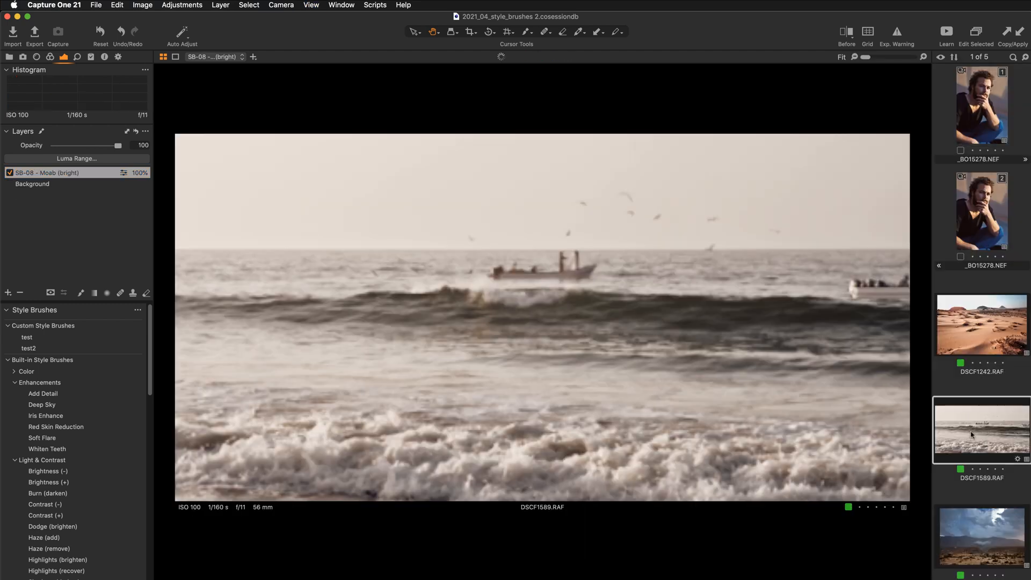
{"action": "key", "text": "super+b"}
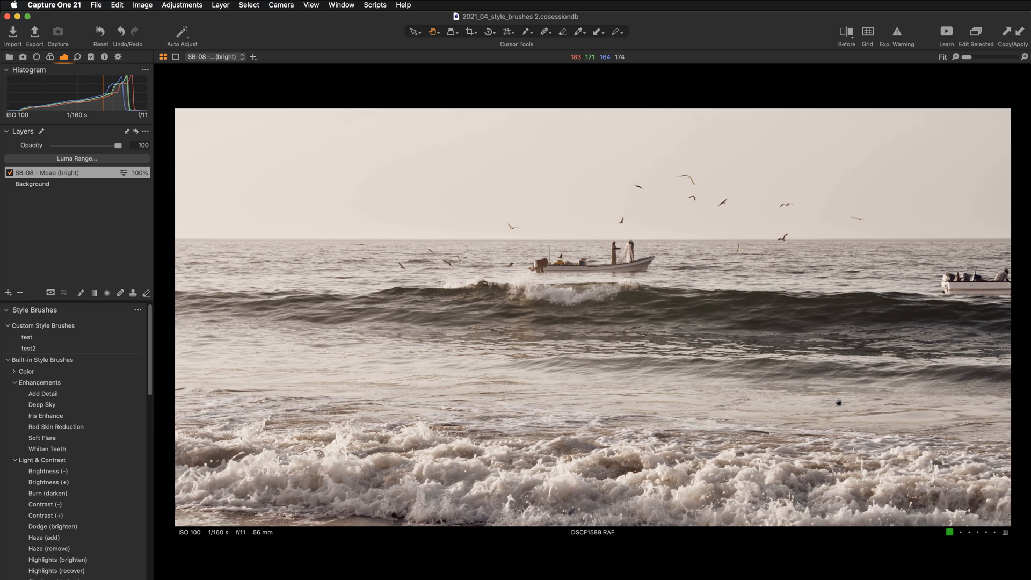
{"action": "left_click", "coordinate": [9, 172]}
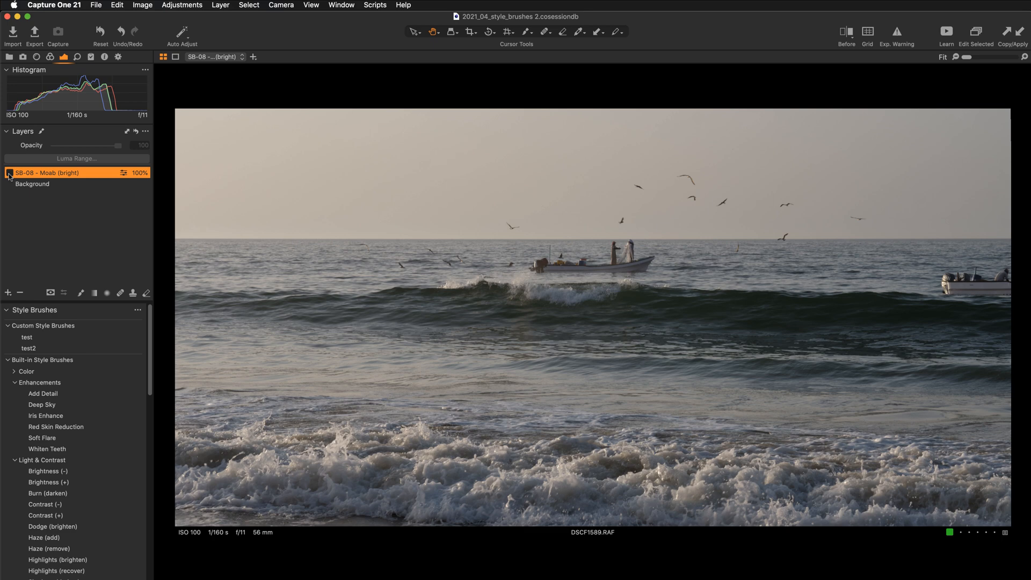
{"action": "left_click", "coordinate": [9, 173]}
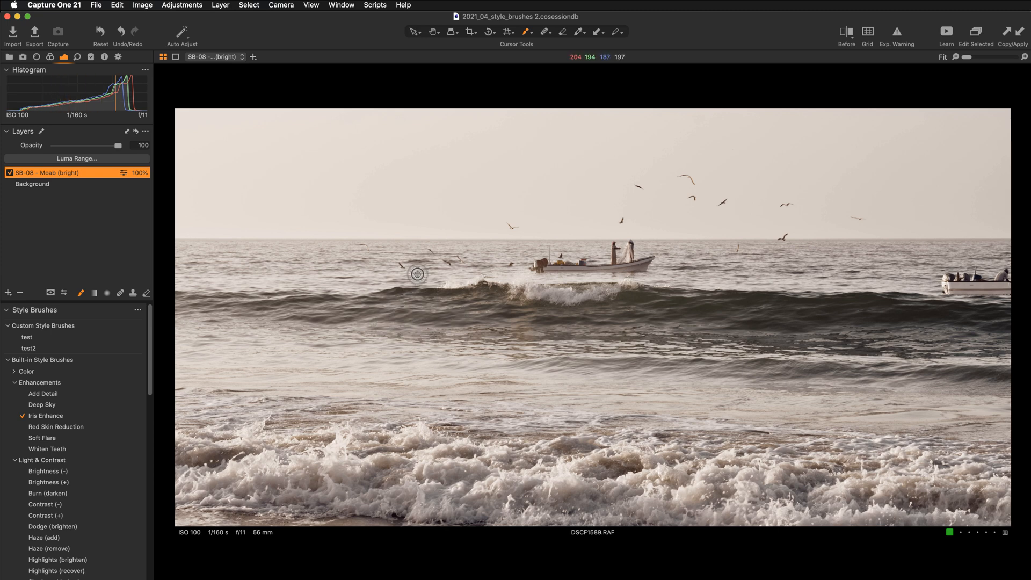
- Enlarge the Iris Enhance brush, paint along the dark wave, and compare the result with the Iris Enhance layer off and on
{"action": "right_click", "coordinate": [353, 321]}
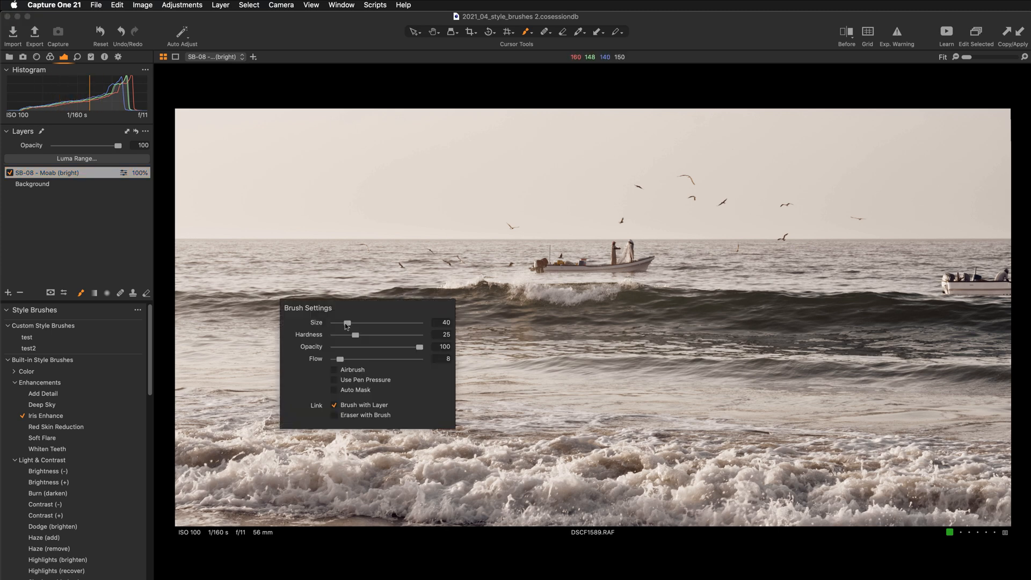
{"action": "left_click_drag", "start_coordinate": [357, 322], "coordinate": [364, 322]}
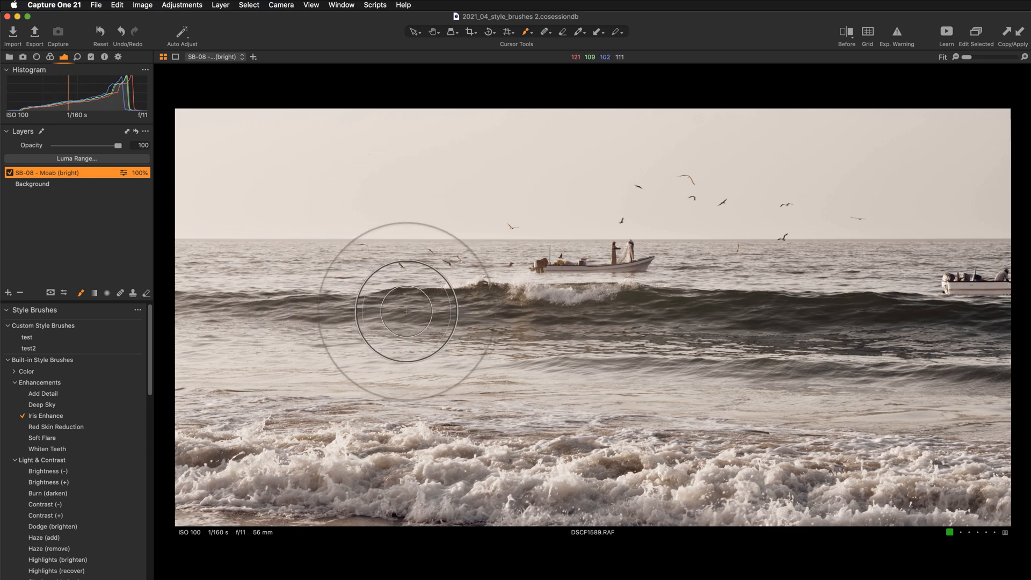
{"action": "mouse_move", "coordinate": [368, 288]}
{"action": "left_mouse_down"}
{"action": "mouse_move", "coordinate": [789, 327]}
{"action": "mouse_move", "coordinate": [838, 314]}
{"action": "mouse_move", "coordinate": [557, 287]}
{"action": "mouse_move", "coordinate": [409, 302]}
{"action": "mouse_move", "coordinate": [830, 315]}
{"action": "mouse_move", "coordinate": [870, 299]}
{"action": "mouse_move", "coordinate": [875, 318]}
{"action": "left_mouse_up"}
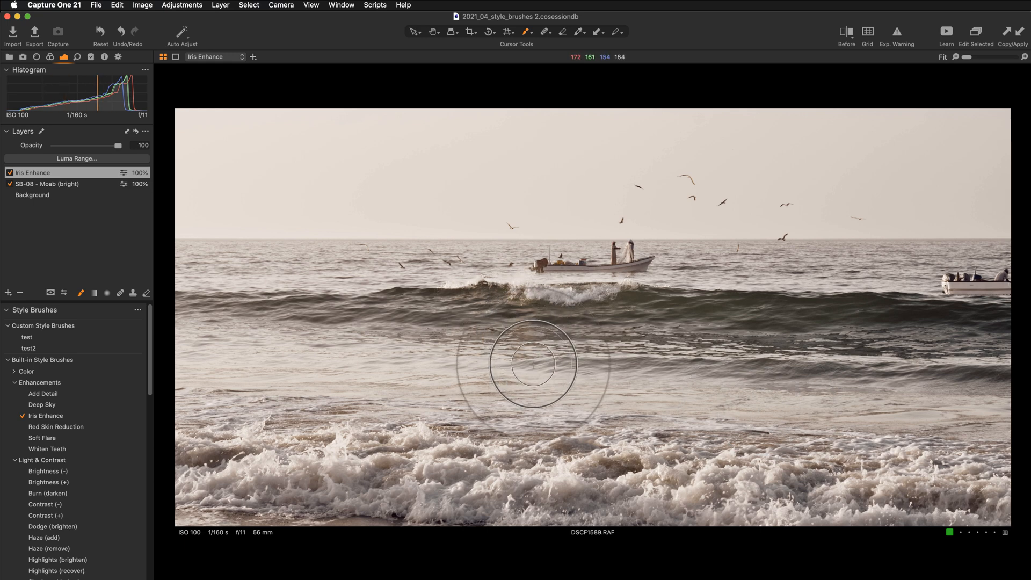
{"action": "scroll", "coordinate": [533, 369], "scroll_direction": "up", "scroll_amount": 2}
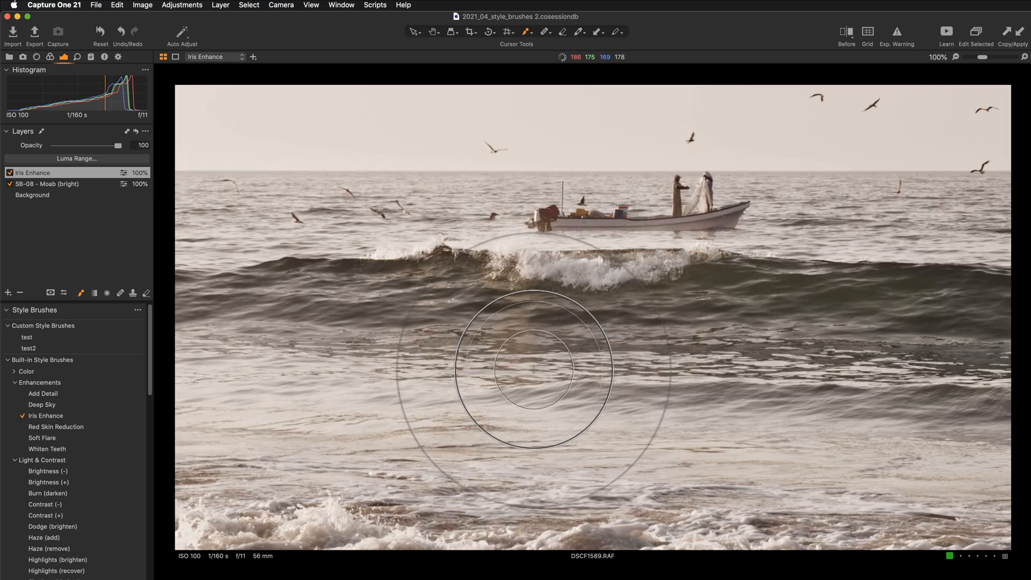
{"action": "key", "text": "v"}
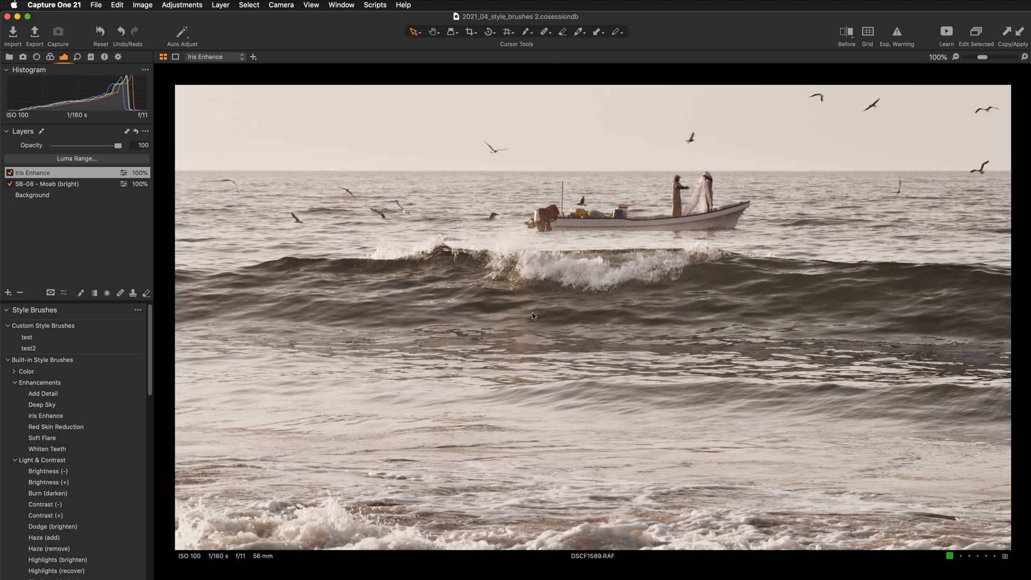
{"action": "left_click", "coordinate": [10, 173]}
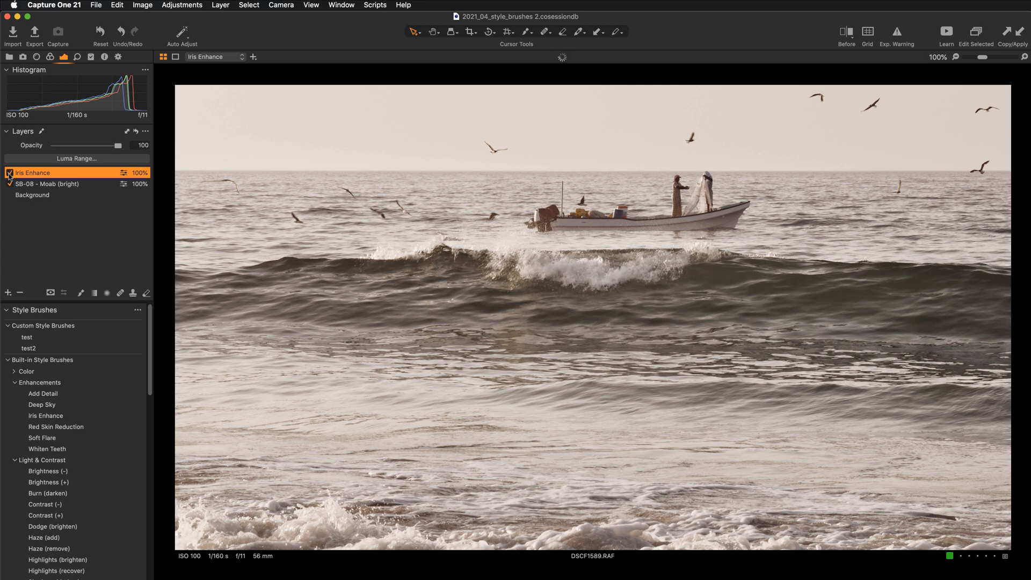
{"action": "key", "text": "super+0"}
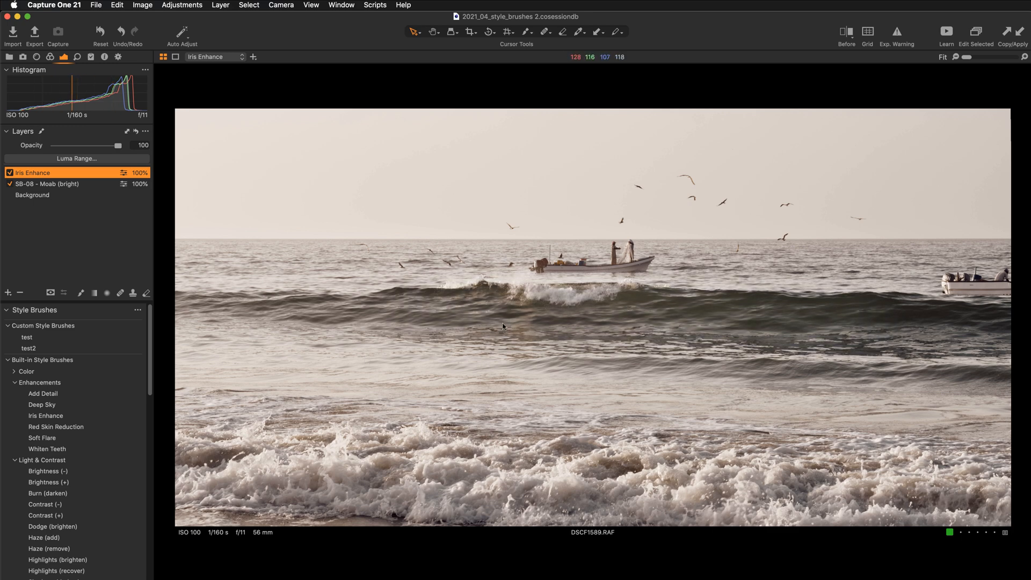
- Reduce the brush size and paint more Iris Enhance over the crest and dark face of the breaking wave
{"action": "key", "text": "b"}
{"action": "key", "text": "["}
{"action": "key", "text": "["}
{"action": "mouse_move", "coordinate": [256, 305]}
{"action": "left_mouse_down"}
{"action": "mouse_move", "coordinate": [401, 294]}
{"action": "mouse_move", "coordinate": [336, 302]}
{"action": "mouse_move", "coordinate": [410, 276]}
{"action": "mouse_move", "coordinate": [356, 280]}
{"action": "mouse_move", "coordinate": [414, 272]}
{"action": "mouse_move", "coordinate": [436, 290]}
{"action": "mouse_move", "coordinate": [483, 279]}
{"action": "mouse_move", "coordinate": [501, 302]}
{"action": "left_mouse_up"}
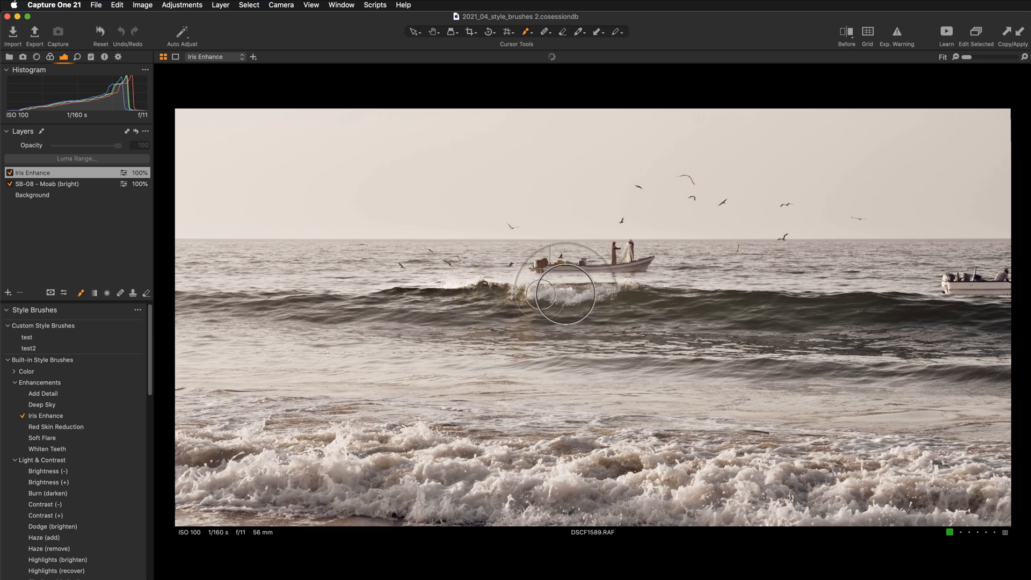
{"action": "mouse_move", "coordinate": [625, 295]}
{"action": "left_mouse_down"}
{"action": "mouse_move", "coordinate": [718, 308]}
{"action": "mouse_move", "coordinate": [703, 292]}
{"action": "left_mouse_up"}
{"action": "mouse_move", "coordinate": [694, 285]}
{"action": "left_mouse_down"}
{"action": "mouse_move", "coordinate": [582, 306]}
{"action": "mouse_move", "coordinate": [614, 335]}
{"action": "left_mouse_up"}
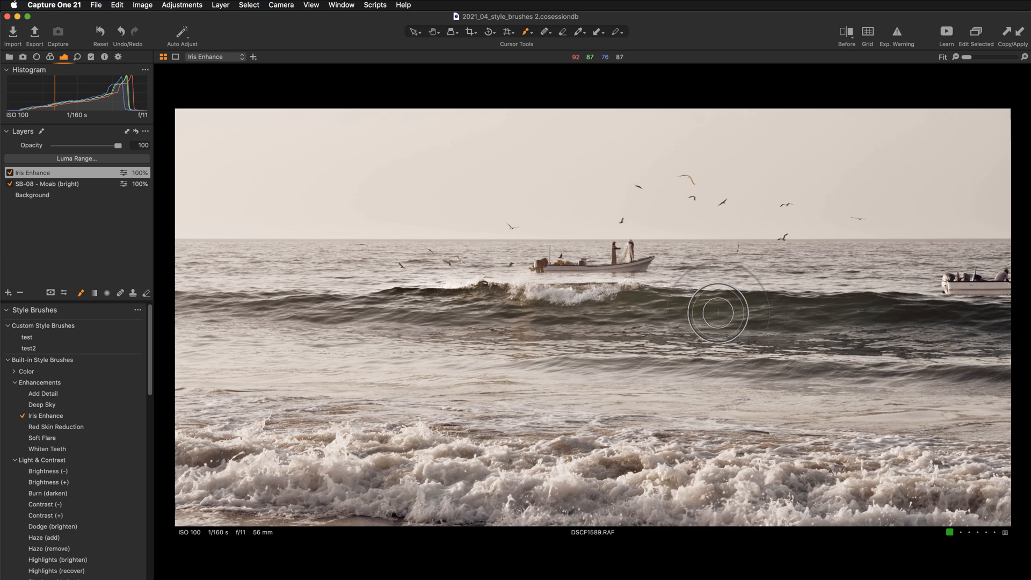
- Check the mask coverage of the SB-08 - Moab (bright) layer and compare the seascape with Iris Enhance off and on
{"action": "left_click", "coordinate": [53, 186]}
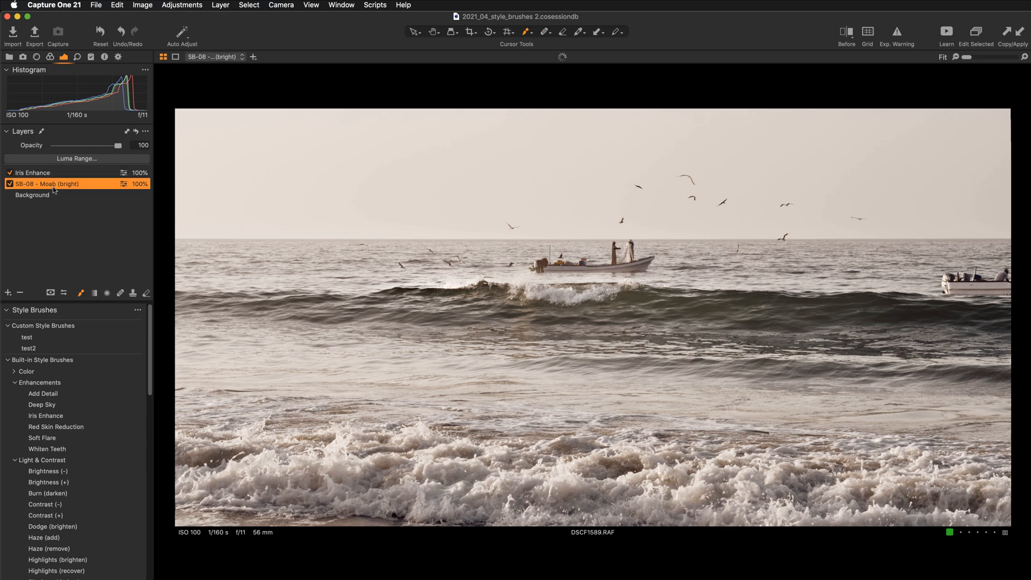
{"action": "key", "text": "m"}
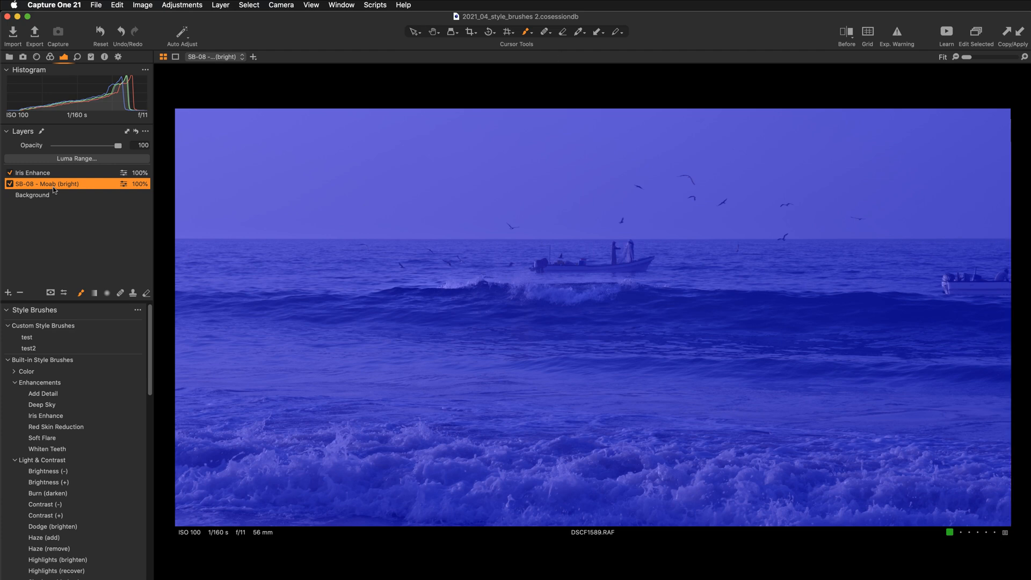
{"action": "key", "text": "m"}
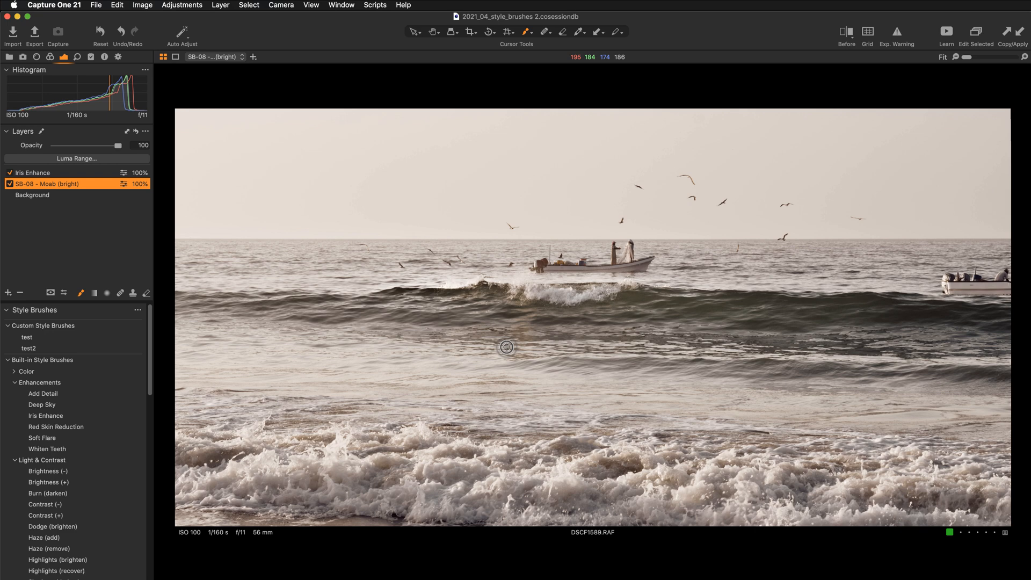
{"action": "left_click", "coordinate": [55, 174]}
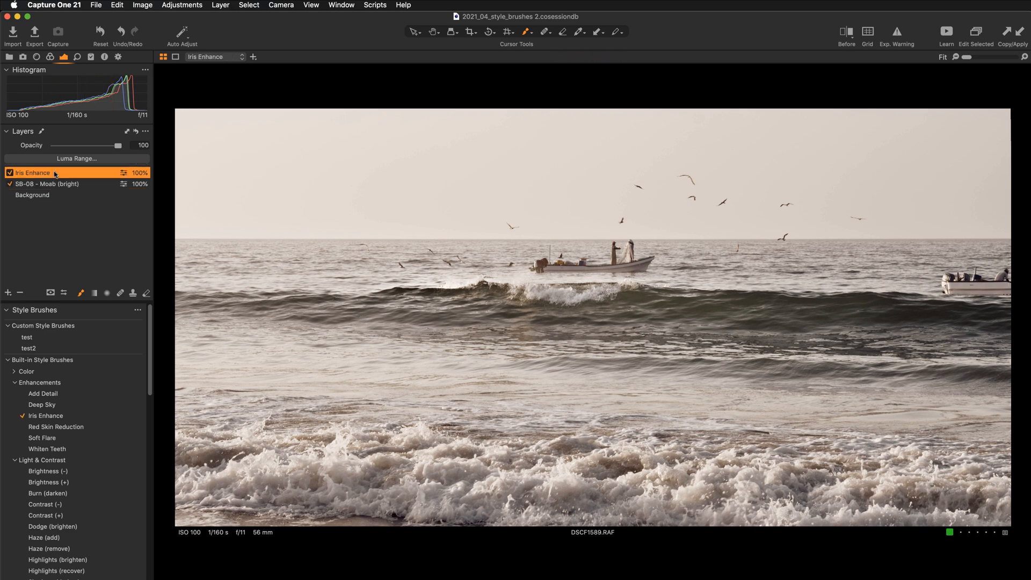
{"action": "left_click", "coordinate": [9, 173]}
{"action": "left_click", "coordinate": [10, 172]}
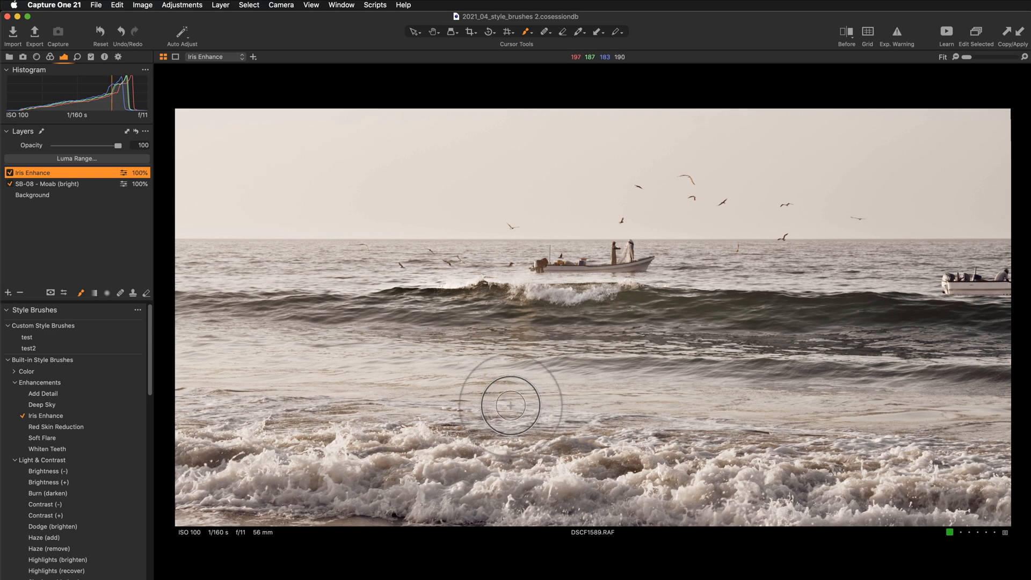
- Shrink the Iris Enhance brush and brush over the cargo near the stern of the fishing boat
{"action": "key", "text": "z"}
{"action": "scroll", "coordinate": [508, 402], "scroll_direction": "up", "scroll_amount": 1}
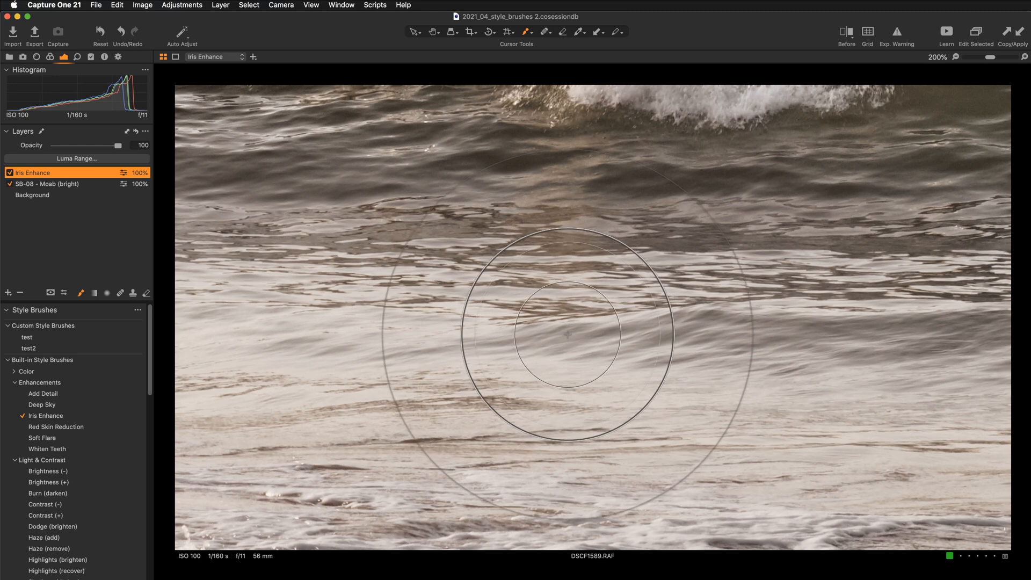
{"action": "key", "text": "h"}
{"action": "left_click_drag", "start_coordinate": [640, 278], "coordinate": [641, 373]}
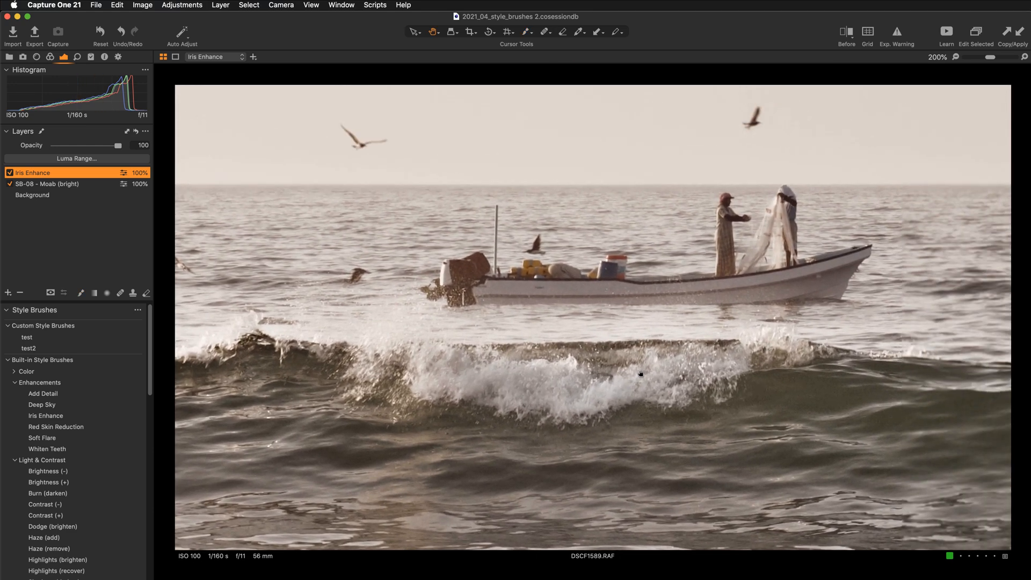
{"action": "key", "text": "b"}
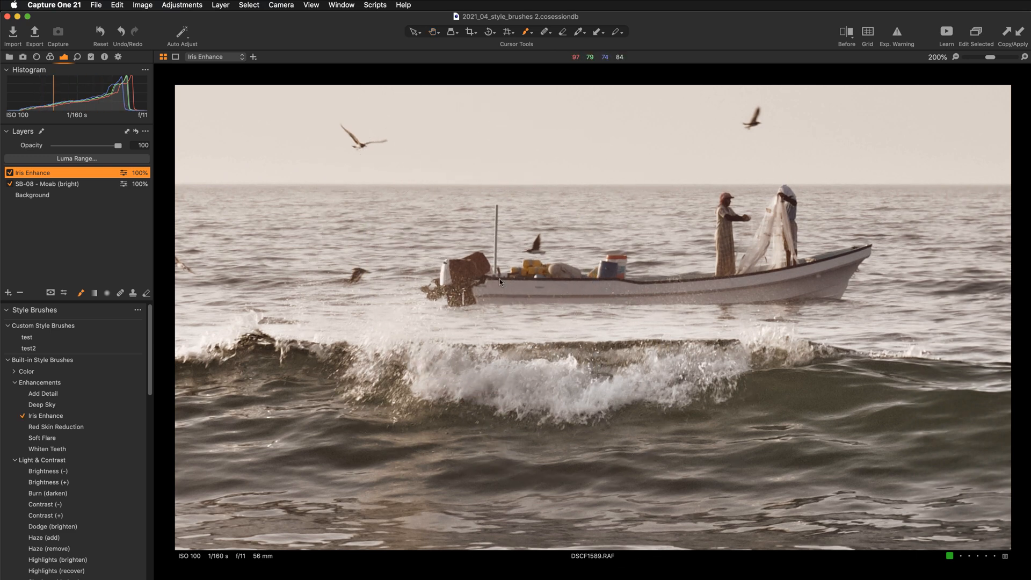
{"action": "right_click", "coordinate": [498, 280]}
{"action": "mouse_move", "coordinate": [498, 279]}
{"action": "left_mouse_down"}
{"action": "mouse_move", "coordinate": [482, 277]}
{"action": "mouse_move", "coordinate": [534, 272]}
{"action": "left_mouse_up"}
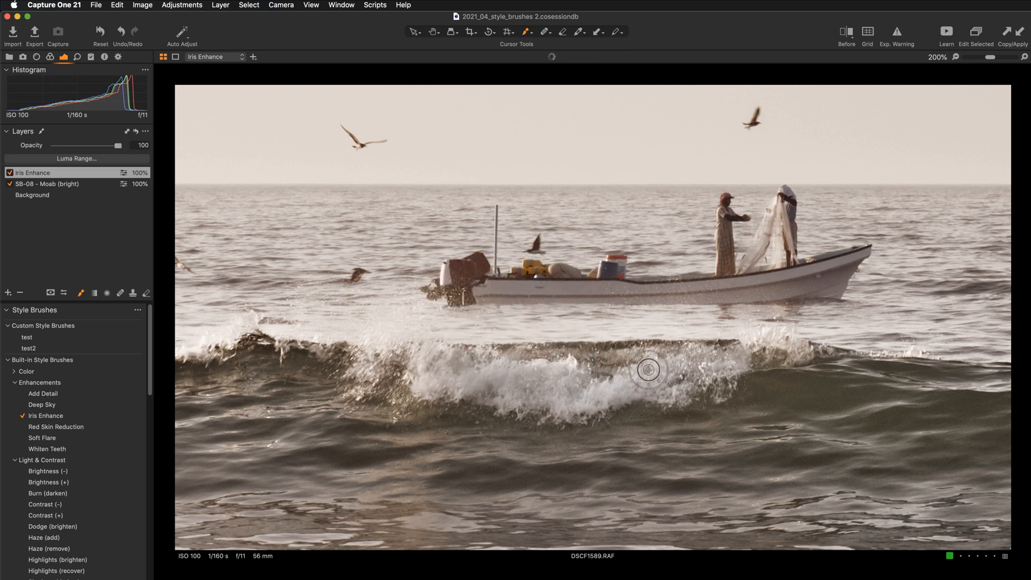
- Paint Iris Enhance over the wave and, with a larger brush, the foreground foam, and display the layer's mask
{"action": "key", "text": "comma"}
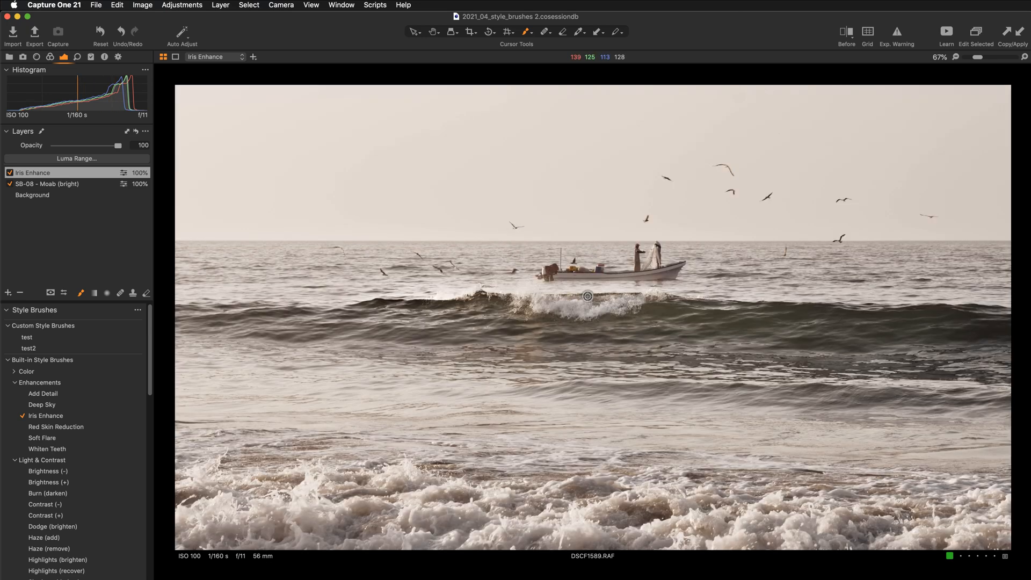
{"action": "key", "text": "super+minus"}
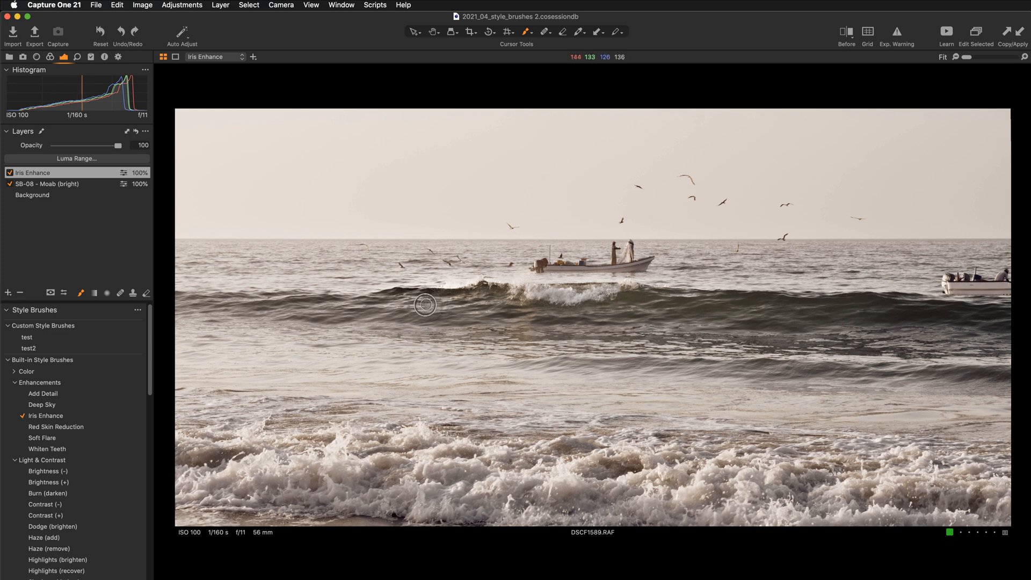
{"action": "mouse_move", "coordinate": [388, 300]}
{"action": "left_mouse_down"}
{"action": "mouse_move", "coordinate": [534, 296]}
{"action": "mouse_move", "coordinate": [525, 332]}
{"action": "mouse_move", "coordinate": [503, 336]}
{"action": "mouse_move", "coordinate": [671, 295]}
{"action": "mouse_move", "coordinate": [654, 302]}
{"action": "mouse_move", "coordinate": [894, 326]}
{"action": "mouse_move", "coordinate": [742, 320]}
{"action": "mouse_move", "coordinate": [512, 337]}
{"action": "mouse_move", "coordinate": [603, 356]}
{"action": "mouse_move", "coordinate": [414, 334]}
{"action": "mouse_move", "coordinate": [421, 345]}
{"action": "mouse_move", "coordinate": [493, 349]}
{"action": "mouse_move", "coordinate": [506, 364]}
{"action": "mouse_move", "coordinate": [391, 340]}
{"action": "mouse_move", "coordinate": [602, 379]}
{"action": "mouse_move", "coordinate": [488, 350]}
{"action": "mouse_move", "coordinate": [570, 361]}
{"action": "mouse_move", "coordinate": [704, 311]}
{"action": "mouse_move", "coordinate": [858, 316]}
{"action": "mouse_move", "coordinate": [761, 388]}
{"action": "left_mouse_up"}
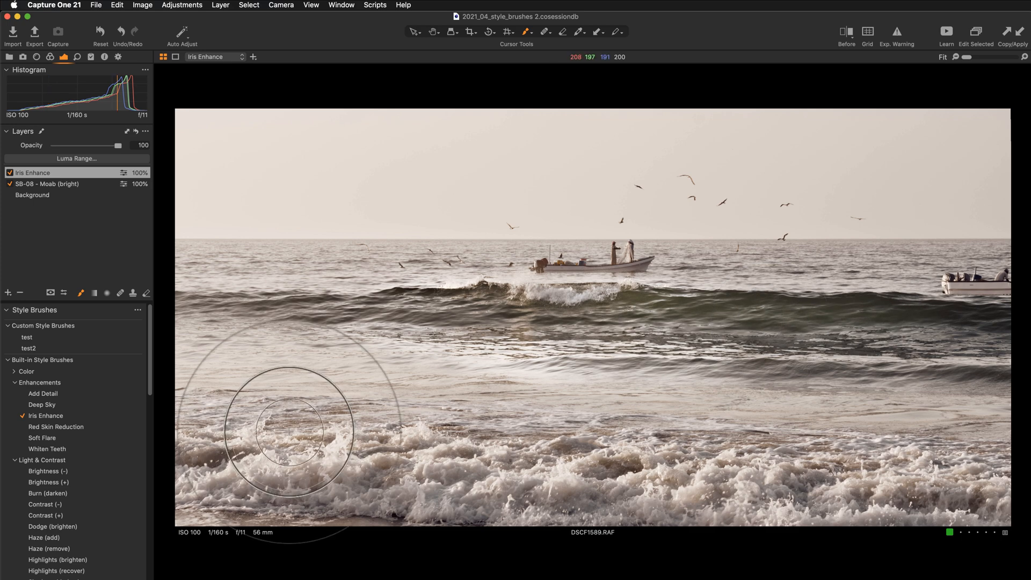
{"action": "mouse_move", "coordinate": [237, 401]}
{"action": "left_mouse_down"}
{"action": "mouse_move", "coordinate": [510, 421]}
{"action": "mouse_move", "coordinate": [264, 438]}
{"action": "mouse_move", "coordinate": [918, 464]}
{"action": "mouse_move", "coordinate": [954, 445]}
{"action": "mouse_move", "coordinate": [437, 379]}
{"action": "mouse_move", "coordinate": [876, 467]}
{"action": "mouse_move", "coordinate": [880, 456]}
{"action": "mouse_move", "coordinate": [870, 396]}
{"action": "mouse_move", "coordinate": [502, 342]}
{"action": "mouse_move", "coordinate": [339, 389]}
{"action": "mouse_move", "coordinate": [667, 415]}
{"action": "mouse_move", "coordinate": [793, 445]}
{"action": "mouse_move", "coordinate": [830, 443]}
{"action": "mouse_move", "coordinate": [926, 404]}
{"action": "mouse_move", "coordinate": [932, 451]}
{"action": "mouse_move", "coordinate": [718, 436]}
{"action": "mouse_move", "coordinate": [931, 441]}
{"action": "mouse_move", "coordinate": [805, 442]}
{"action": "mouse_move", "coordinate": [247, 397]}
{"action": "mouse_move", "coordinate": [245, 409]}
{"action": "mouse_move", "coordinate": [594, 449]}
{"action": "mouse_move", "coordinate": [707, 440]}
{"action": "mouse_move", "coordinate": [226, 374]}
{"action": "mouse_move", "coordinate": [643, 423]}
{"action": "mouse_move", "coordinate": [825, 433]}
{"action": "mouse_move", "coordinate": [893, 424]}
{"action": "mouse_move", "coordinate": [547, 387]}
{"action": "mouse_move", "coordinate": [236, 334]}
{"action": "mouse_move", "coordinate": [290, 360]}
{"action": "mouse_move", "coordinate": [597, 429]}
{"action": "mouse_move", "coordinate": [587, 458]}
{"action": "mouse_move", "coordinate": [442, 438]}
{"action": "mouse_move", "coordinate": [696, 454]}
{"action": "mouse_move", "coordinate": [597, 461]}
{"action": "mouse_move", "coordinate": [609, 453]}
{"action": "mouse_move", "coordinate": [360, 424]}
{"action": "mouse_move", "coordinate": [664, 457]}
{"action": "mouse_move", "coordinate": [571, 460]}
{"action": "mouse_move", "coordinate": [682, 495]}
{"action": "left_mouse_up"}
{"action": "key", "text": "m"}
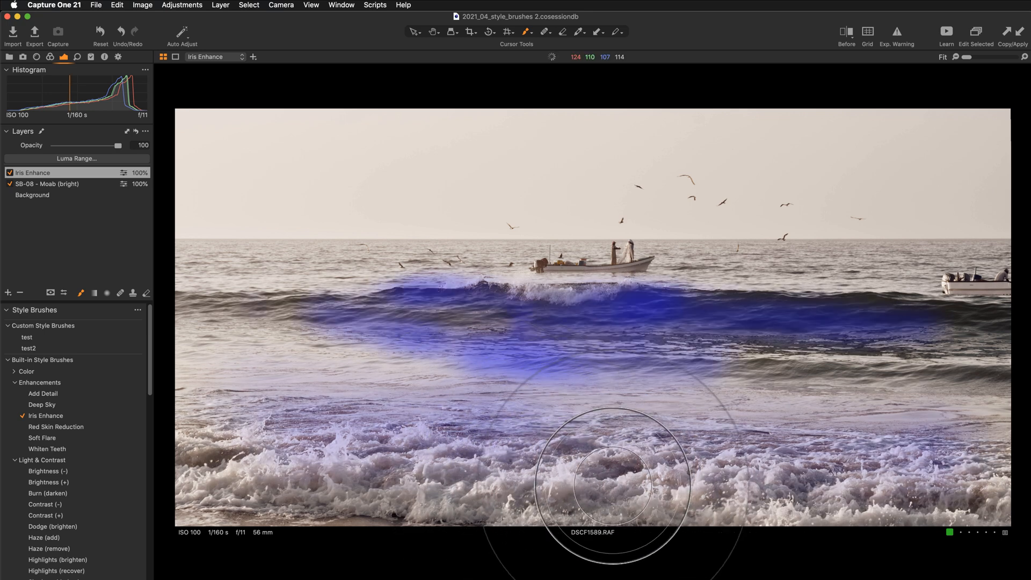
- Hide the mask and inspect the foreground foam up close with the Iris Enhance layer off and on
{"action": "key", "text": "m"}
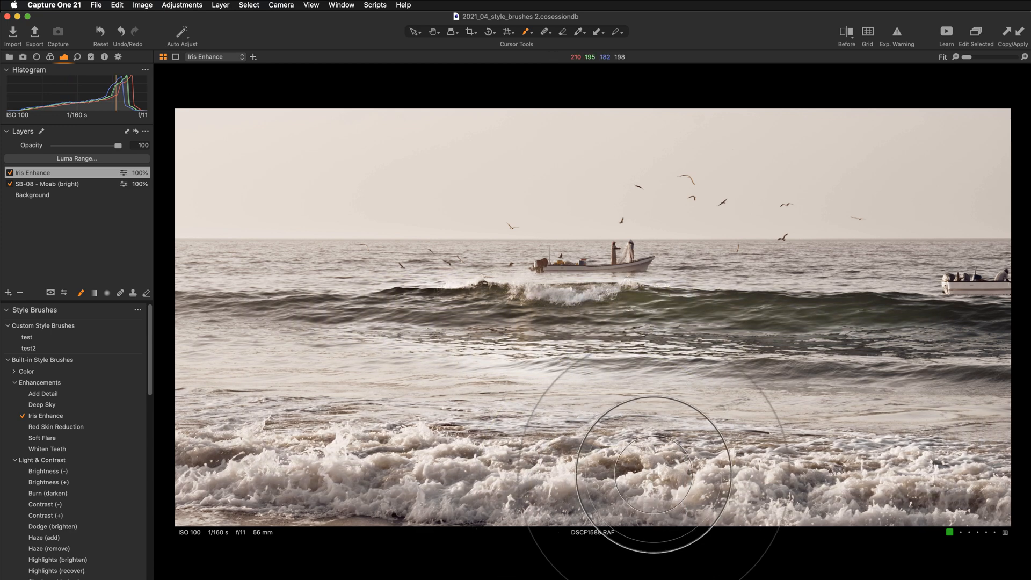
{"action": "scroll", "coordinate": [590, 424], "scroll_direction": "up", "scroll_amount": 8}
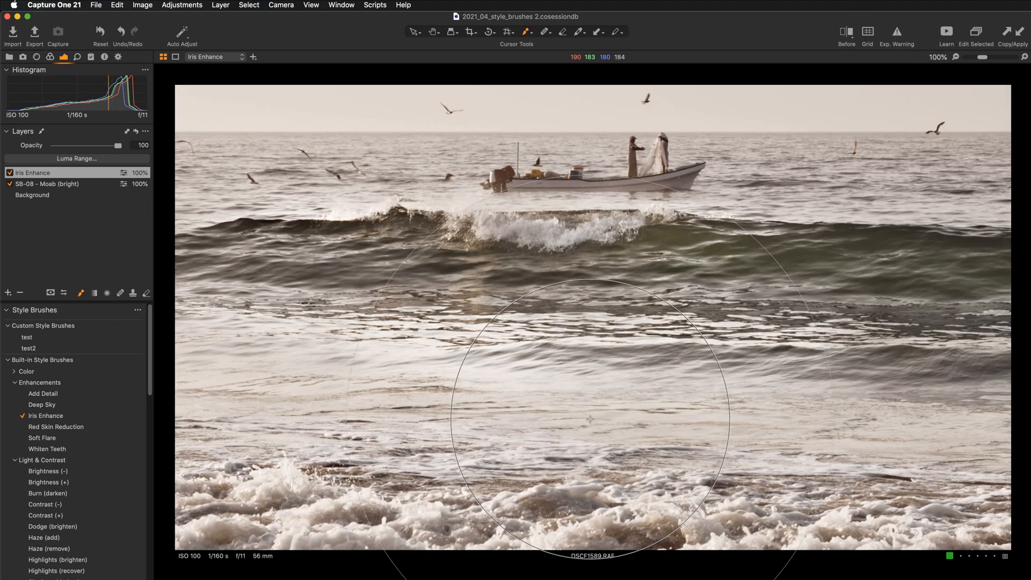
{"action": "left_click", "coordinate": [432, 32]}
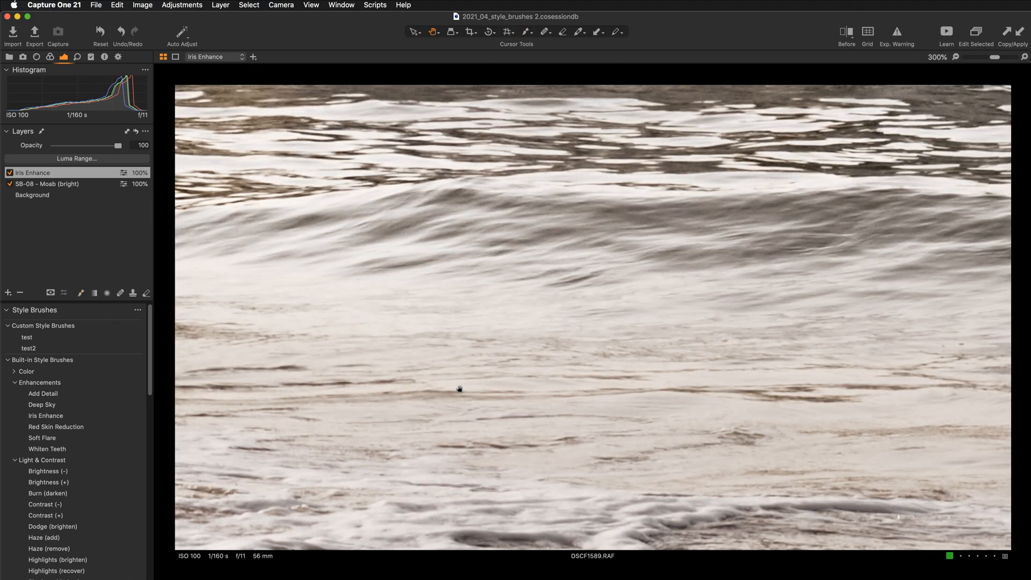
{"action": "left_click_drag", "start_coordinate": [459, 391], "coordinate": [483, 193]}
{"action": "left_click_drag", "start_coordinate": [498, 398], "coordinate": [508, 150]}
{"action": "left_click_drag", "start_coordinate": [626, 276], "coordinate": [616, 350]}
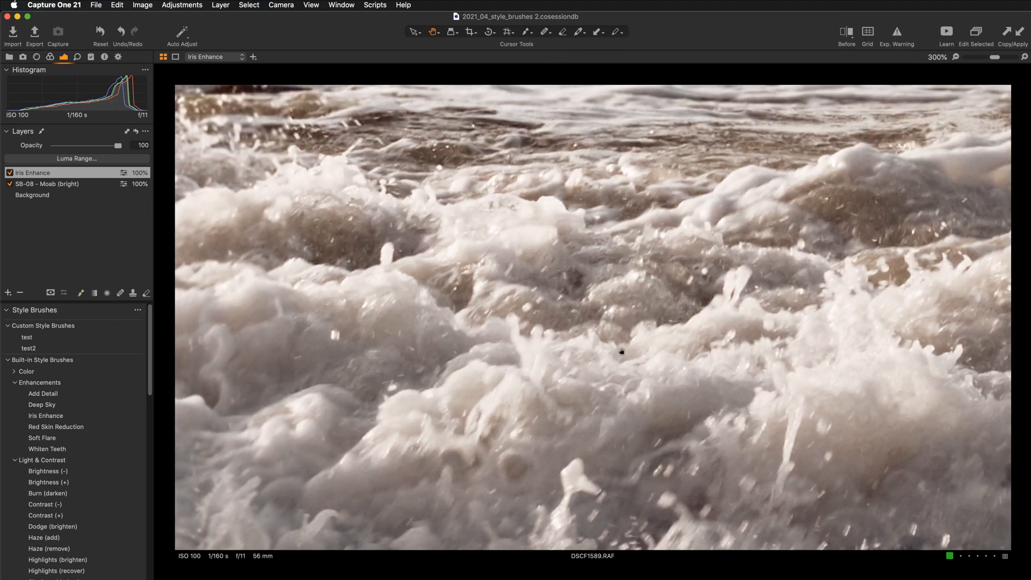
{"action": "left_click_drag", "start_coordinate": [209, 279], "coordinate": [204, 348]}
{"action": "left_click", "coordinate": [9, 173]}
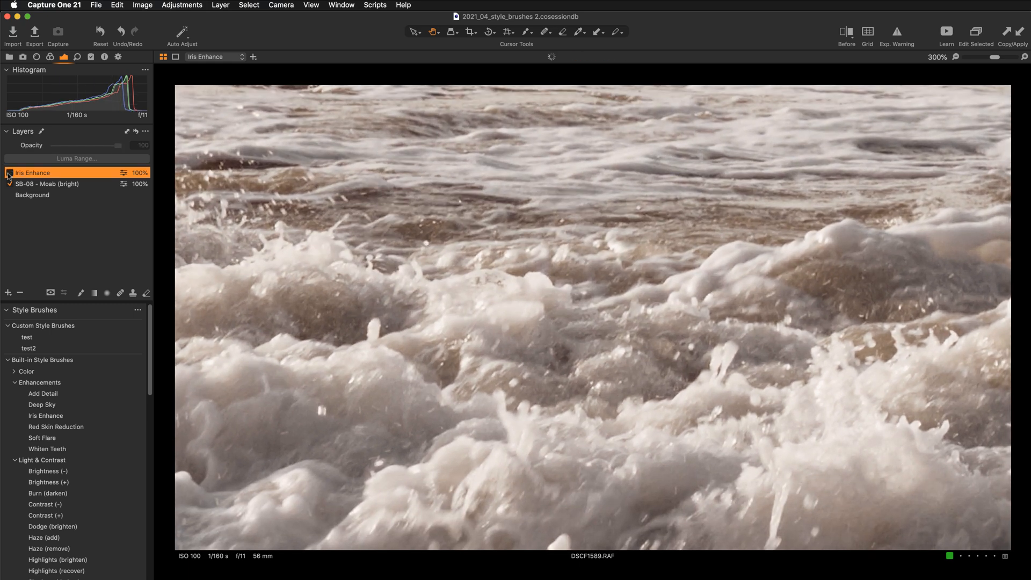
{"action": "left_click", "coordinate": [10, 173]}
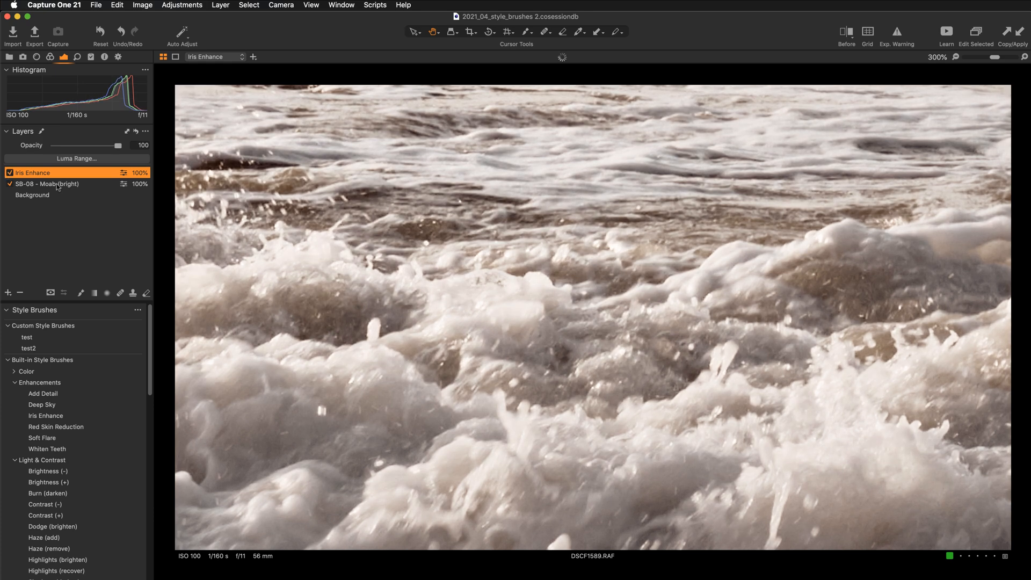
{"action": "double_click", "coordinate": [419, 239]}
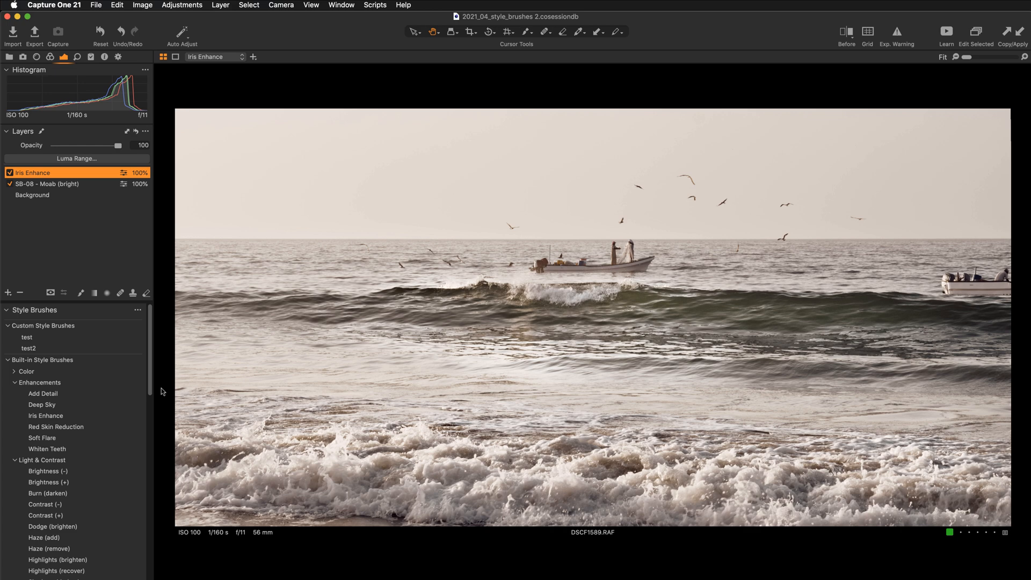
- Show the image browser and compare the seascape before and after editing with the split view
{"action": "key", "text": "super+b"}
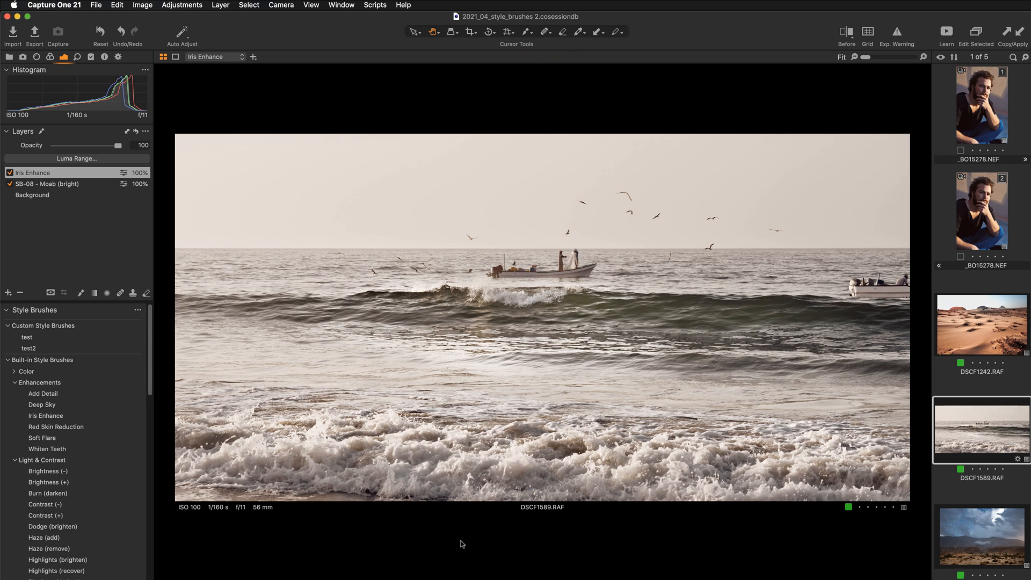
{"action": "key", "text": "y"}
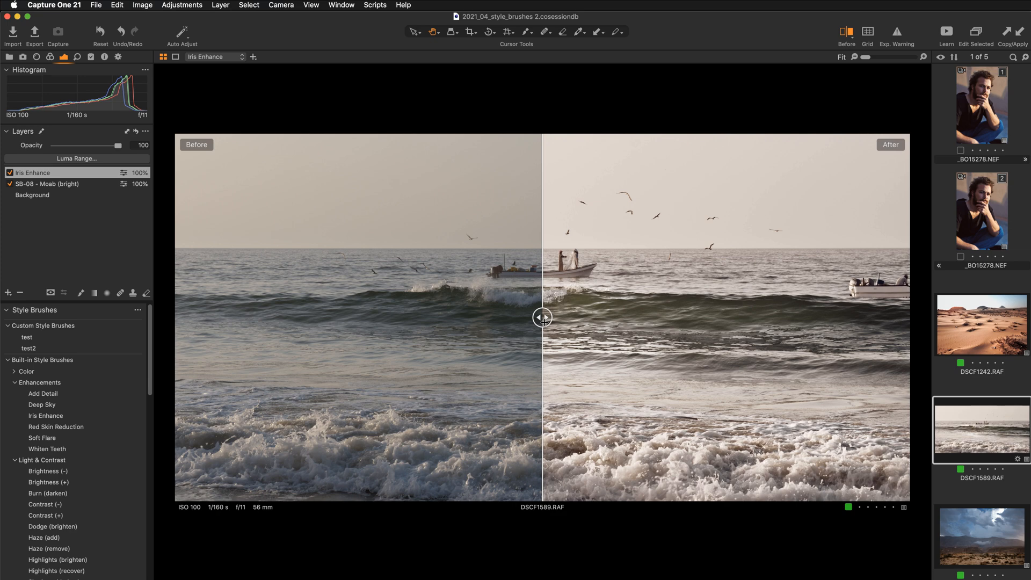
{"action": "left_click_drag", "start_coordinate": [542, 318], "coordinate": [181, 375]}
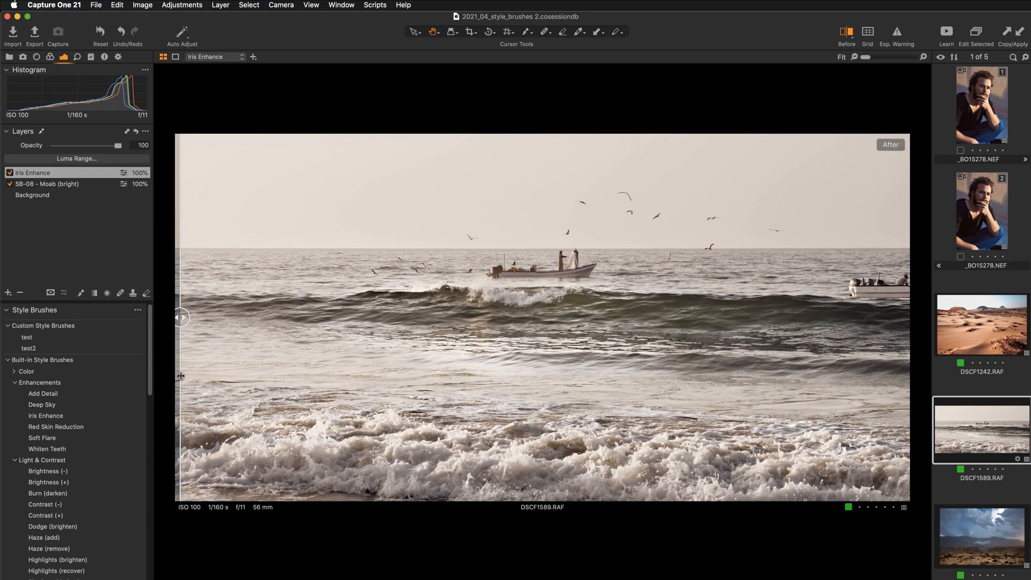
- Open the desert photo DSCF1242.RAF and turn off the before/after split view
{"action": "left_click", "coordinate": [960, 333]}
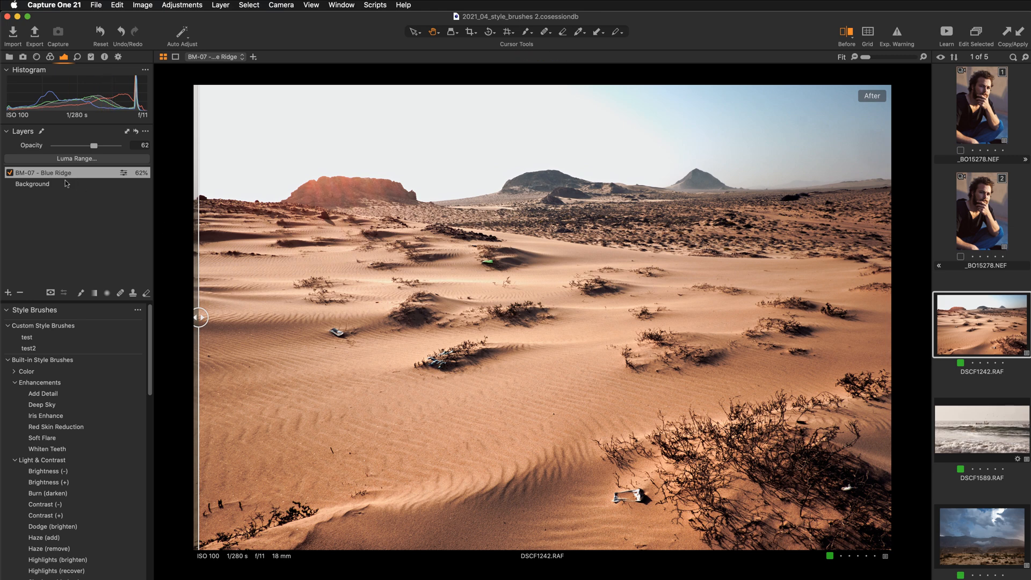
{"action": "left_click_drag", "start_coordinate": [199, 317], "coordinate": [202, 338]}
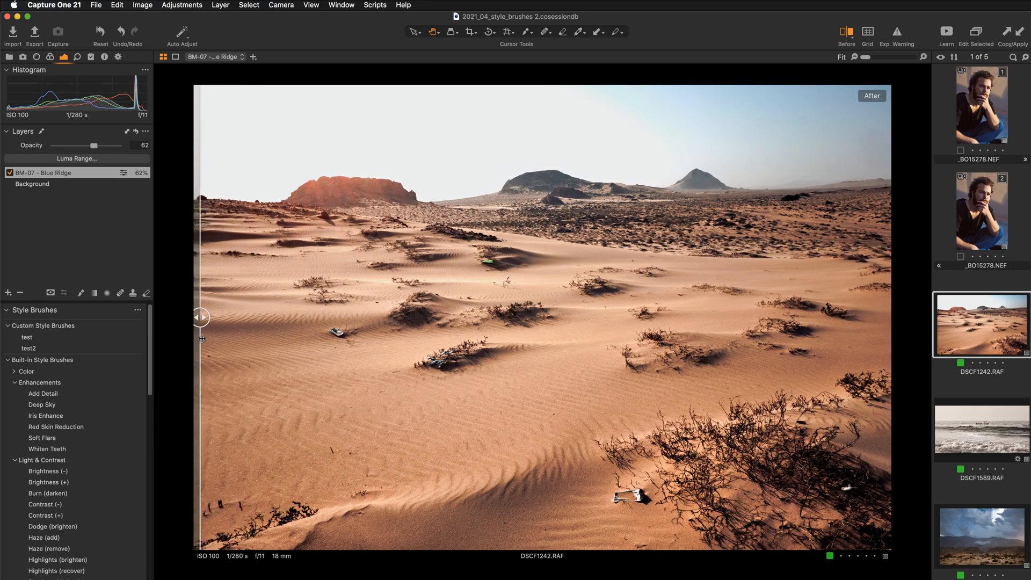
{"action": "key", "text": "y"}
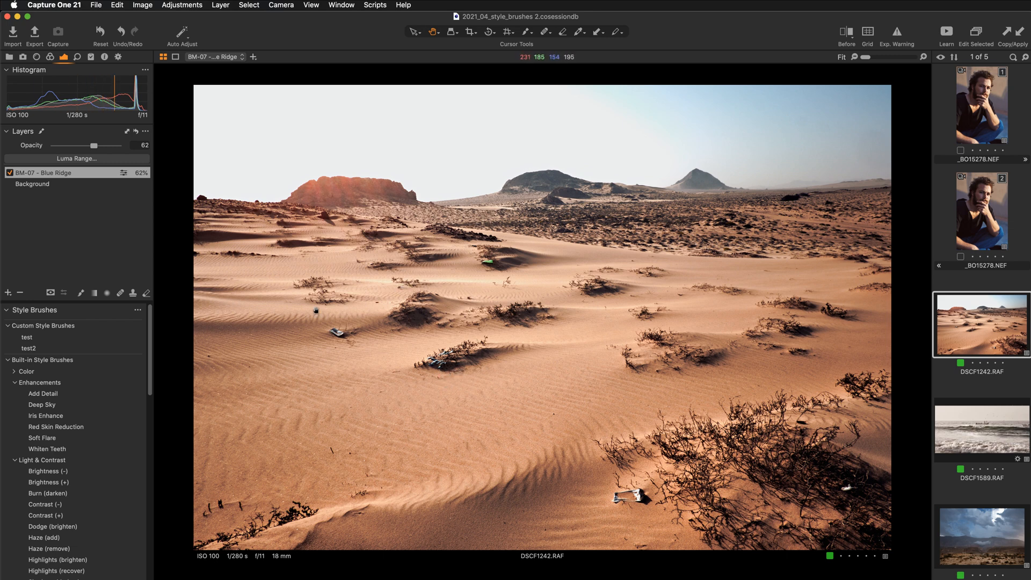
- Choose the Iris Enhance style brush, enlarge it and paint across the sand in the desert's foreground
{"action": "left_click", "coordinate": [59, 418]}
{"action": "right_click", "coordinate": [296, 385]}
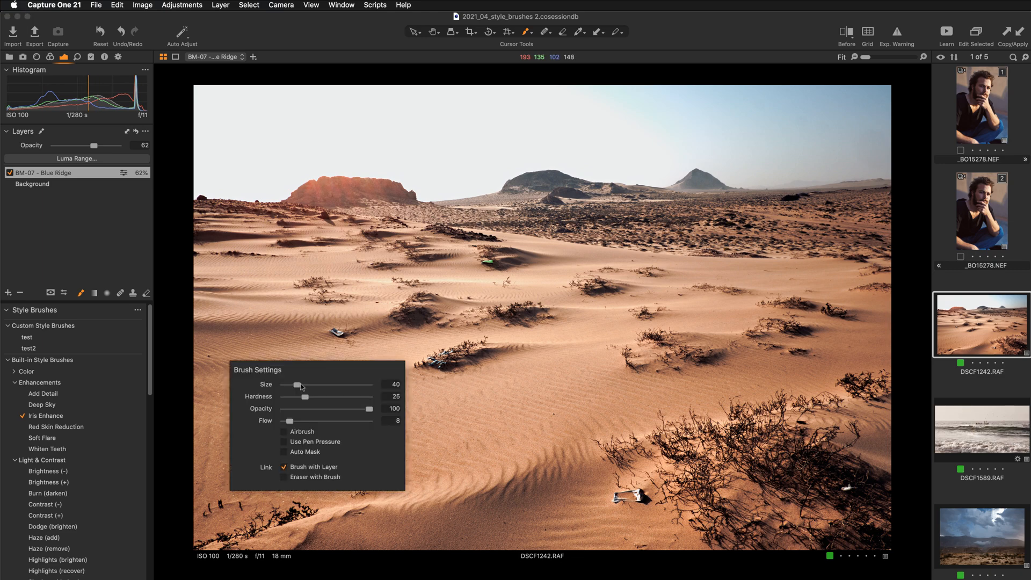
{"action": "left_click_drag", "start_coordinate": [298, 385], "coordinate": [325, 384]}
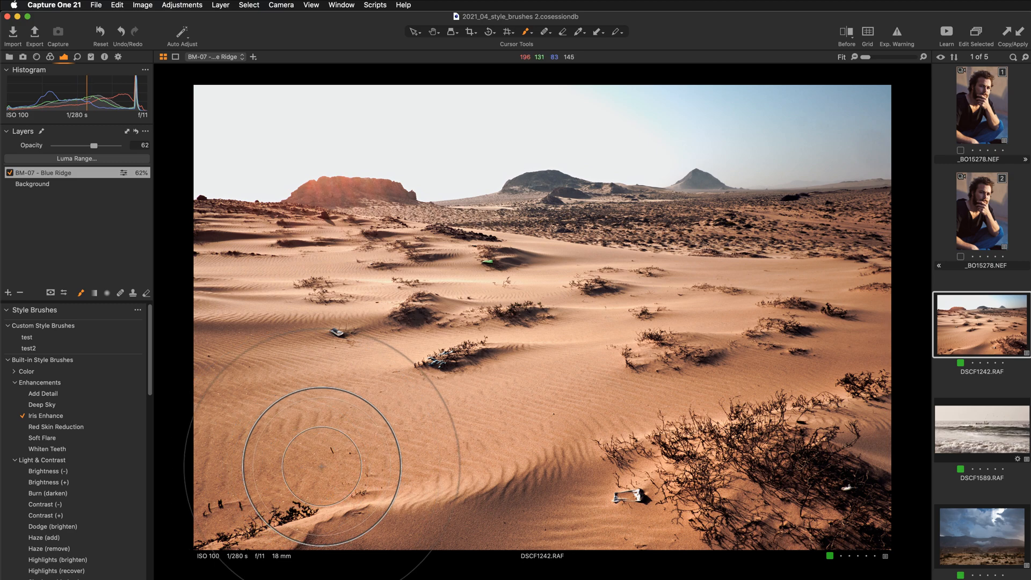
{"action": "left_click_drag", "start_coordinate": [287, 449], "coordinate": [311, 449]}
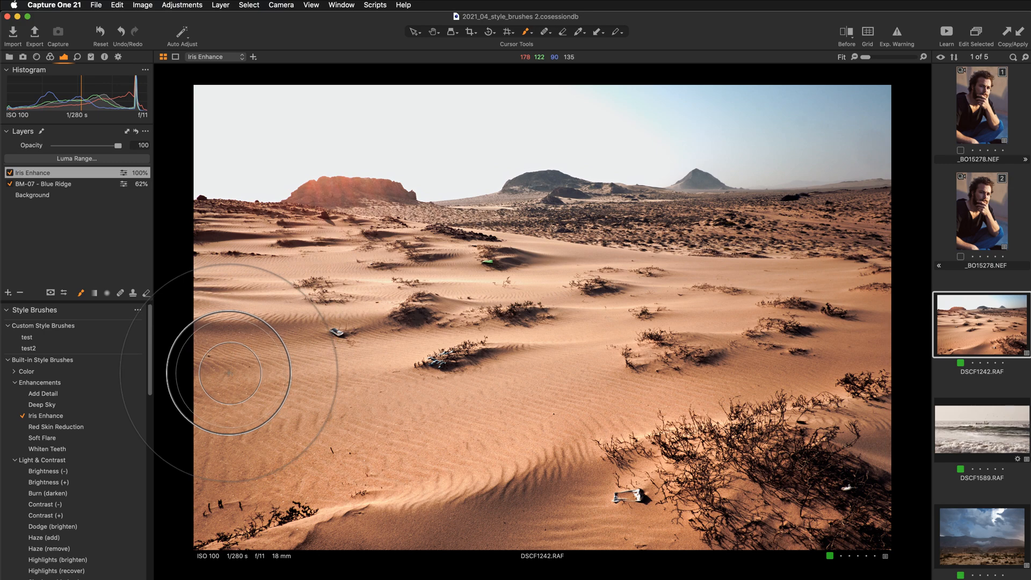
{"action": "mouse_move", "coordinate": [254, 372]}
{"action": "left_mouse_down"}
{"action": "mouse_move", "coordinate": [595, 360]}
{"action": "mouse_move", "coordinate": [641, 349]}
{"action": "mouse_move", "coordinate": [669, 379]}
{"action": "mouse_move", "coordinate": [615, 399]}
{"action": "left_mouse_up"}
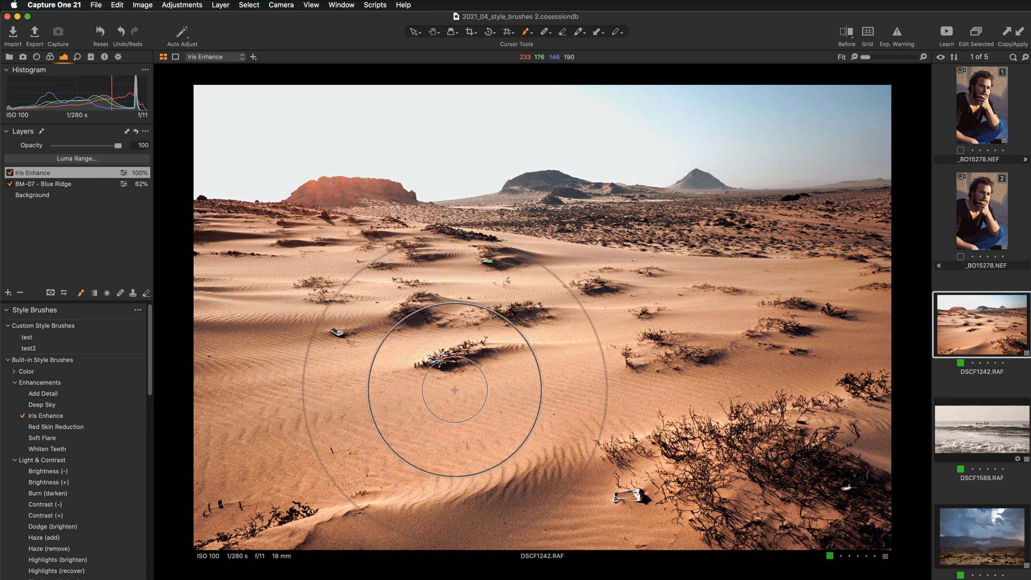
- Check the brushed sand at 100% and reduce the Iris Enhance layer's opacity to 35
{"action": "key", "text": "."}
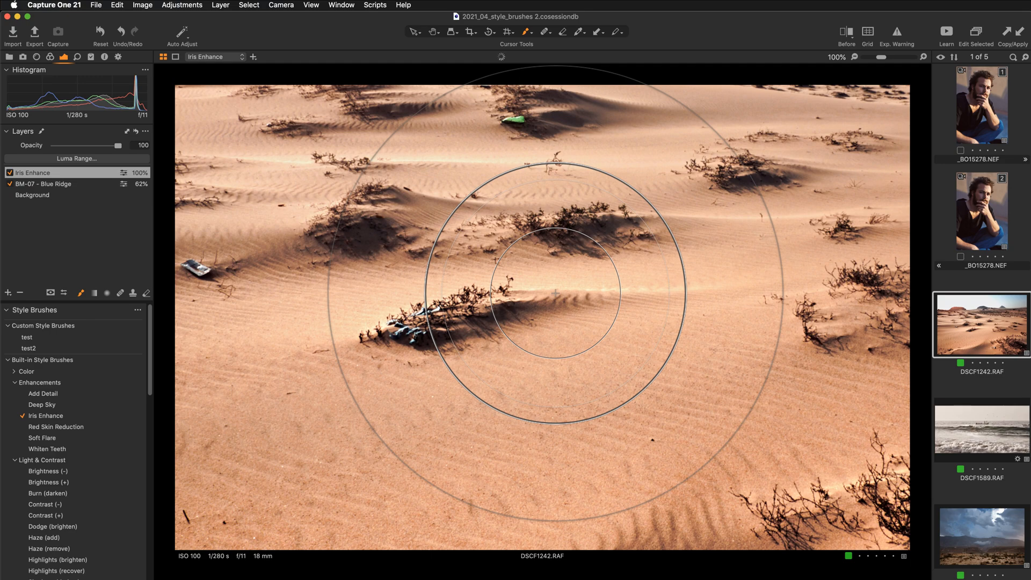
{"action": "key", "text": "super+0"}
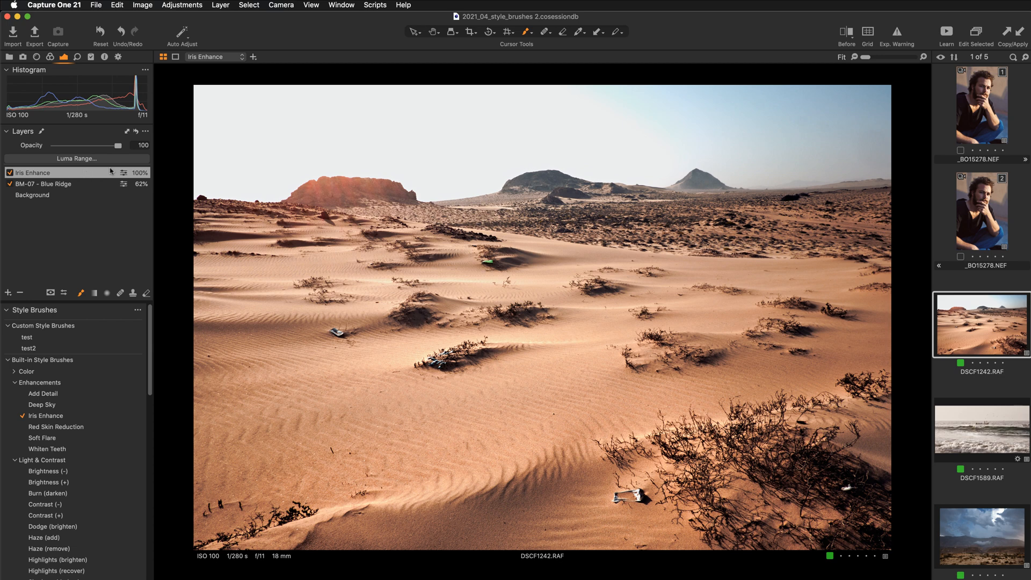
{"action": "left_click_drag", "start_coordinate": [118, 146], "coordinate": [75, 147]}
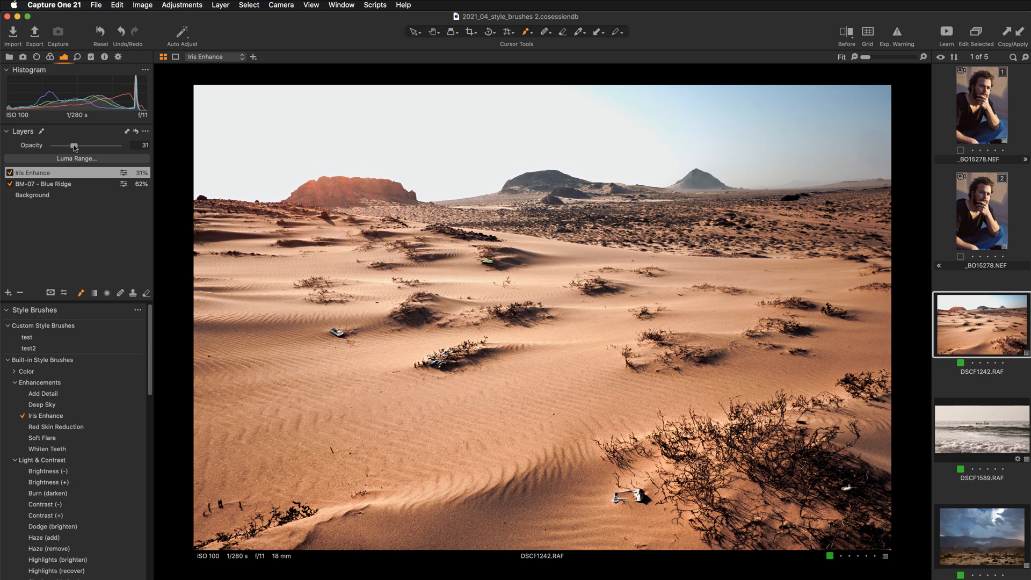
{"action": "left_click_drag", "start_coordinate": [75, 147], "coordinate": [79, 146]}
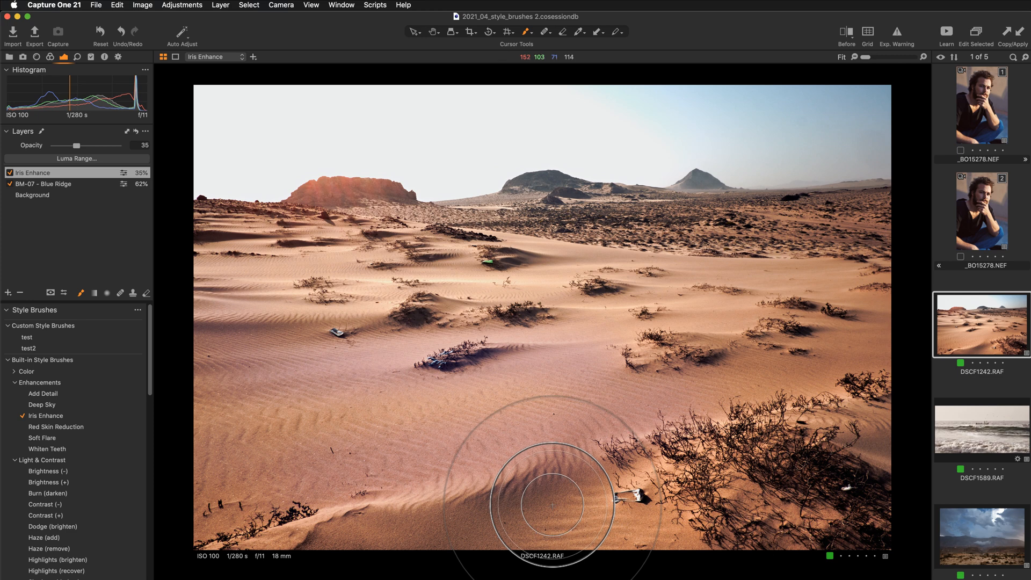
- Hide the image browser and examine the dunes and shrubs of the desert photo up close
{"action": "key", "text": "super+b"}
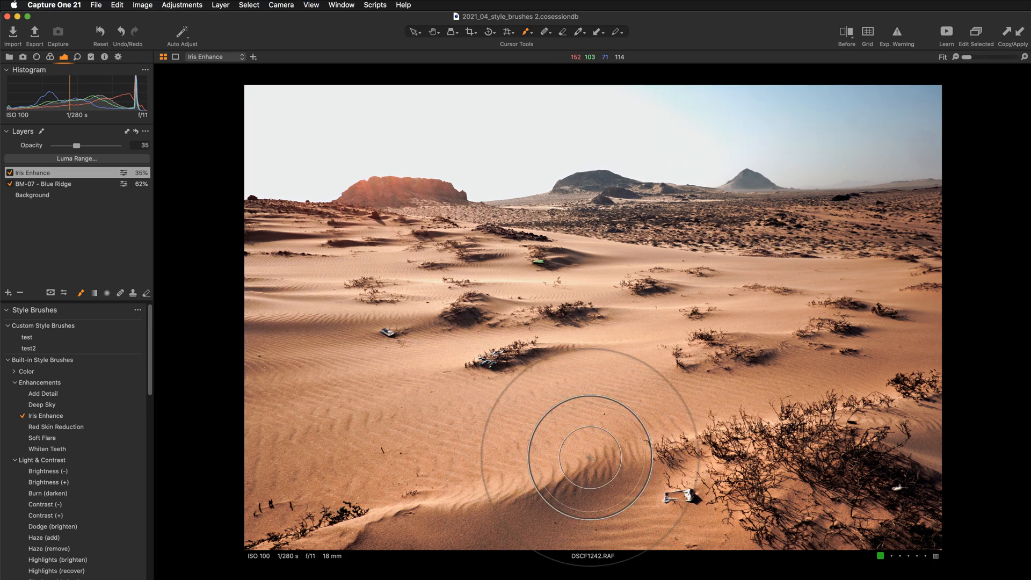
{"action": "key", "text": "v"}
{"action": "scroll", "coordinate": [593, 460], "scroll_direction": "up", "scroll_amount": 1}
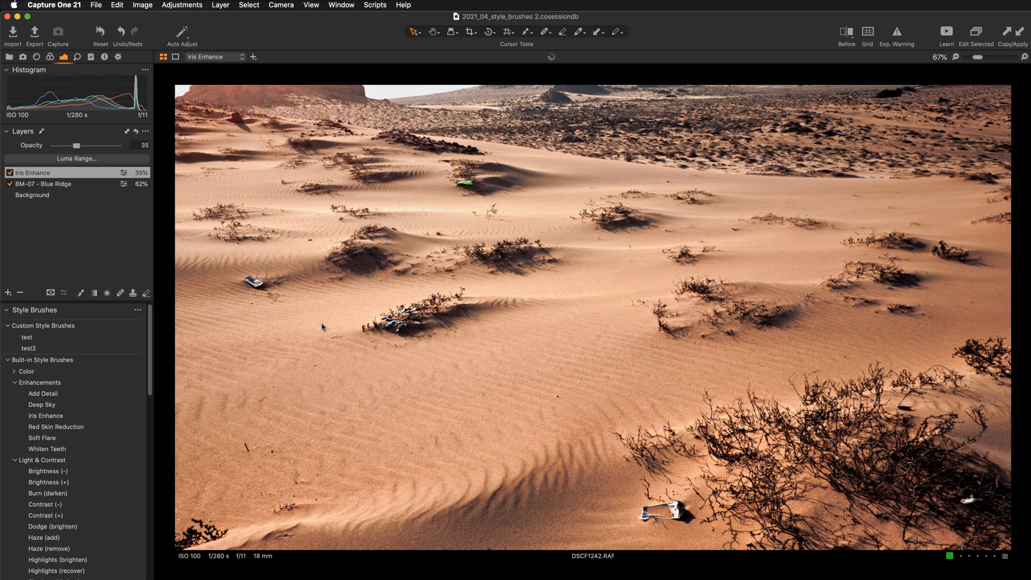
{"action": "left_click_drag", "start_coordinate": [320, 315], "coordinate": [572, 284]}
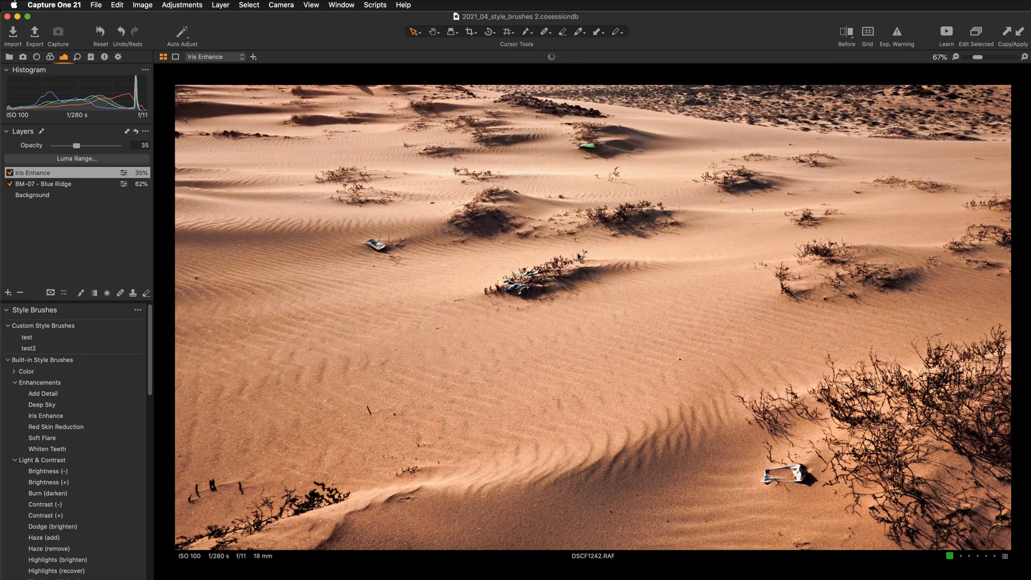
{"action": "scroll", "coordinate": [451, 295], "scroll_direction": "down", "scroll_amount": 2}
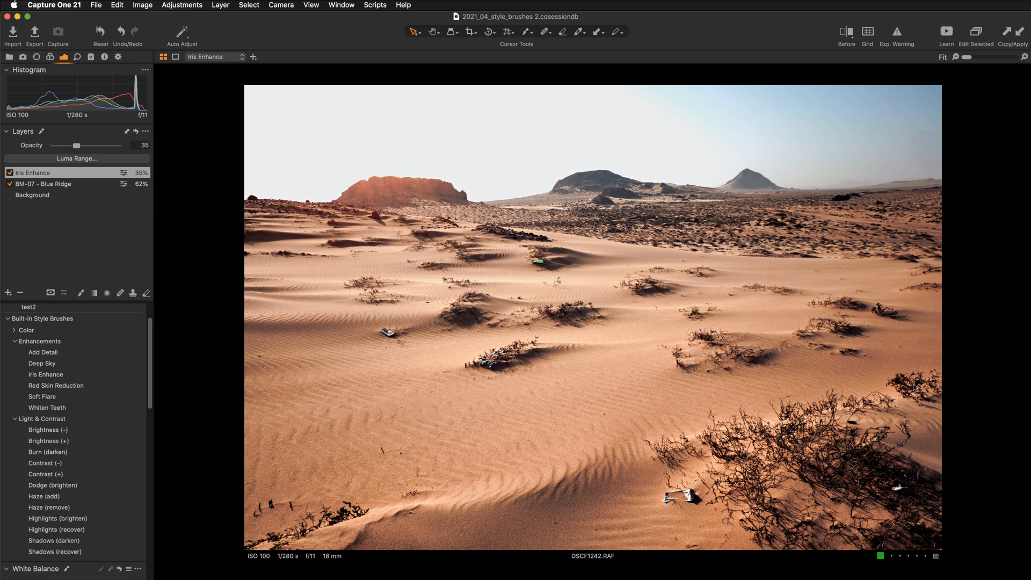
- Open the mountain landscape DSCF1608.RAF from the image browser and hide the browser
{"action": "key", "text": "super+b"}
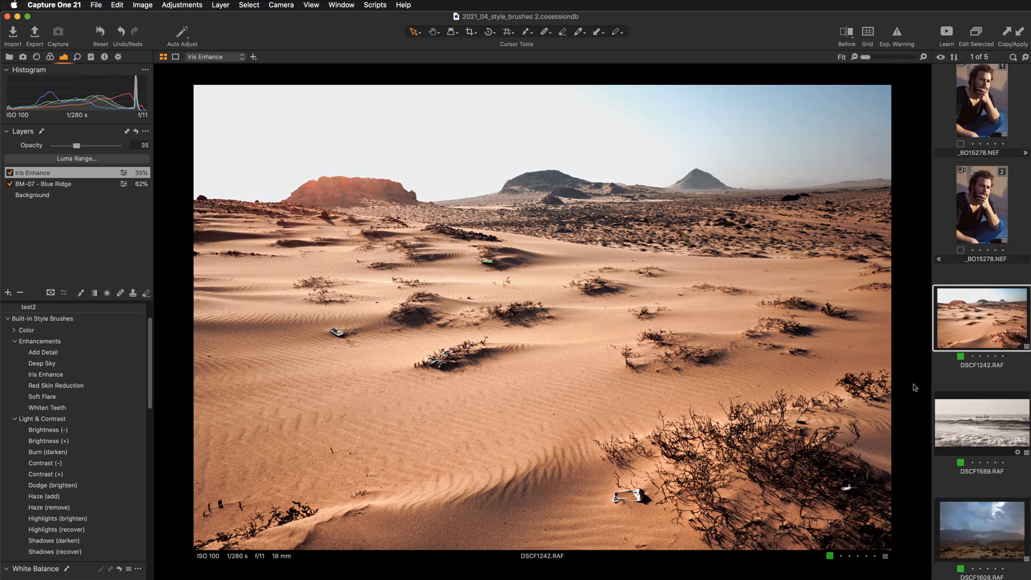
{"action": "left_click", "coordinate": [974, 528]}
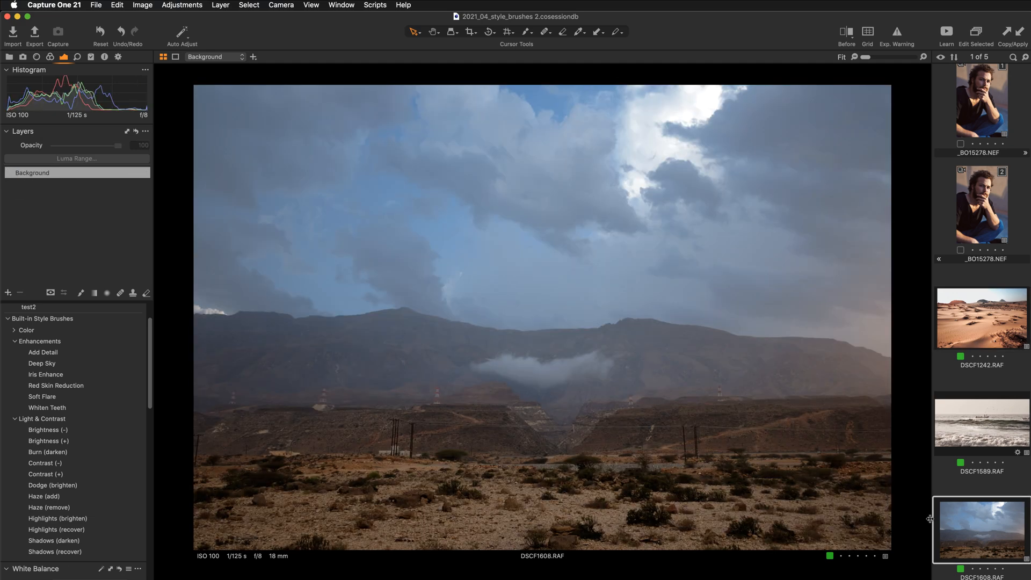
{"action": "key", "text": "super+b"}
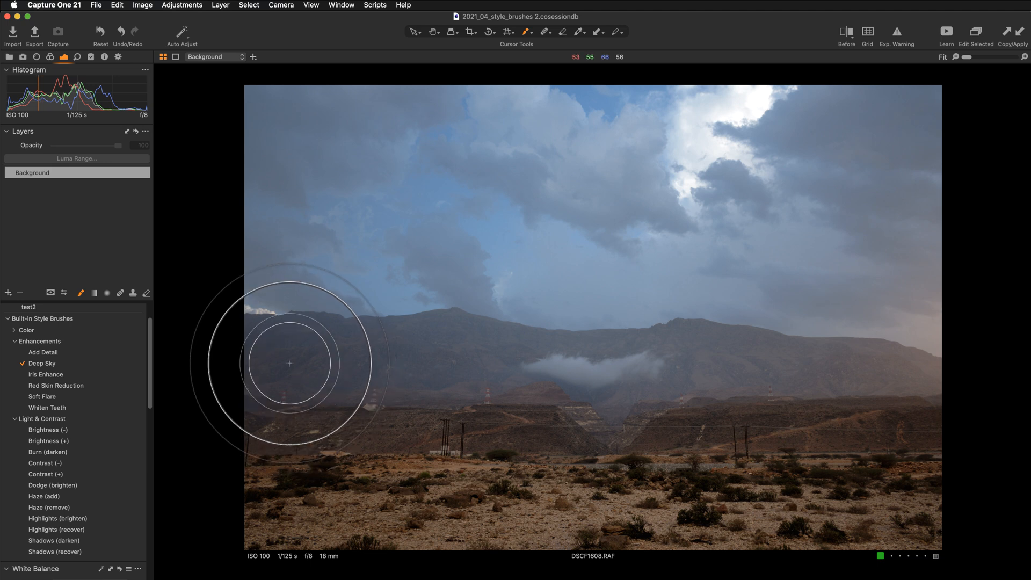
- Enlarge the Deep Sky style brush, paint it over the clouds and the hazy mountains, and reduce the brush size
{"action": "right_click", "coordinate": [305, 270]}
{"action": "left_click_drag", "start_coordinate": [305, 271], "coordinate": [323, 267]}
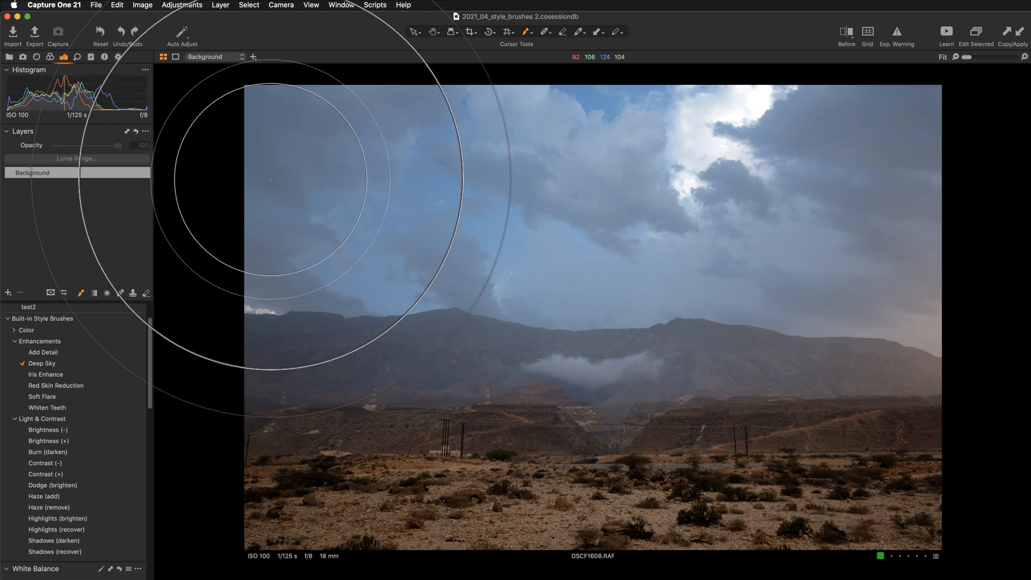
{"action": "mouse_move", "coordinate": [269, 143]}
{"action": "left_mouse_down"}
{"action": "mouse_move", "coordinate": [531, 156]}
{"action": "mouse_move", "coordinate": [794, 138]}
{"action": "mouse_move", "coordinate": [782, 195]}
{"action": "mouse_move", "coordinate": [311, 231]}
{"action": "mouse_move", "coordinate": [300, 263]}
{"action": "mouse_move", "coordinate": [955, 265]}
{"action": "mouse_move", "coordinate": [920, 261]}
{"action": "mouse_move", "coordinate": [891, 161]}
{"action": "mouse_move", "coordinate": [378, 238]}
{"action": "mouse_move", "coordinate": [783, 242]}
{"action": "mouse_move", "coordinate": [929, 346]}
{"action": "mouse_move", "coordinate": [281, 287]}
{"action": "left_mouse_up"}
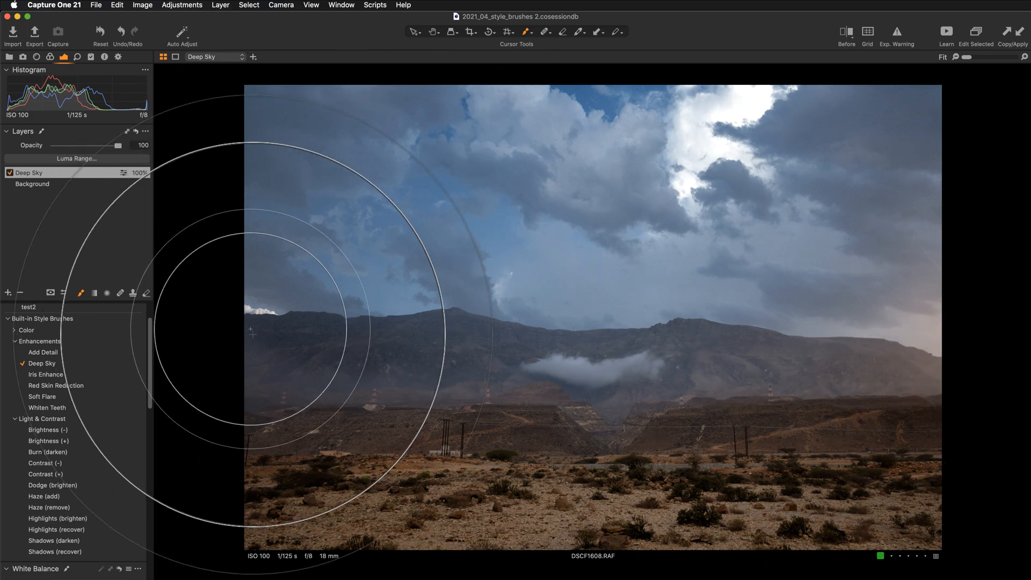
{"action": "key", "text": "bracketleft"}
{"action": "key", "text": "bracketleft"}
{"action": "key", "text": "bracketleft"}
{"action": "key", "text": "bracketleft"}
{"action": "key", "text": "bracketleft"}
{"action": "key", "text": "bracketleft"}
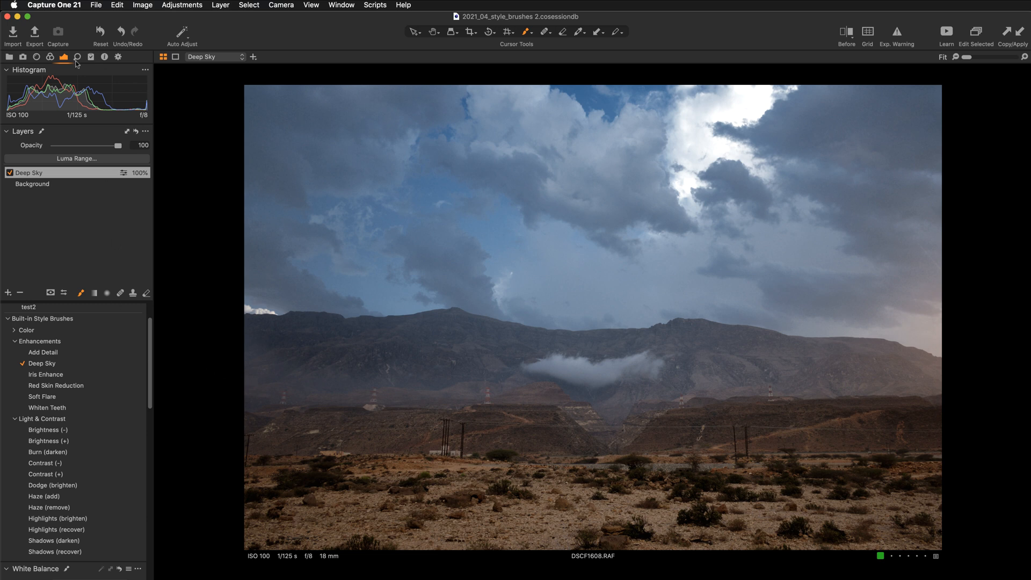
- Review the exposure, high dynamic range and clarity adjustments of the Deep Sky layer
{"action": "scroll", "coordinate": [109, 378], "scroll_direction": "down", "scroll_amount": 10}
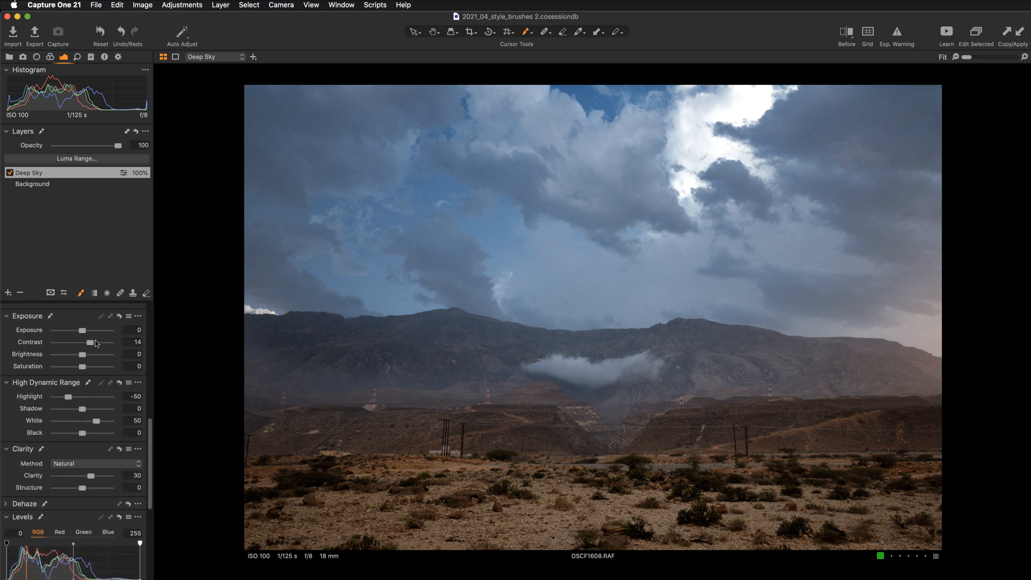
{"action": "scroll", "coordinate": [90, 343], "scroll_direction": "down", "scroll_amount": 2}
{"action": "scroll", "coordinate": [90, 344], "scroll_direction": "down", "scroll_amount": 1}
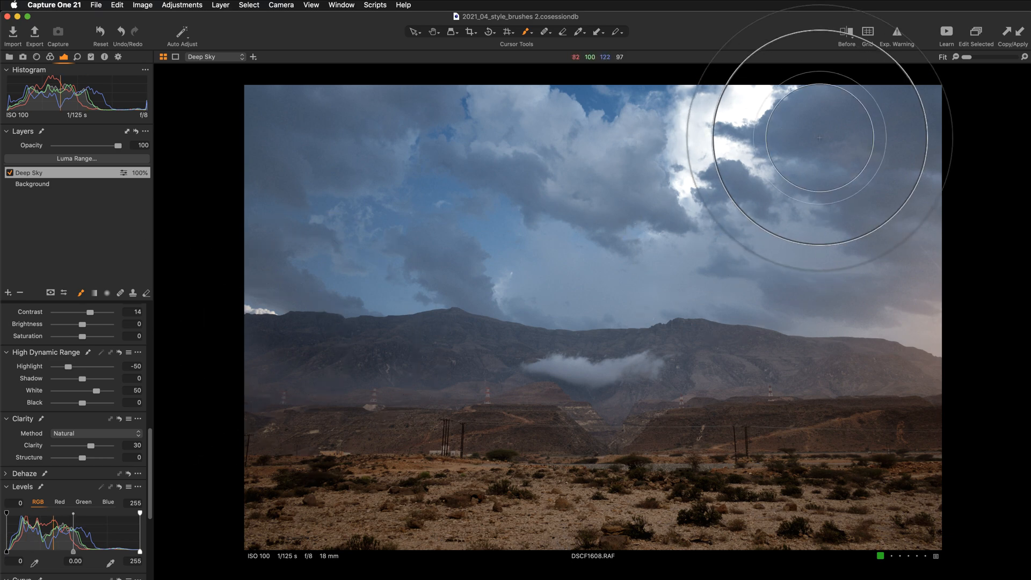
- Inspect the bright break in the clouds and its surroundings at 100%
{"action": "scroll", "coordinate": [814, 143], "scroll_direction": "up", "scroll_amount": 4}
{"action": "scroll", "coordinate": [778, 161], "scroll_direction": "down", "scroll_amount": 2}
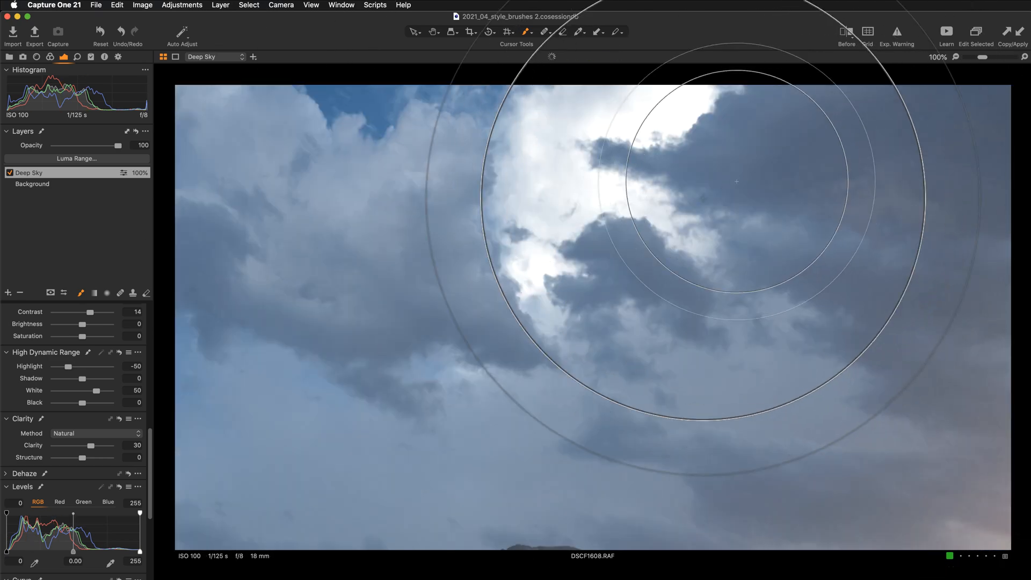
{"action": "left_click", "coordinate": [434, 31]}
{"action": "left_click_drag", "start_coordinate": [589, 192], "coordinate": [589, 237]}
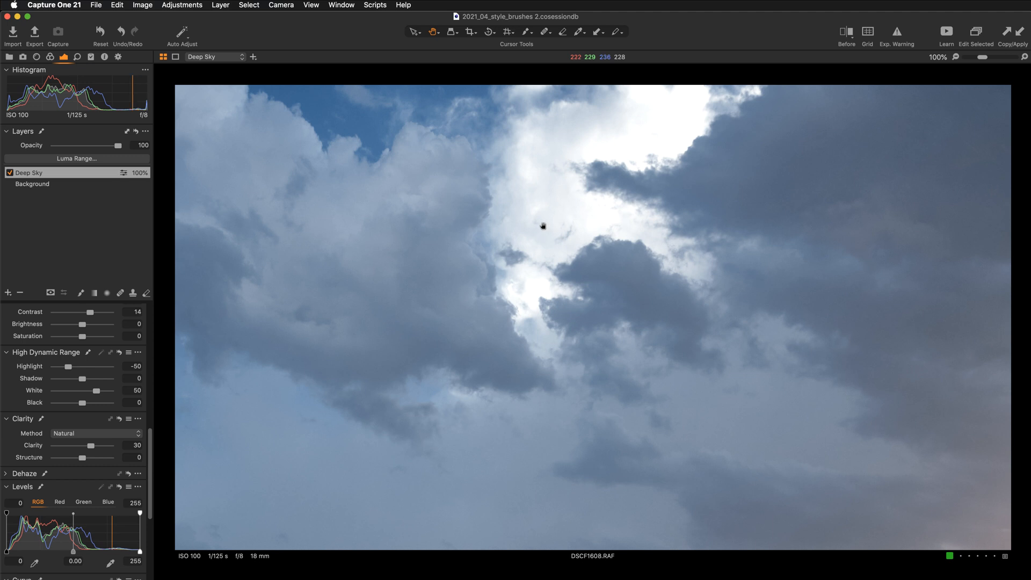
- Compare the clouds in a before/after split view and set the Deep Sky layer's Highlight to -100
{"action": "key", "text": "y"}
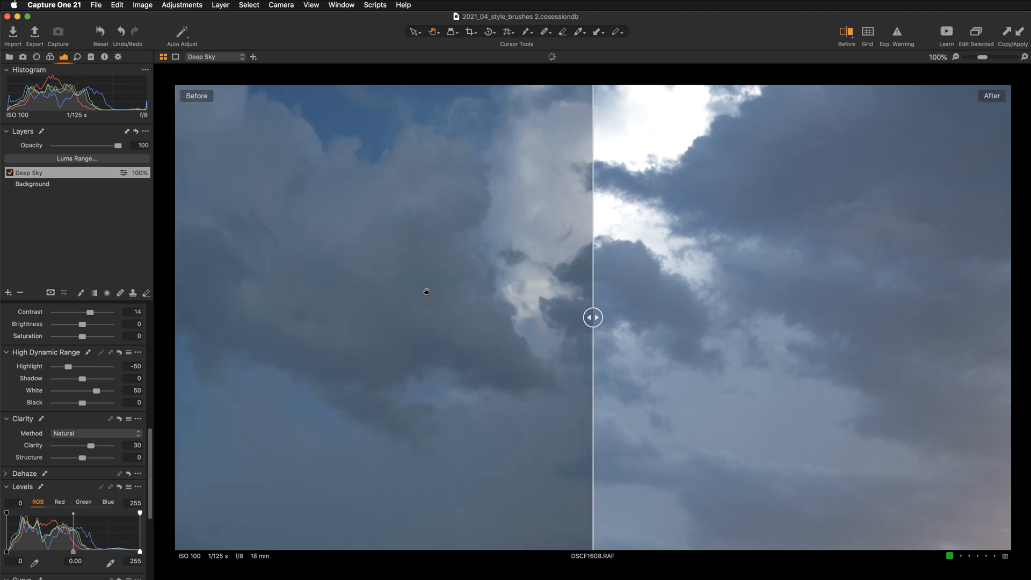
{"action": "left_click_drag", "start_coordinate": [604, 319], "coordinate": [374, 337]}
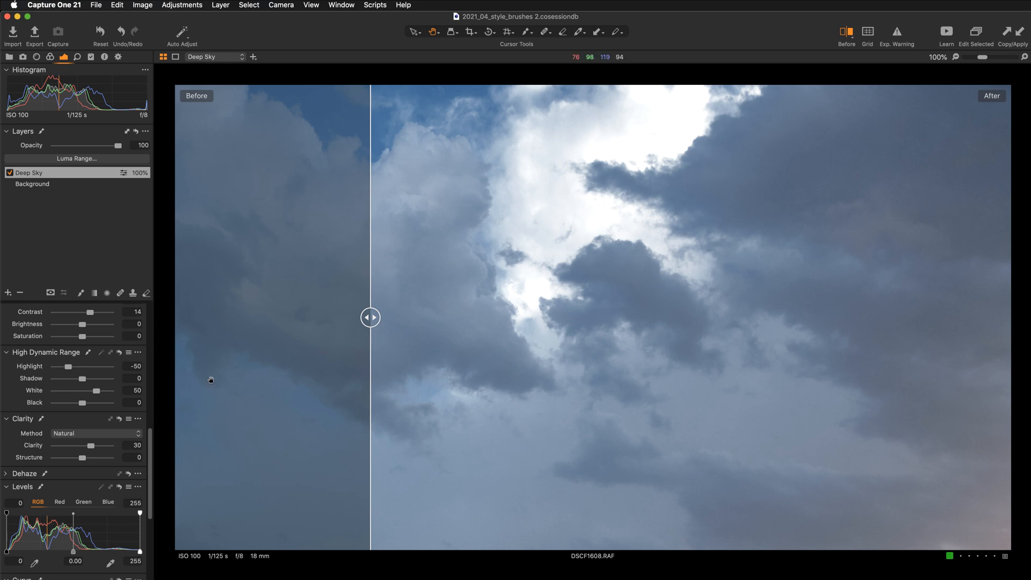
{"action": "left_click_drag", "start_coordinate": [68, 370], "coordinate": [39, 371]}
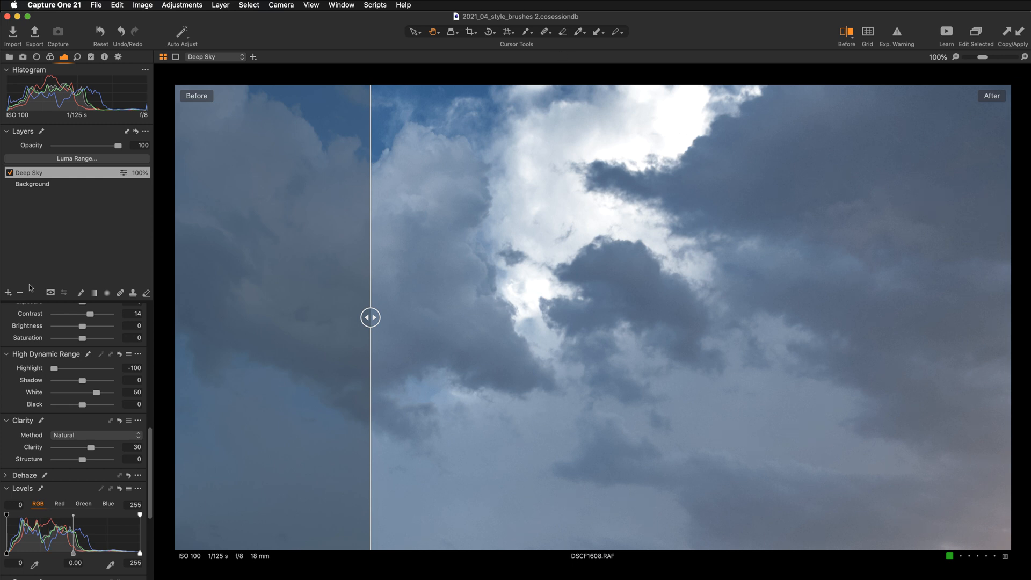
- Add a filled adjustment layer with Highlight at -48, check the whole landscape and turn off the before/after view
{"action": "left_click", "coordinate": [8, 293]}
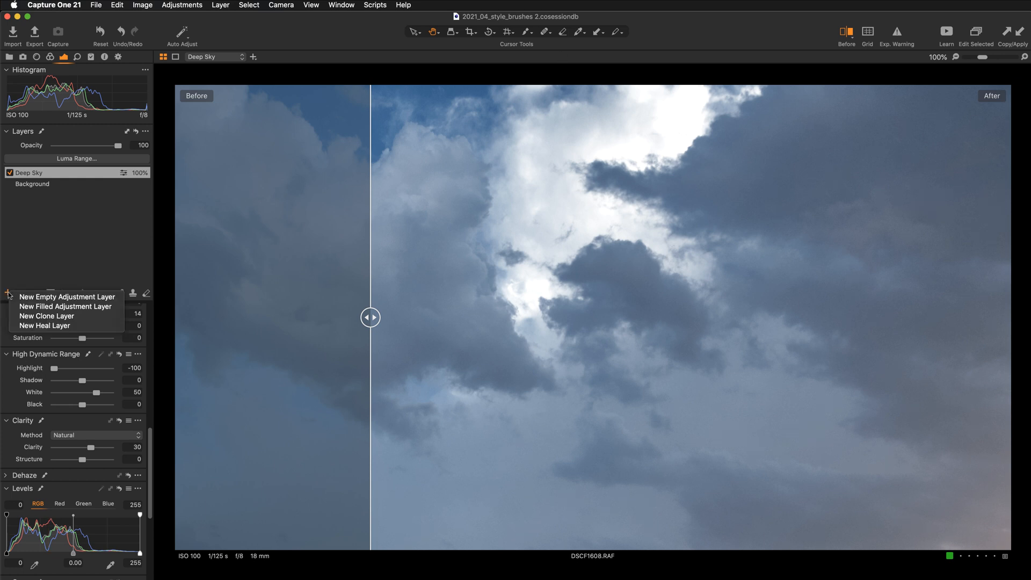
{"action": "left_click", "coordinate": [15, 307]}
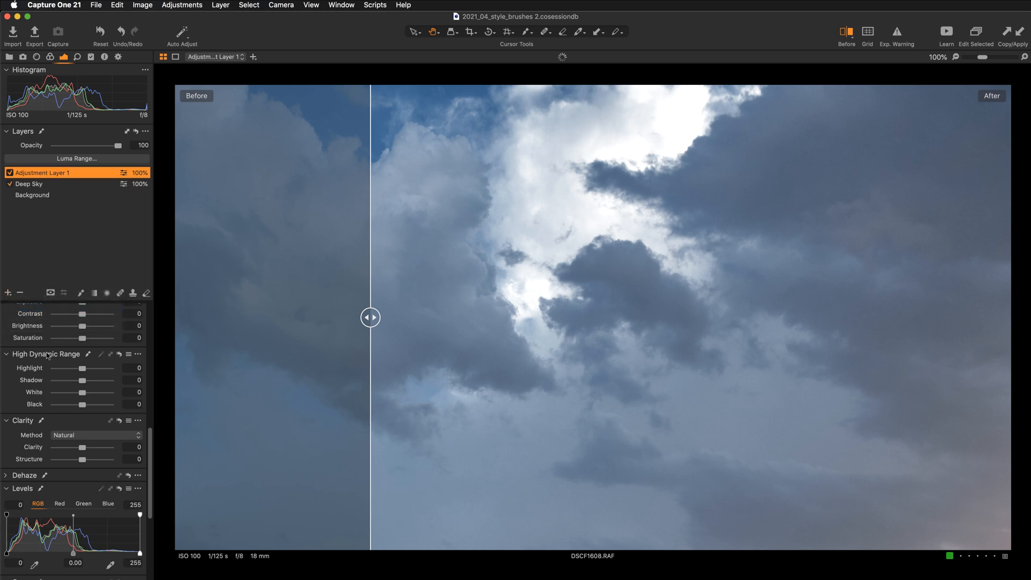
{"action": "left_click_drag", "start_coordinate": [83, 371], "coordinate": [70, 370]}
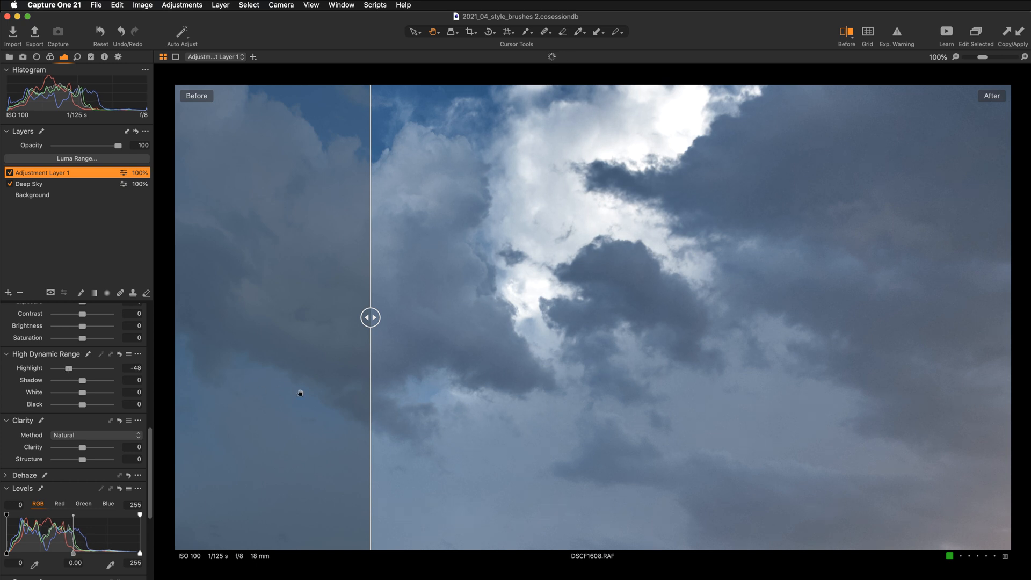
{"action": "left_click_drag", "start_coordinate": [493, 334], "coordinate": [506, 324]}
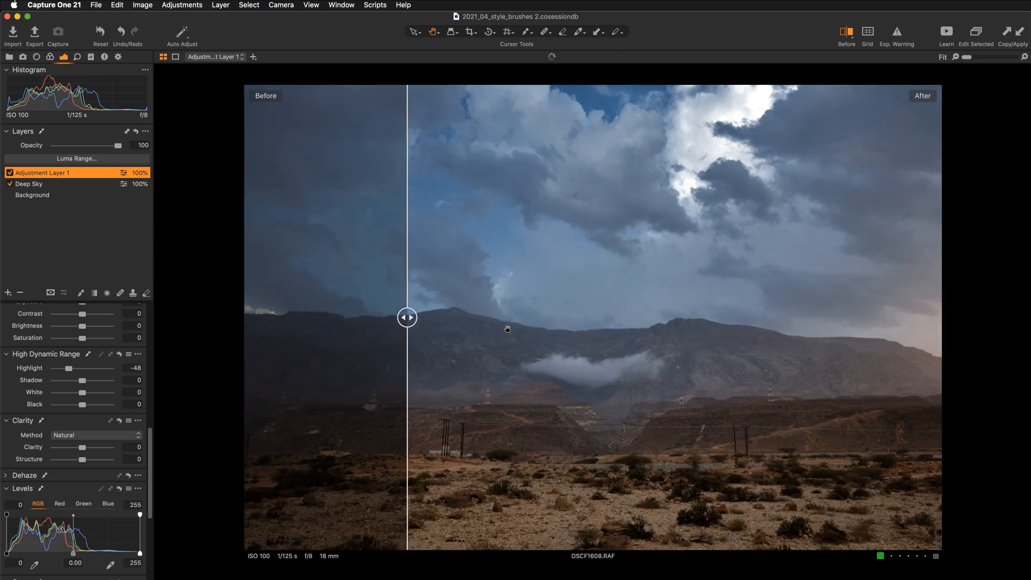
{"action": "key", "text": "y"}
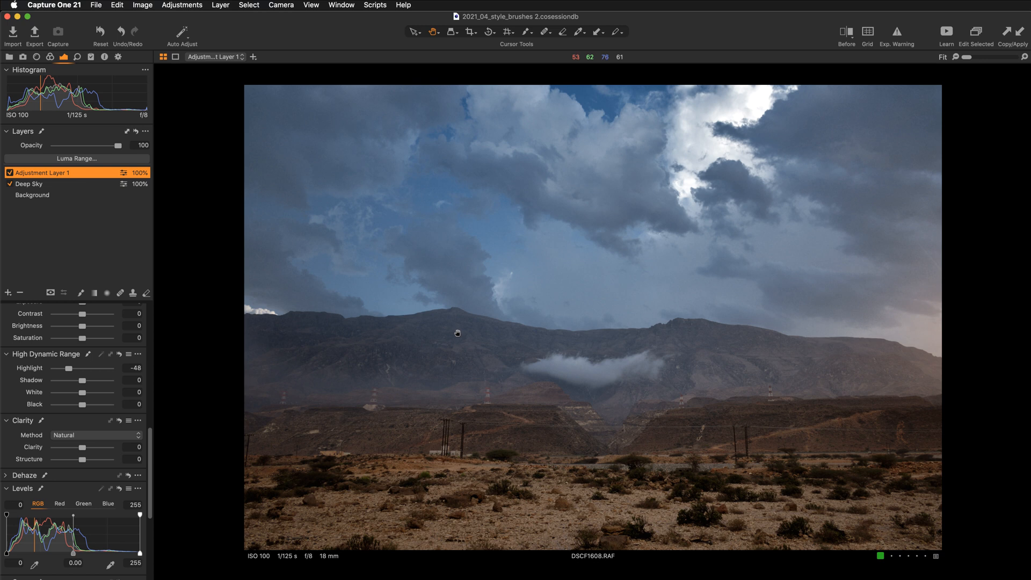
- Reset the White value of the Deep Sky layer and undo the reset
{"action": "left_click", "coordinate": [51, 188]}
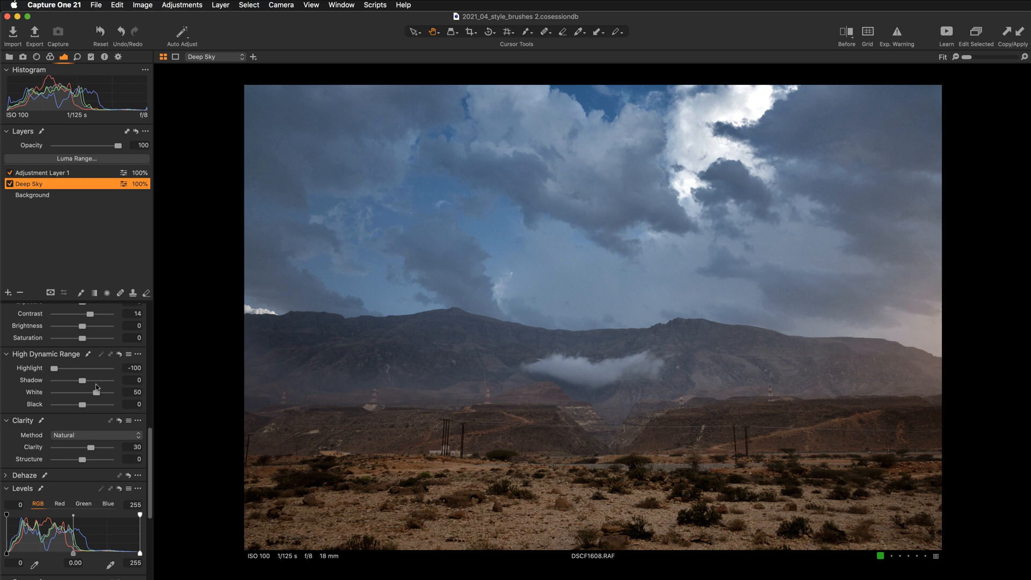
{"action": "scroll", "coordinate": [86, 369], "scroll_direction": "up", "scroll_amount": 2}
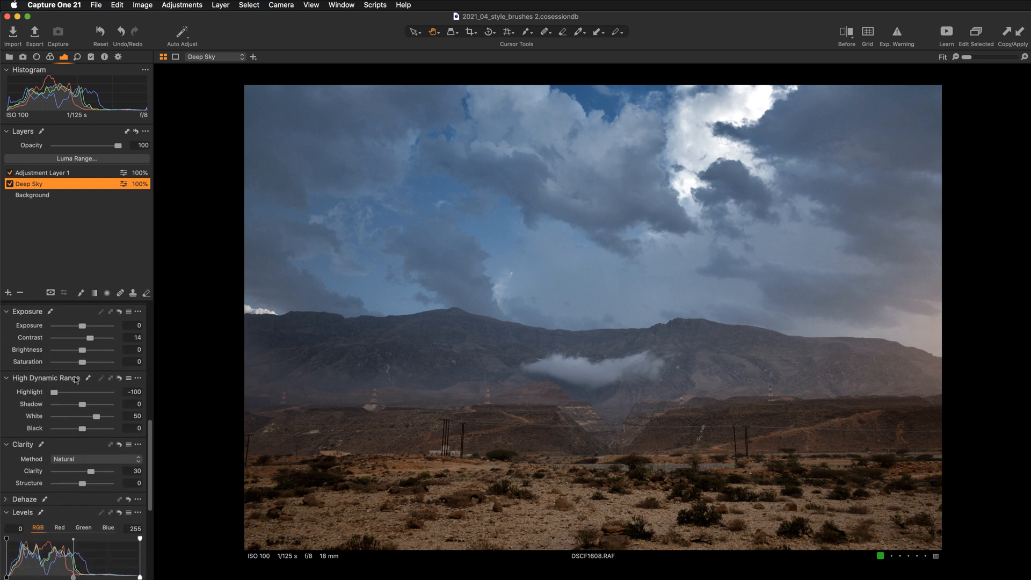
{"action": "scroll", "coordinate": [76, 379], "scroll_direction": "down", "scroll_amount": 3}
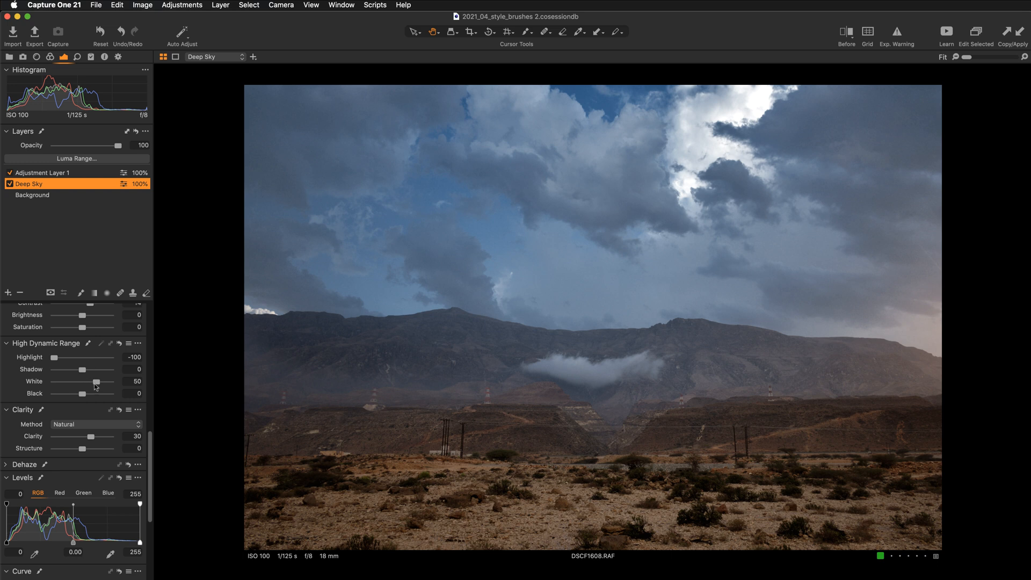
{"action": "double_click", "coordinate": [31, 382]}
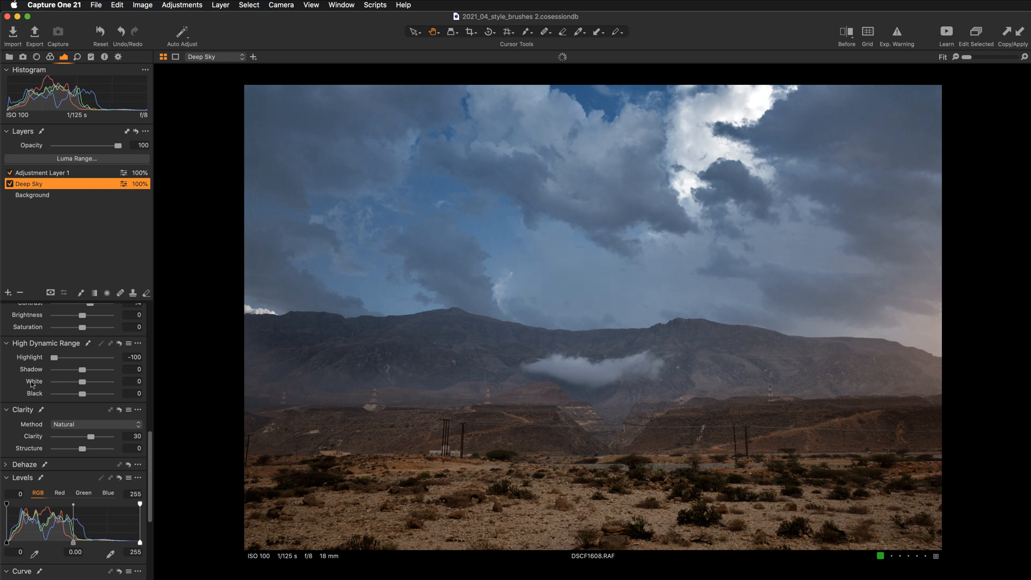
{"action": "key", "text": "super+z"}
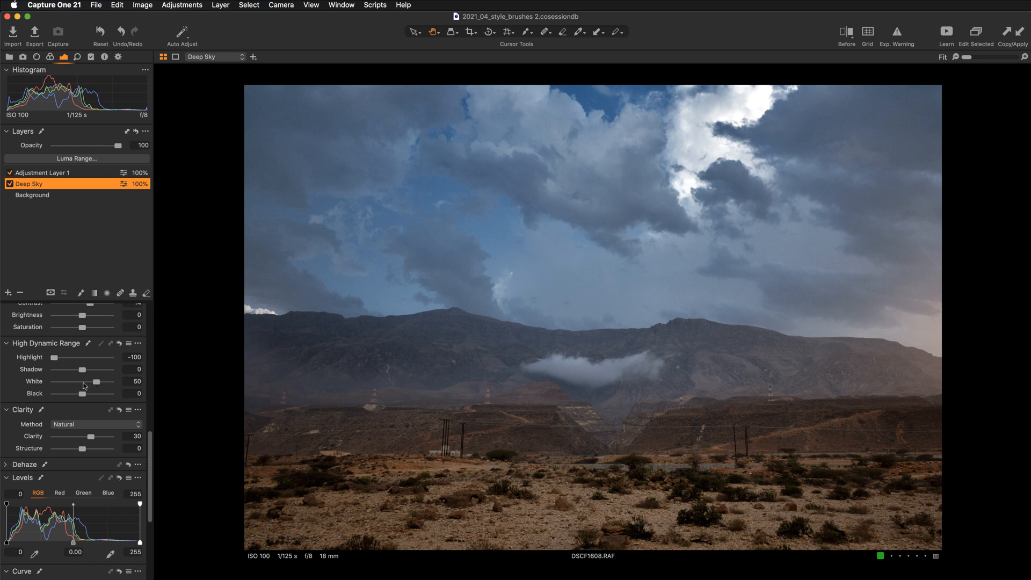
- Review the Clarity, Levels and Curve settings of the Deep Sky layer, including the RGB, Luma and Red curves
{"action": "scroll", "coordinate": [85, 384], "scroll_direction": "down", "scroll_amount": 3}
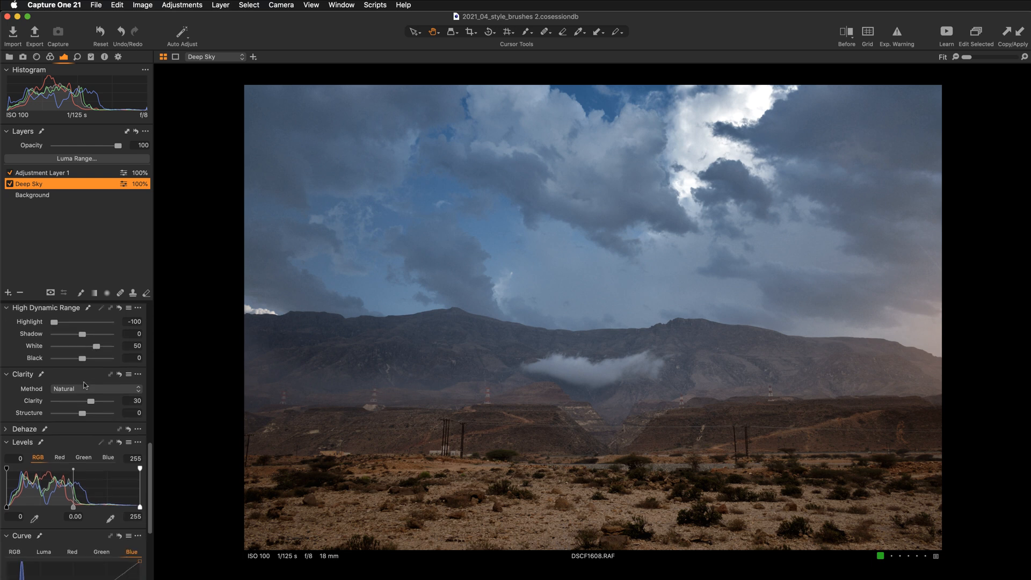
{"action": "scroll", "coordinate": [76, 390], "scroll_direction": "down", "scroll_amount": 6}
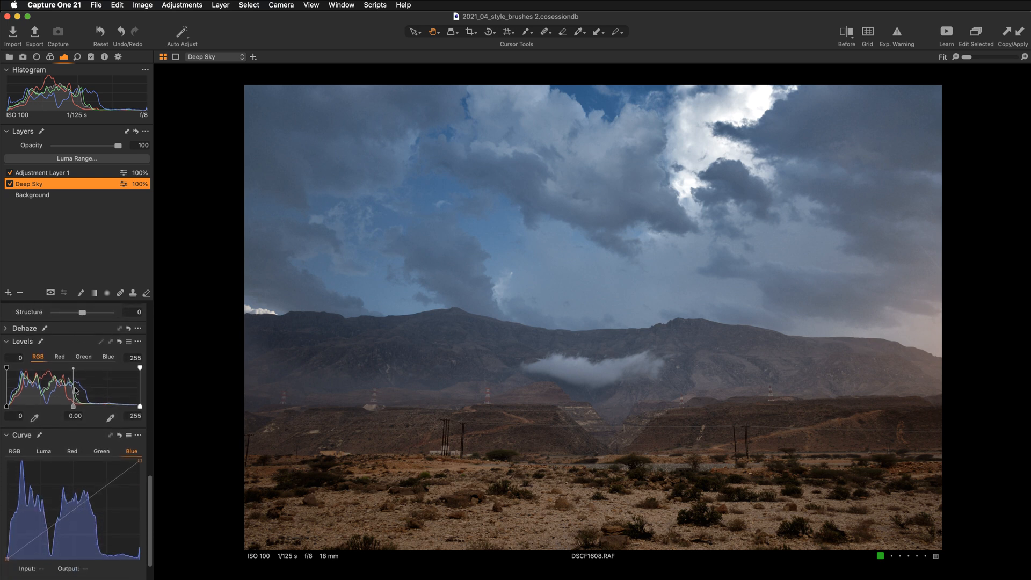
{"action": "left_click", "coordinate": [16, 433]}
{"action": "left_click", "coordinate": [44, 432]}
{"action": "left_click", "coordinate": [72, 432]}
{"action": "left_click", "coordinate": [15, 432]}
{"action": "scroll", "coordinate": [51, 437], "scroll_direction": "up", "scroll_amount": 20}
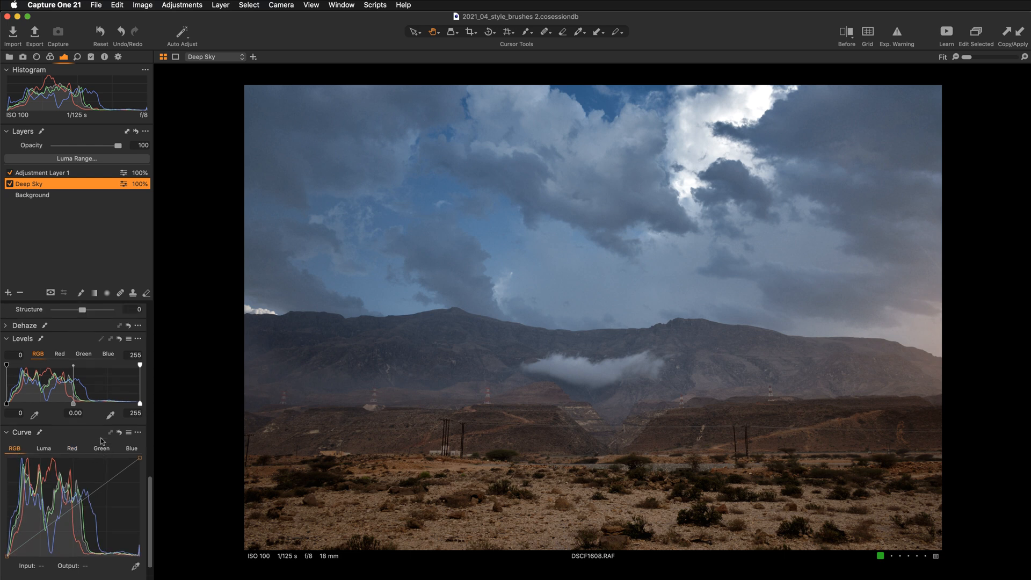
- Review the Deep Sky layer's advanced Color Editor ranges and toggle the layer off and on to see its effect
{"action": "left_click", "coordinate": [50, 57]}
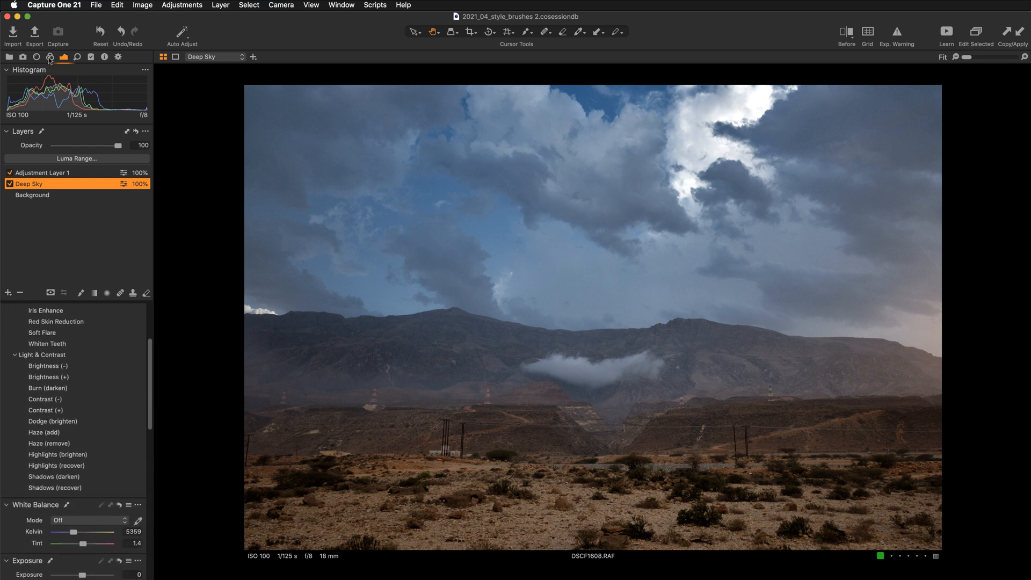
{"action": "scroll", "coordinate": [75, 341], "scroll_direction": "up", "scroll_amount": 6}
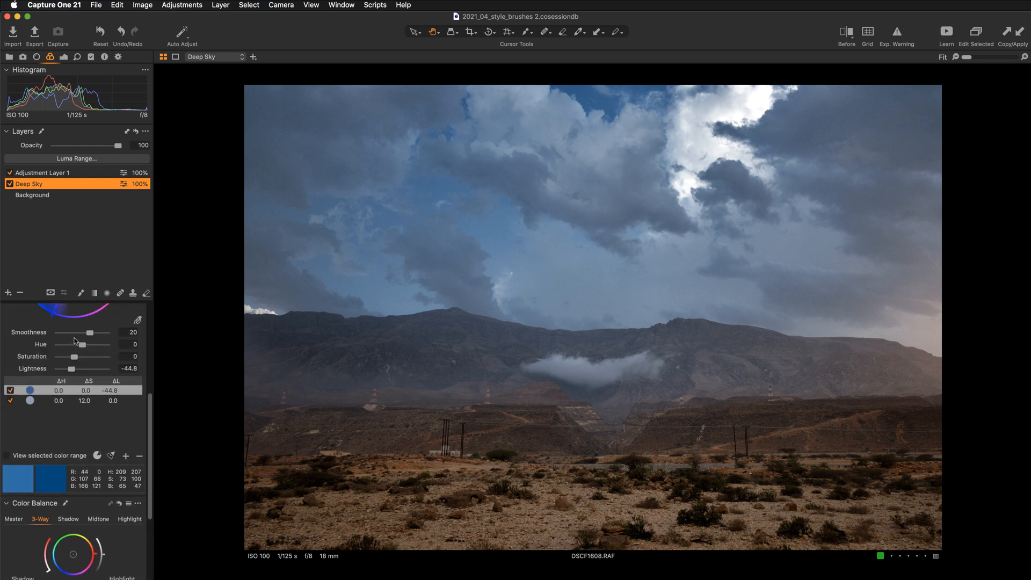
{"action": "scroll", "coordinate": [75, 341], "scroll_direction": "down", "scroll_amount": 3}
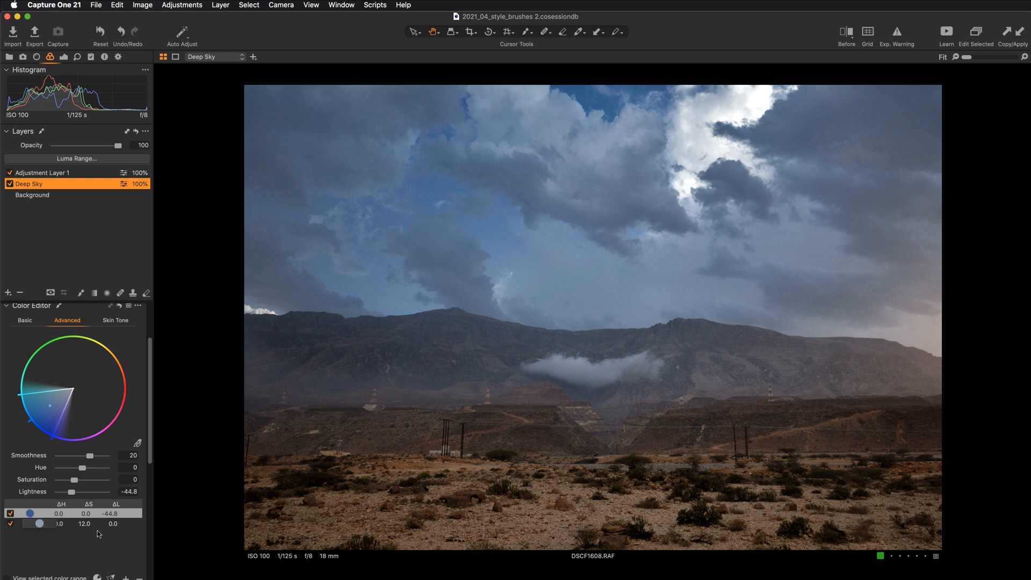
{"action": "left_click", "coordinate": [106, 514]}
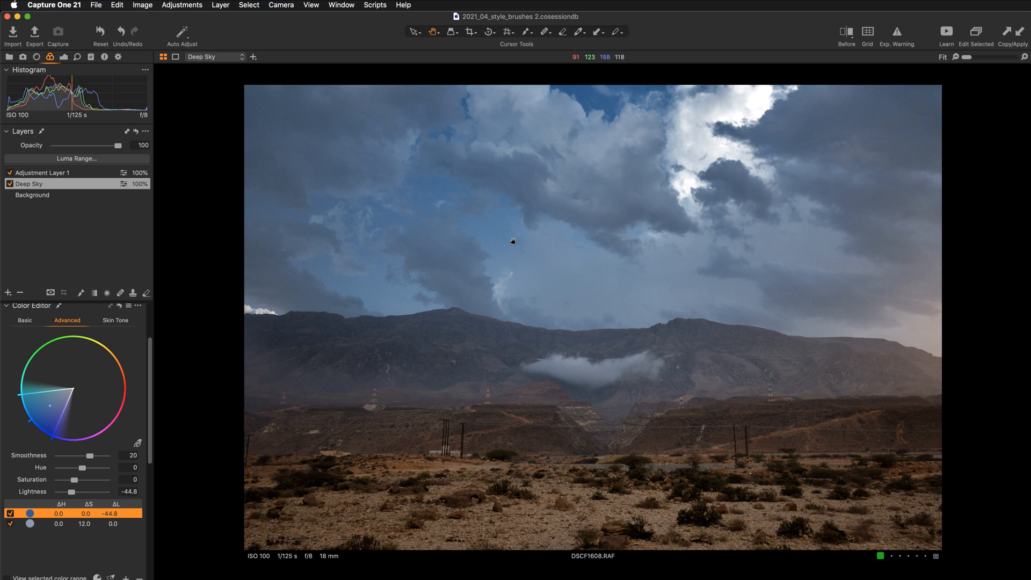
{"action": "left_click", "coordinate": [10, 184]}
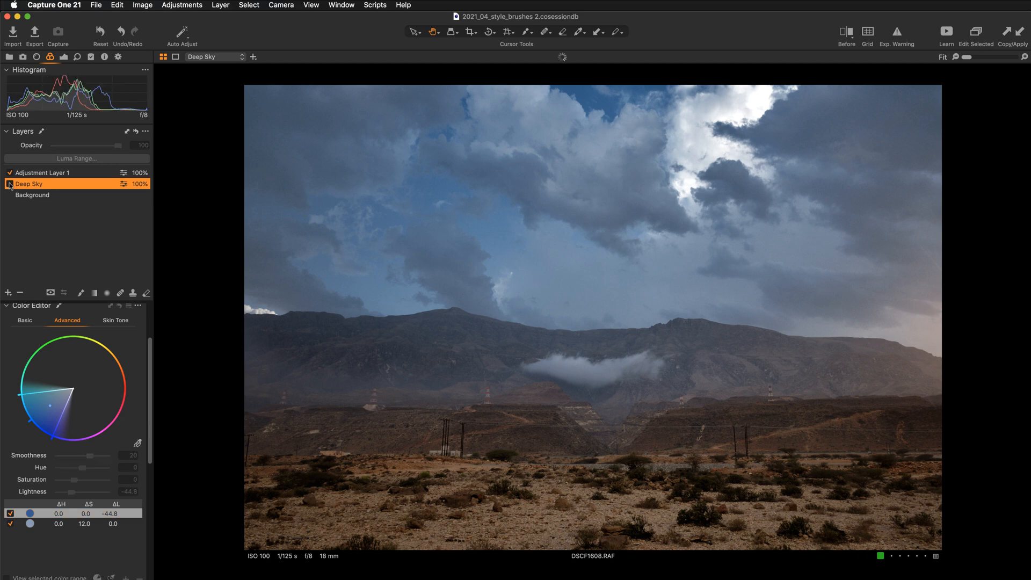
{"action": "left_click", "coordinate": [10, 183]}
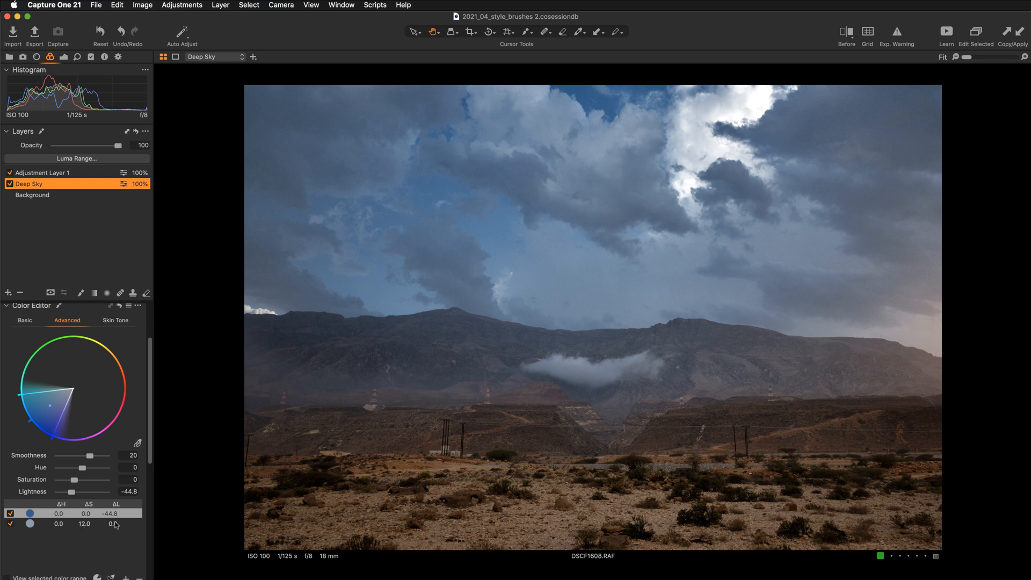
- Check the Deep Sky layer's Color Balance and color range settings, and compare the sky with the layer off and on
{"action": "scroll", "coordinate": [99, 405], "scroll_direction": "down", "scroll_amount": 3}
{"action": "scroll", "coordinate": [99, 405], "scroll_direction": "down", "scroll_amount": 7}
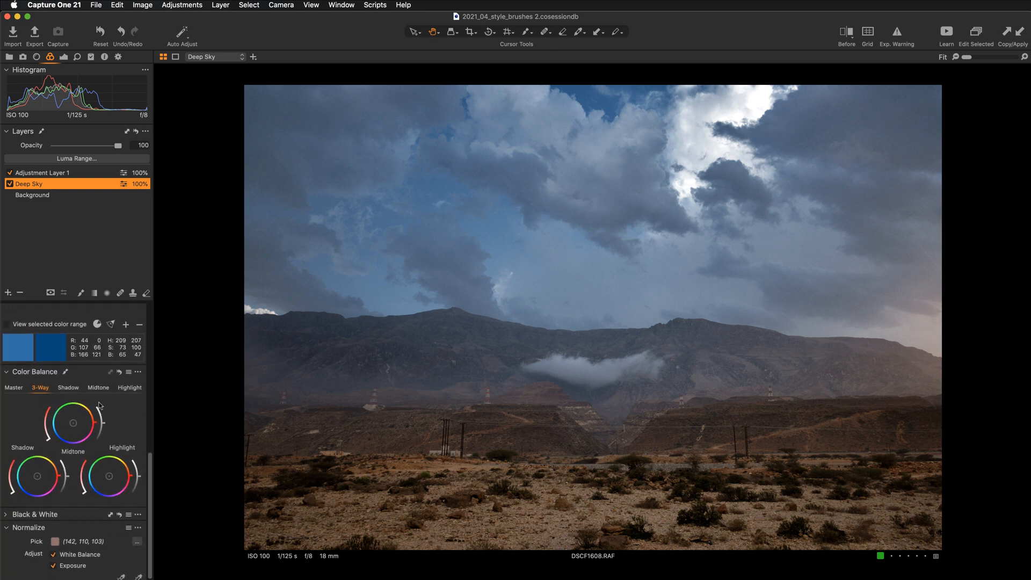
{"action": "scroll", "coordinate": [99, 406], "scroll_direction": "up", "scroll_amount": 6}
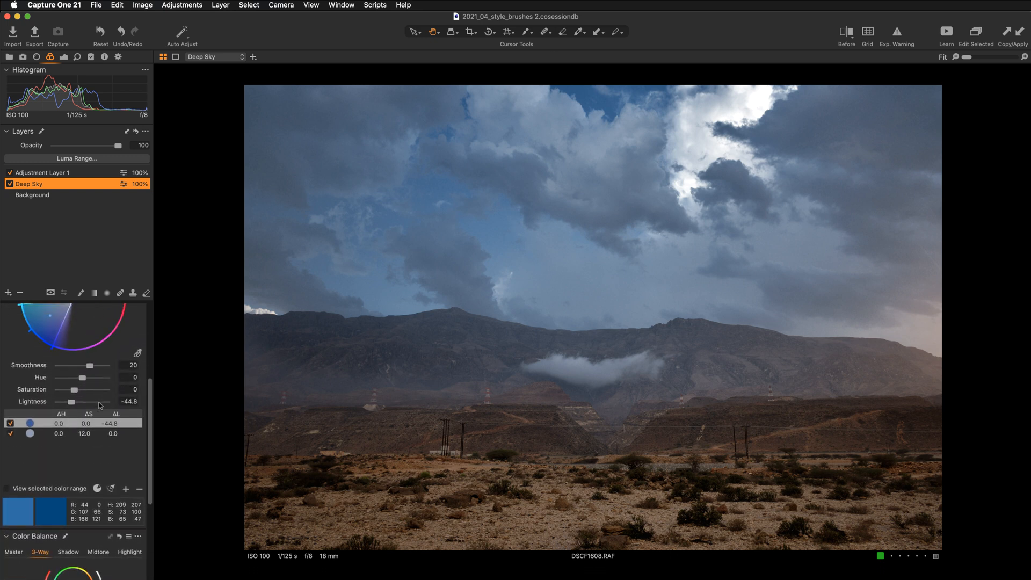
{"action": "scroll", "coordinate": [100, 406], "scroll_direction": "up", "scroll_amount": 2}
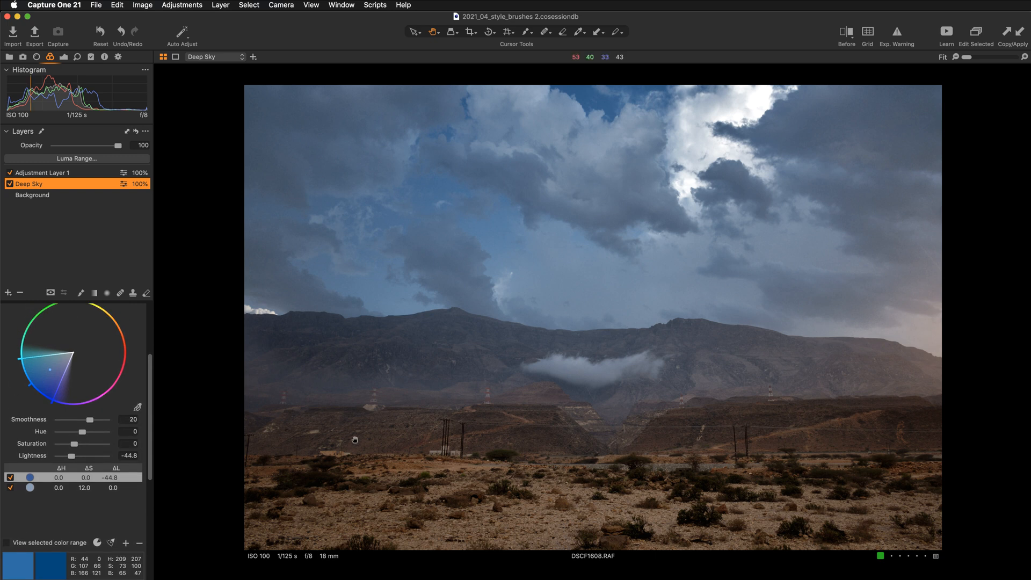
{"action": "left_click", "coordinate": [530, 255]}
{"action": "left_click", "coordinate": [9, 184]}
{"action": "left_click", "coordinate": [10, 184]}
- Return to the exposure tools and briefly display the Deep Sky layer's mask over the landscape
{"action": "scroll", "coordinate": [72, 325], "scroll_direction": "up", "scroll_amount": 2}
{"action": "scroll", "coordinate": [71, 325], "scroll_direction": "up", "scroll_amount": 5}
{"action": "left_click", "coordinate": [63, 56]}
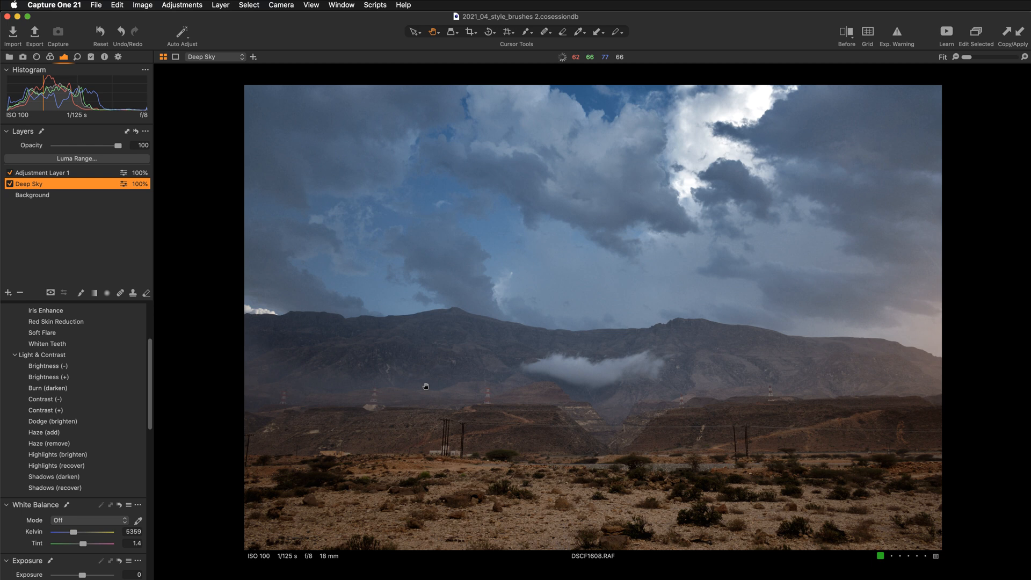
{"action": "key", "text": "m"}
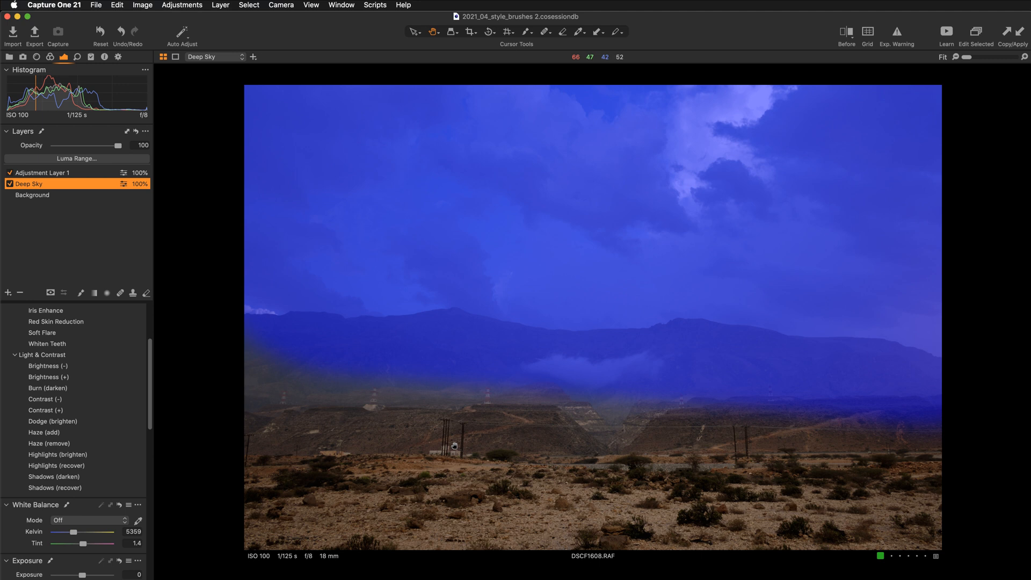
{"action": "key", "text": "m"}
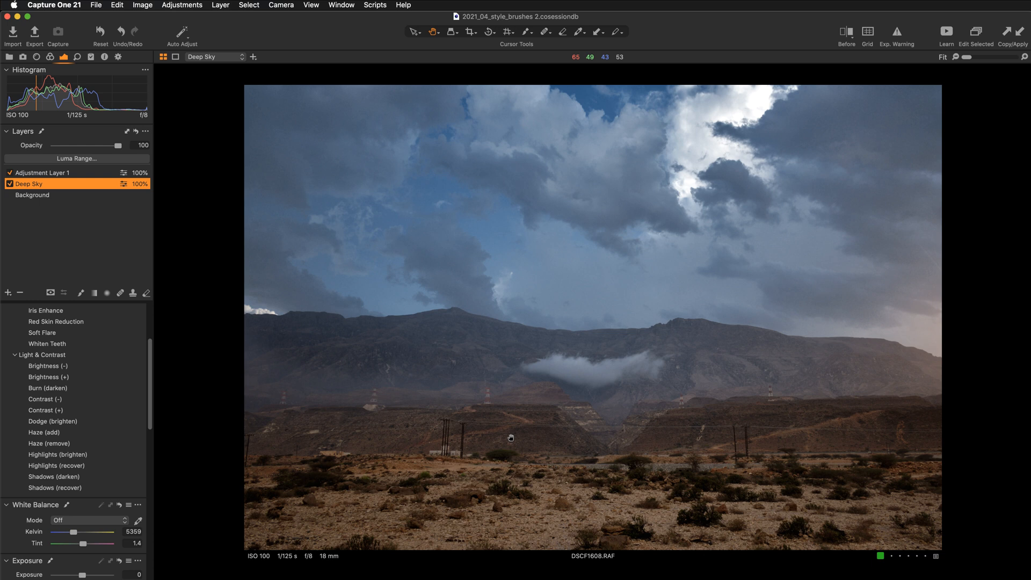
- Switch to the Select cursor with the image browser hidden, and recheck the Deep Sky mask's edge along the mountains
{"action": "key", "text": "super+b"}
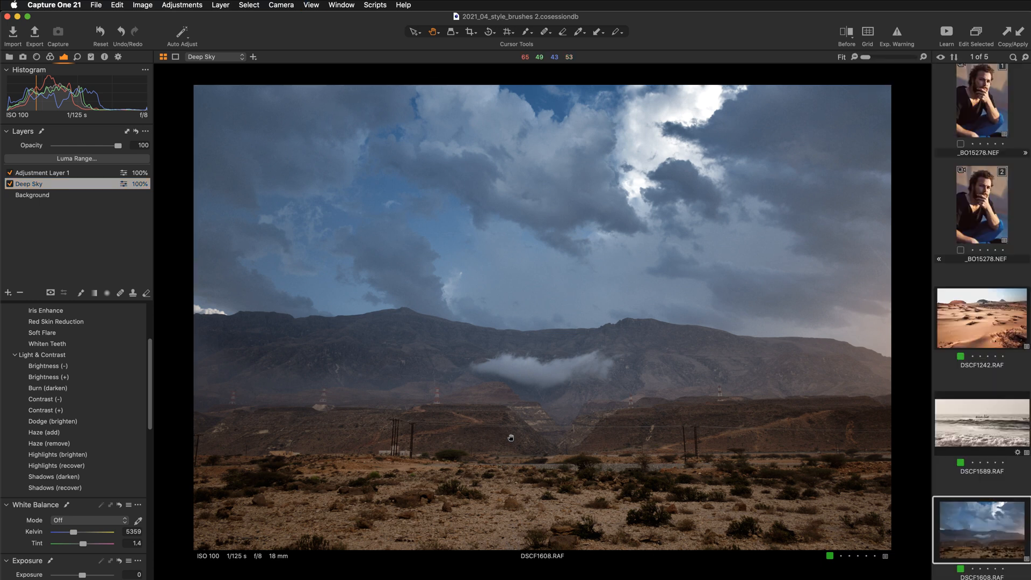
{"action": "key", "text": "v"}
{"action": "key", "text": "super+b"}
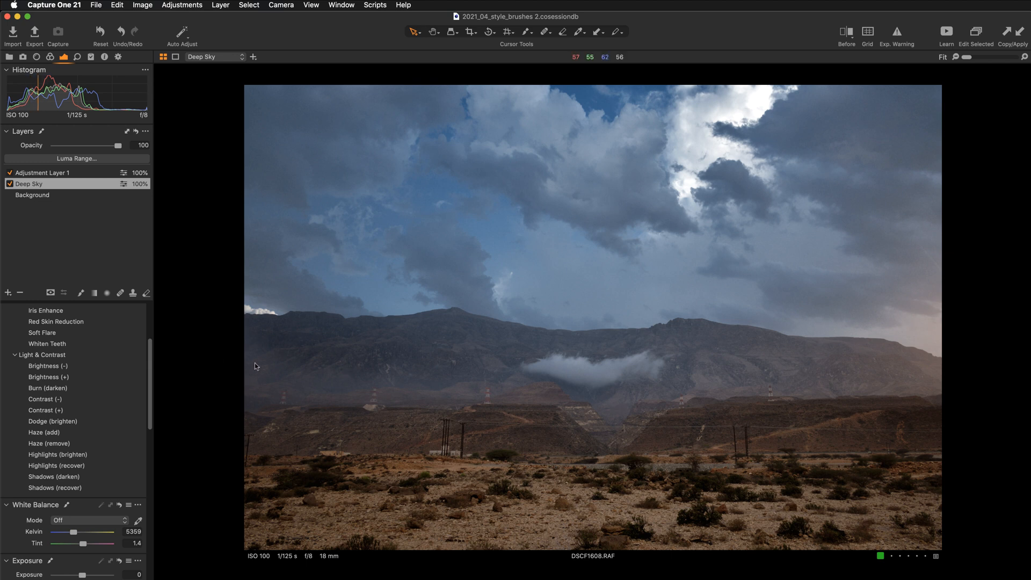
{"action": "key", "text": "m"}
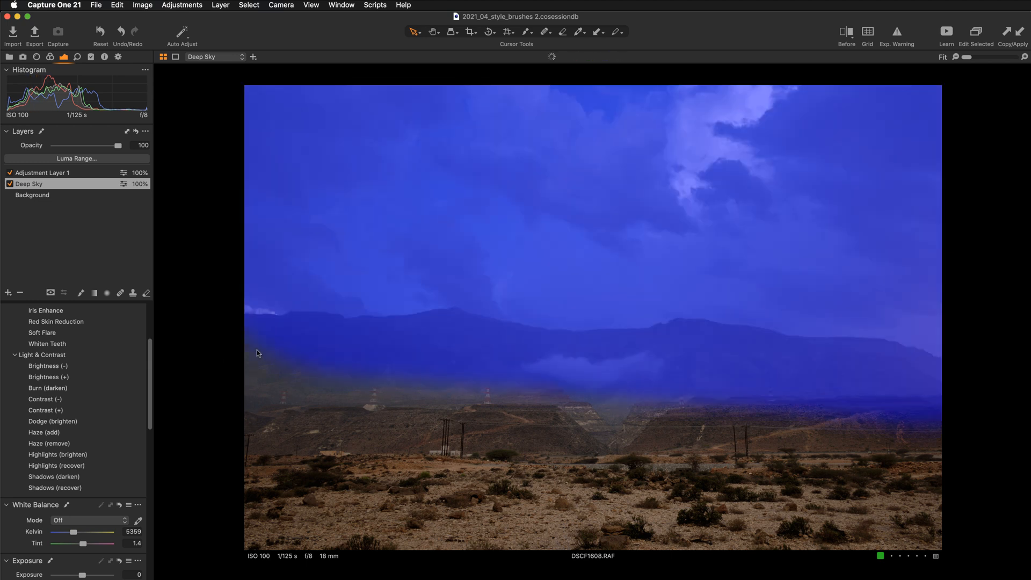
{"action": "key", "text": "m"}
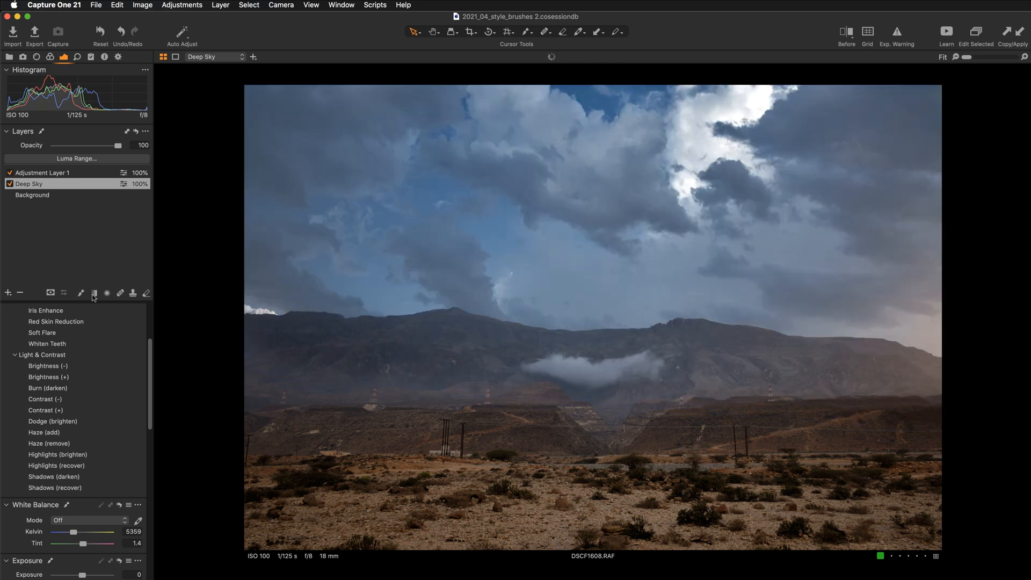
- Draw a near-horizontal linear gradient mask on the Deep Sky layer, centred on the mountains and spanning from the clouds to the desert foreground
{"action": "left_click", "coordinate": [53, 185]}
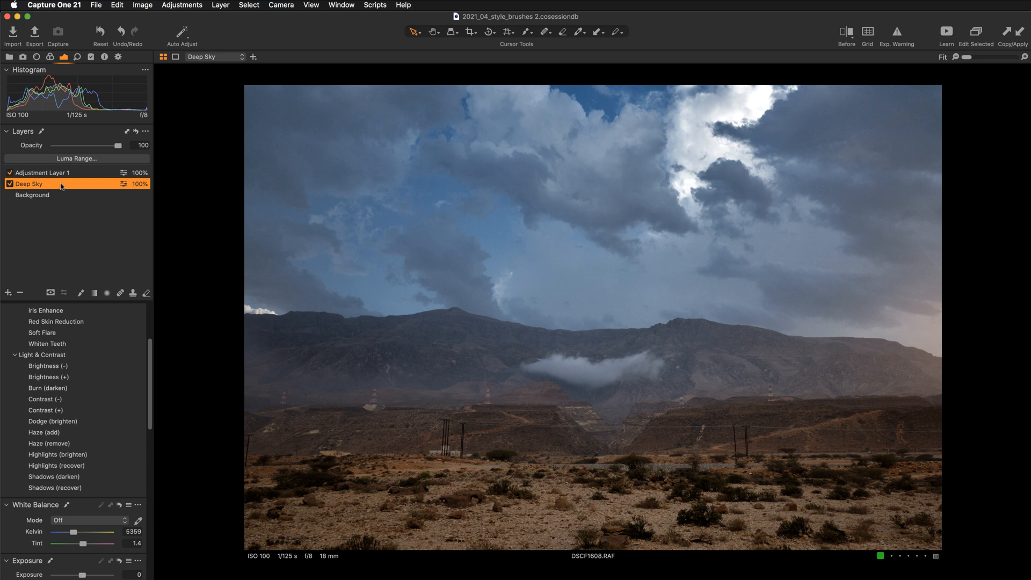
{"action": "left_click", "coordinate": [93, 293]}
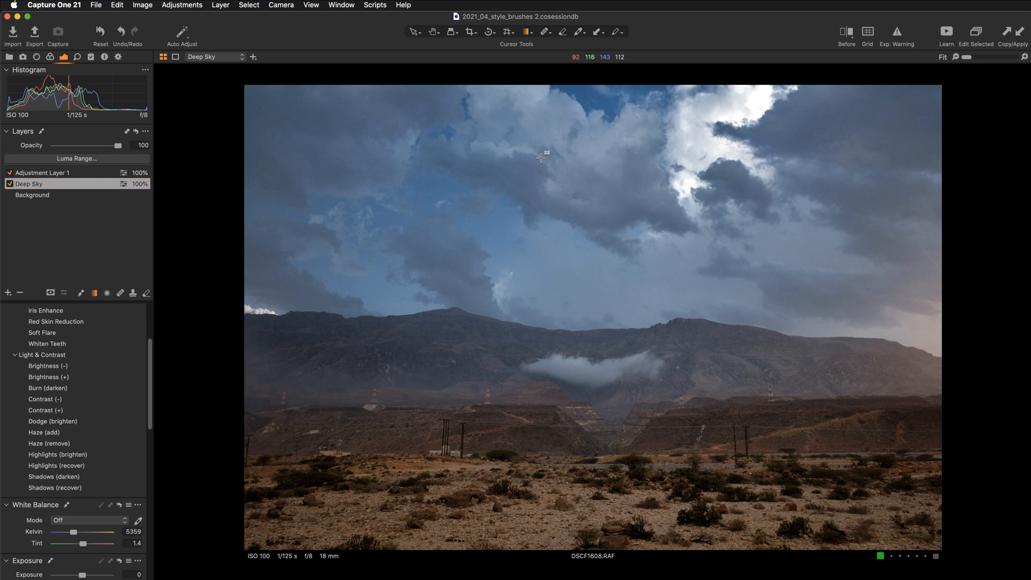
{"action": "mouse_move", "coordinate": [532, 337]}
{"action": "left_mouse_down"}
{"action": "mouse_move", "coordinate": [472, 427]}
{"action": "mouse_move", "coordinate": [552, 474]}
{"action": "mouse_move", "coordinate": [539, 521]}
{"action": "left_mouse_up"}
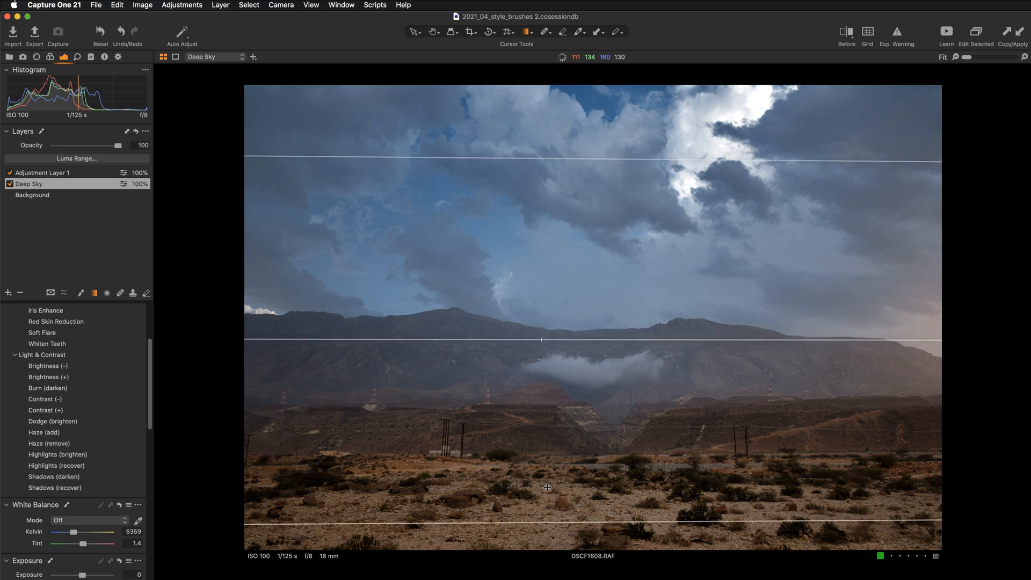
- Rework the Deep Sky layer's linear gradient mask so it spans from the mountain ridge to the desert foreground, centred on the foothills
{"action": "left_click_drag", "start_coordinate": [539, 199], "coordinate": [548, 167]}
{"action": "left_click_drag", "start_coordinate": [554, 480], "coordinate": [590, 302]}
{"action": "left_click_drag", "start_coordinate": [654, 231], "coordinate": [638, 362]}
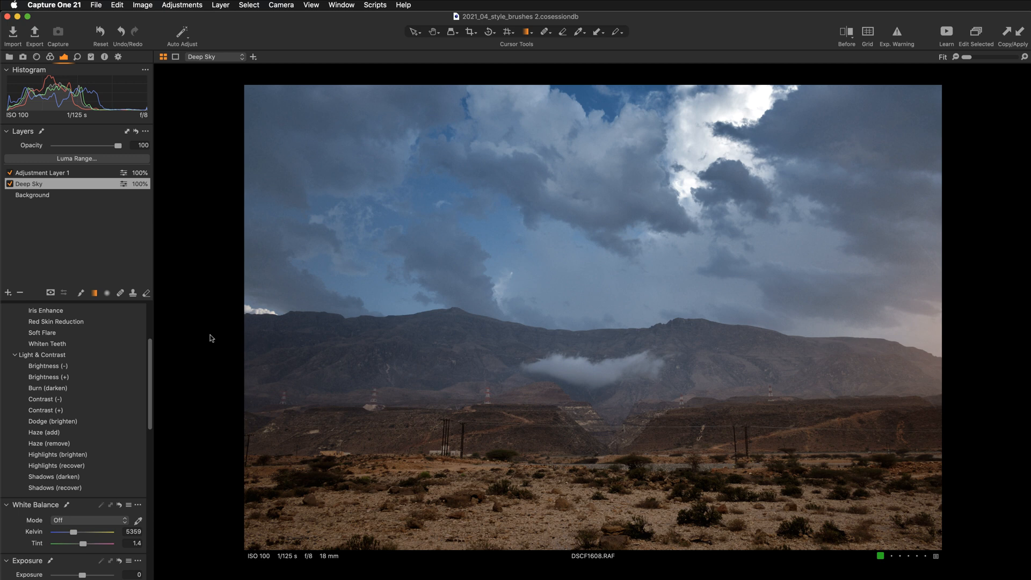
{"action": "key", "text": "m"}
{"action": "key", "text": "super+z"}
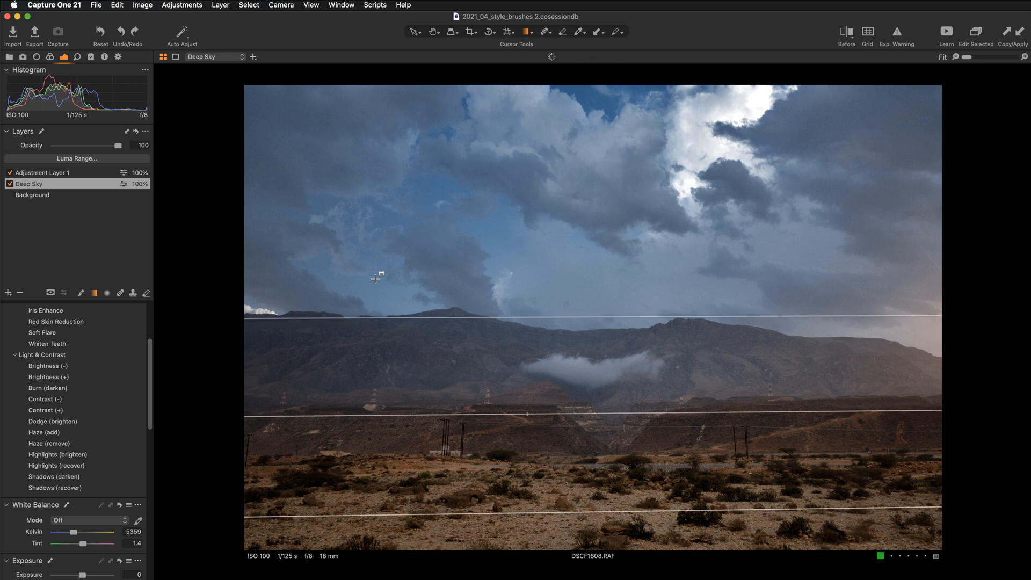
{"action": "left_click_drag", "start_coordinate": [415, 369], "coordinate": [414, 375]}
- Compare the landscape with the Deep Sky layer switched off and on
{"action": "left_click", "coordinate": [9, 184]}
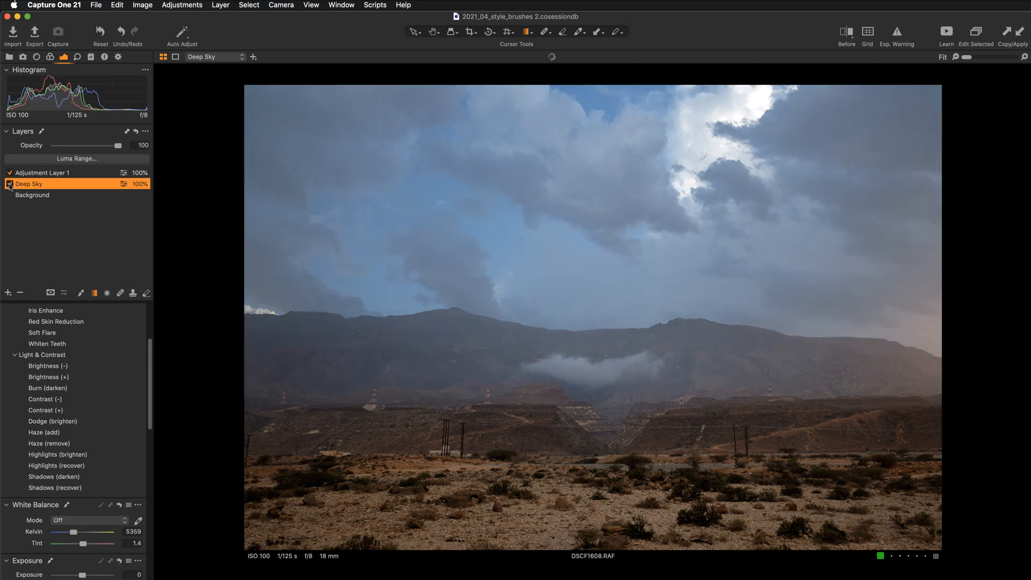
{"action": "left_click", "coordinate": [9, 184]}
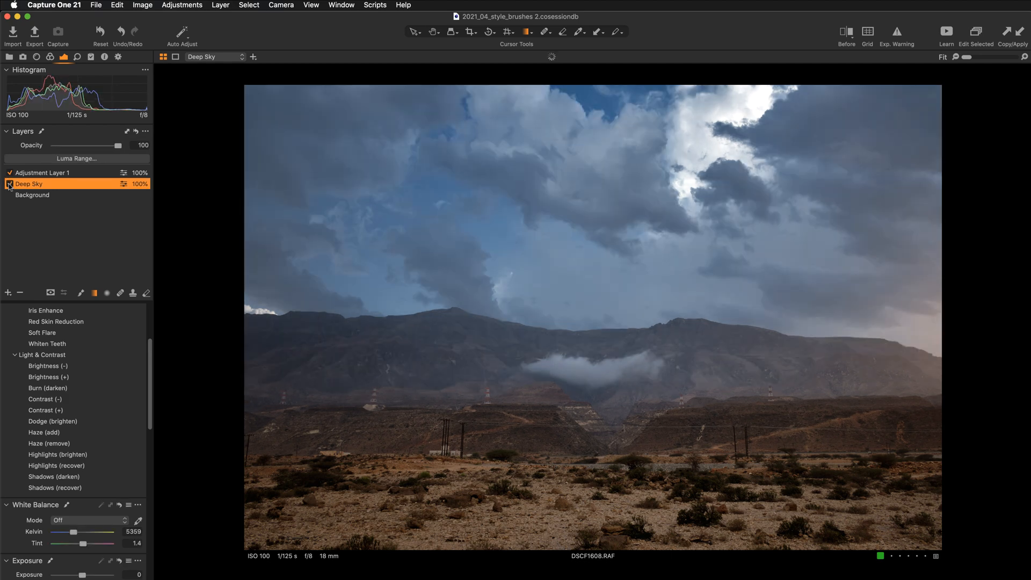
{"action": "left_click", "coordinate": [9, 184]}
- Brush the Iris Enhance style over the desert foreground with an enlarged brush
{"action": "scroll", "coordinate": [73, 342], "scroll_direction": "up", "scroll_amount": 3}
{"action": "left_click", "coordinate": [60, 344]}
{"action": "right_click", "coordinate": [365, 385]}
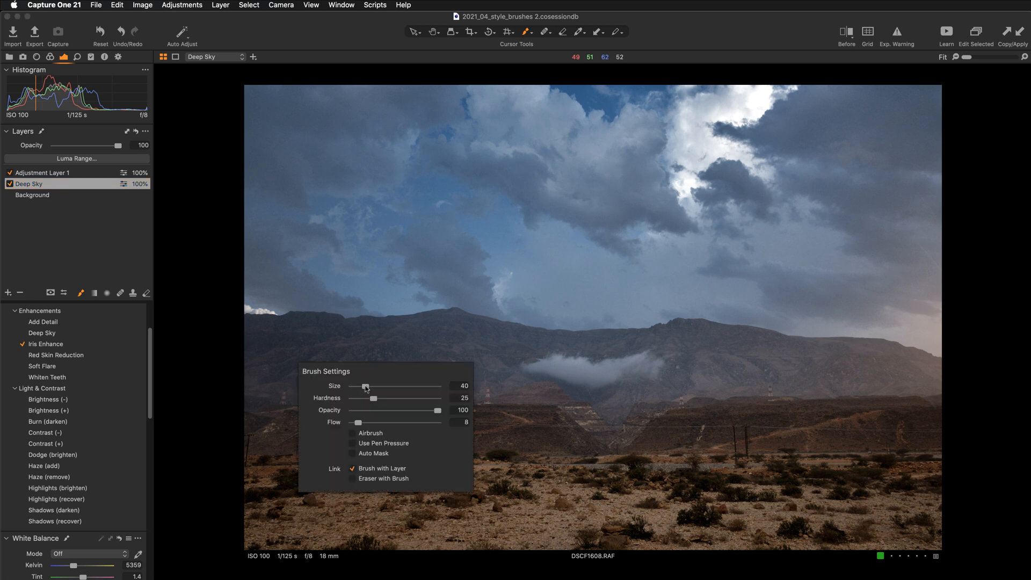
{"action": "left_click_drag", "start_coordinate": [366, 385], "coordinate": [389, 385]}
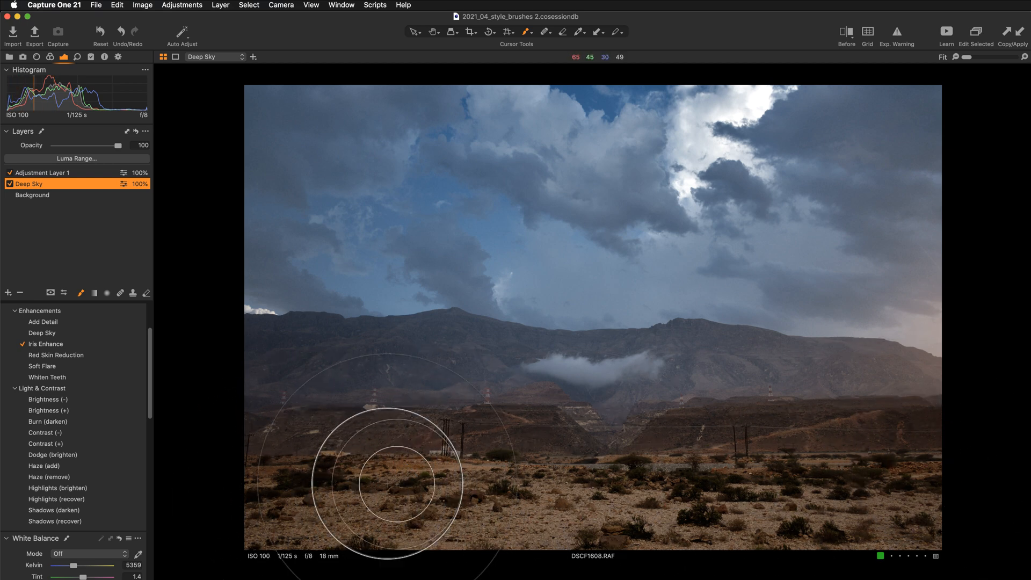
{"action": "mouse_move", "coordinate": [346, 483]}
{"action": "left_mouse_down"}
{"action": "mouse_move", "coordinate": [800, 475]}
{"action": "mouse_move", "coordinate": [844, 484]}
{"action": "mouse_move", "coordinate": [359, 484]}
{"action": "mouse_move", "coordinate": [802, 491]}
{"action": "mouse_move", "coordinate": [589, 500]}
{"action": "mouse_move", "coordinate": [378, 491]}
{"action": "mouse_move", "coordinate": [814, 492]}
{"action": "mouse_move", "coordinate": [797, 479]}
{"action": "mouse_move", "coordinate": [338, 477]}
{"action": "mouse_move", "coordinate": [219, 491]}
{"action": "left_mouse_up"}
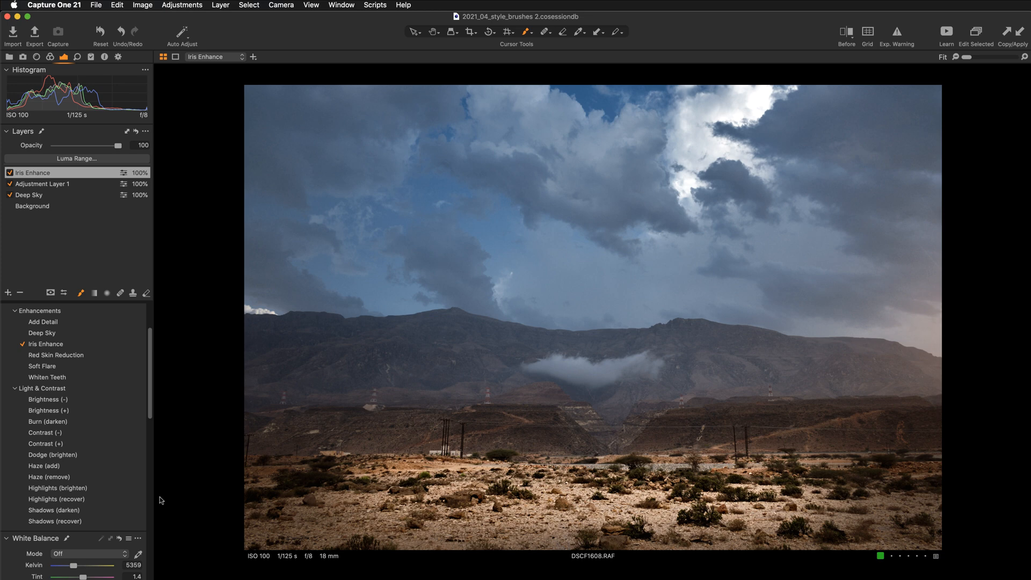
- Set the Iris Enhance layer's opacity to 47 and brush over the low cloud in front of the mountains
{"action": "left_click_drag", "start_coordinate": [115, 148], "coordinate": [77, 149]}
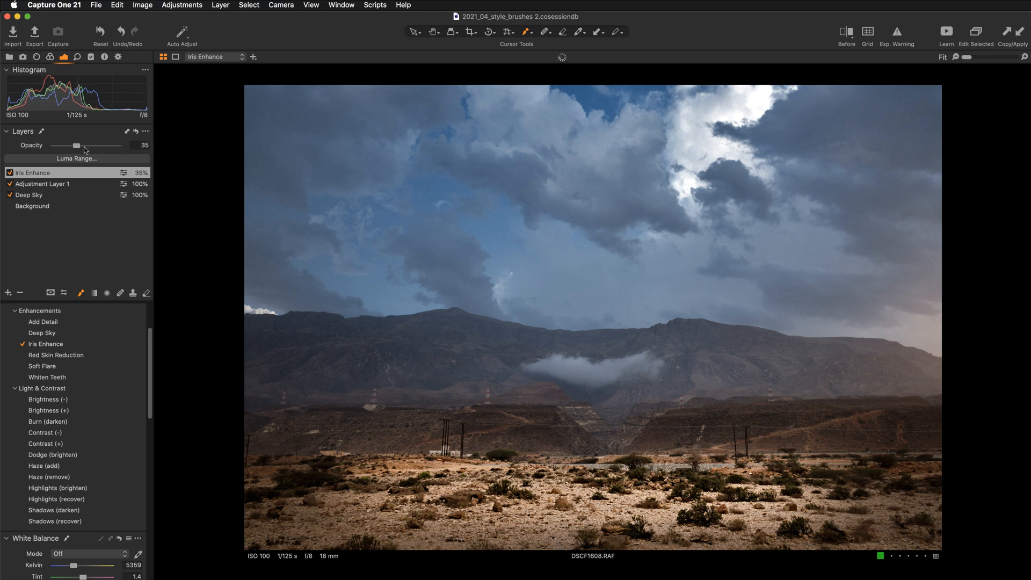
{"action": "left_click_drag", "start_coordinate": [76, 148], "coordinate": [82, 146]}
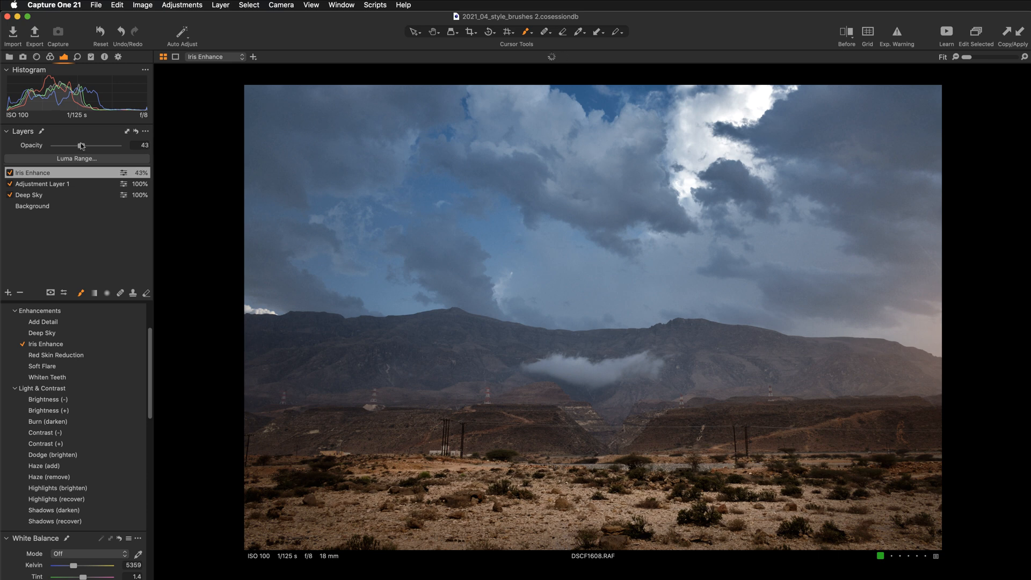
{"action": "left_click_drag", "start_coordinate": [81, 146], "coordinate": [83, 146]}
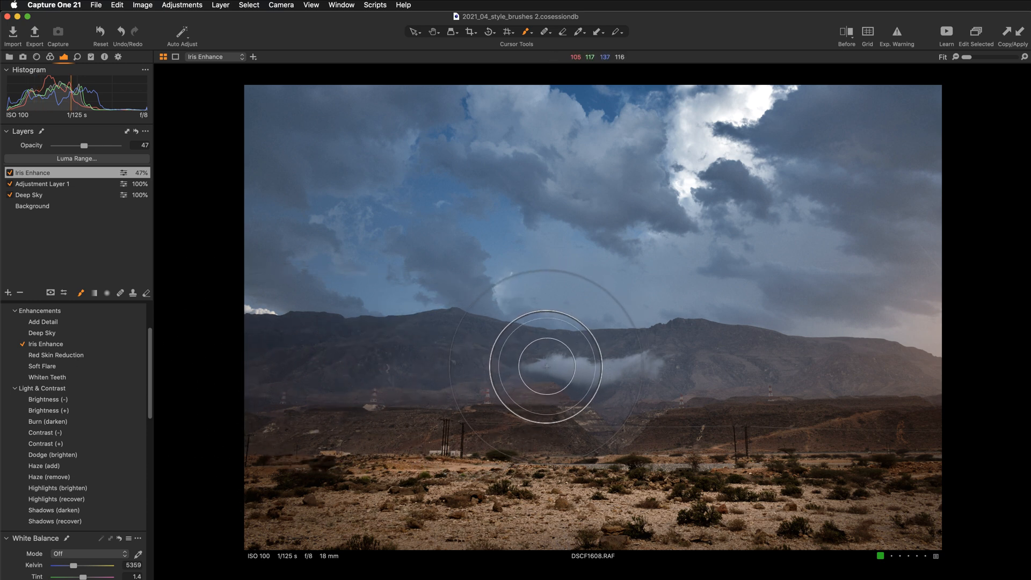
{"action": "left_click_drag", "start_coordinate": [528, 368], "coordinate": [692, 368]}
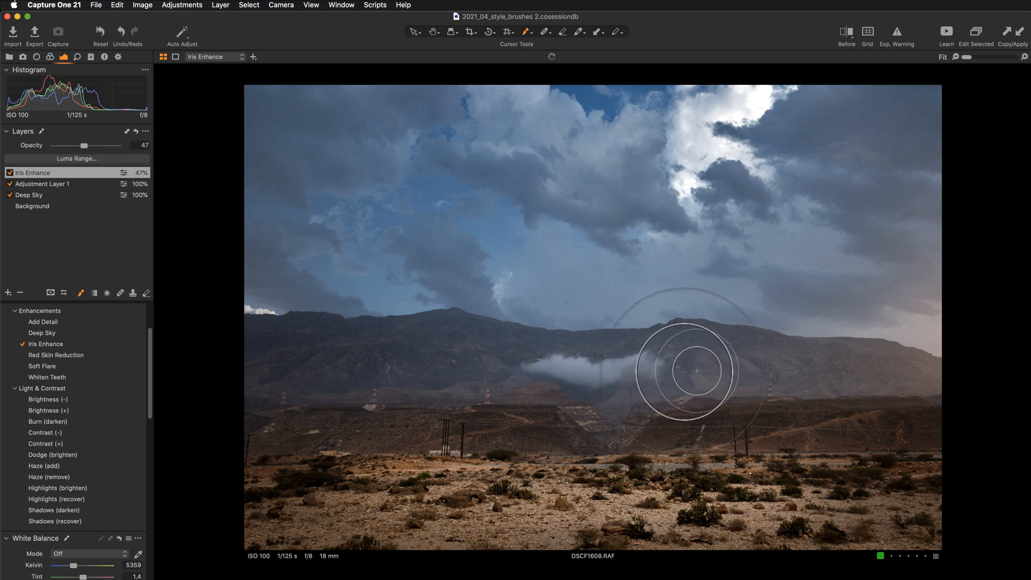
{"action": "mouse_move", "coordinate": [553, 363]}
{"action": "left_mouse_down"}
{"action": "mouse_move", "coordinate": [689, 378]}
{"action": "mouse_move", "coordinate": [732, 363]}
{"action": "left_mouse_up"}
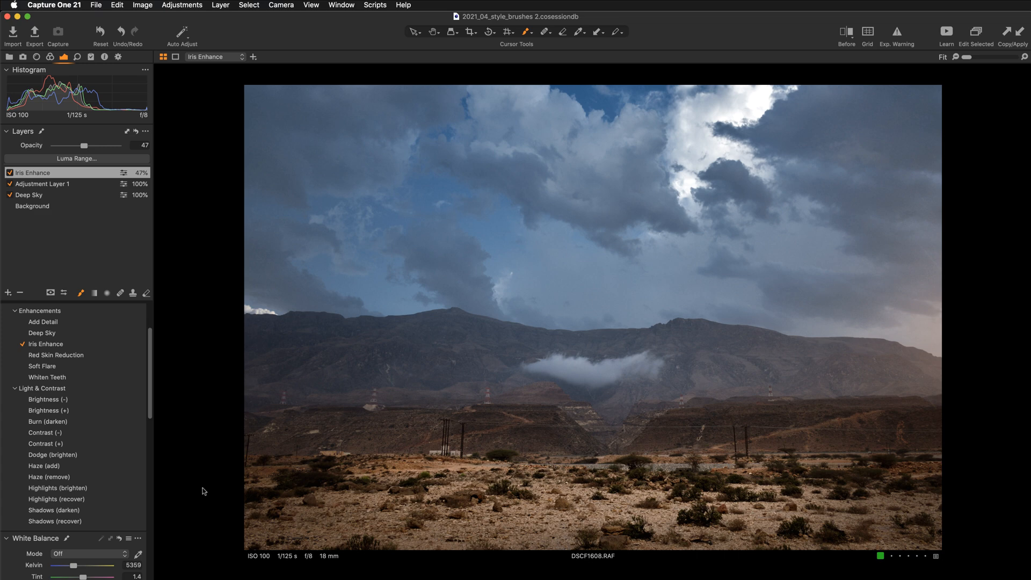
- Inspect the foreground and cloud at 67% with the Select cursor, and compare the full image with the Iris Enhance layer off and on
{"action": "scroll", "coordinate": [478, 483], "scroll_direction": "up", "scroll_amount": 2}
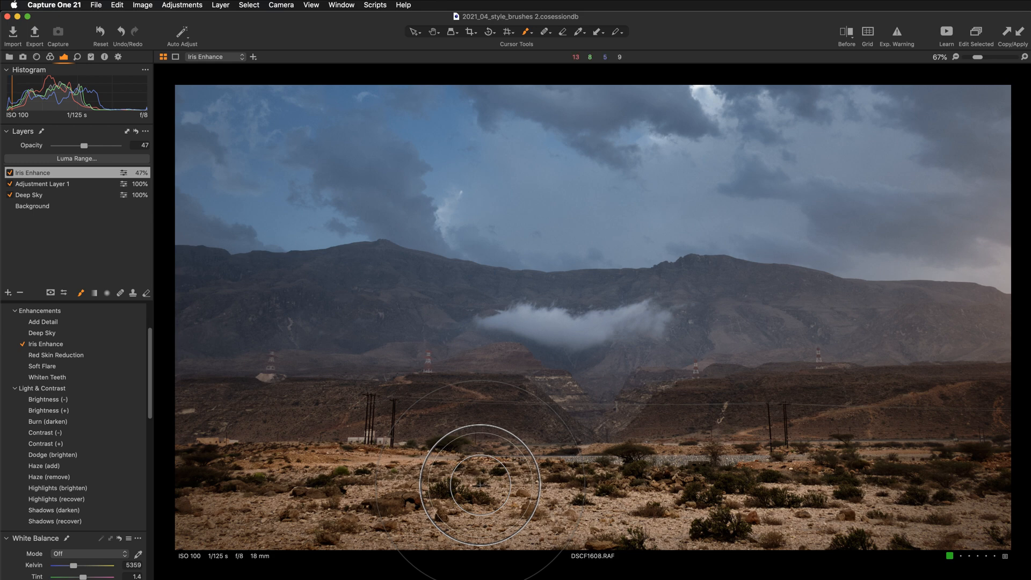
{"action": "key", "text": "v"}
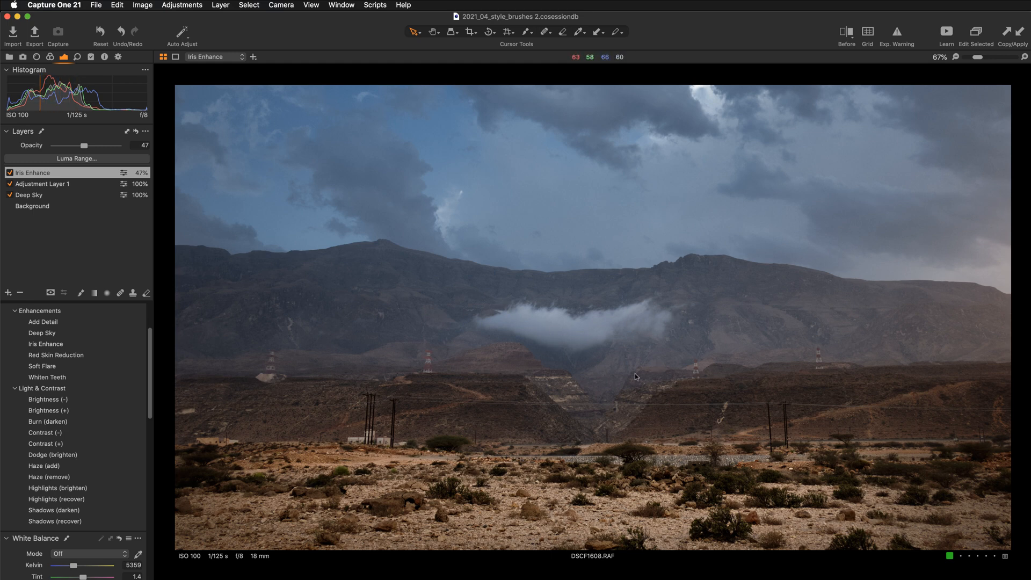
{"action": "scroll", "coordinate": [635, 375], "scroll_direction": "down", "scroll_amount": 1}
{"action": "scroll", "coordinate": [635, 375], "scroll_direction": "down", "scroll_amount": 1}
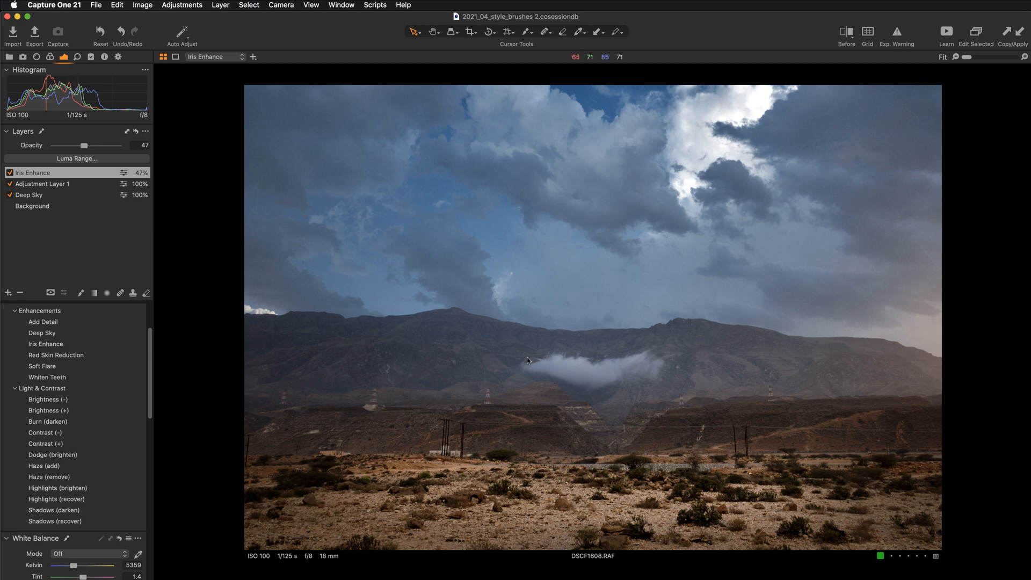
{"action": "left_click", "coordinate": [9, 173]}
{"action": "left_click", "coordinate": [9, 173]}
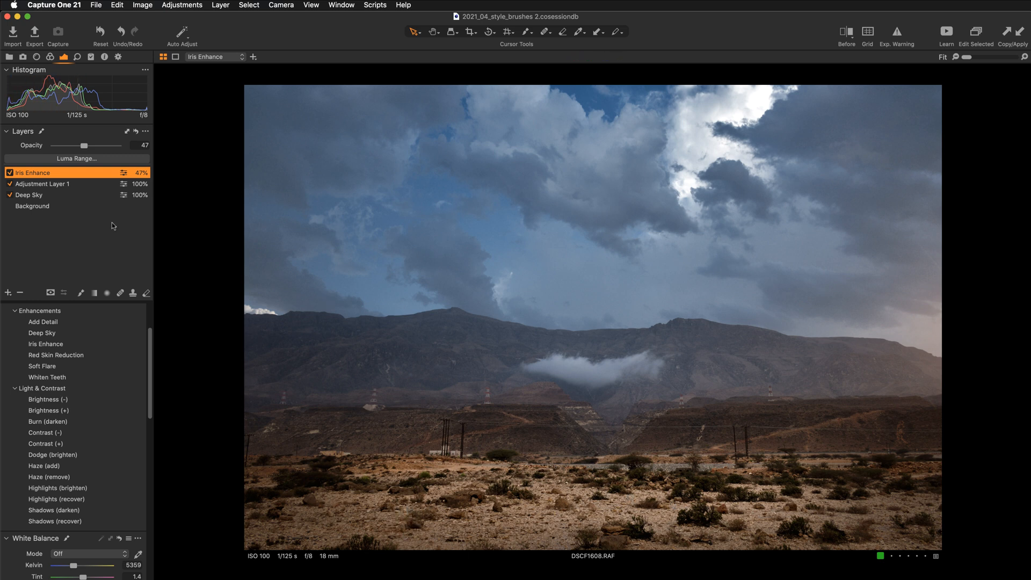
{"action": "left_click", "coordinate": [10, 172]}
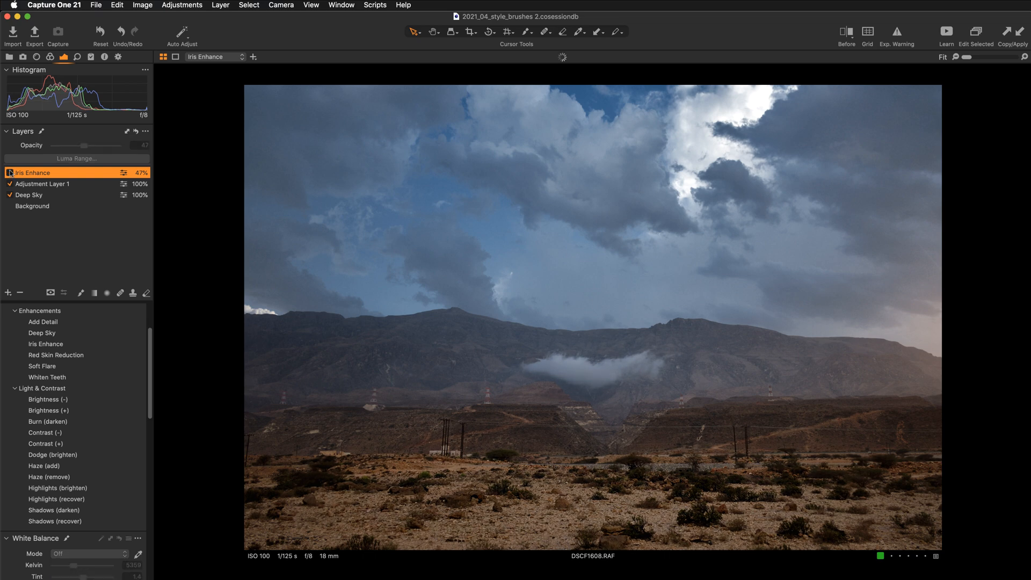
{"action": "left_click", "coordinate": [9, 172]}
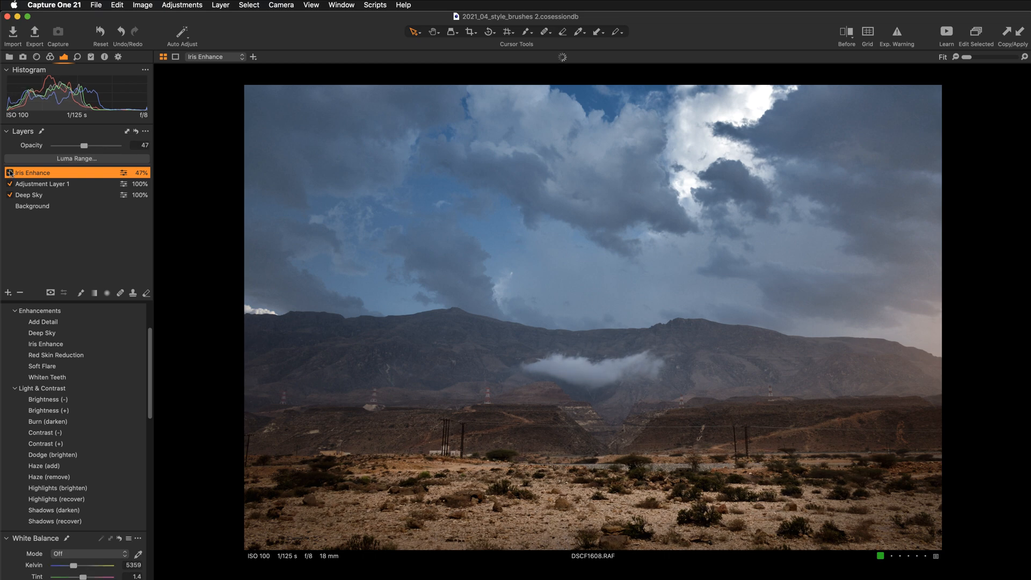